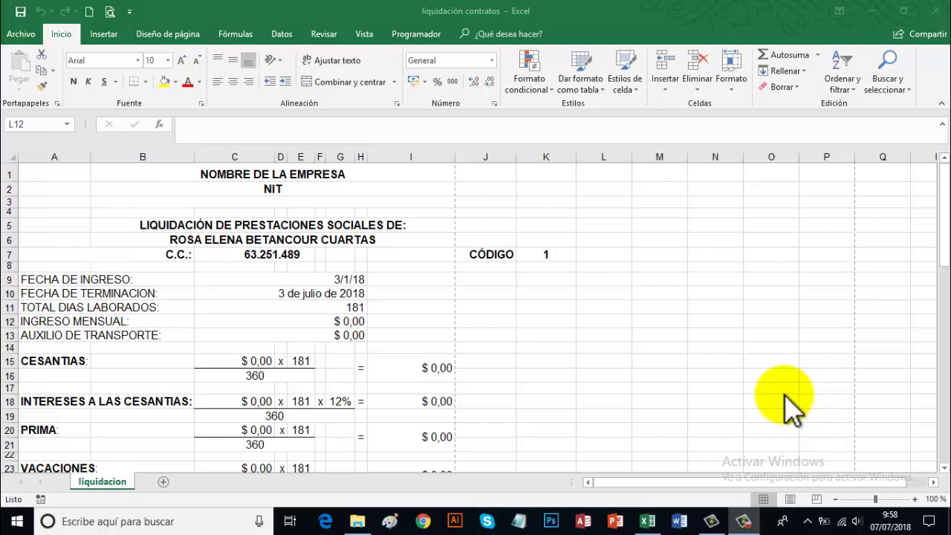
# - Replace the company name placeholder in B1 with INDUSTRIAS ALIMENTICIAS REBECA LTDA
pyautogui.click(265, 174)
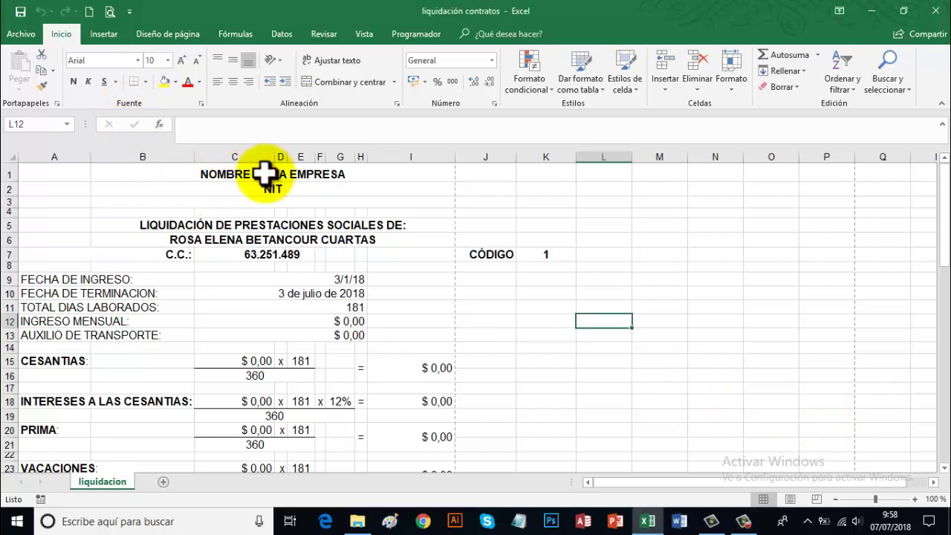
pyautogui.click(265, 174)
pyautogui.press('BackSpace')
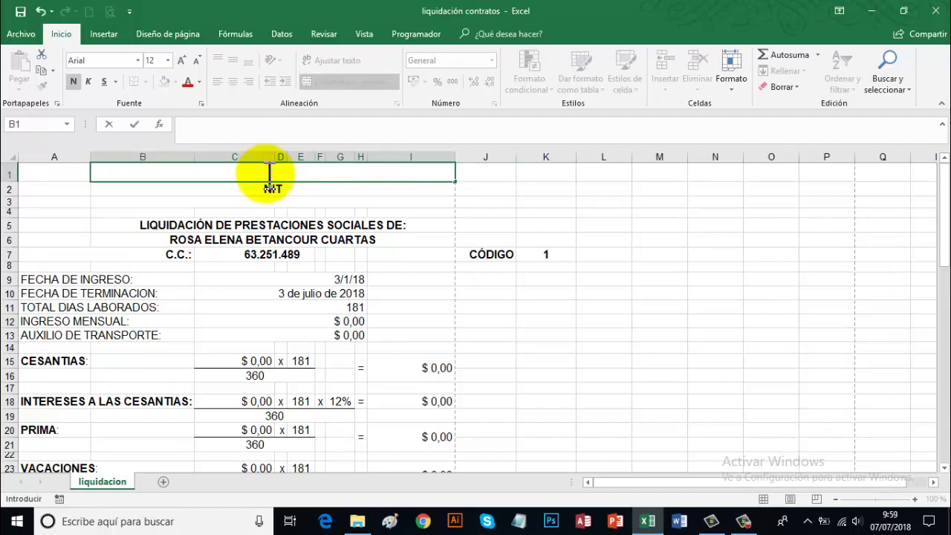
pyautogui.write('INDUSTRIAS')
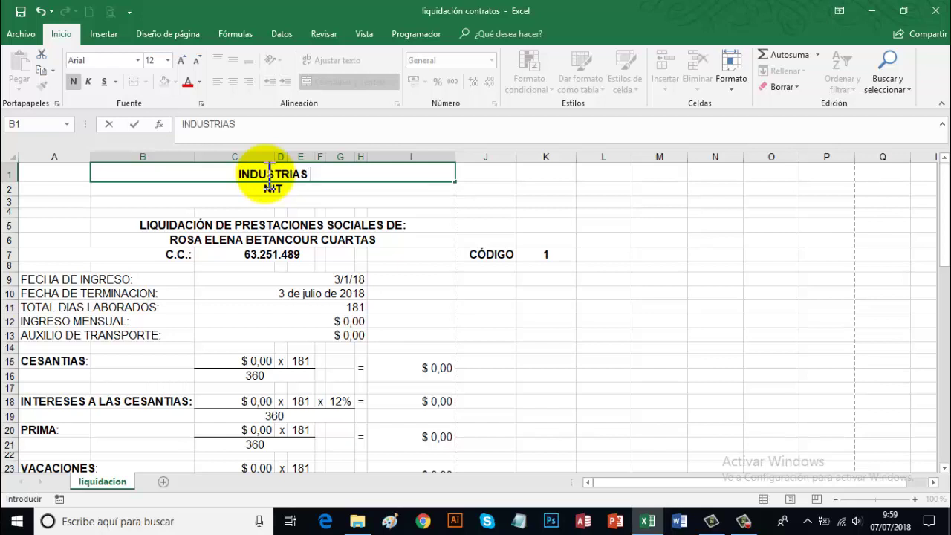
pyautogui.write(' ALIMENTICIAS')
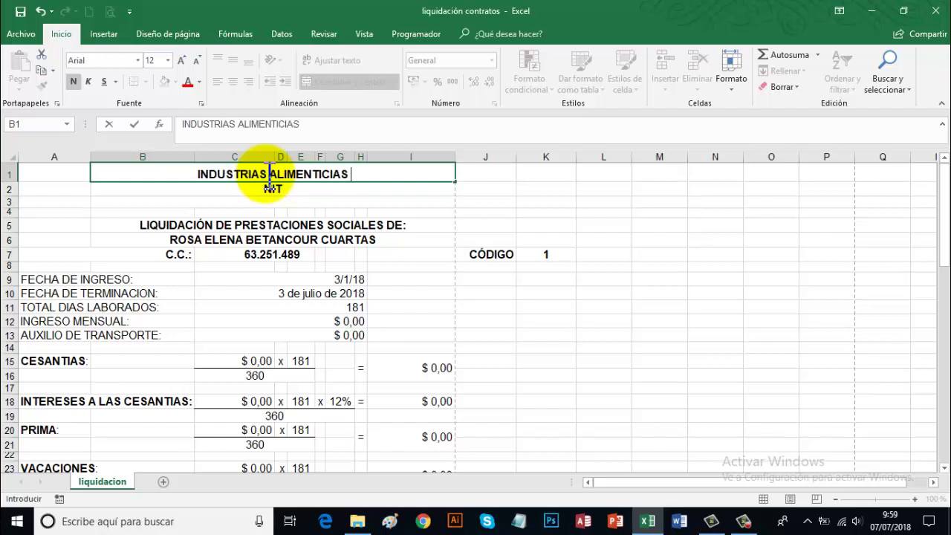
pyautogui.write(' REBEC')
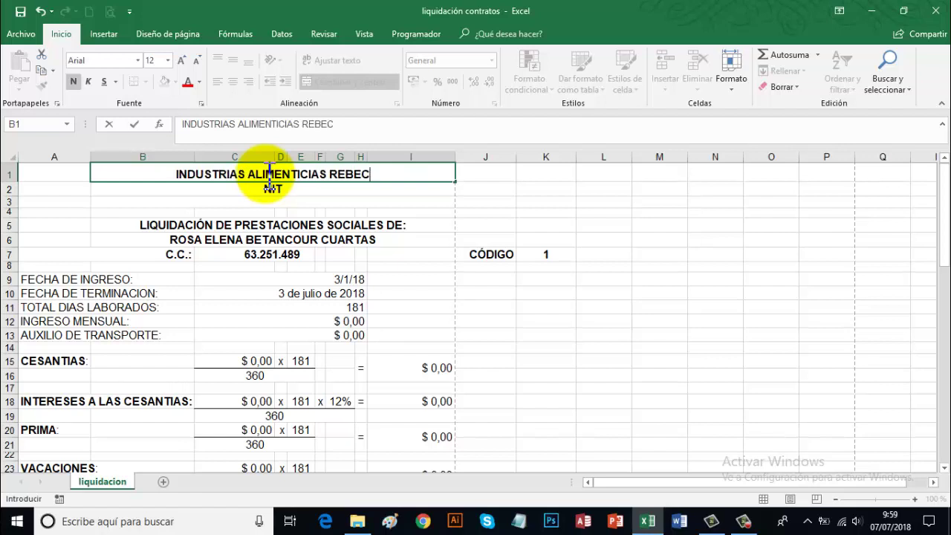
pyautogui.write('A LTA')
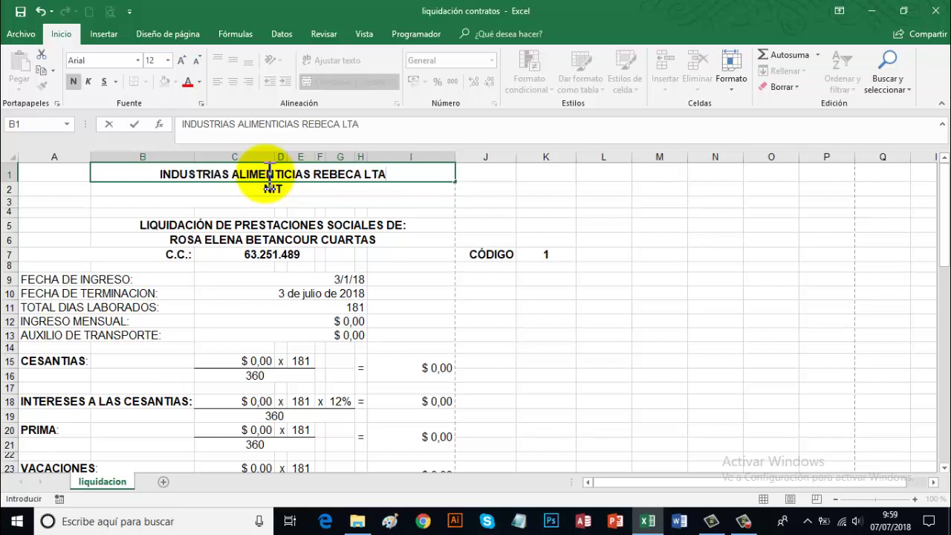
pyautogui.press('BackSpace')
pyautogui.write('DA')
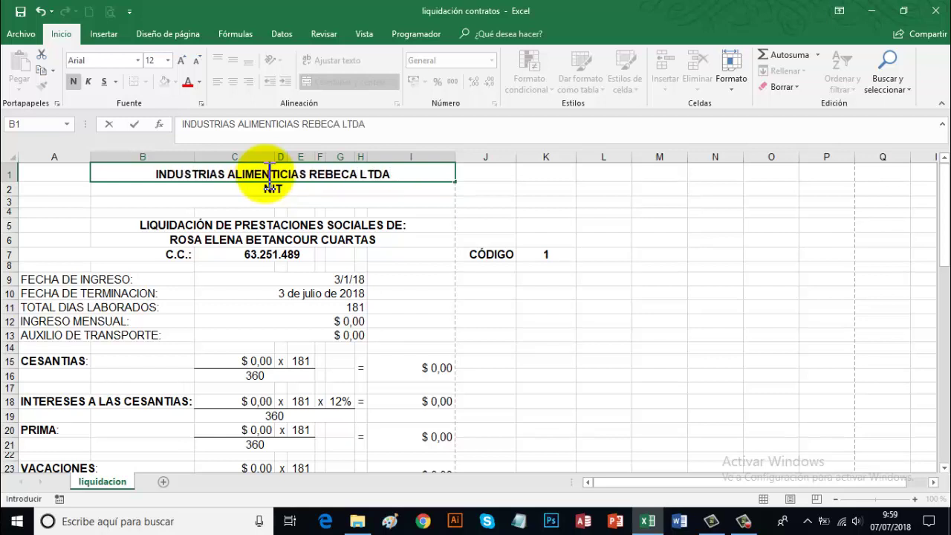
pyautogui.press('Return')
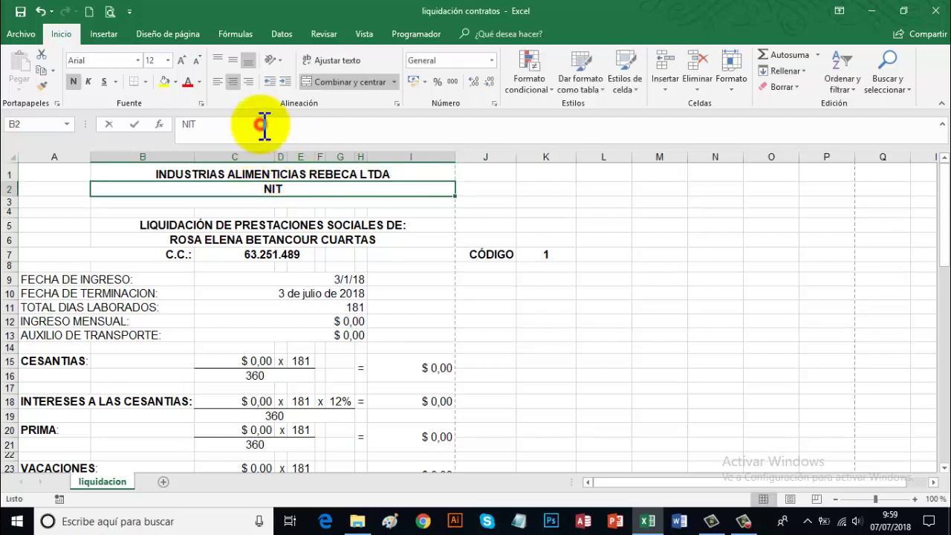
# - Complete the NIT line in B2 with the company's tax identification number
pyautogui.click(263, 126)
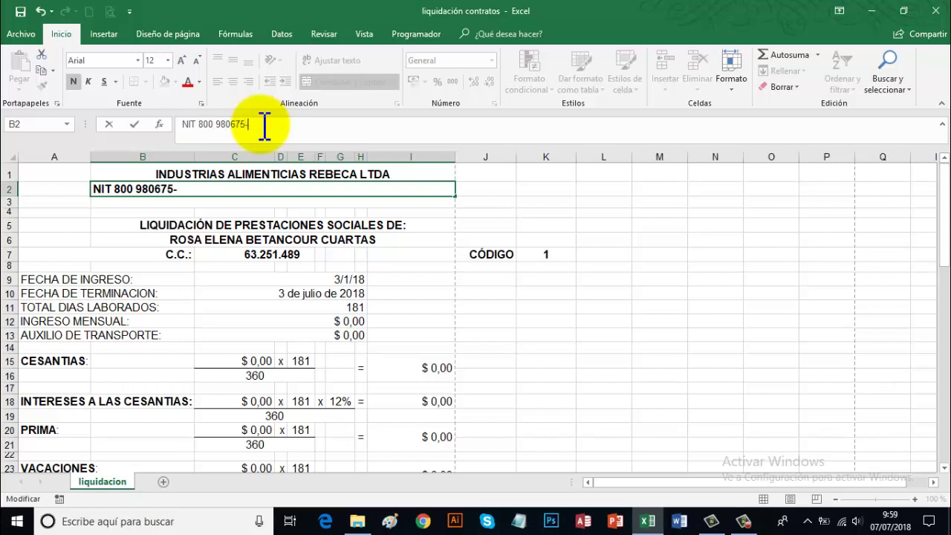
pyautogui.press('Return')
pyautogui.press('Return')
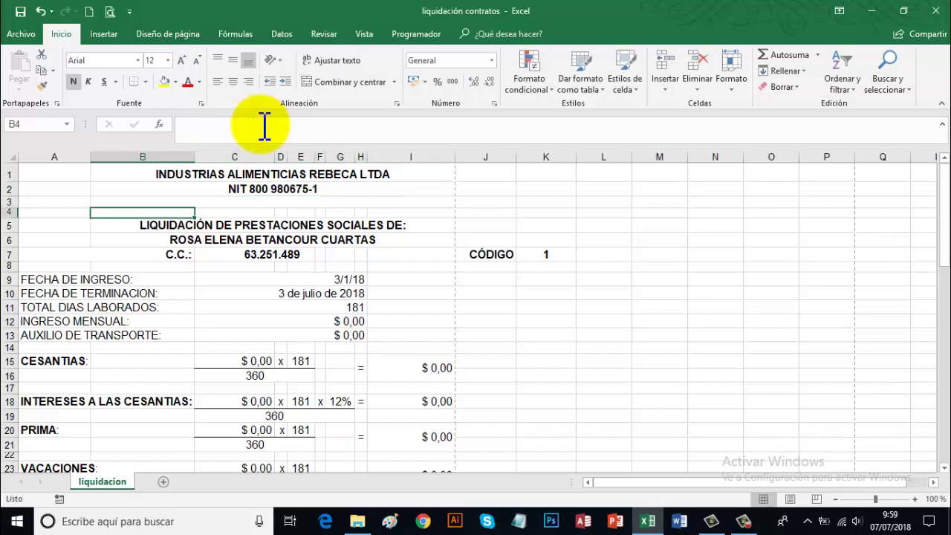
# - Review the employee heading lines and the start date, monthly income and transport allowance rows of the settlement form
pyautogui.press('Return')
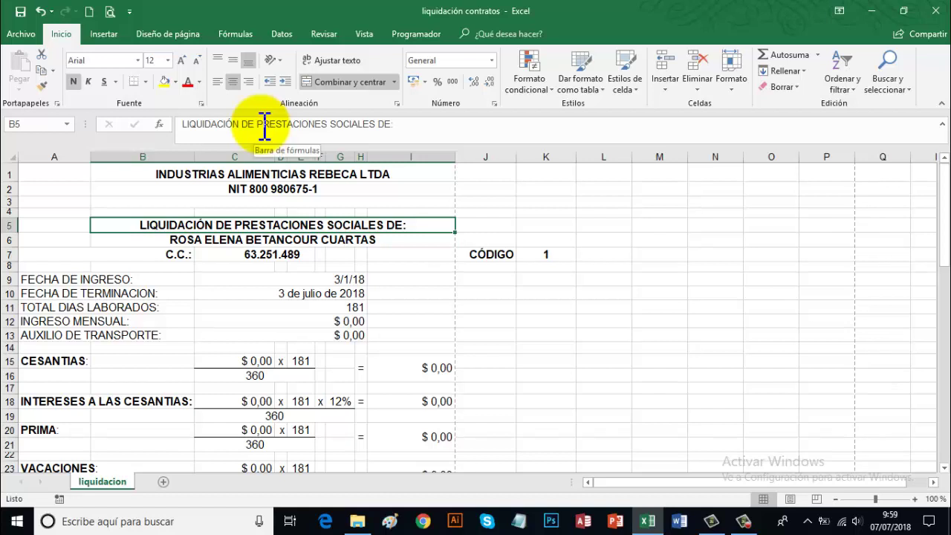
pyautogui.press('Return')
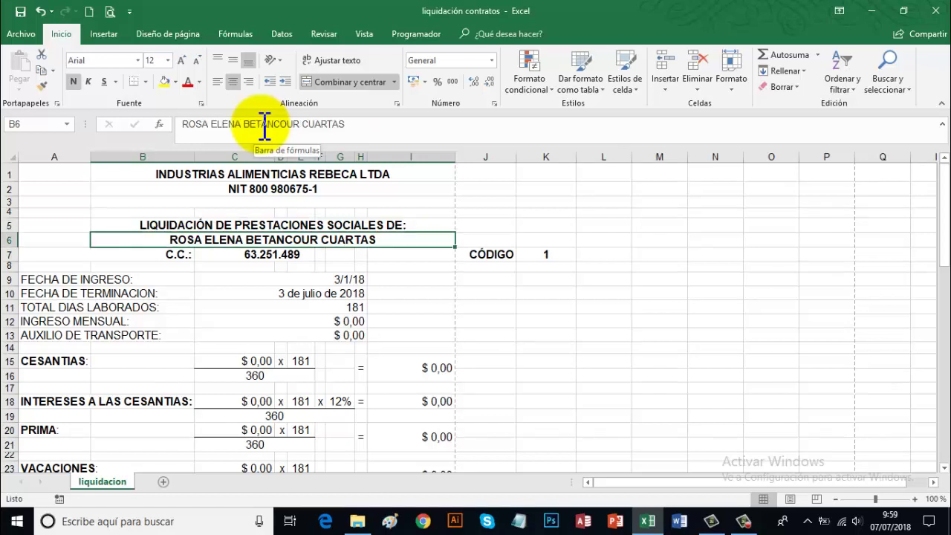
pyautogui.press('Return')
pyautogui.press('Return')
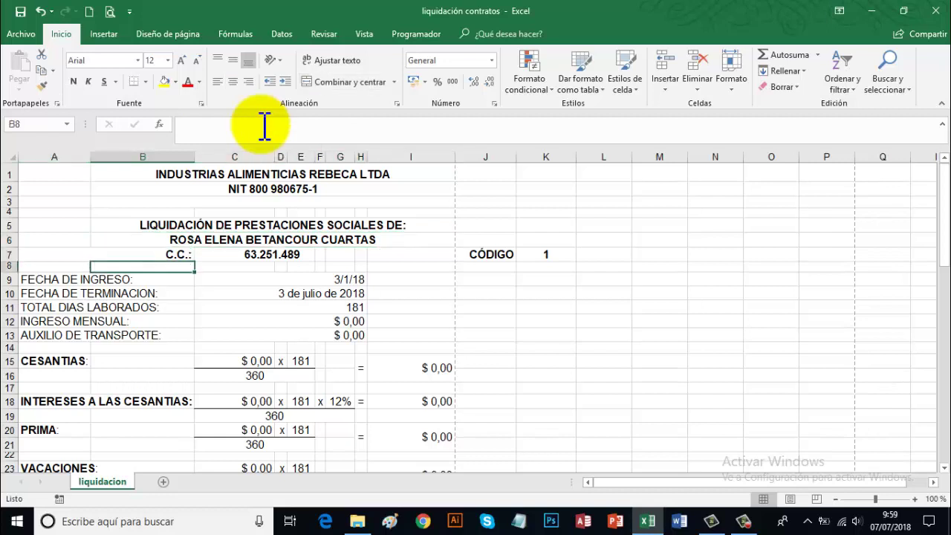
pyautogui.press('Return')
pyautogui.click(47, 277)
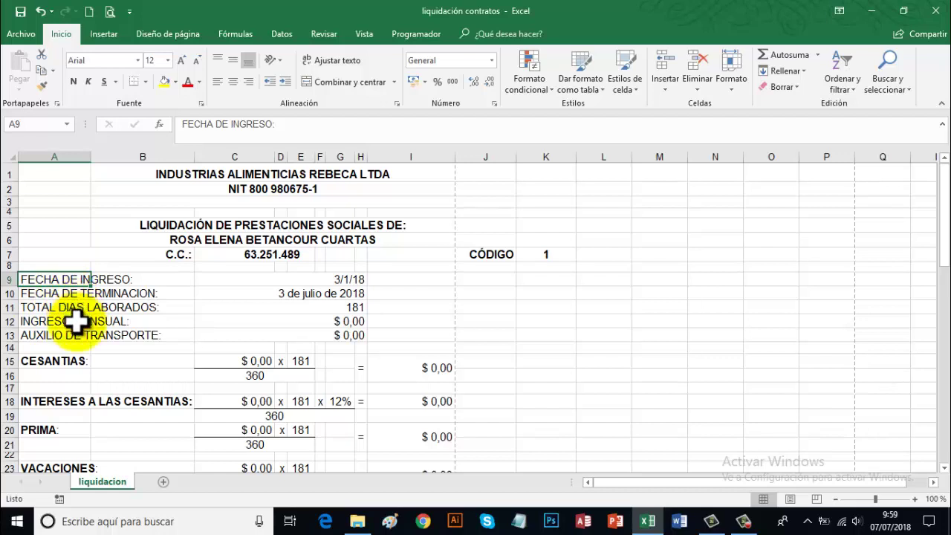
pyautogui.click(77, 321)
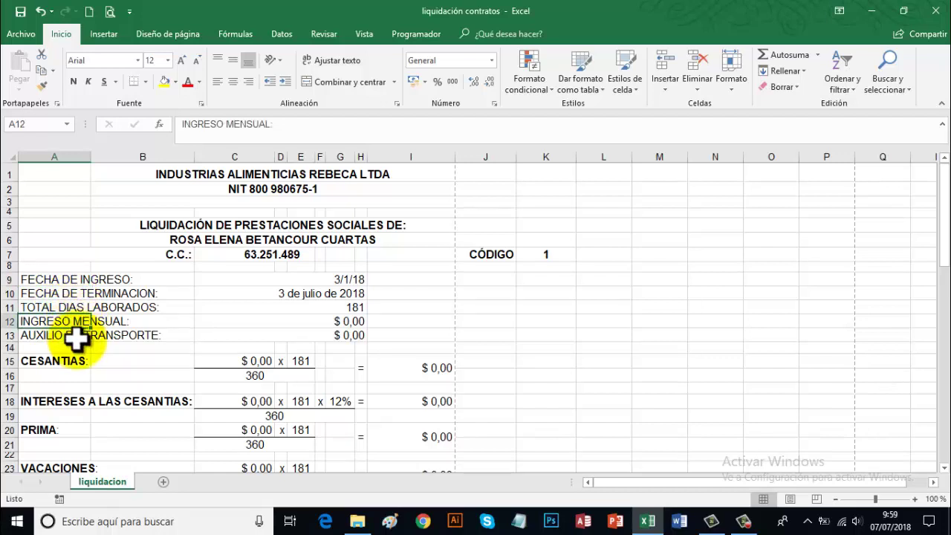
pyautogui.click(74, 335)
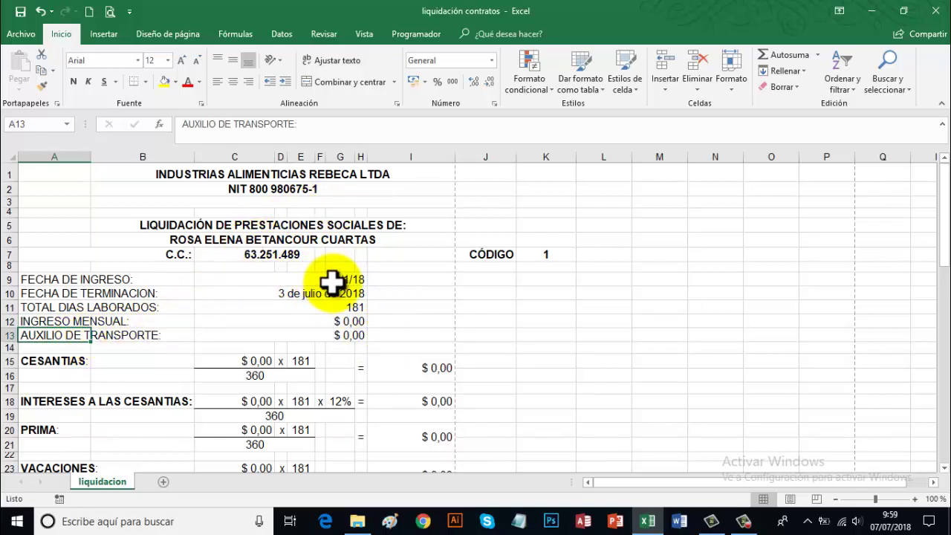
# - Add a new worksheet and insert a table over the range A1:I17 without marking existing headers
pyautogui.click(163, 483)
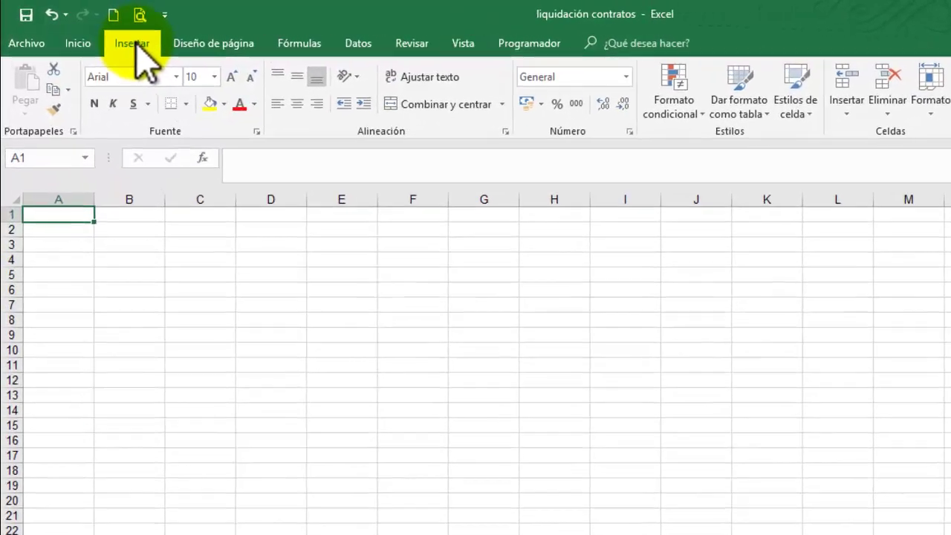
pyautogui.click(104, 35)
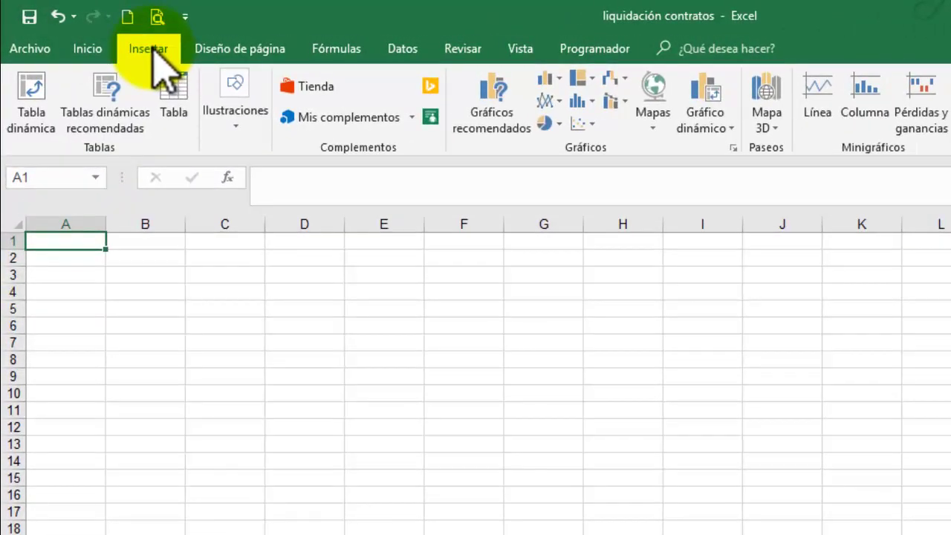
pyautogui.click(178, 93)
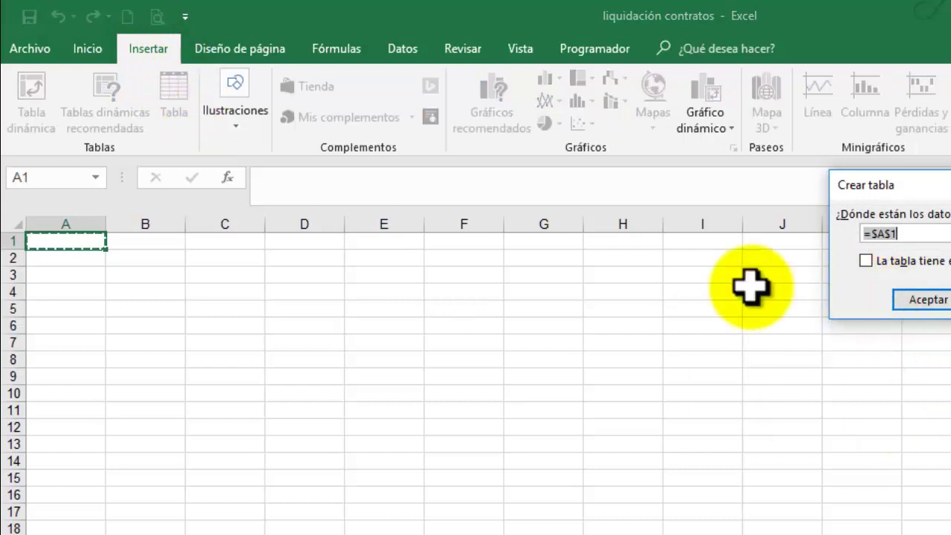
pyautogui.moveTo(81, 246); pyautogui.dragTo(729, 513)
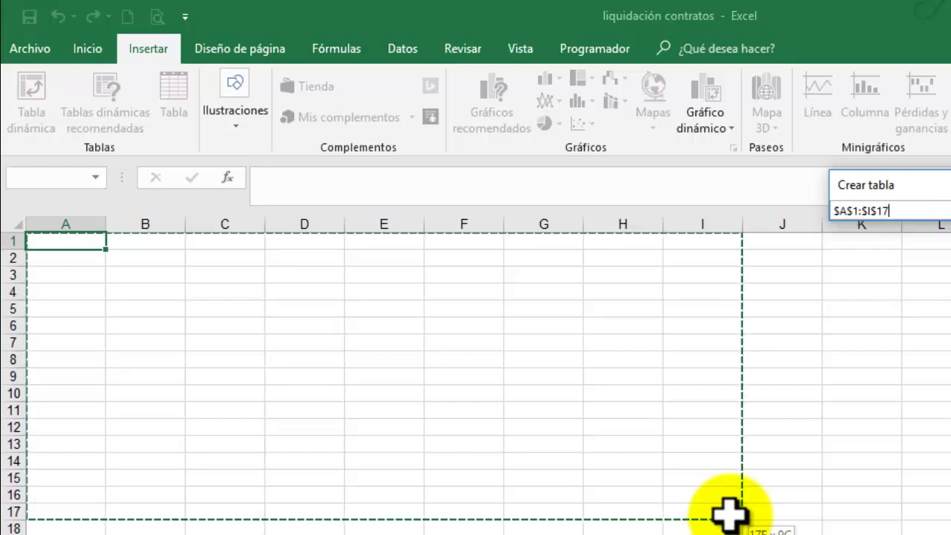
pyautogui.moveTo(729, 514); pyautogui.dragTo(730, 515)
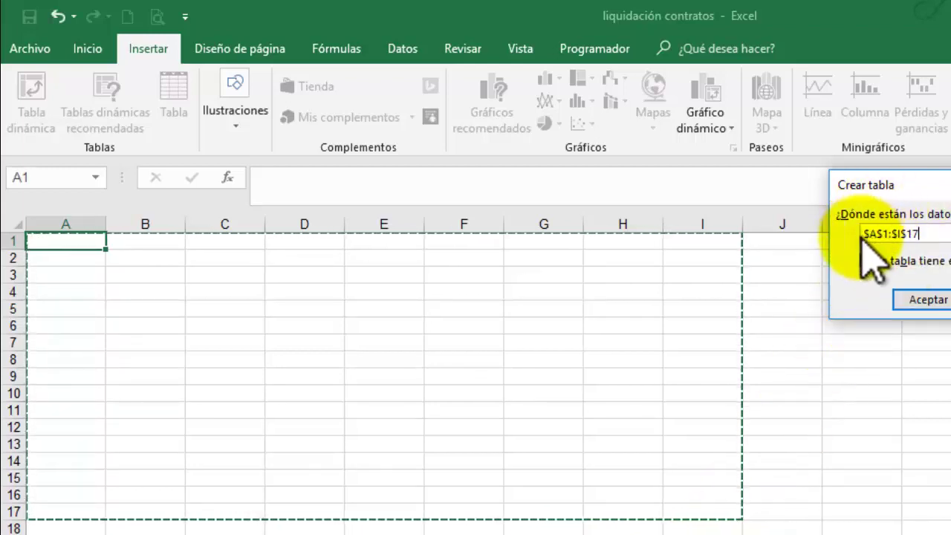
pyautogui.click(912, 300)
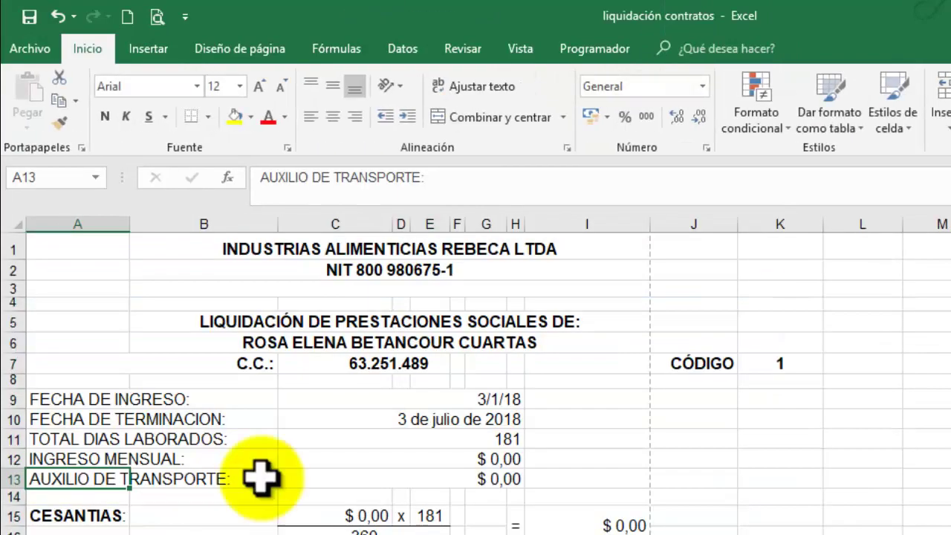
# - Name the new table's first column header in A1 CÓDIGO
pyautogui.click(777, 365)
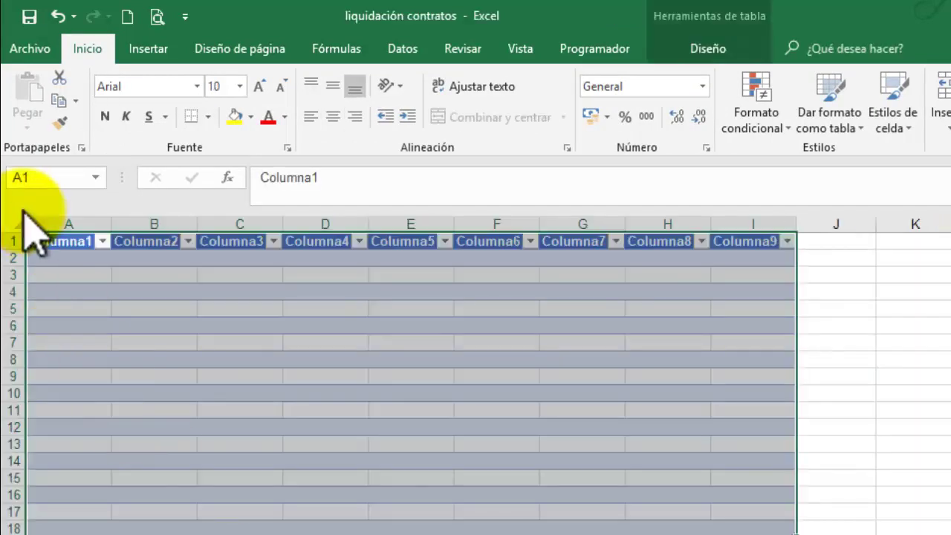
pyautogui.moveTo(59, 243); pyautogui.dragTo(149, 273)
pyautogui.click(59, 244)
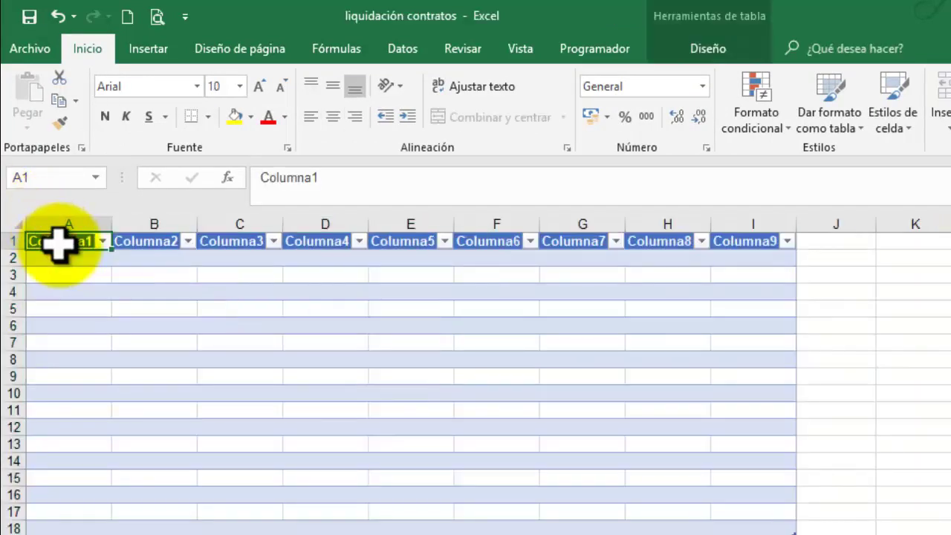
pyautogui.write('CÓDI')
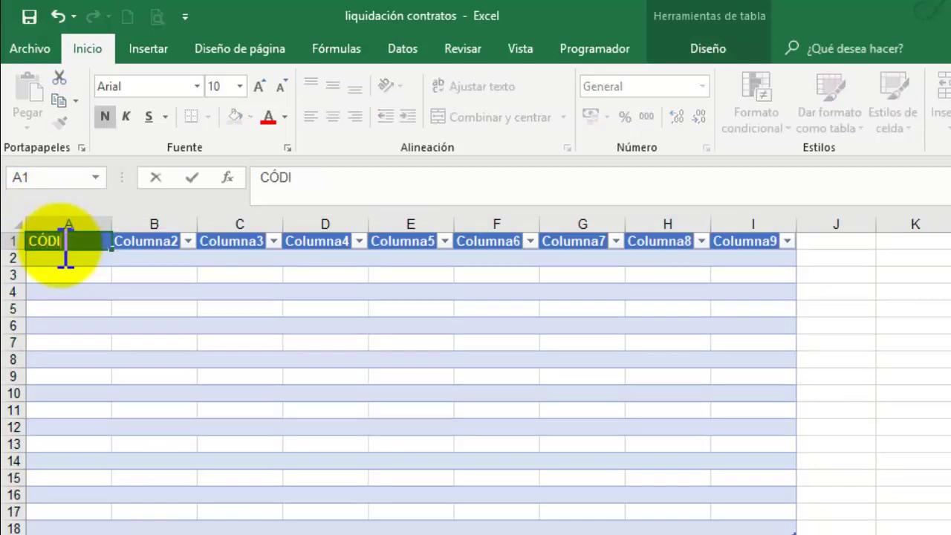
pyautogui.write('GO')
pyautogui.press('Tab')
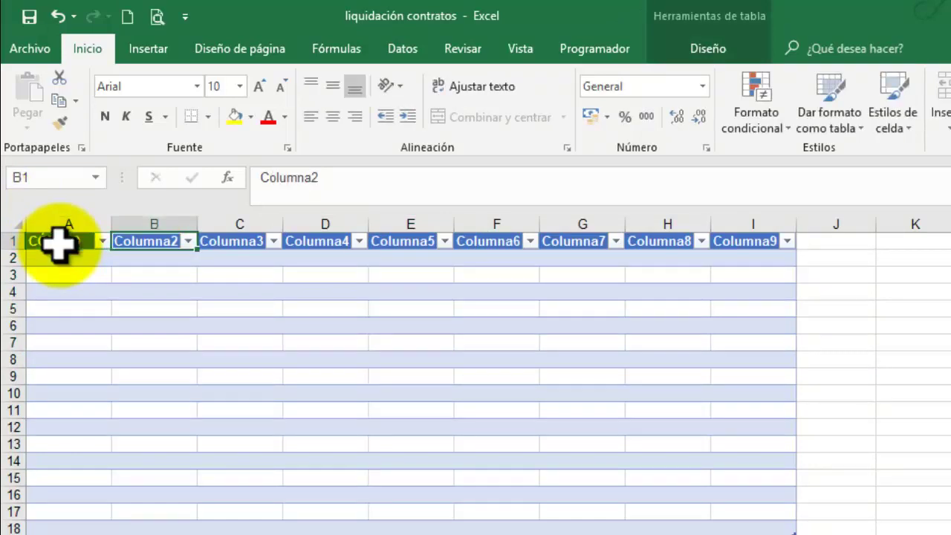
# - Name the second column header in B1 NOMBRE EMPLEADO
pyautogui.write('NOMBRE')
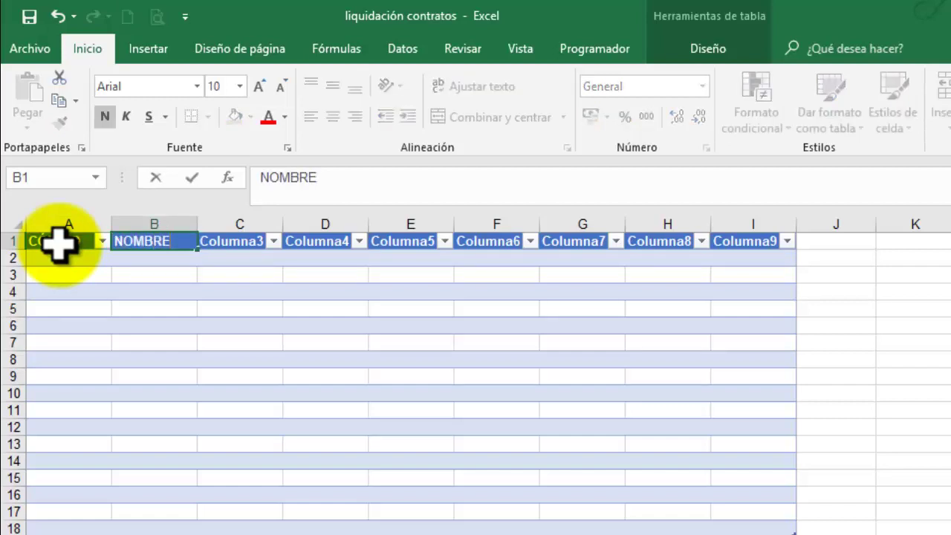
pyautogui.write(' EMPLE')
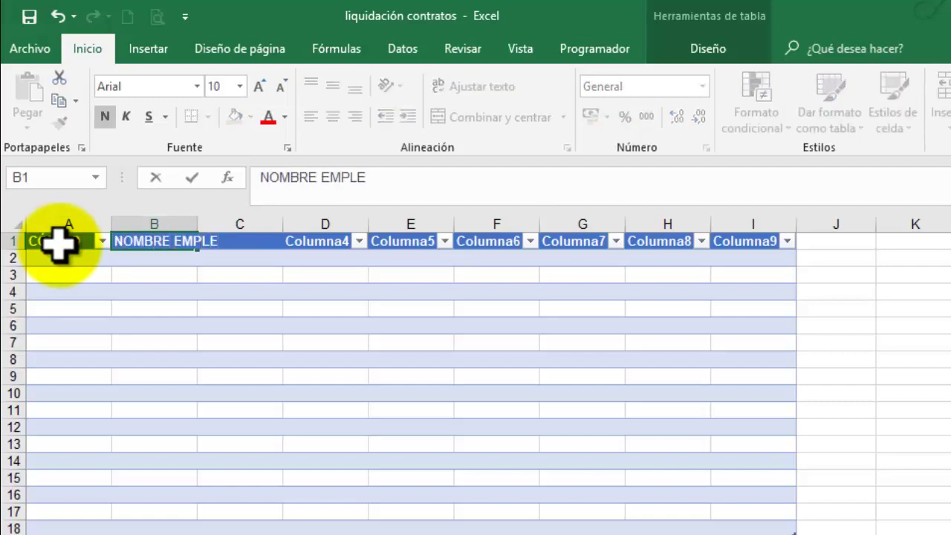
pyautogui.write('ADO')
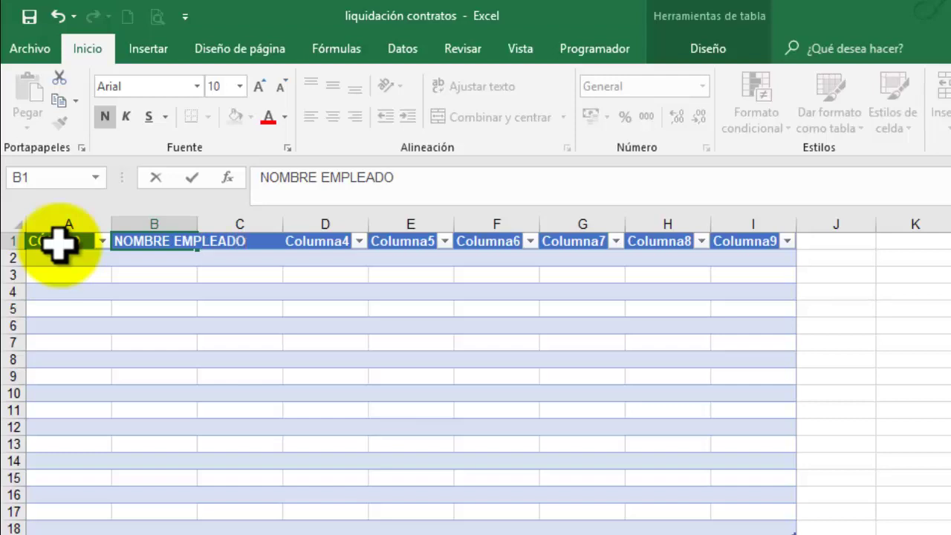
pyautogui.press('Tab')
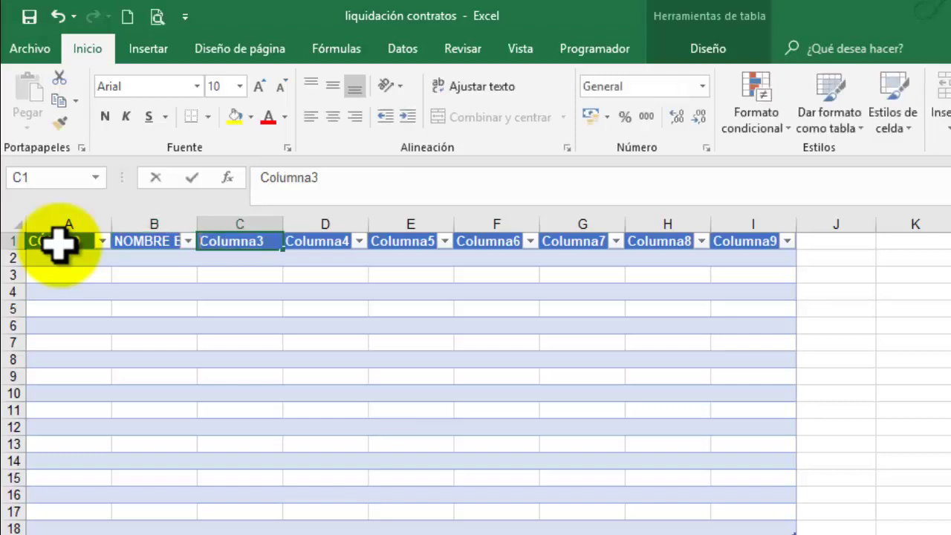
# - Name the third column header in C1 IDENTIFICACIÓN
pyautogui.write('IDEENTI')
pyautogui.press('BackSpace')
pyautogui.press('BackSpace')
pyautogui.press('BackSpace')
pyautogui.press('BackSpace')
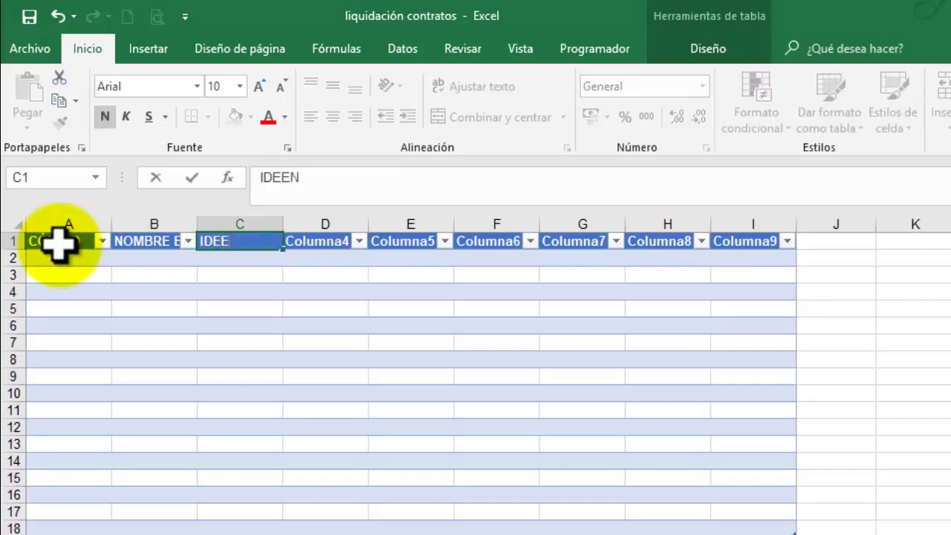
pyautogui.write('NTIFI')
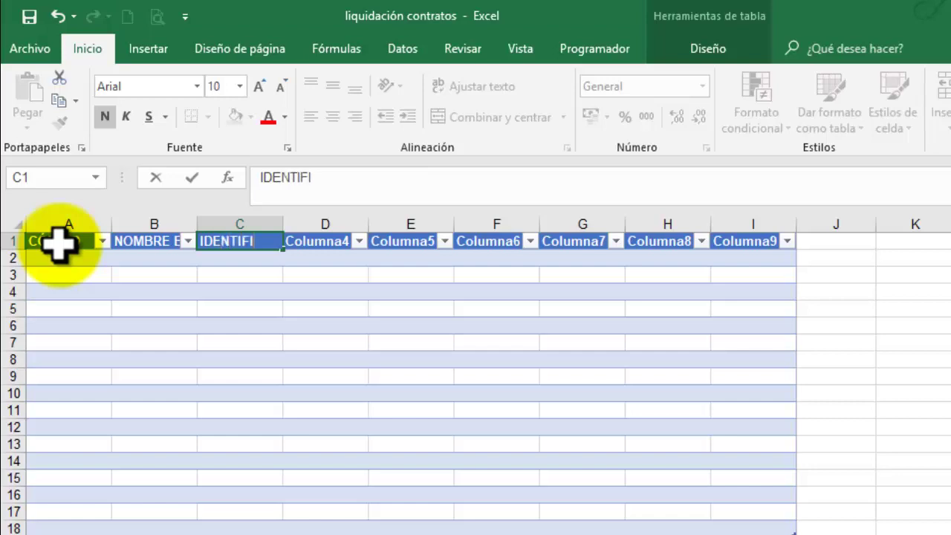
pyautogui.write('CACI')
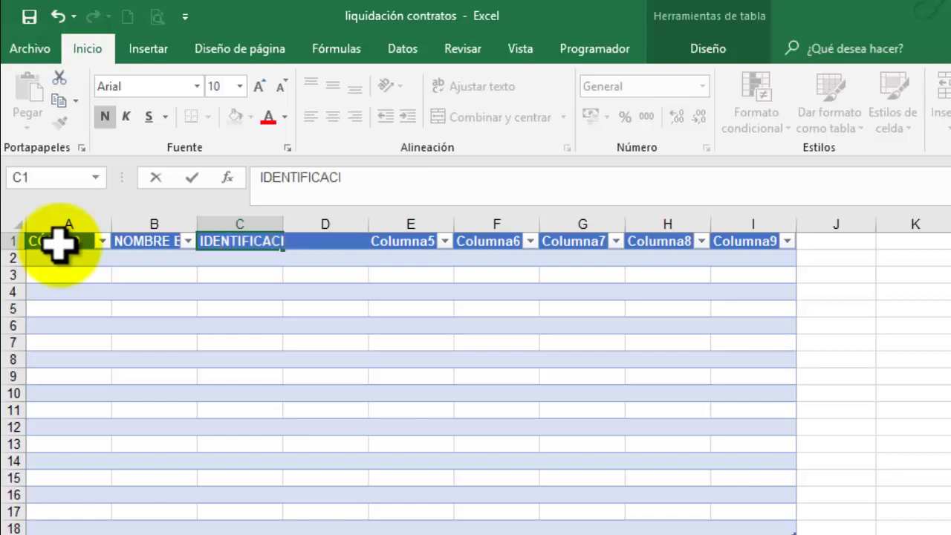
pyautogui.write('ÓB')
pyautogui.press('Tab')
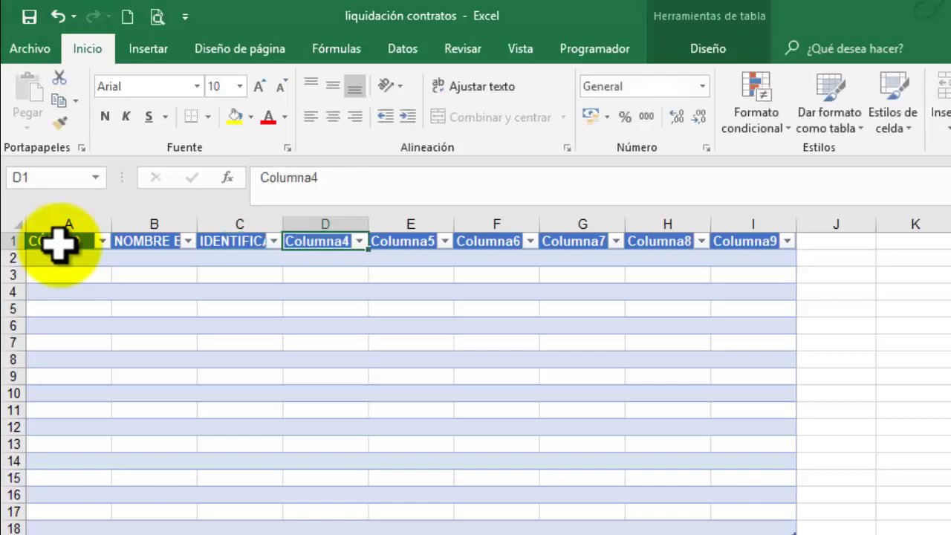
# - Name the fourth column header in D1 SUELDO BÁSICO
pyautogui.write('SU')
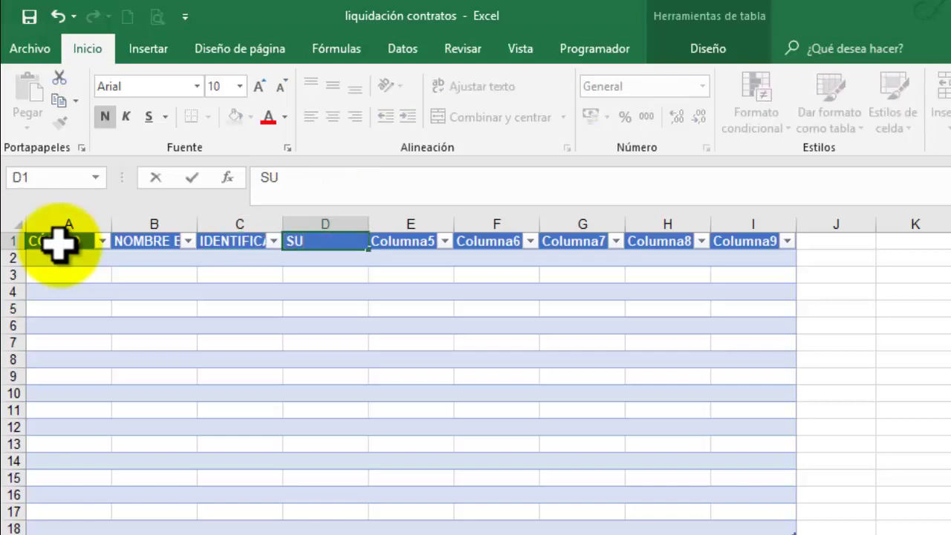
pyautogui.write('ELDO BÁSICO')
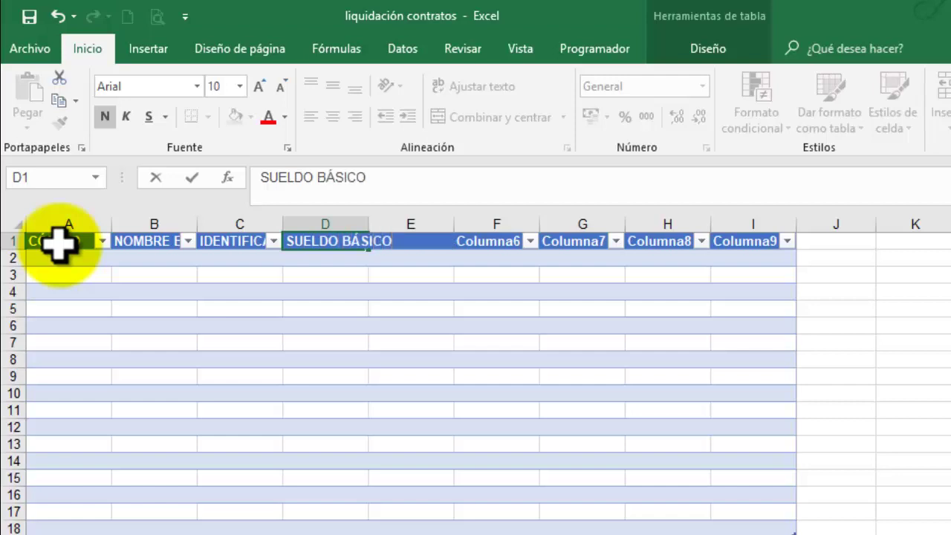
pyautogui.press('Tab')
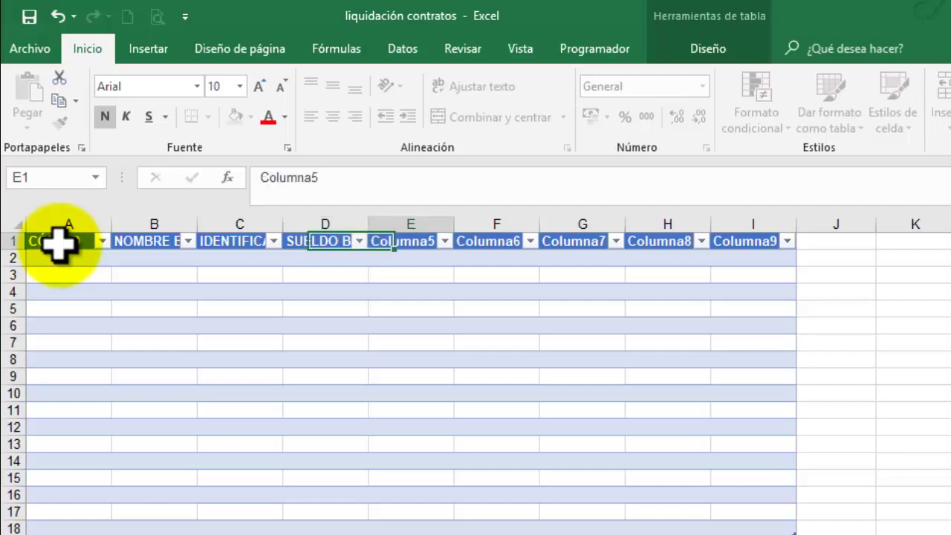
# - Name the fifth column header in E1 SUBSIDIO TRANSPORTE
pyautogui.write('SU')
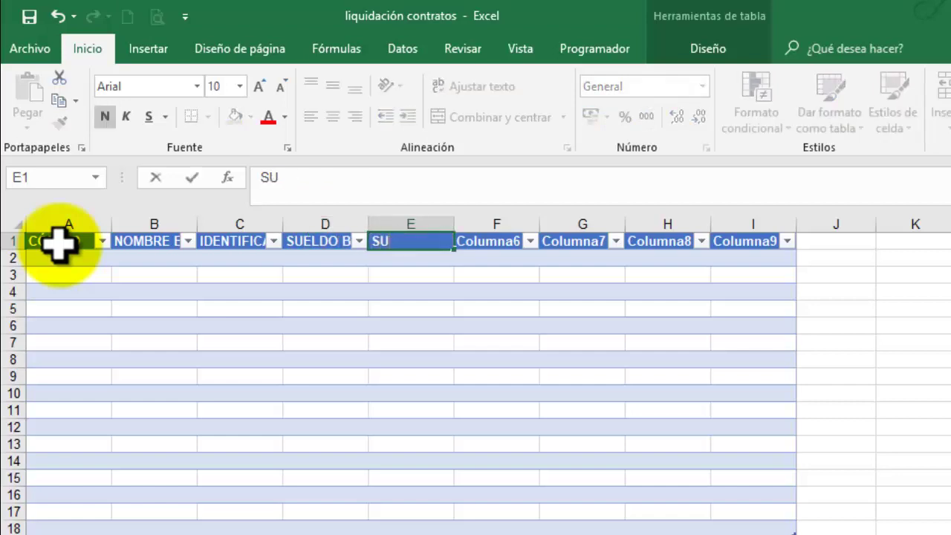
pyautogui.write('BSIDIO')
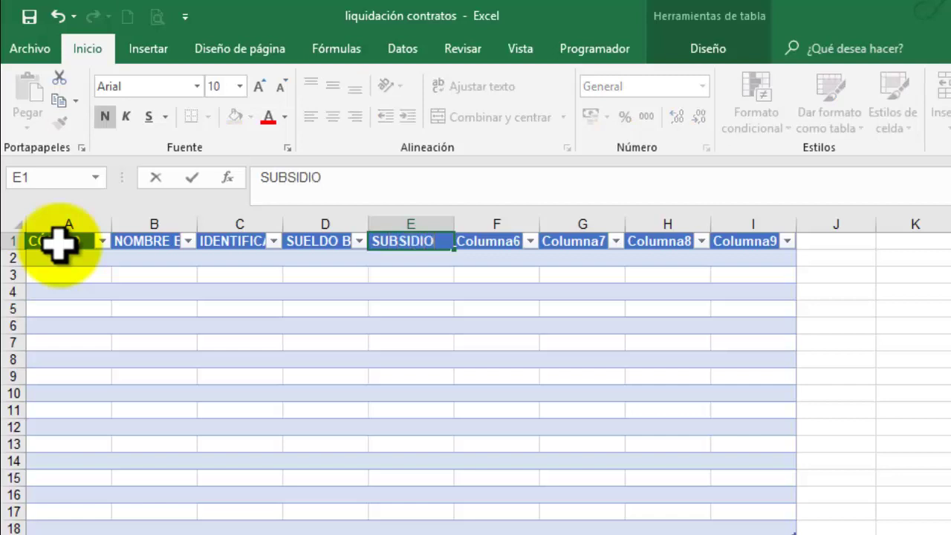
pyautogui.write(' TRAN')
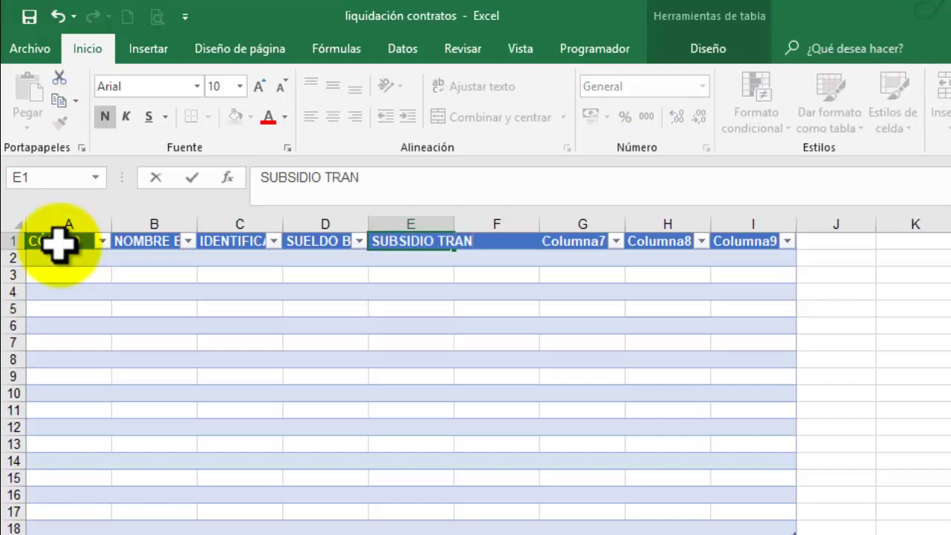
pyautogui.write('SPORTE')
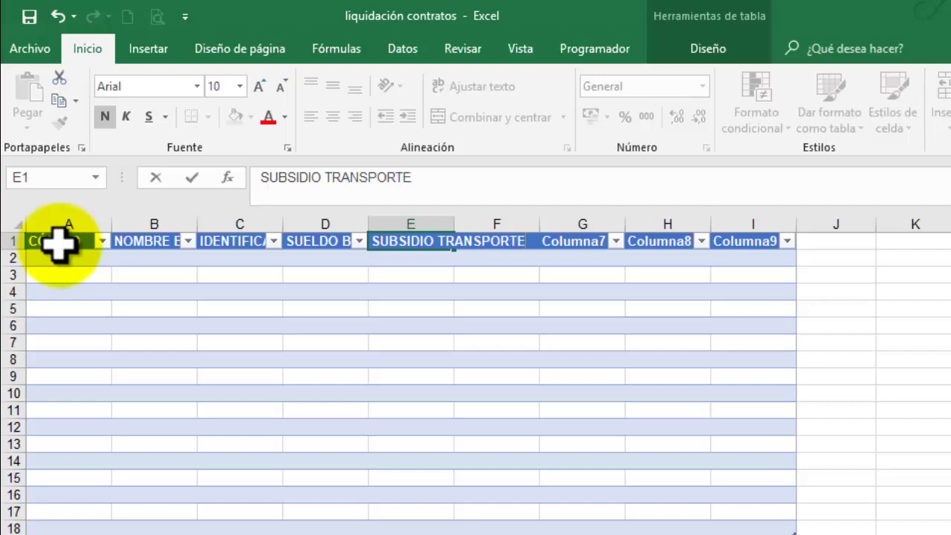
pyautogui.press('Tab')
# - Name the sixth column header in F1 FECHA DE INGRESO
pyautogui.write('FECHA')
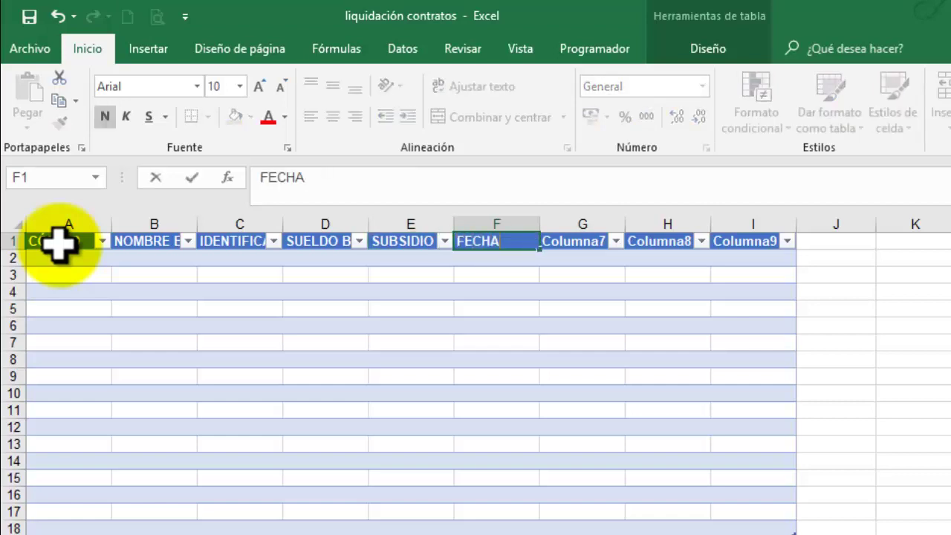
pyautogui.write(' DE INGRES')
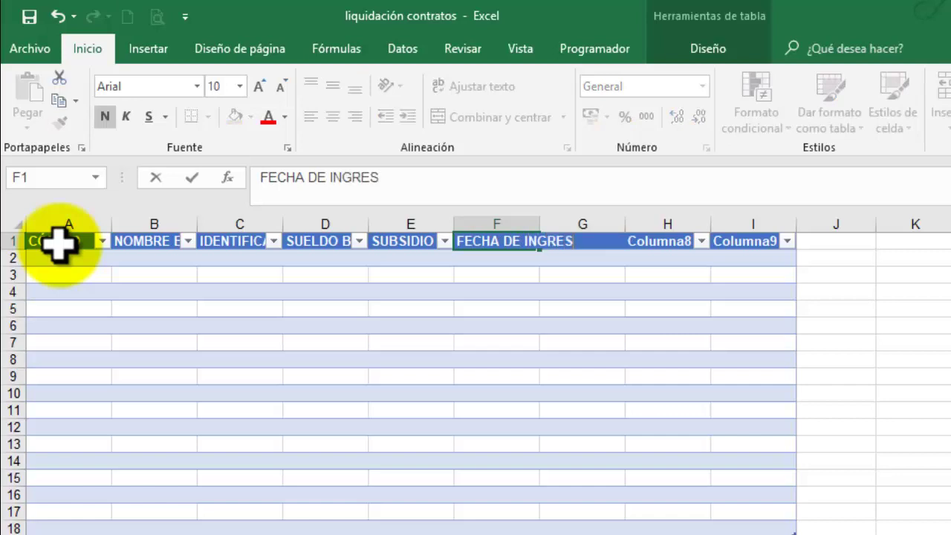
pyautogui.write('O')
pyautogui.press('Tab')
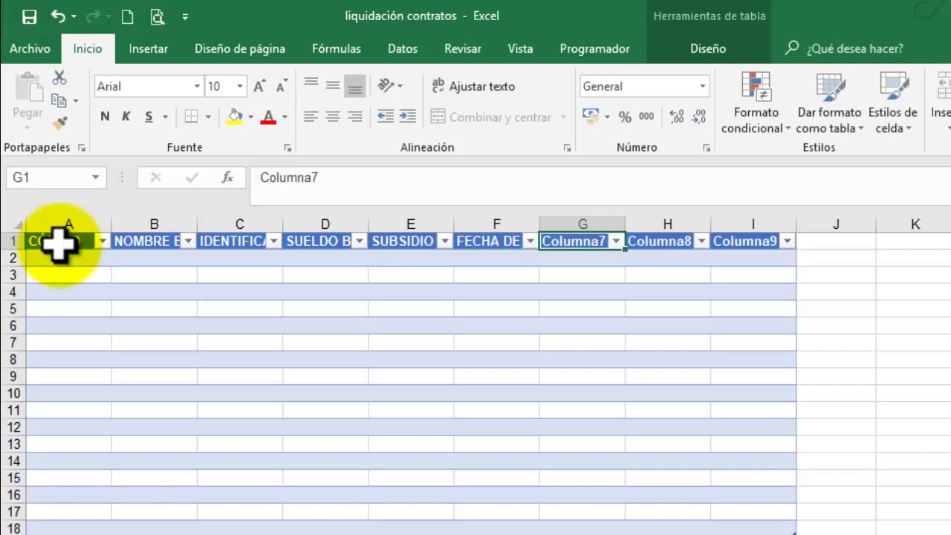
# - Name the seventh column header in G1 FECHA DE RETIRO and check the required fields against the liquidacion sheet
pyautogui.write('FECHA DE')
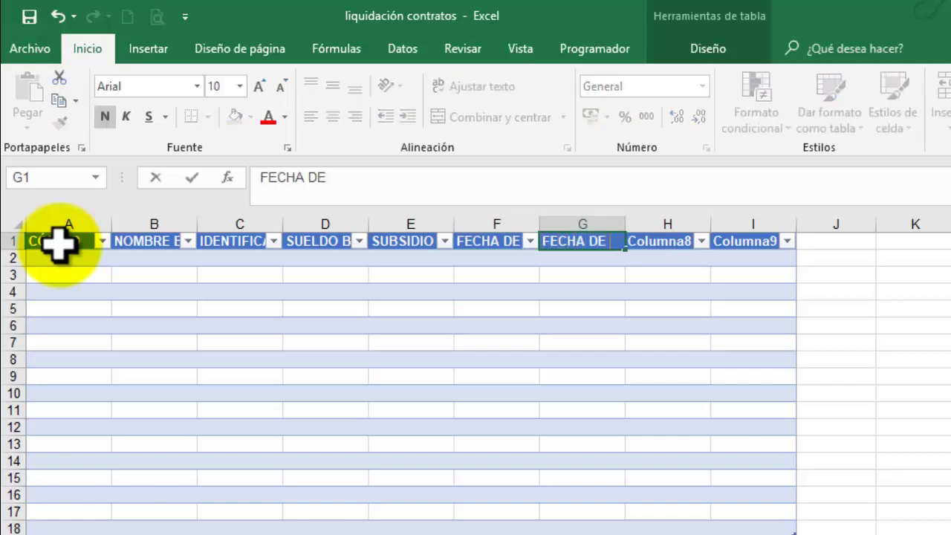
pyautogui.write(' RE')
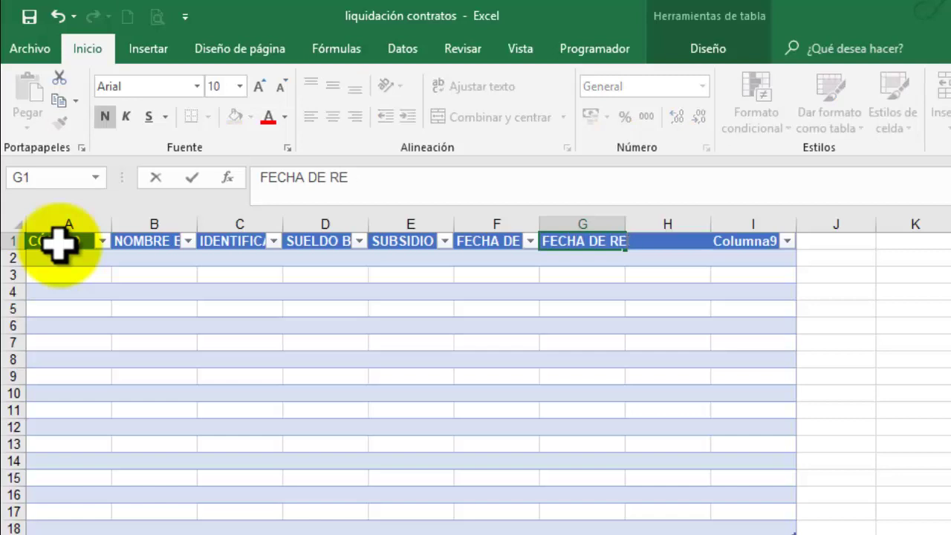
pyautogui.write('TIRO')
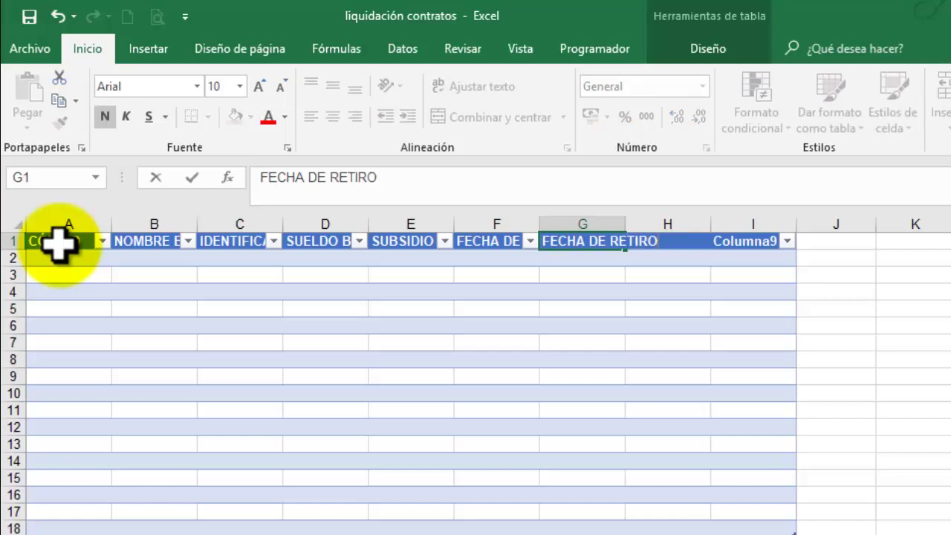
pyautogui.press('Tab')
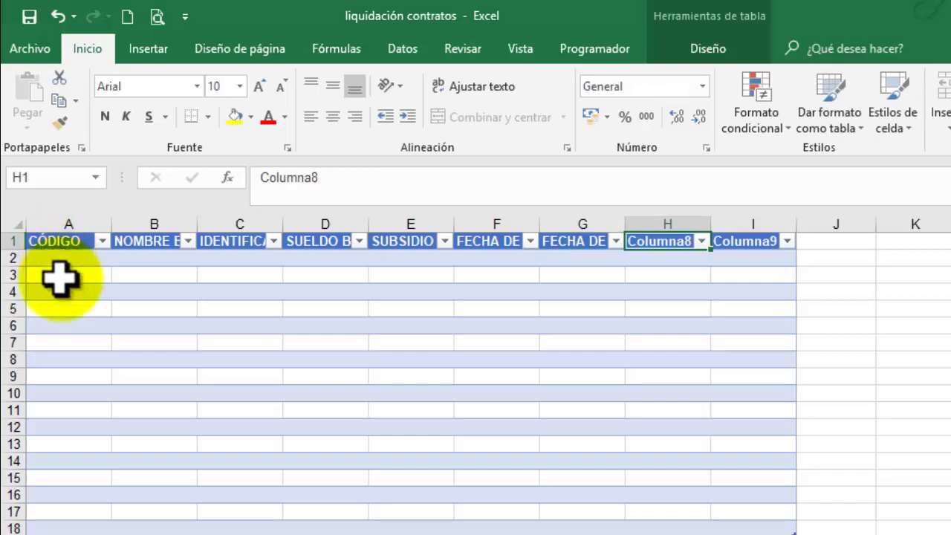
pyautogui.hotkey('ctrl', 'pageup')
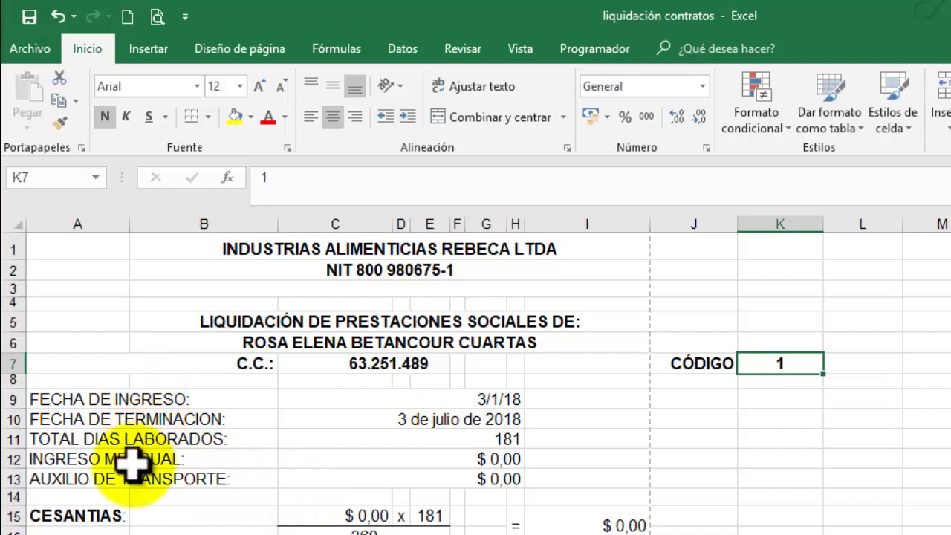
pyautogui.hotkey('ctrl', 'pagedown')
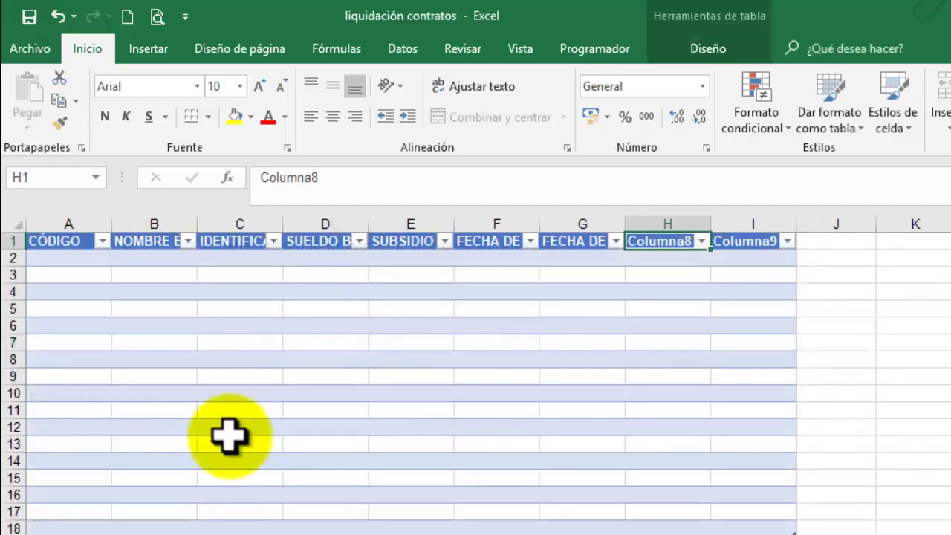
# - Widen table columns B to F to make more room for their header texts
pyautogui.moveTo(198, 219); pyautogui.dragTo(337, 221)
pyautogui.moveTo(424, 219); pyautogui.dragTo(466, 219)
pyautogui.moveTo(391, 159); pyautogui.dragTo(509, 156)
pyautogui.moveTo(566, 157); pyautogui.dragTo(582, 154)
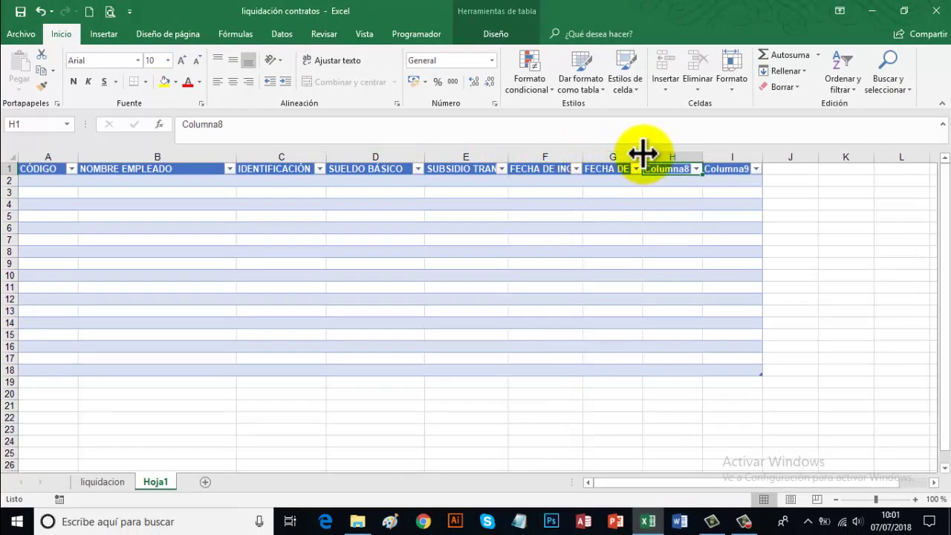
# - Widen column G and delete the two unused table columns H and I
pyautogui.moveTo(642, 153); pyautogui.dragTo(739, 153)
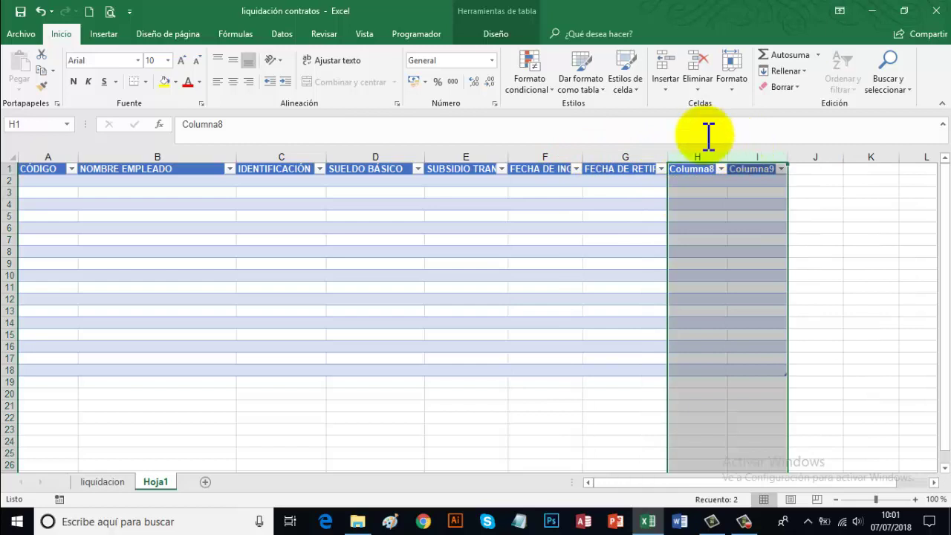
pyautogui.click(104, 34)
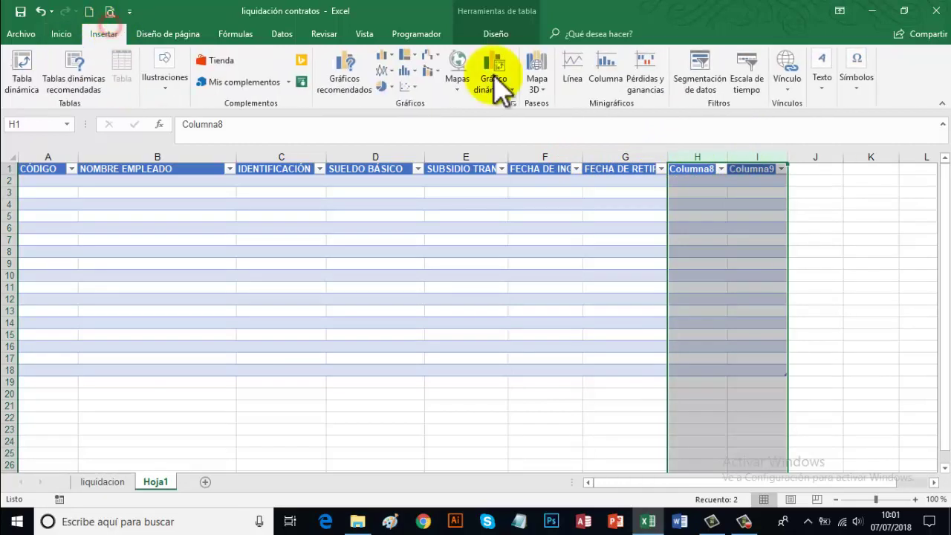
pyautogui.click(62, 35)
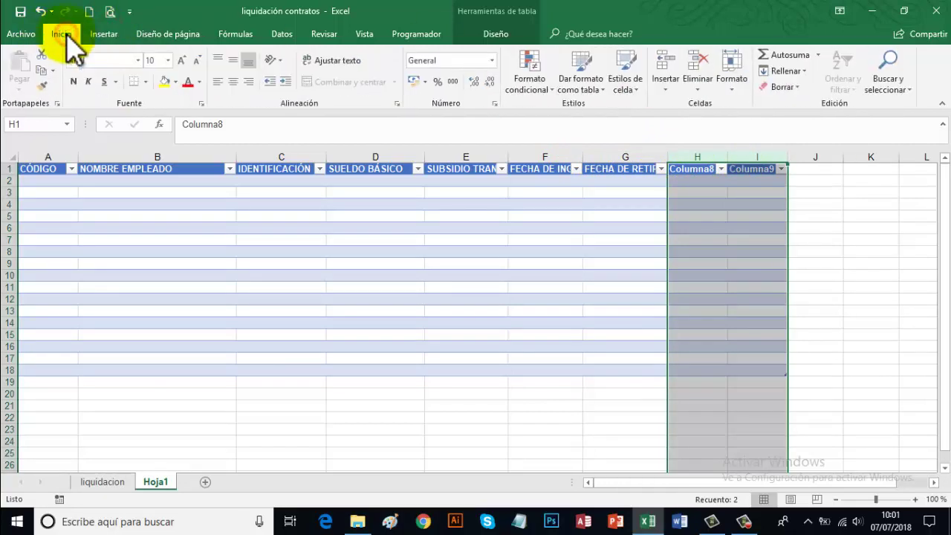
pyautogui.click(696, 68)
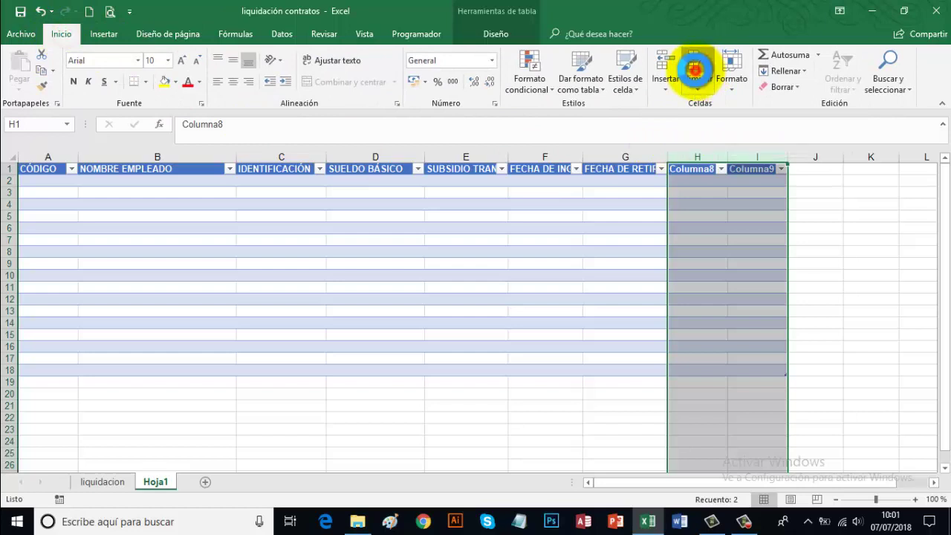
pyautogui.click(563, 289)
pyautogui.click(810, 253)
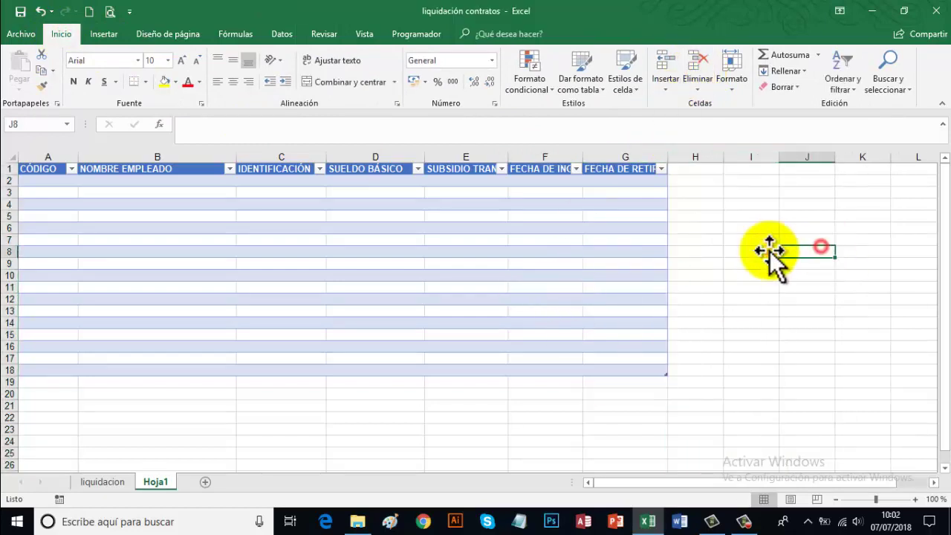
pyautogui.click(780, 217)
pyautogui.click(736, 334)
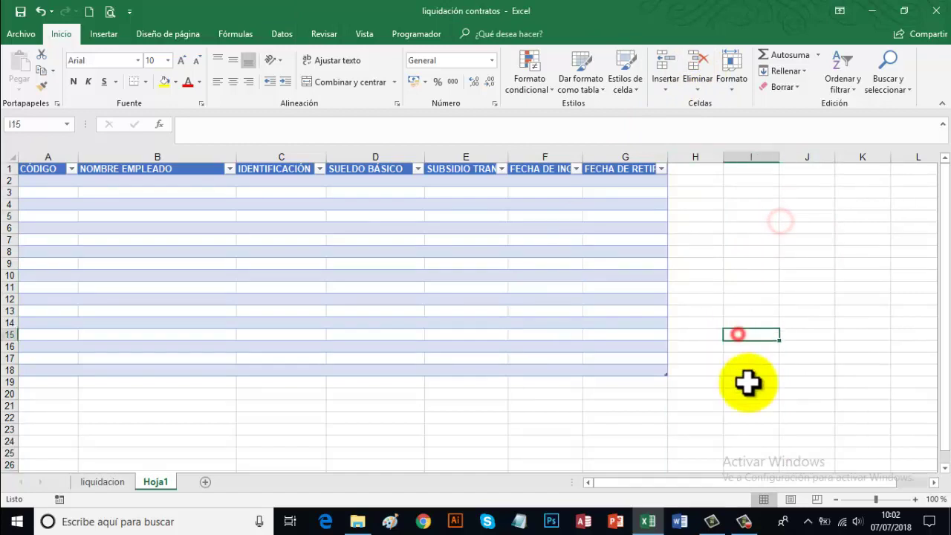
pyautogui.click(746, 383)
pyautogui.click(608, 417)
pyautogui.click(748, 321)
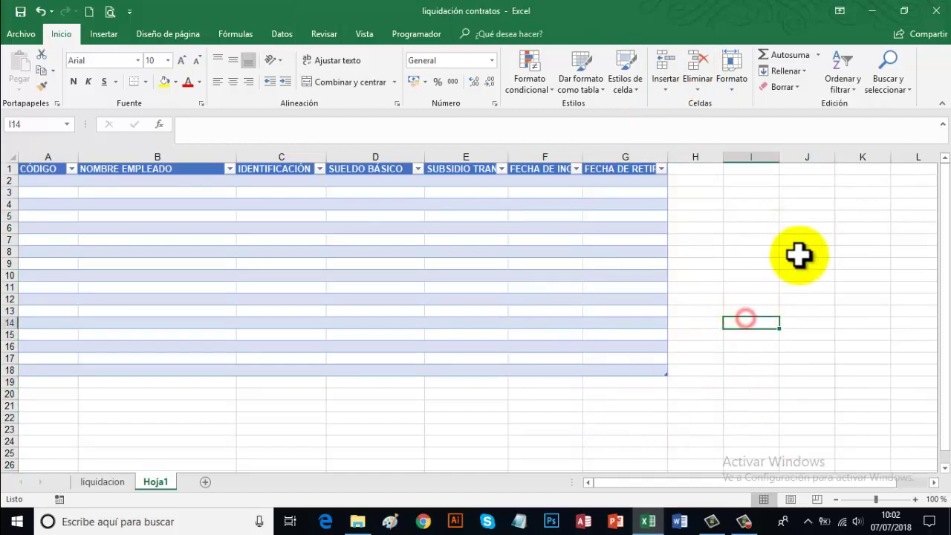
# - Hide the gridlines on sheet Hoja1
pyautogui.click(365, 34)
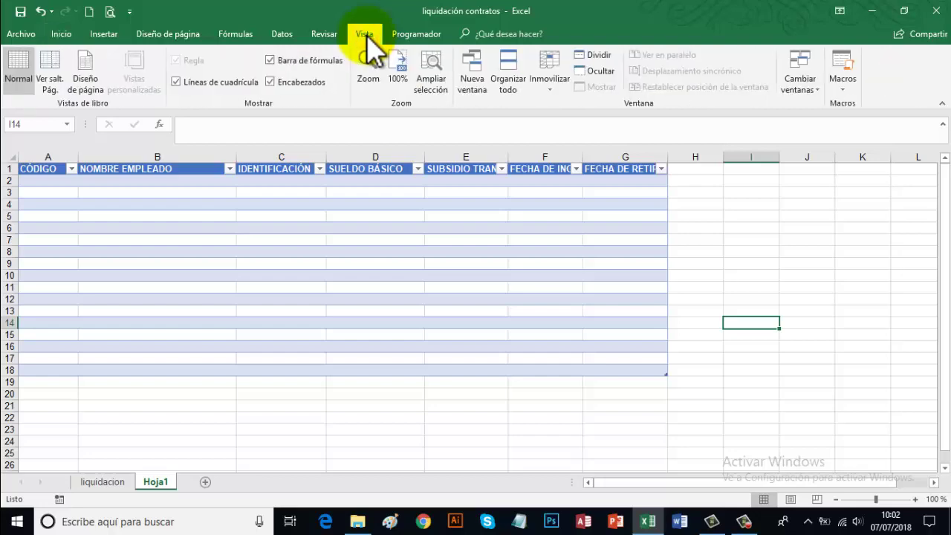
pyautogui.click(177, 81)
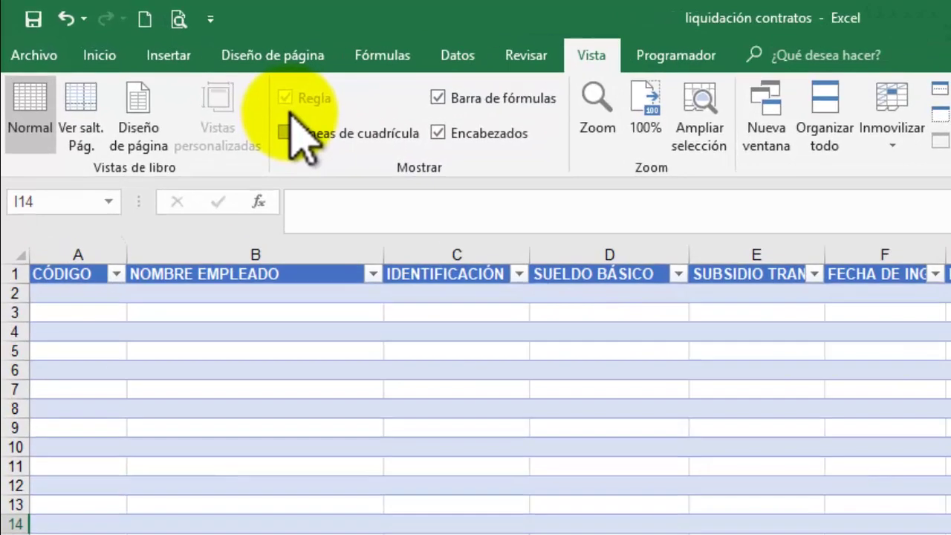
pyautogui.click(195, 89)
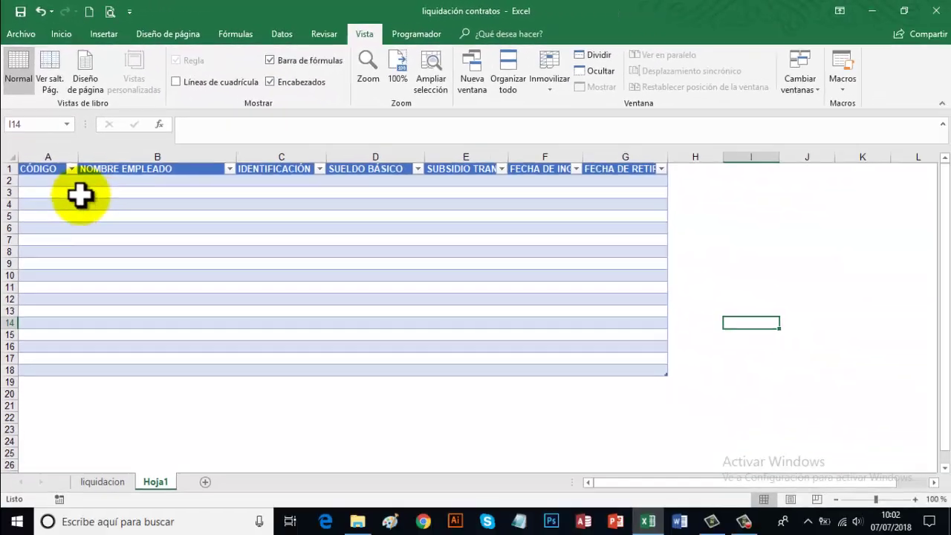
pyautogui.click(107, 255)
pyautogui.click(113, 318)
# - Name the whole table range A1:G18, headers included, LISTA1
pyautogui.click(44, 168)
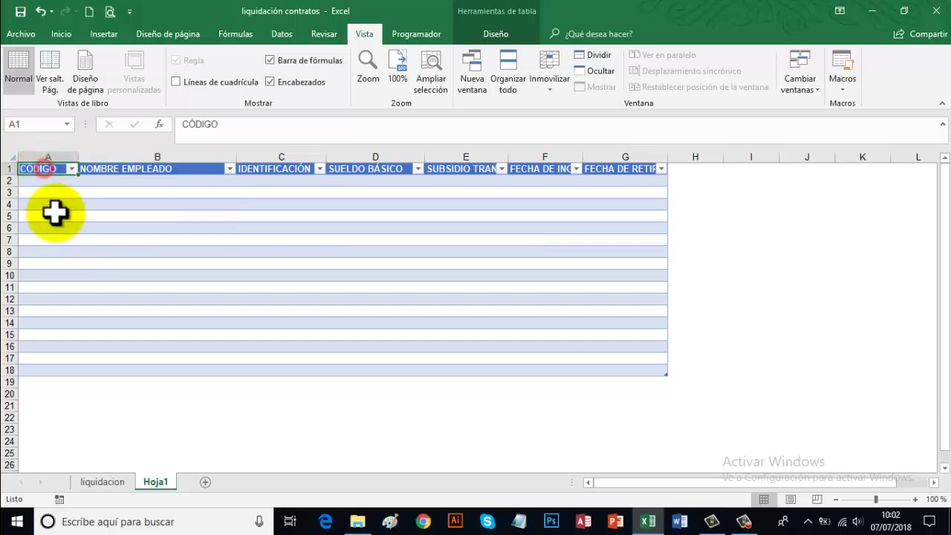
pyautogui.click(74, 253)
pyautogui.click(51, 171)
pyautogui.moveTo(50, 171); pyautogui.dragTo(601, 370)
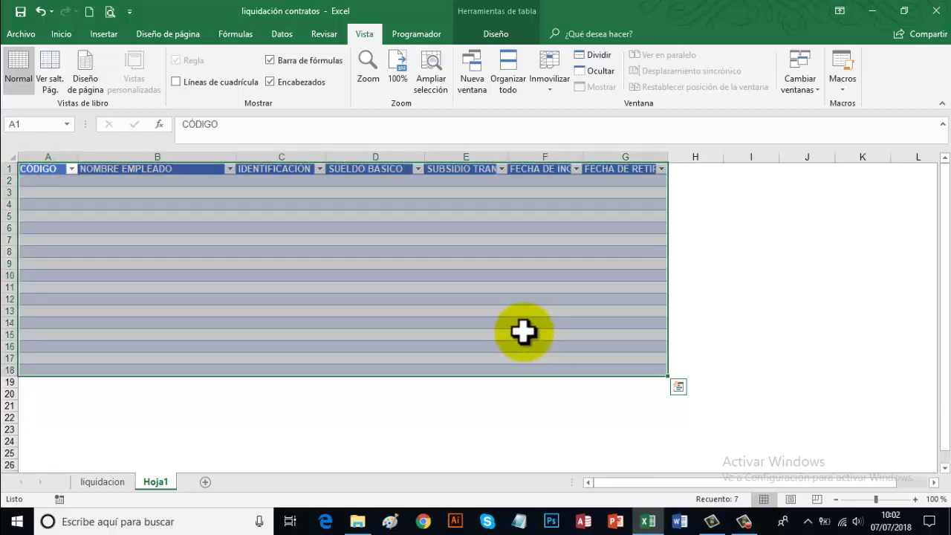
pyautogui.click(51, 124)
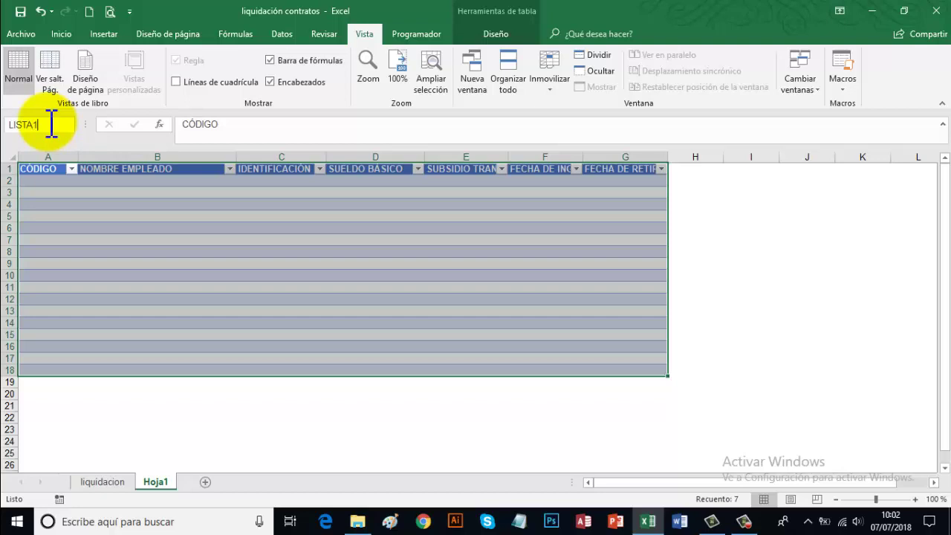
pyautogui.press('Return')
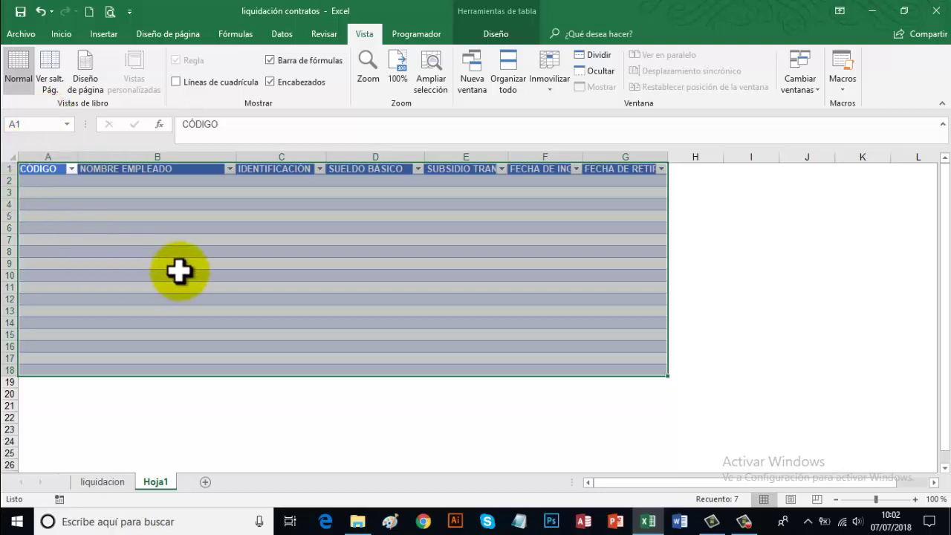
# - Check the workbook's defined names and go to Tabla1 to see the range it covers
pyautogui.click(178, 272)
pyautogui.click(67, 124)
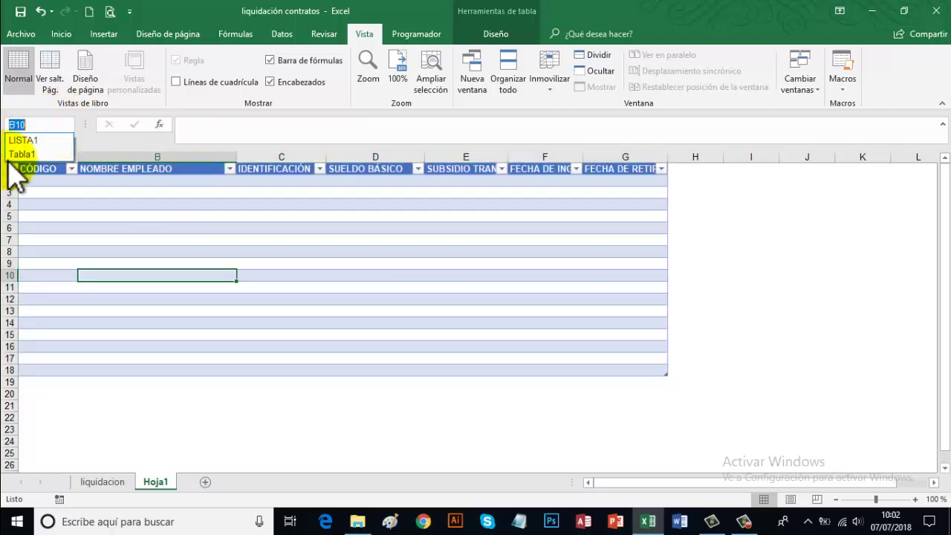
pyautogui.click(26, 154)
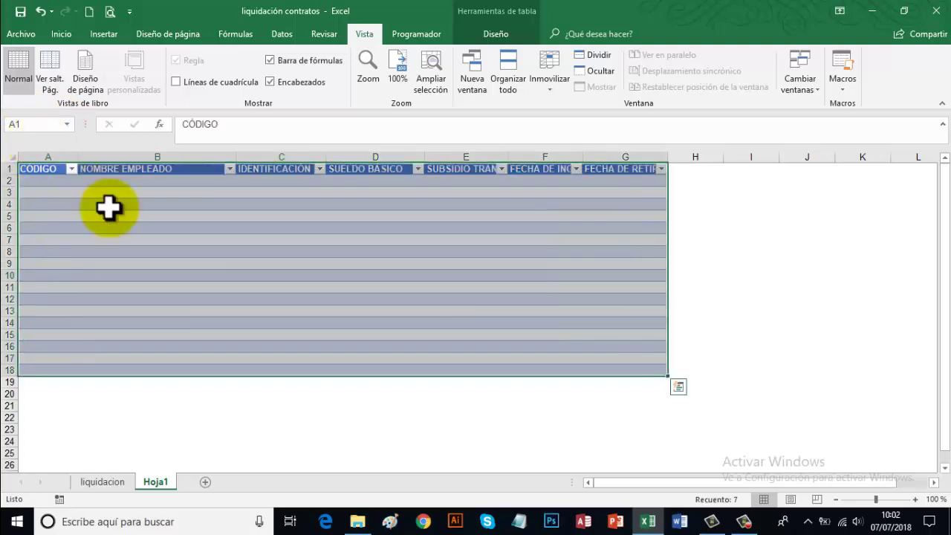
pyautogui.click(257, 279)
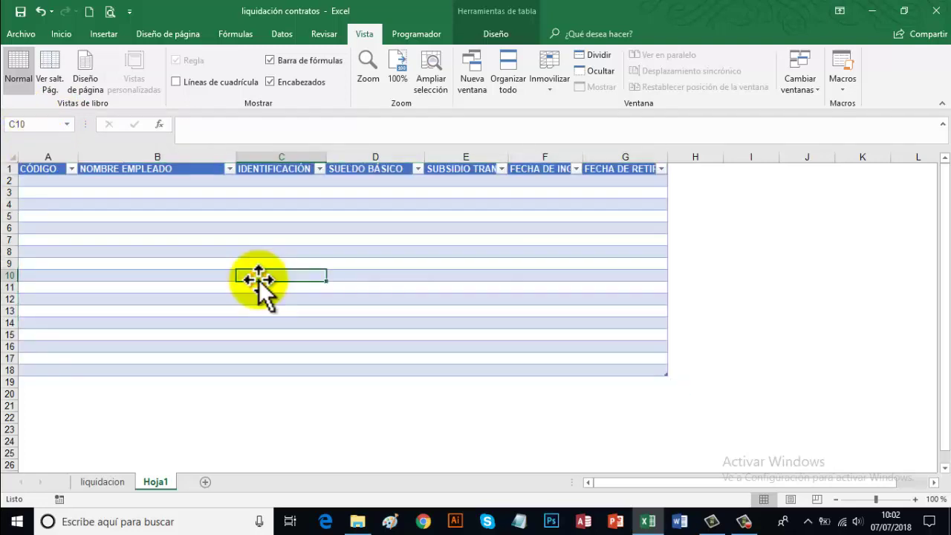
# - Apply the light blue table style "Estilo de tabla claro 20" to the whole employee table A1:G18
pyautogui.moveTo(47, 166); pyautogui.dragTo(639, 368)
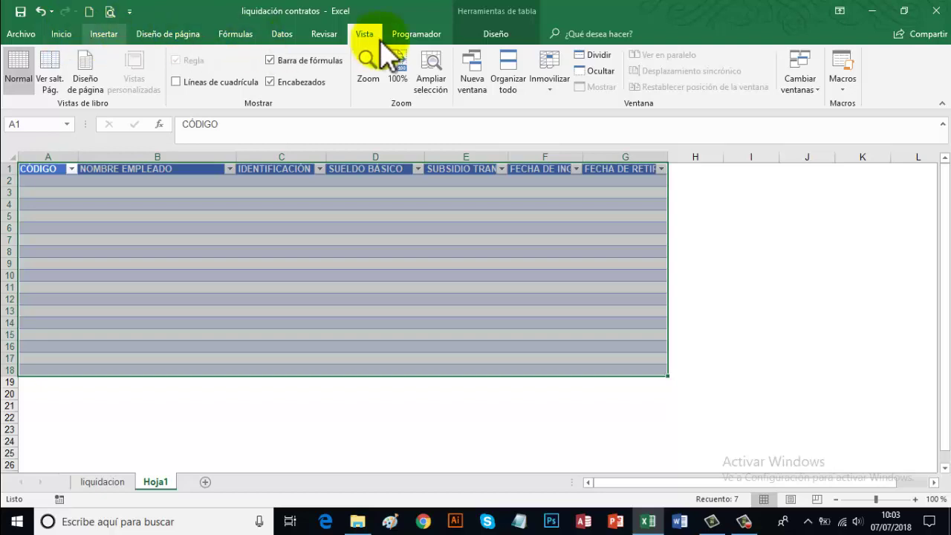
pyautogui.click(507, 36)
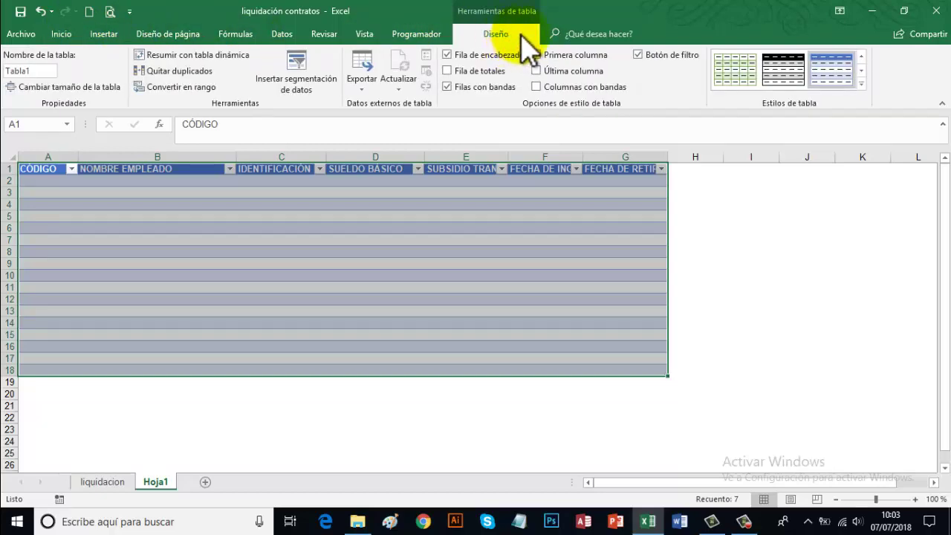
pyautogui.click(862, 84)
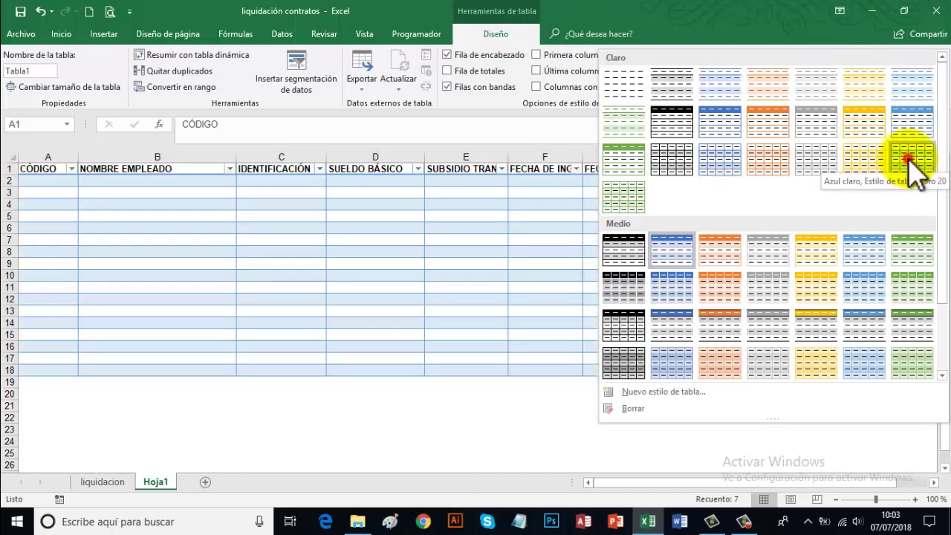
pyautogui.click(910, 157)
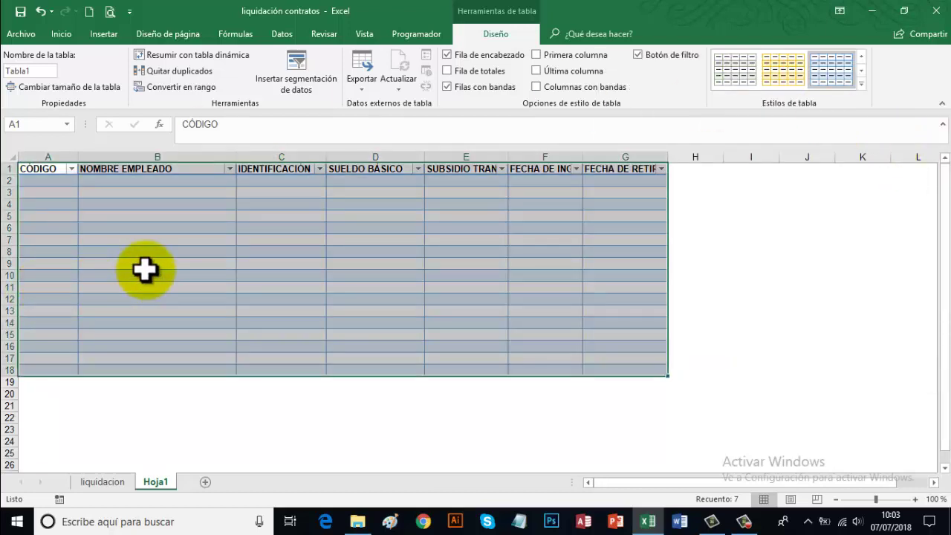
pyautogui.click(145, 270)
# - Enter the codes 1, 2 and 3 in cells A2 to A4 of the CÓDIGO column
pyautogui.click(52, 182)
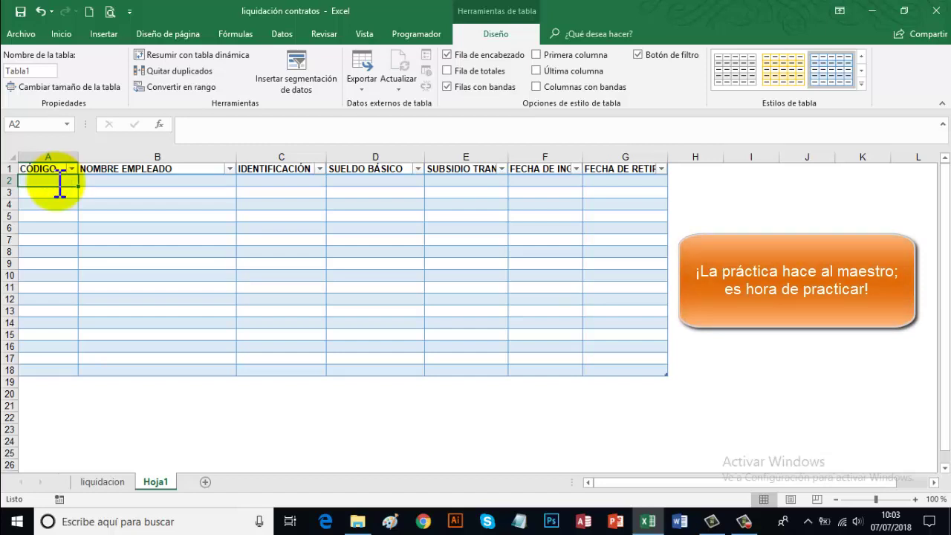
pyautogui.write('1')
pyautogui.press('Return')
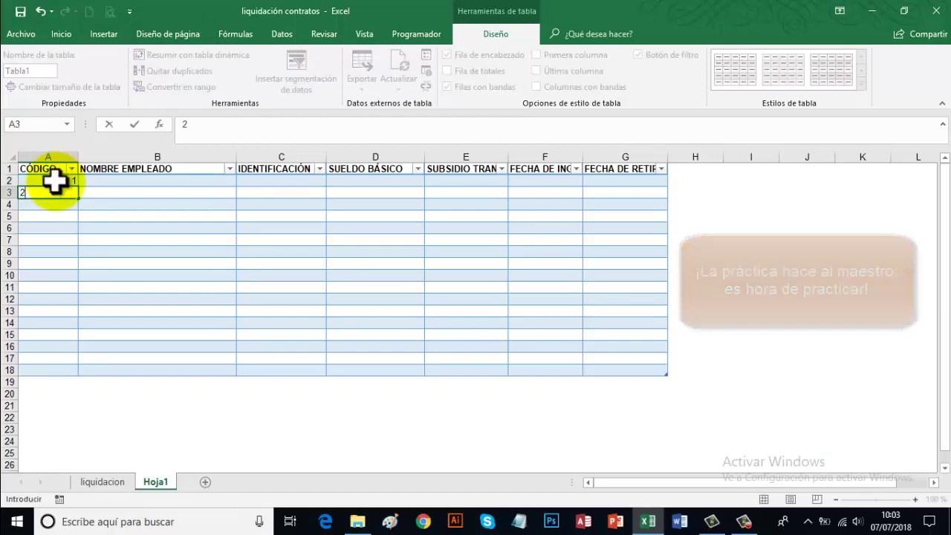
pyautogui.write('2')
pyautogui.press('Return')
pyautogui.write('3')
pyautogui.click(67, 230)
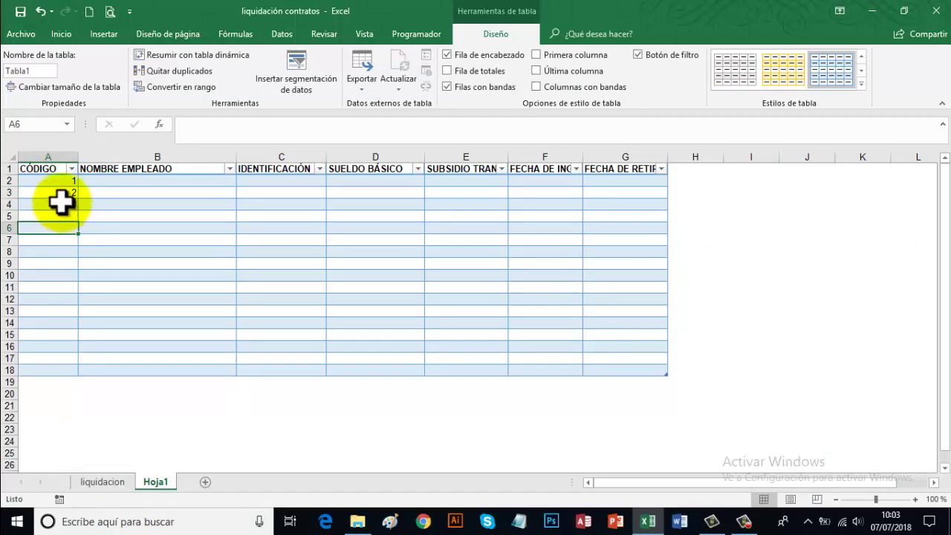
# - Extend the number series from cells A3:A4 down to A18, the last row of the table
pyautogui.click(62, 192)
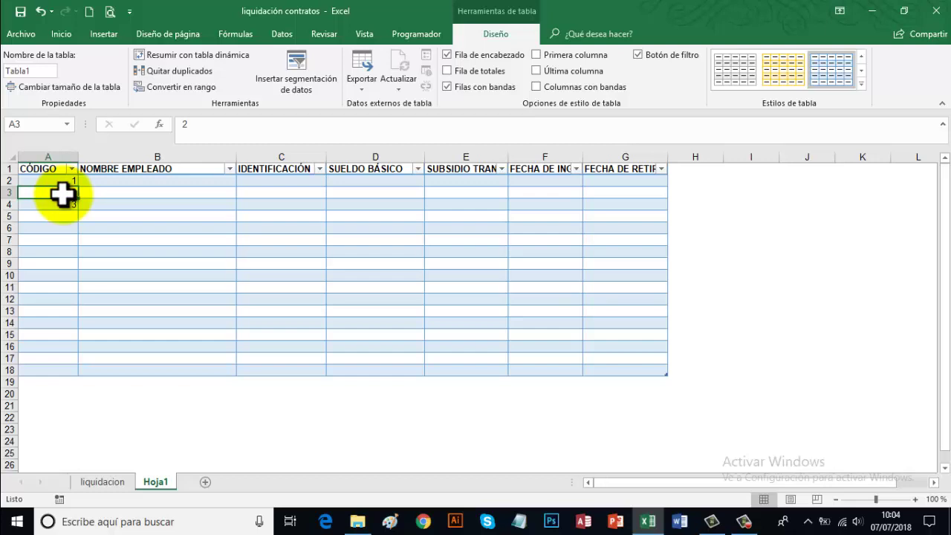
pyautogui.moveTo(62, 192); pyautogui.dragTo(64, 201)
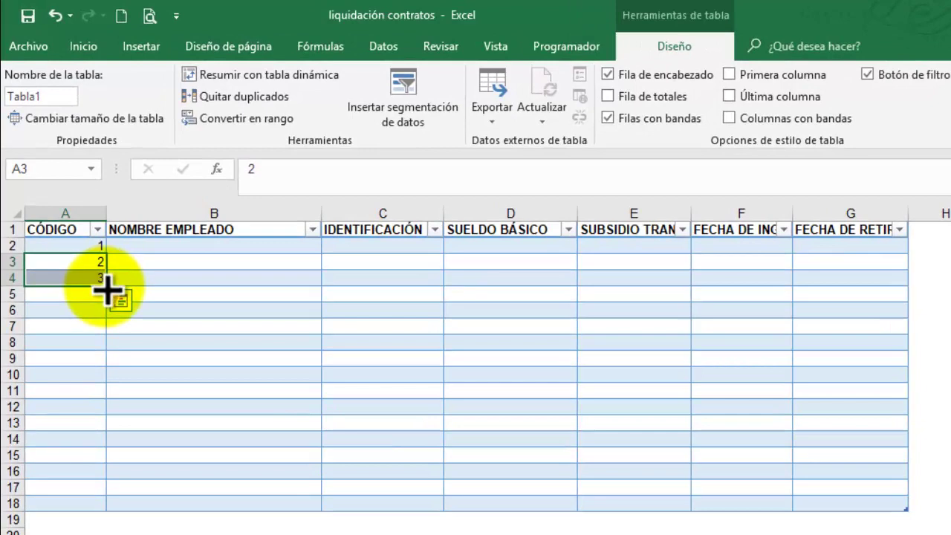
pyautogui.moveTo(108, 291); pyautogui.dragTo(89, 502)
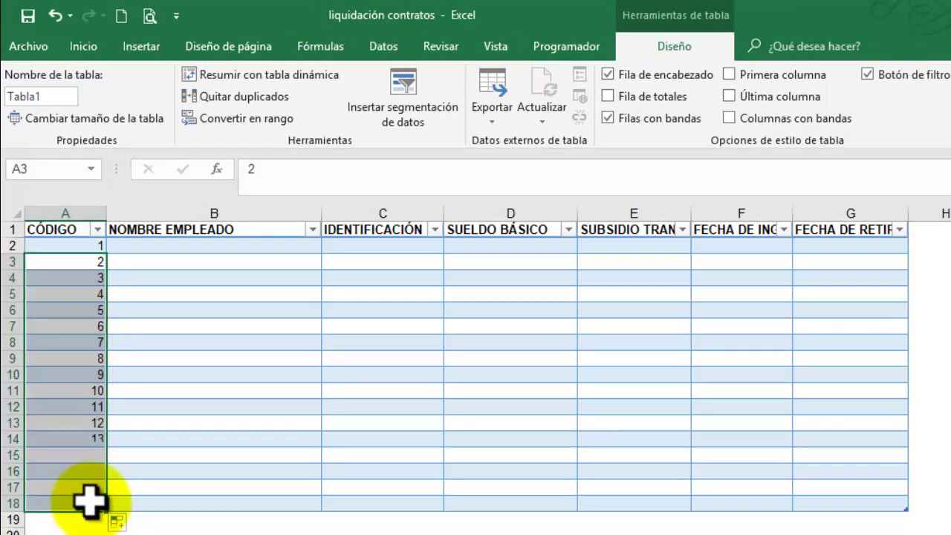
pyautogui.click(54, 402)
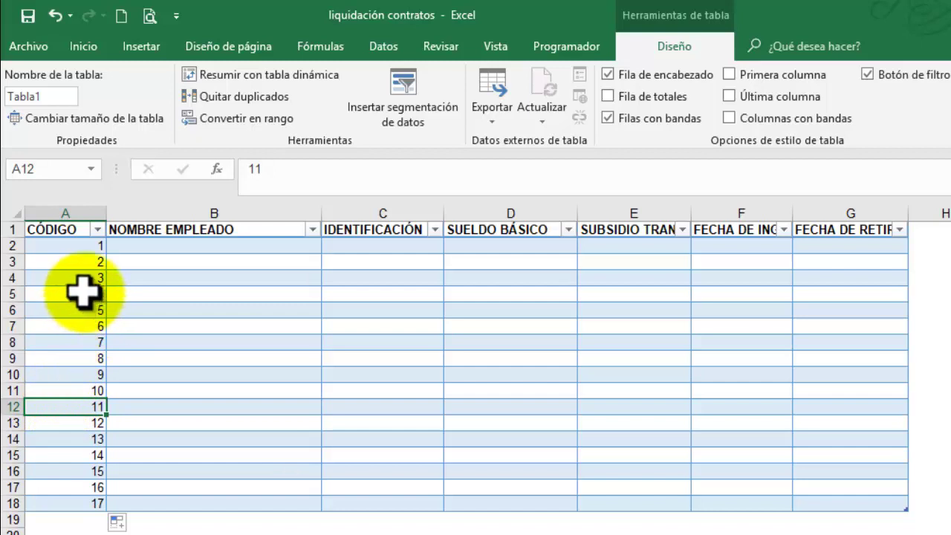
# - Enter the full names of the first two employees in cells B2 and B3 of the NOMBRE EMPLEADO column
pyautogui.click(186, 248)
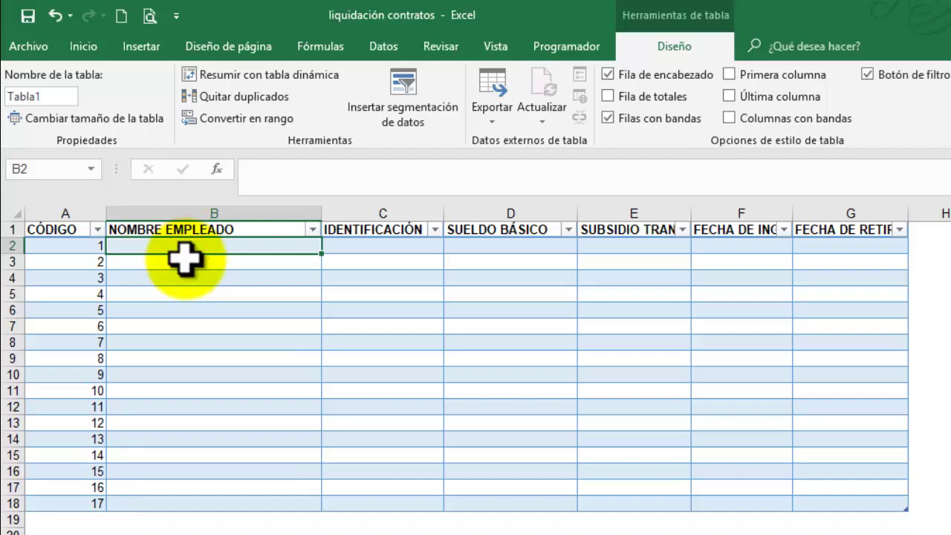
pyautogui.write('ROSA')
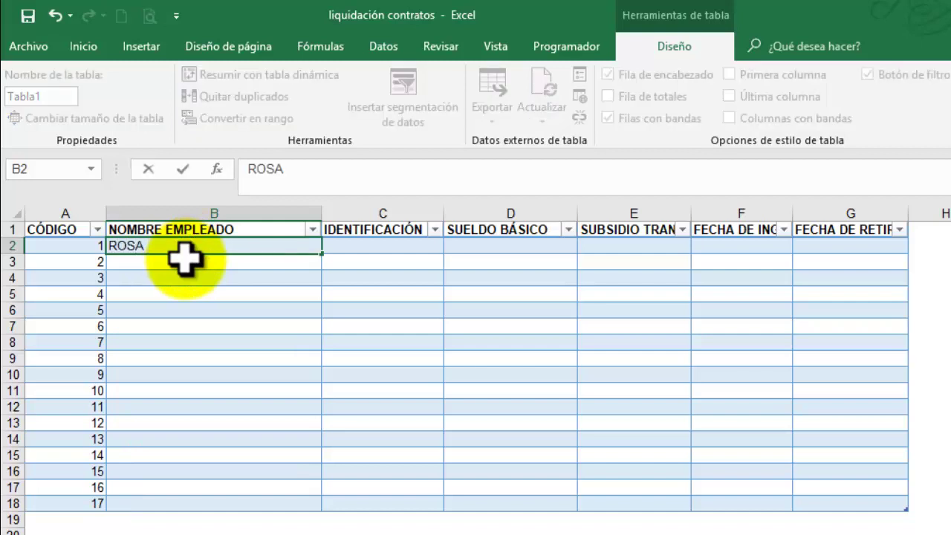
pyautogui.write(' ÁLVAREZ ')
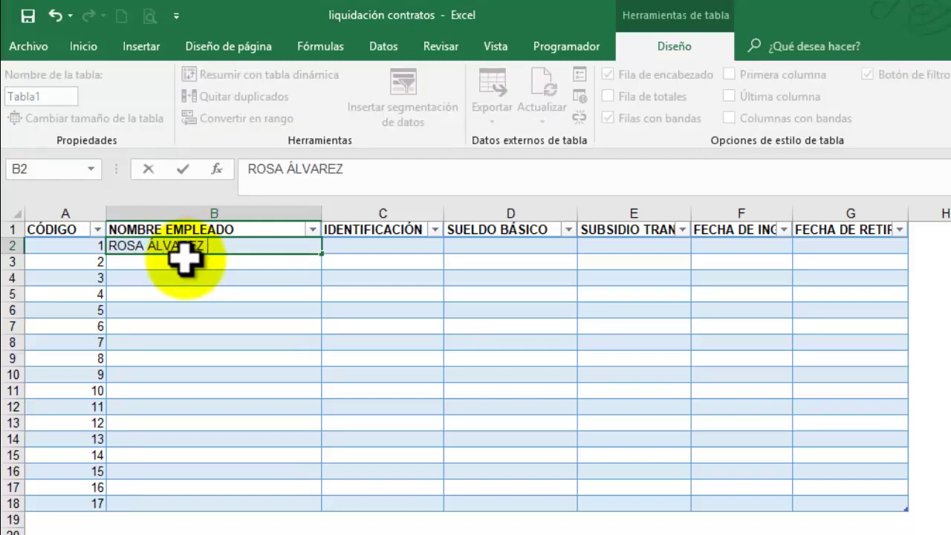
pyautogui.write('MONTAÑEZ')
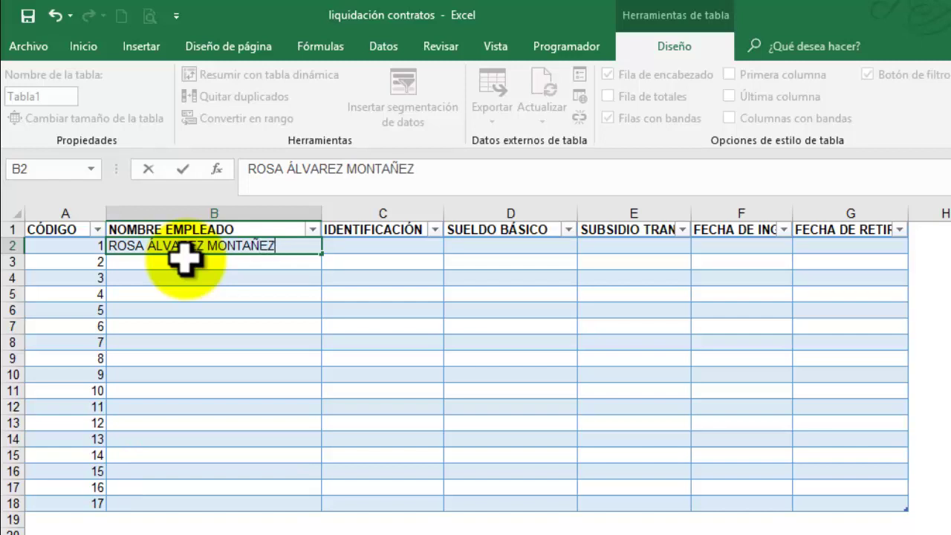
pyautogui.press('Return')
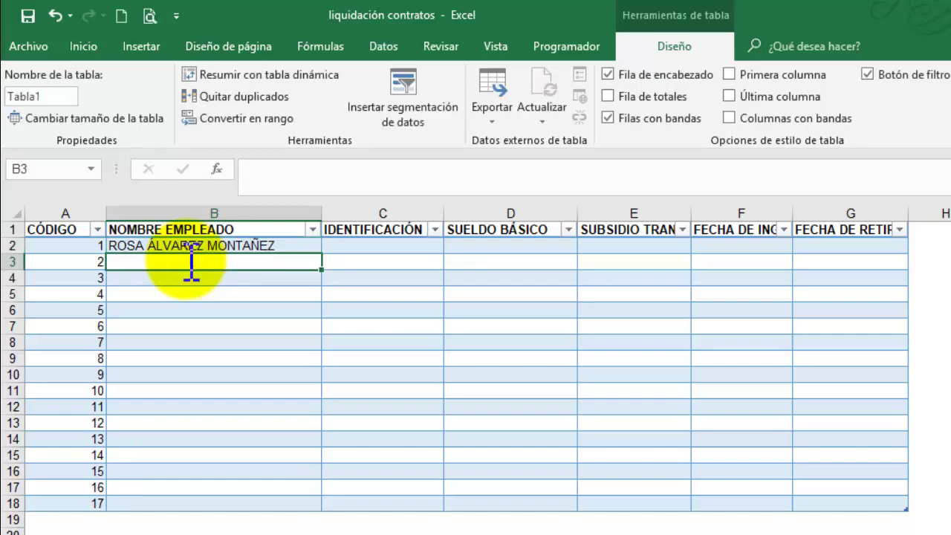
pyautogui.write('CLAUDIA')
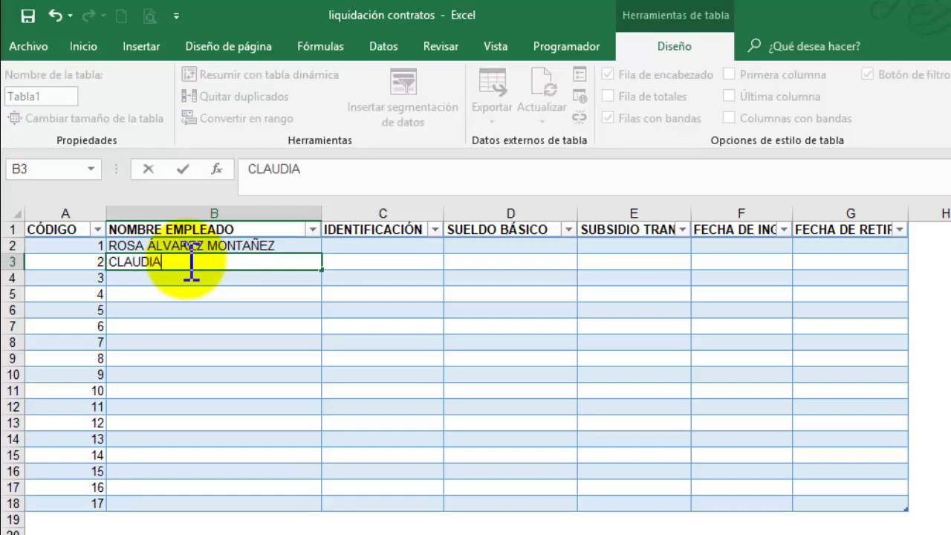
pyautogui.write(' SÁNCHEZ')
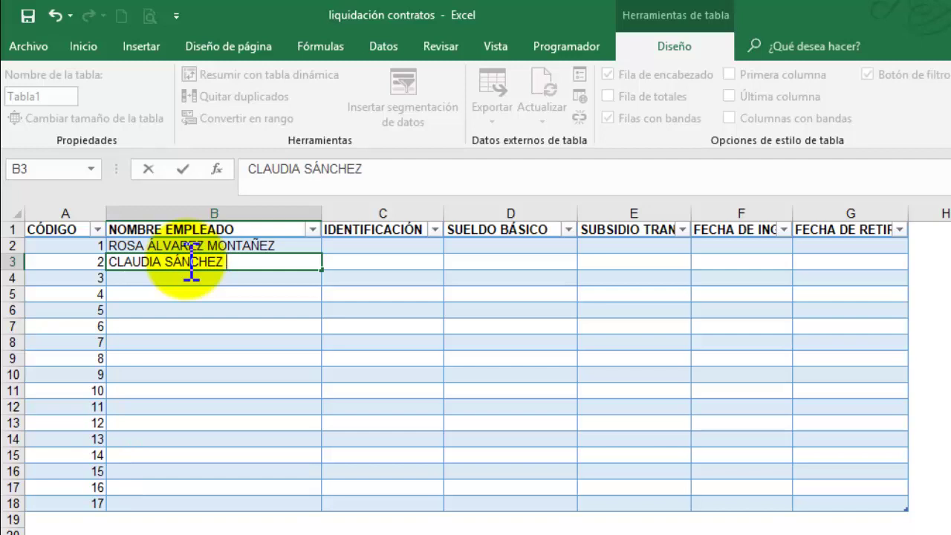
pyautogui.write(' RIVERA')
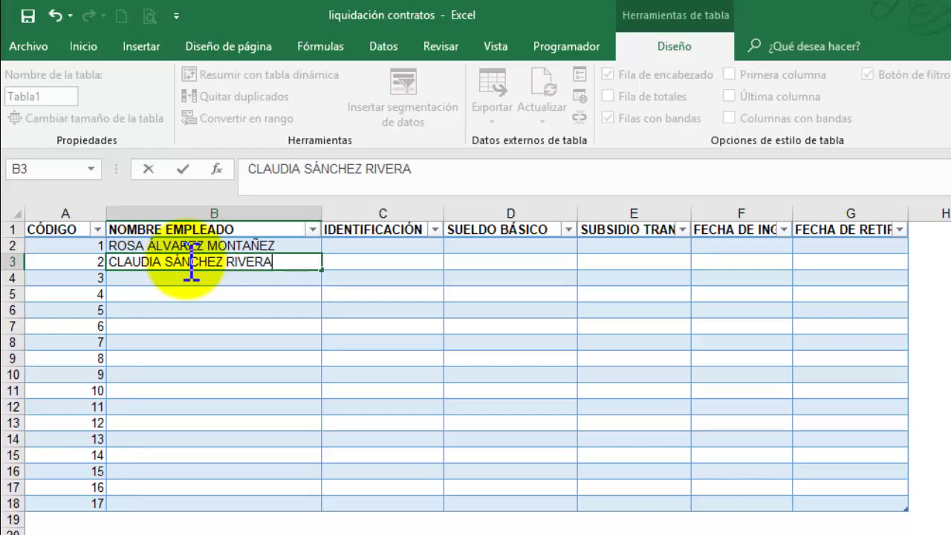
pyautogui.press('Return')
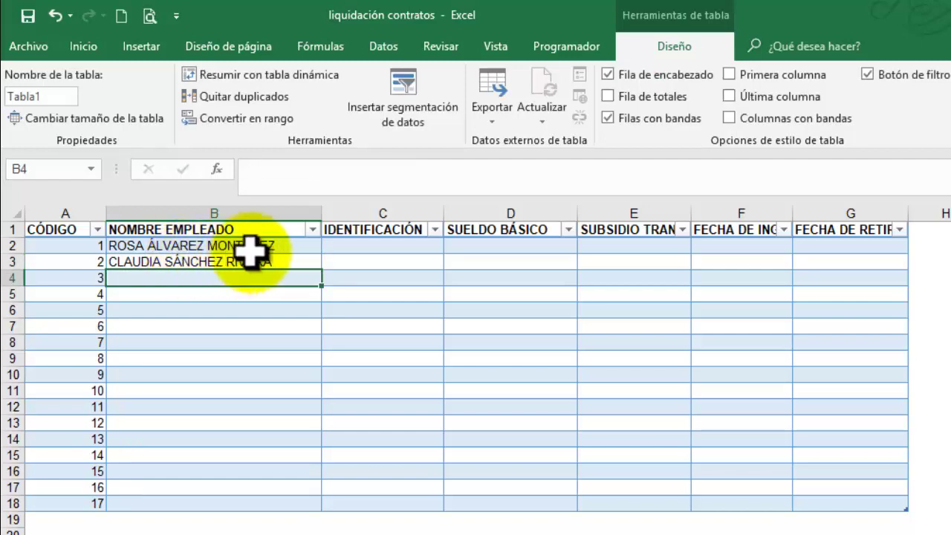
# - Enter the identification numbers of the two employees in cells C2 and C3
pyautogui.click(351, 250)
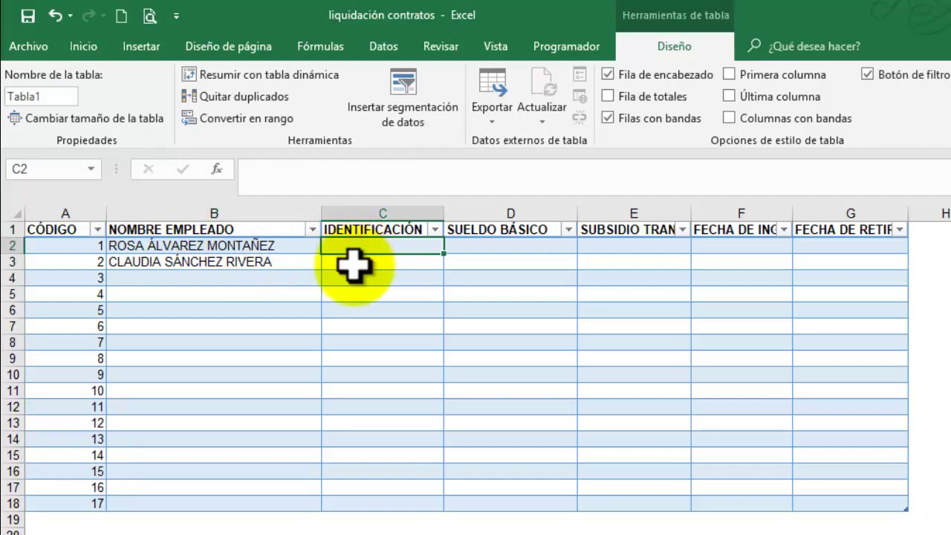
pyautogui.write('6')
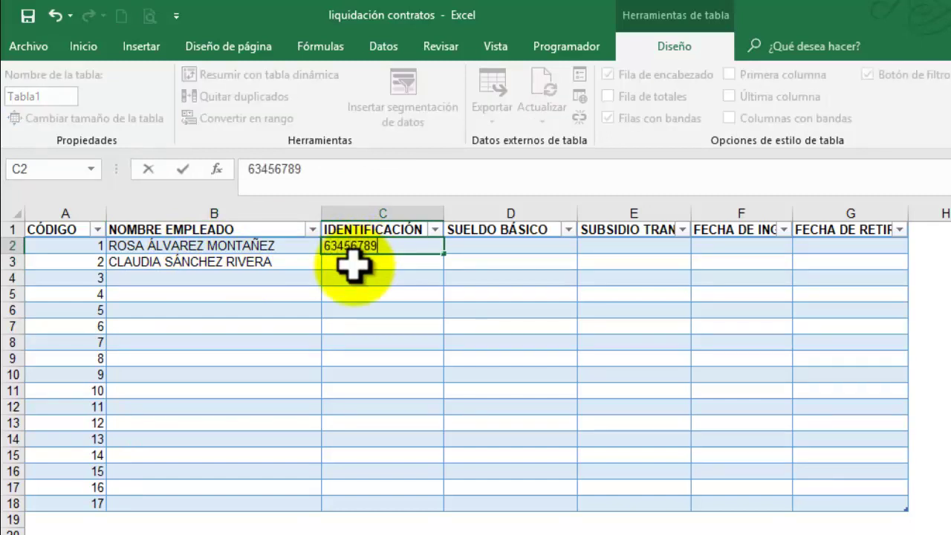
pyautogui.write('3456789')
pyautogui.press('Return')
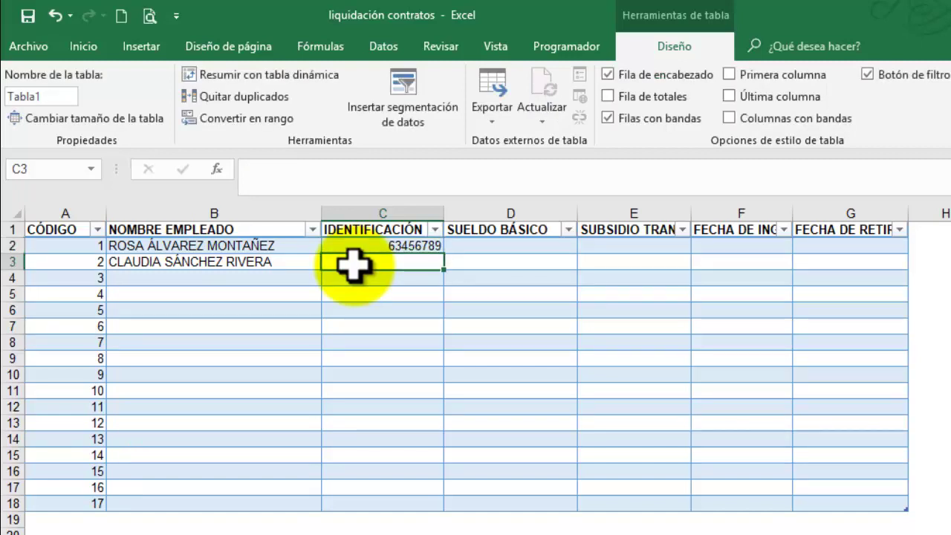
pyautogui.write('63245790')
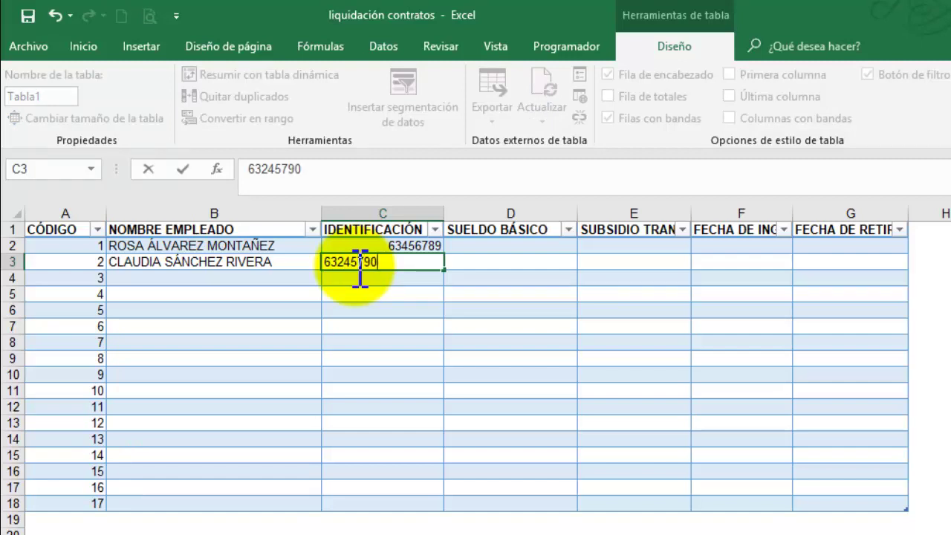
pyautogui.press('Return')
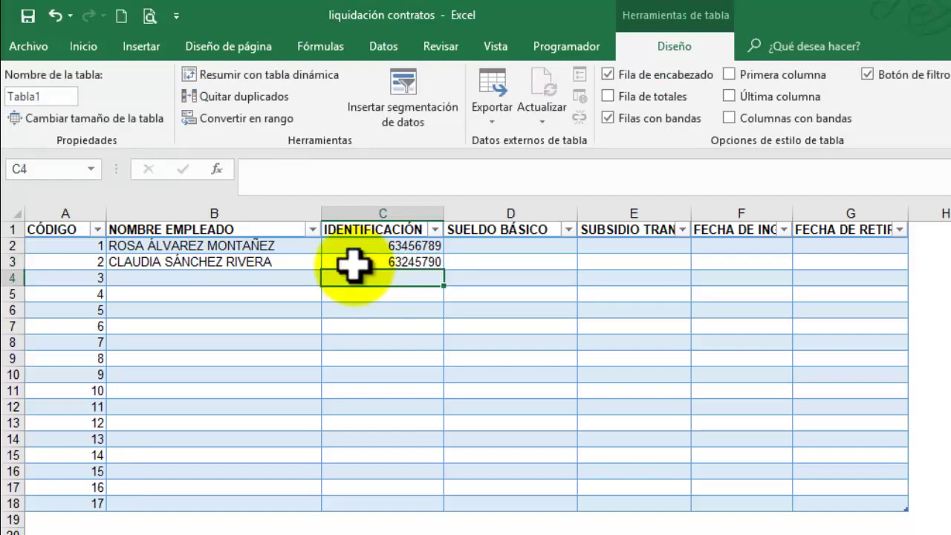
# - Enter 1250000 as the first employee's SUELDO BÁSICO in cell D2
pyautogui.click(511, 250)
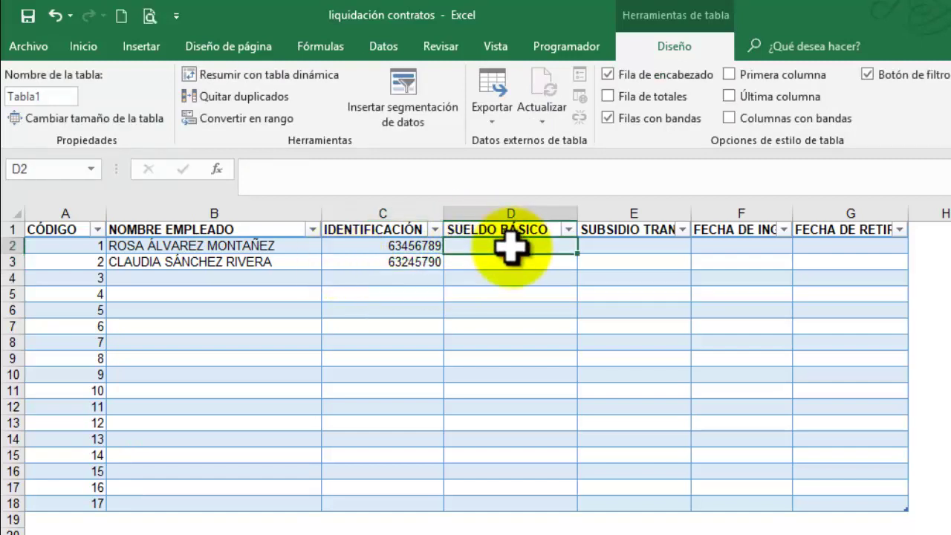
pyautogui.write('12')
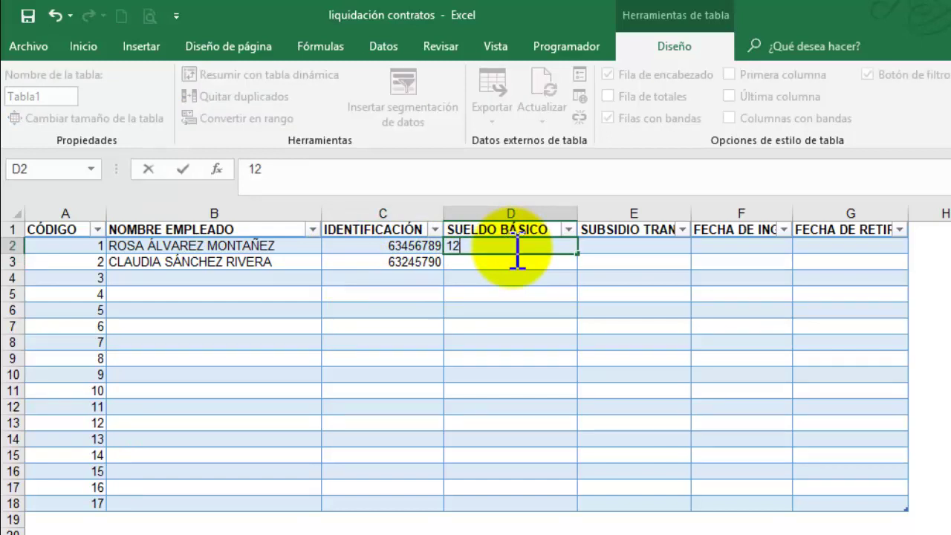
pyautogui.write('50000')
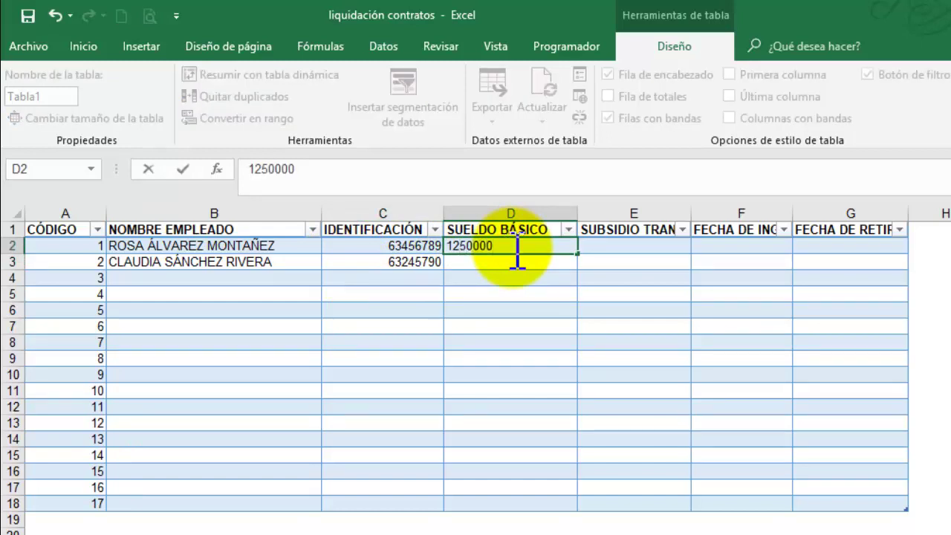
pyautogui.press('Return')
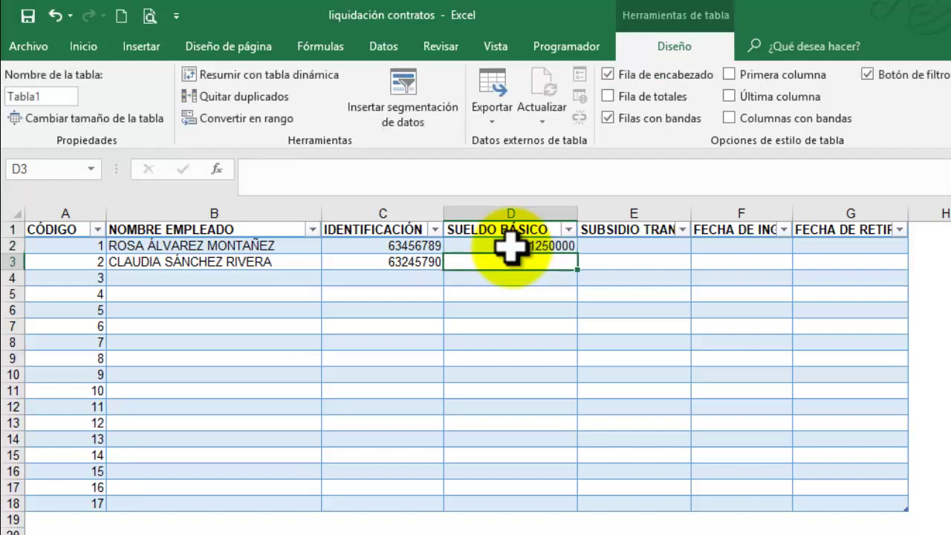
# - Format columns D and E, SUELDO BÁSICO and the subsidio, as Moneda with the $ Español (Colombia) symbol and 0 decimal places
pyautogui.click(510, 248)
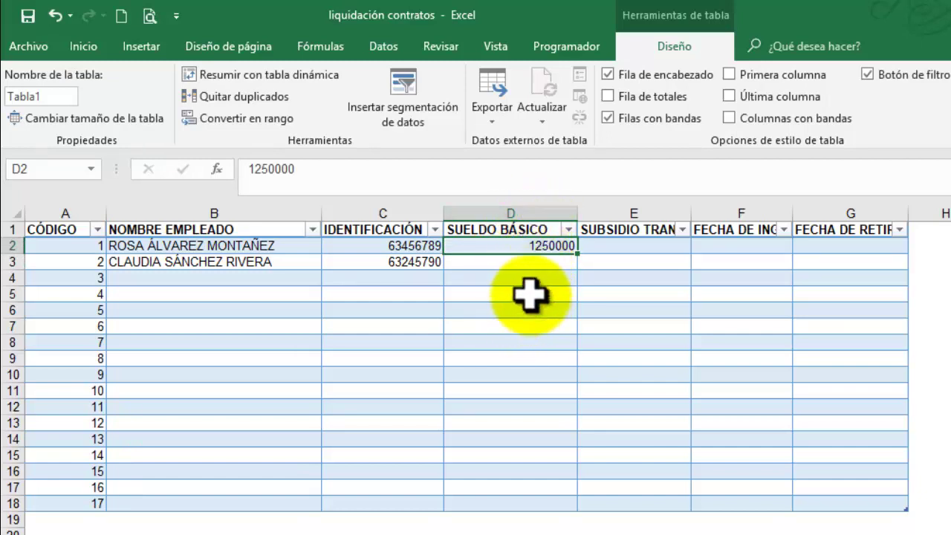
pyautogui.click(81, 47)
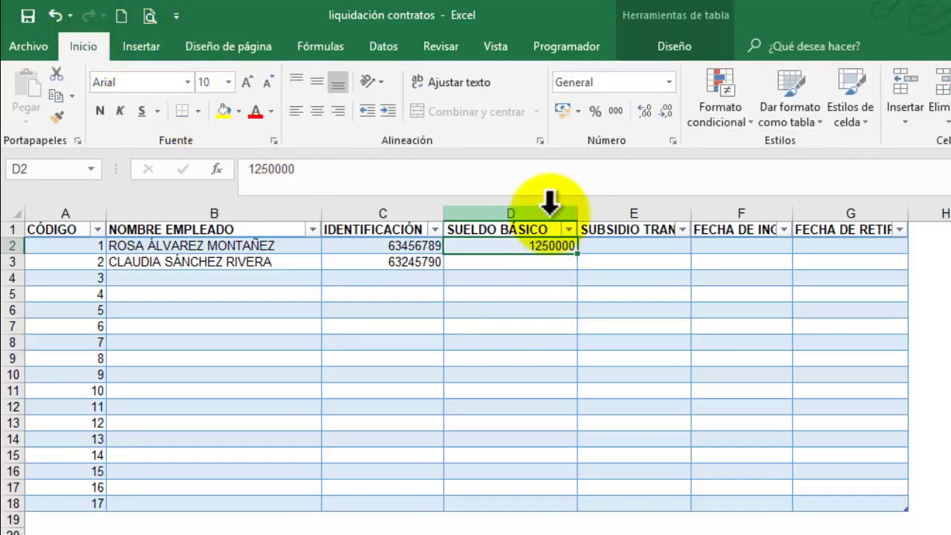
pyautogui.moveTo(550, 208); pyautogui.dragTo(609, 202)
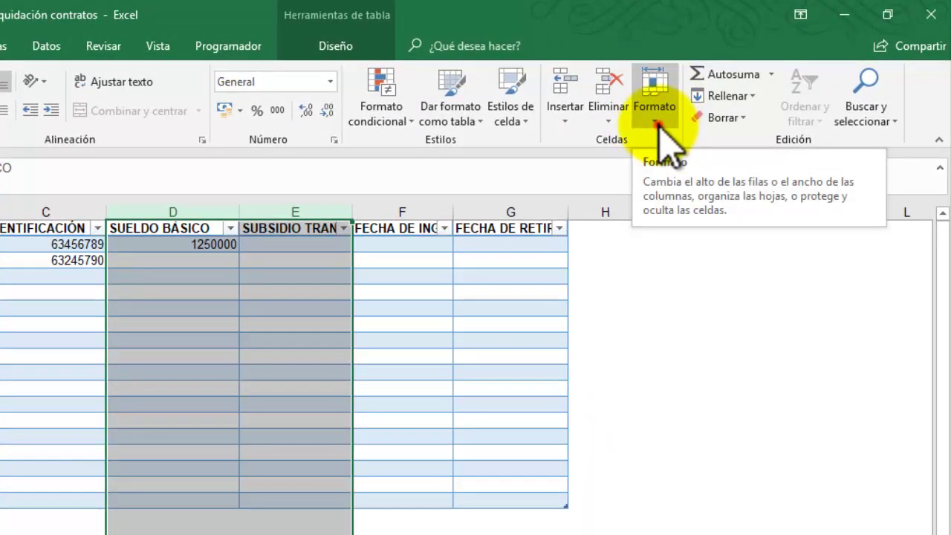
pyautogui.click(660, 132)
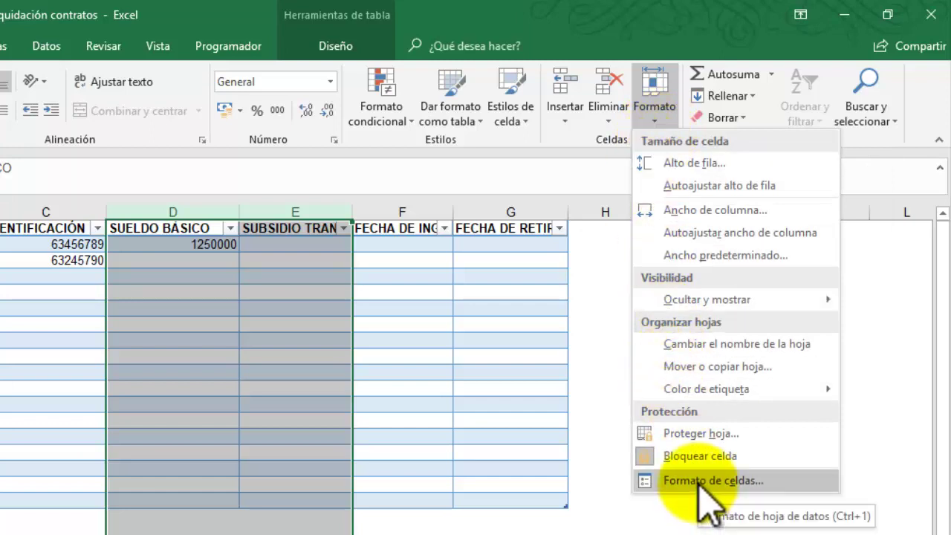
pyautogui.click(700, 481)
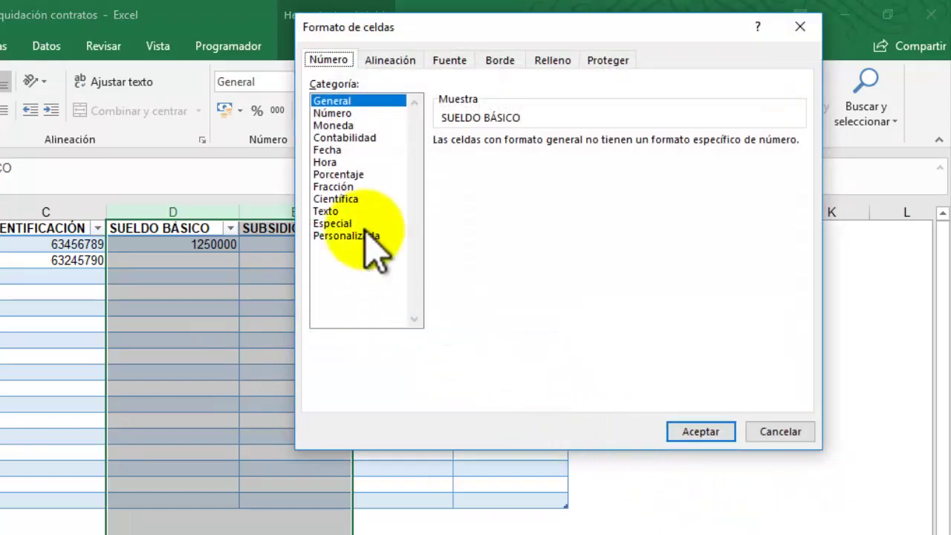
pyautogui.click(333, 126)
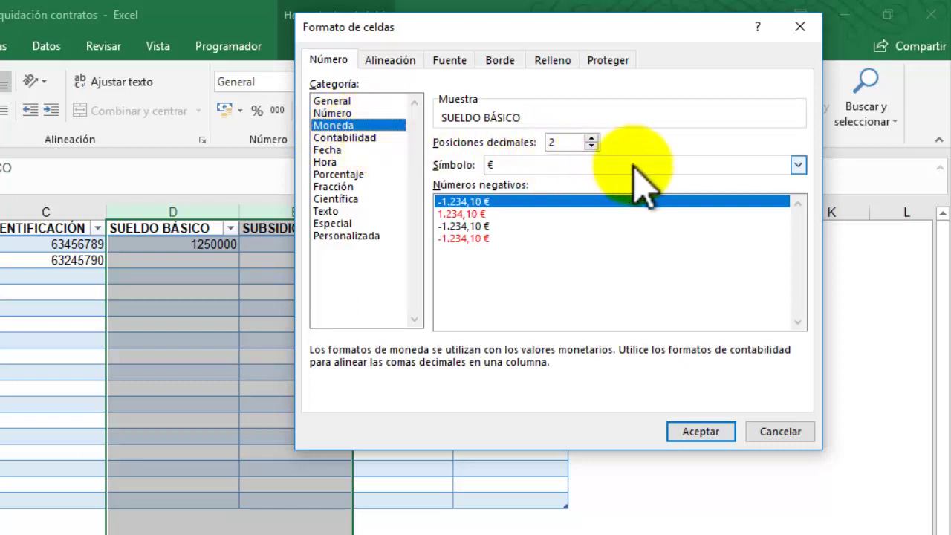
pyautogui.click(799, 165)
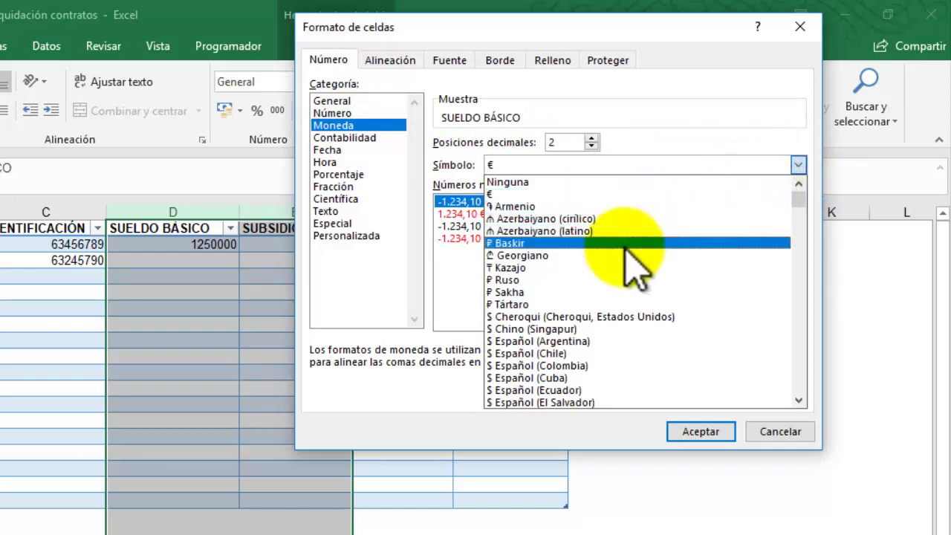
pyautogui.click(543, 366)
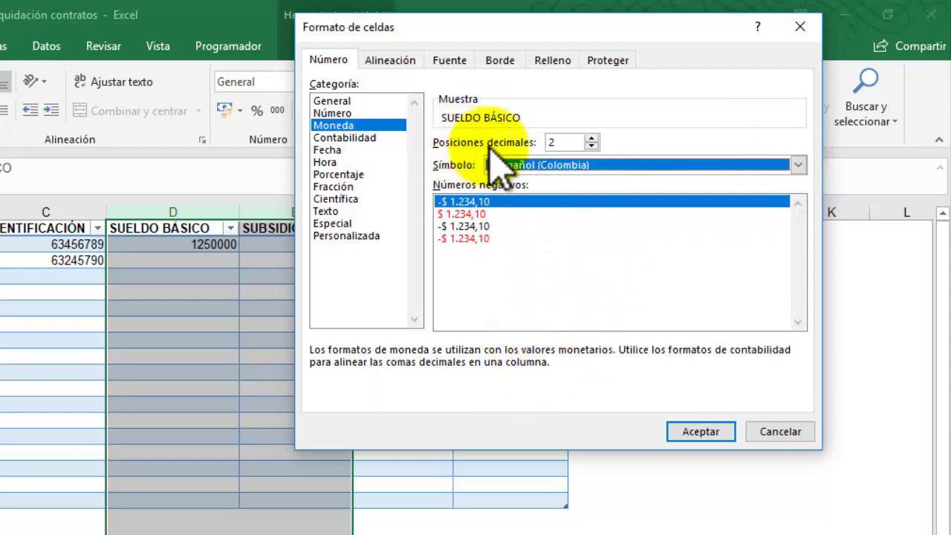
pyautogui.click(593, 146)
pyautogui.click(592, 146)
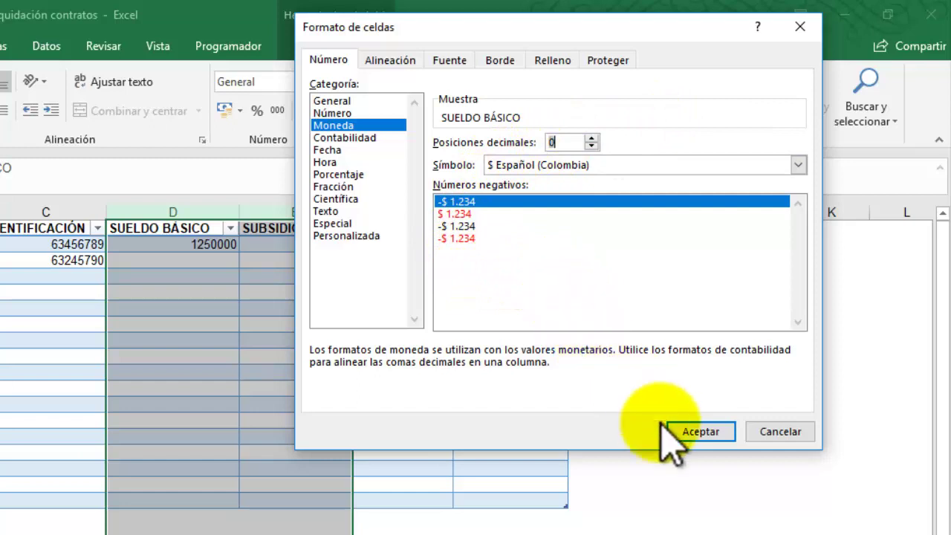
pyautogui.click(699, 432)
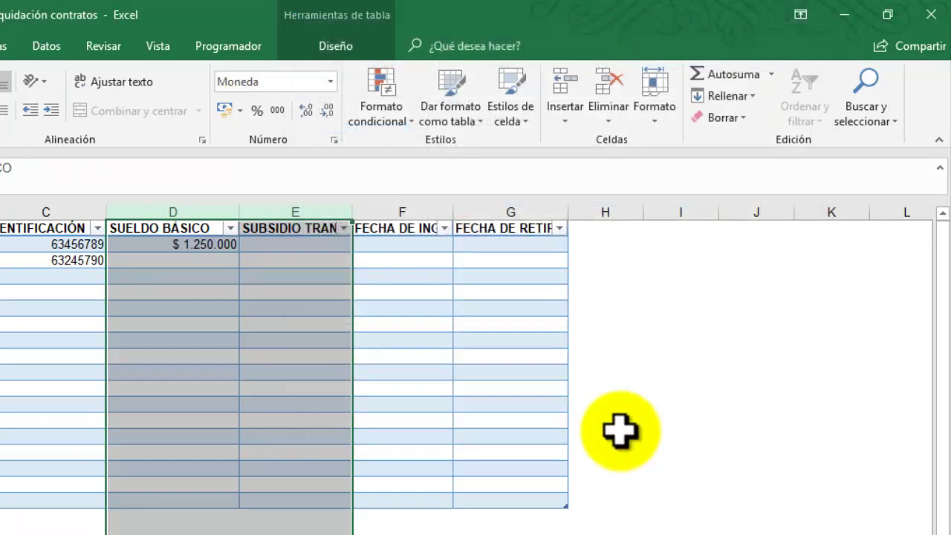
# - Enter 896000 as the second employee's SUELDO BÁSICO in cell D3
pyautogui.click(199, 260)
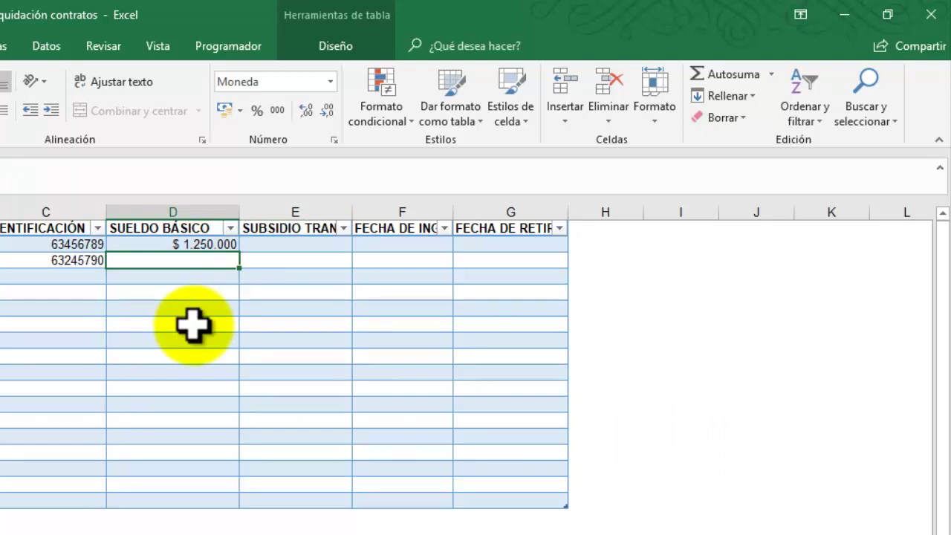
pyautogui.write('89')
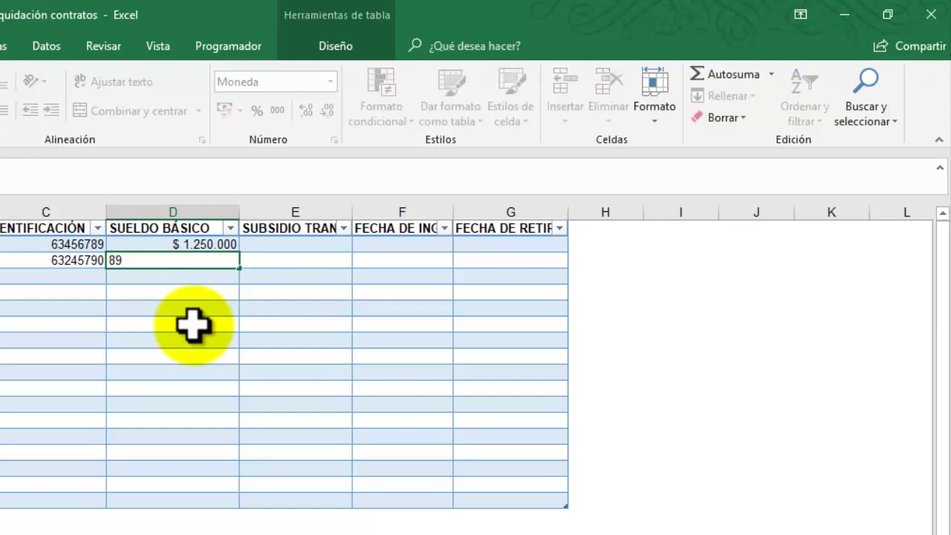
pyautogui.write('6000')
pyautogui.press('Return')
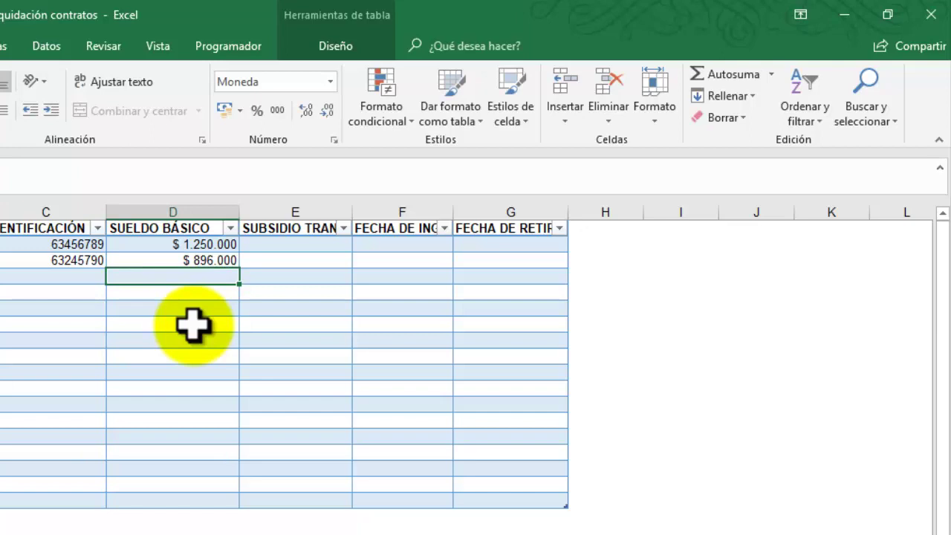
pyautogui.click(202, 244)
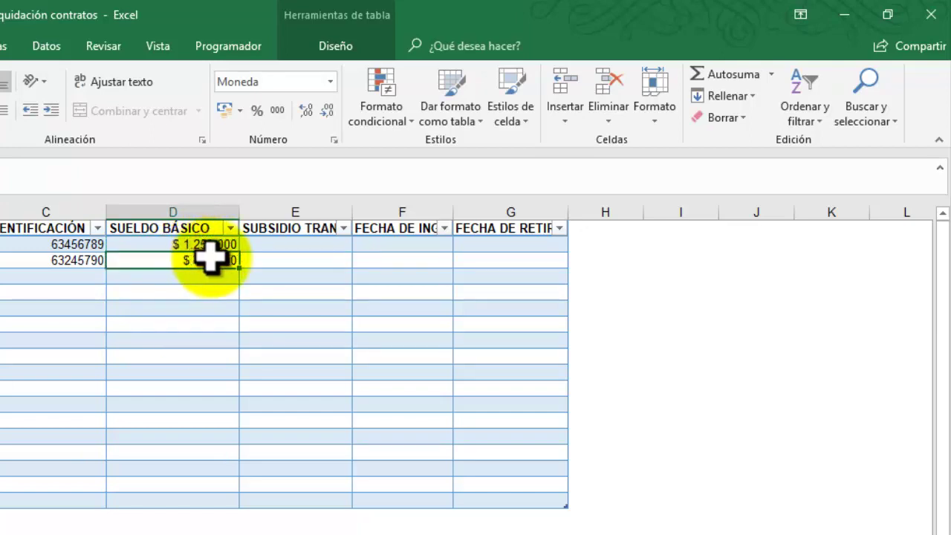
# - Enter 88211 as the subsidio amount for both employees in cells E2 and E3
pyautogui.click(295, 245)
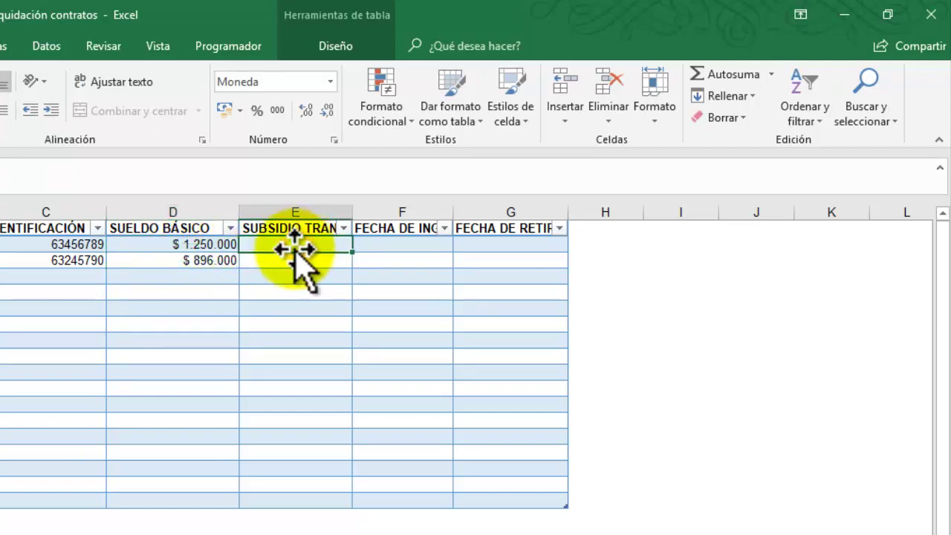
pyautogui.write('8')
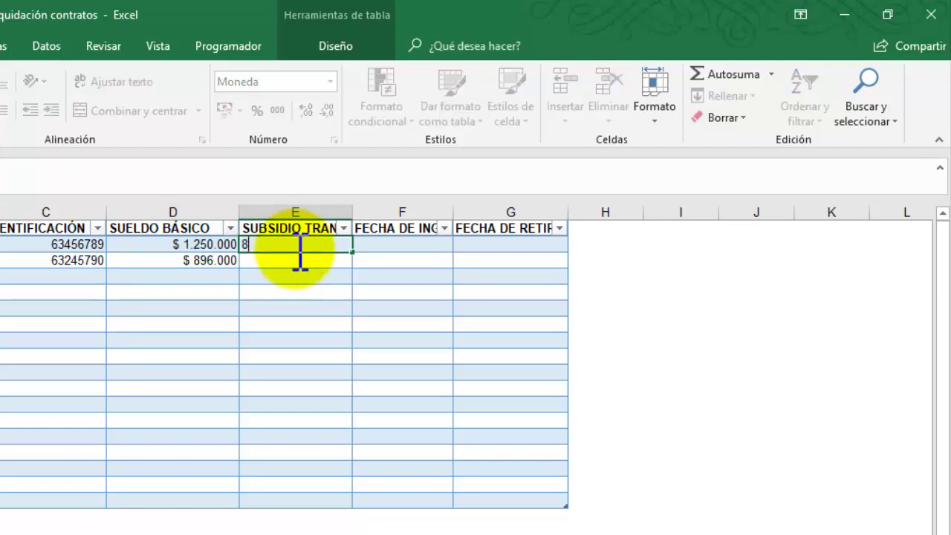
pyautogui.write('8.211')
pyautogui.press('Return')
pyautogui.write('88211')
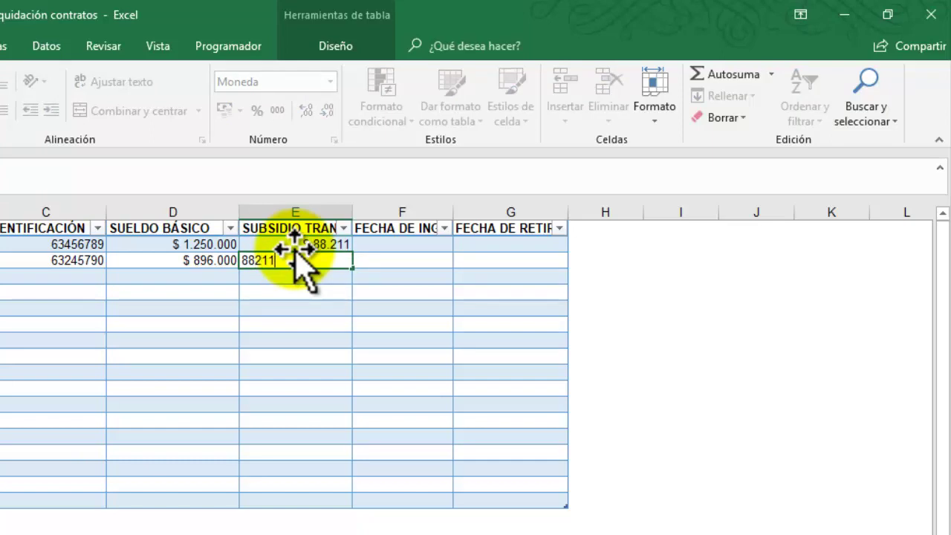
pyautogui.press('Return')
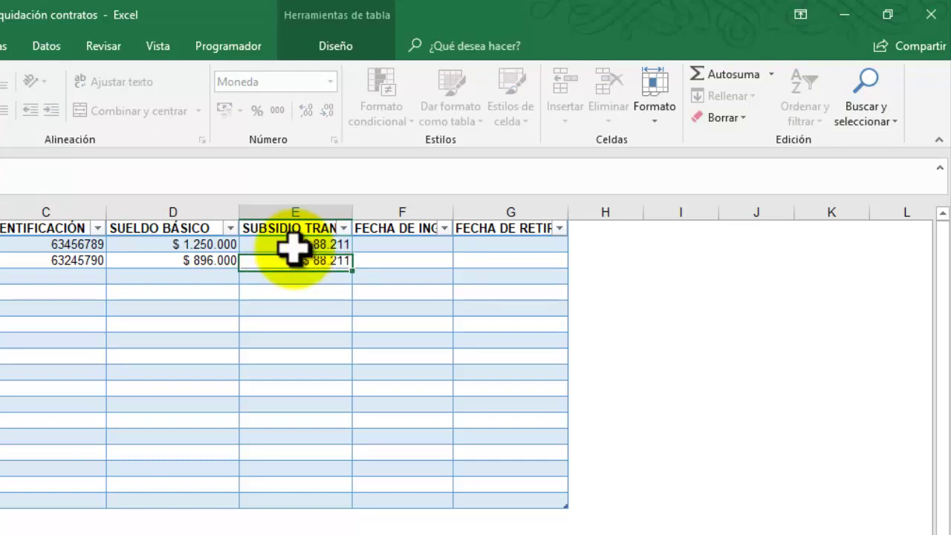
# - Open the cell format settings for date columns F and G and choose the Fecha category
pyautogui.click(401, 243)
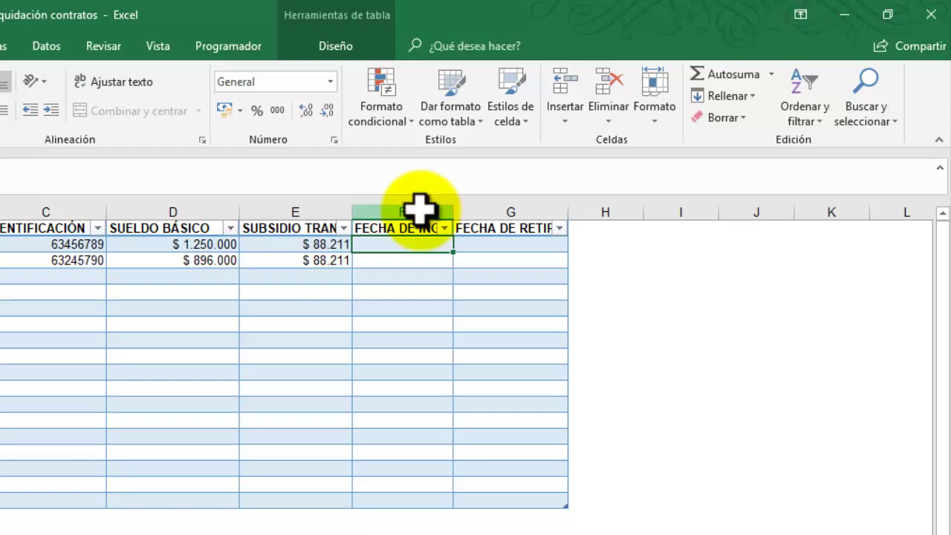
pyautogui.moveTo(421, 206); pyautogui.dragTo(499, 200)
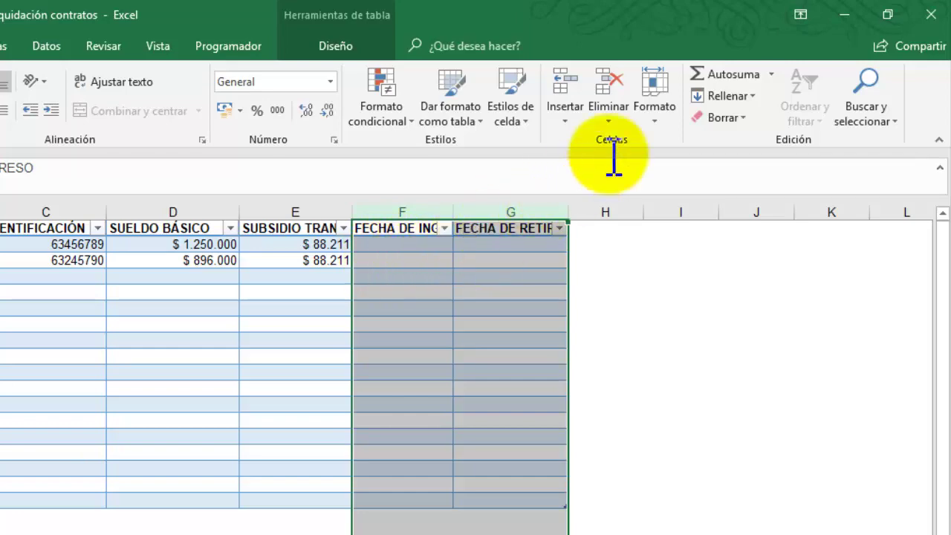
pyautogui.click(657, 121)
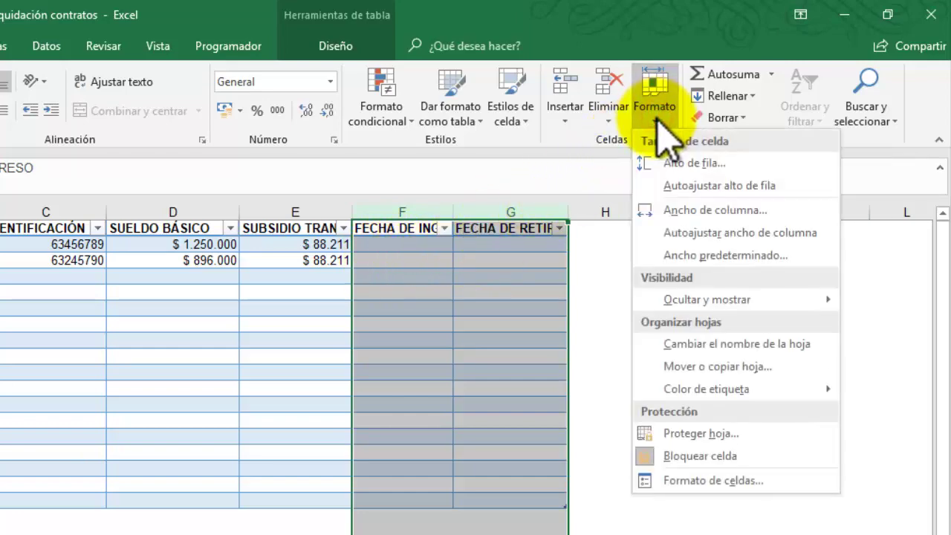
pyautogui.click(690, 481)
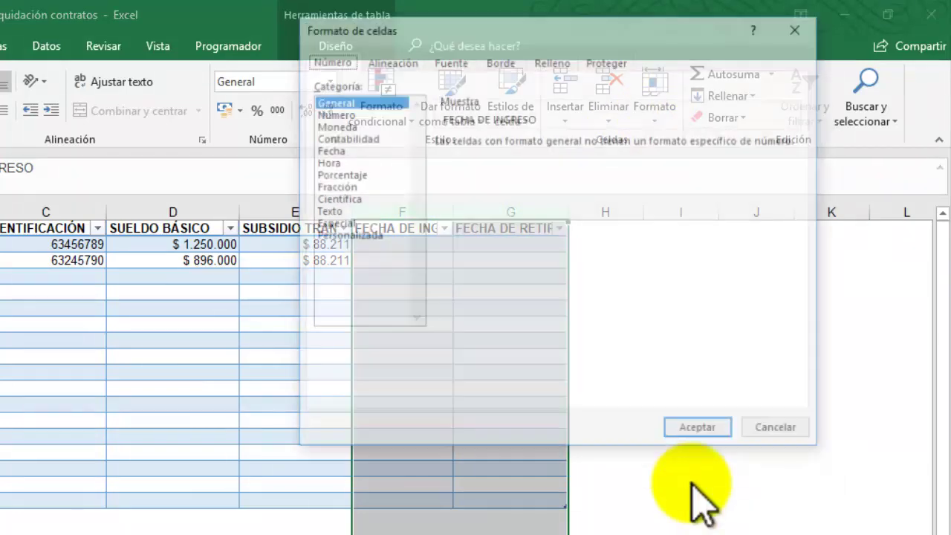
pyautogui.click(330, 150)
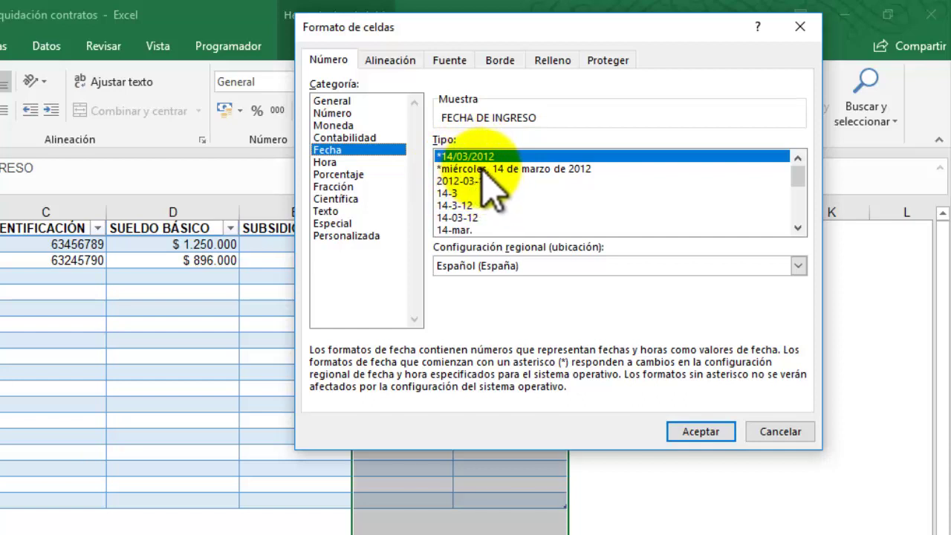
# - Look through the available Fecha display types, trying 14-3-12, for the two date columns
pyautogui.click(456, 207)
pyautogui.click(798, 227)
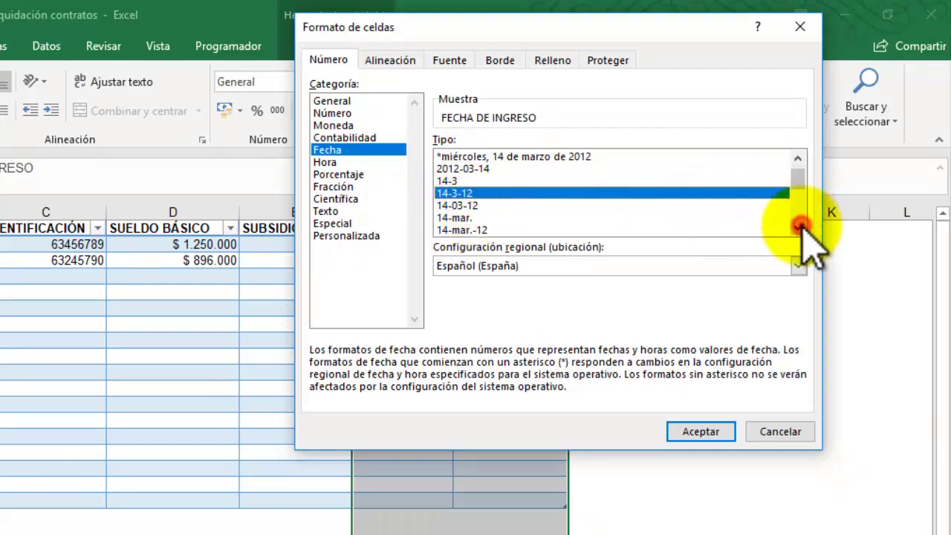
pyautogui.click(798, 227)
pyautogui.click(799, 227)
pyautogui.click(799, 227)
pyautogui.click(798, 226)
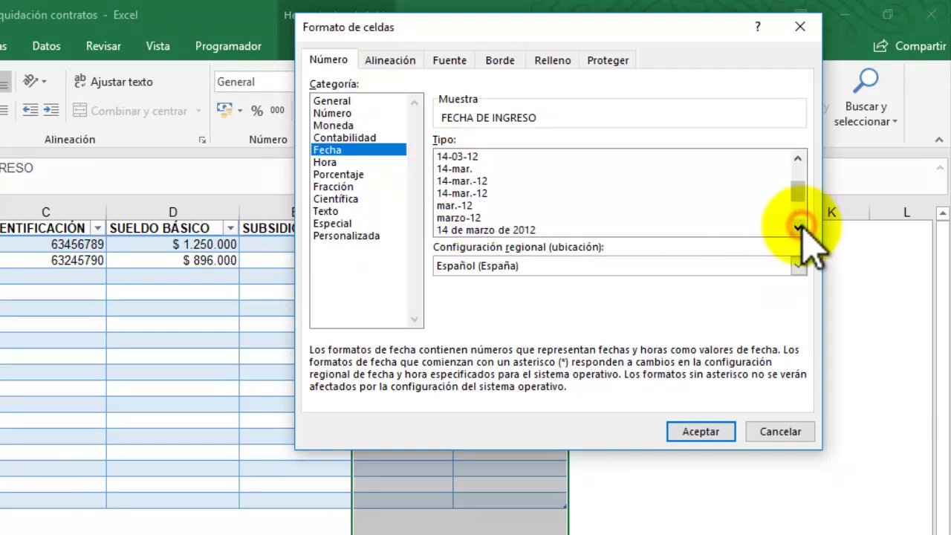
pyautogui.click(799, 227)
pyautogui.click(799, 227)
pyautogui.click(799, 226)
pyautogui.click(799, 227)
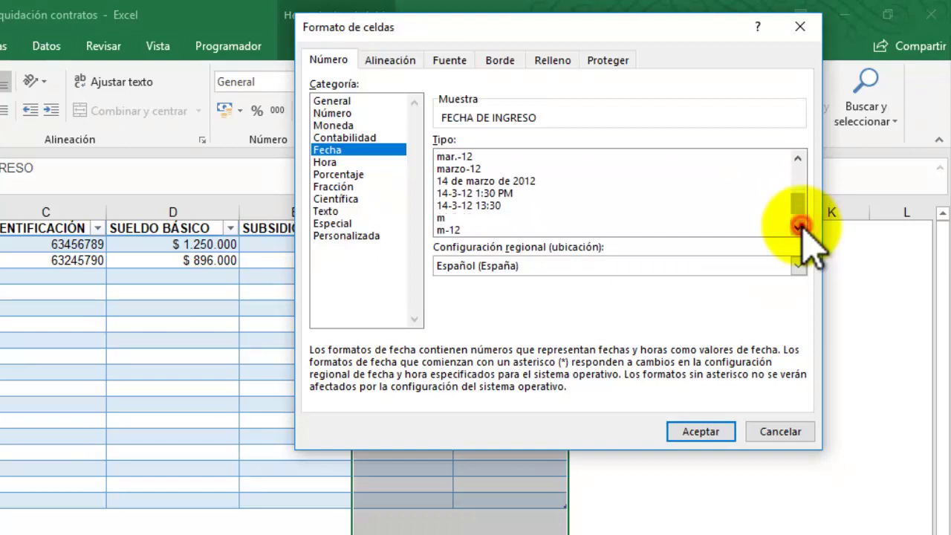
pyautogui.click(798, 227)
pyautogui.click(799, 226)
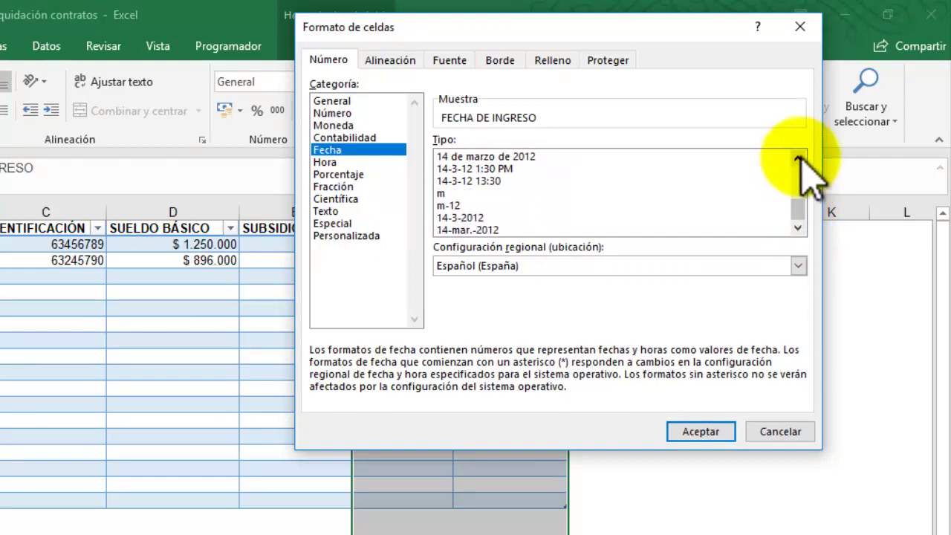
pyautogui.click(798, 158)
pyautogui.click(798, 157)
pyautogui.click(800, 157)
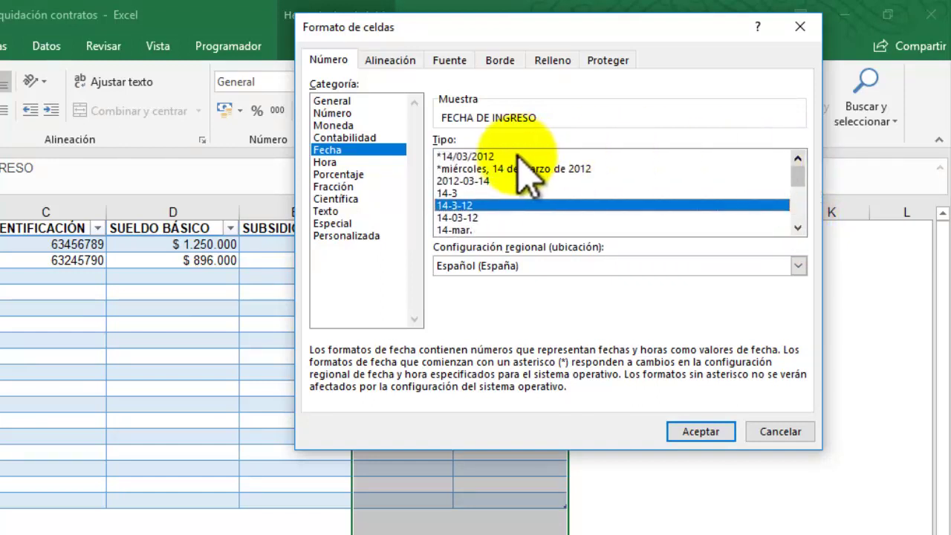
# - Apply the *14/03/2012 date type to columns F and G
pyautogui.click(491, 157)
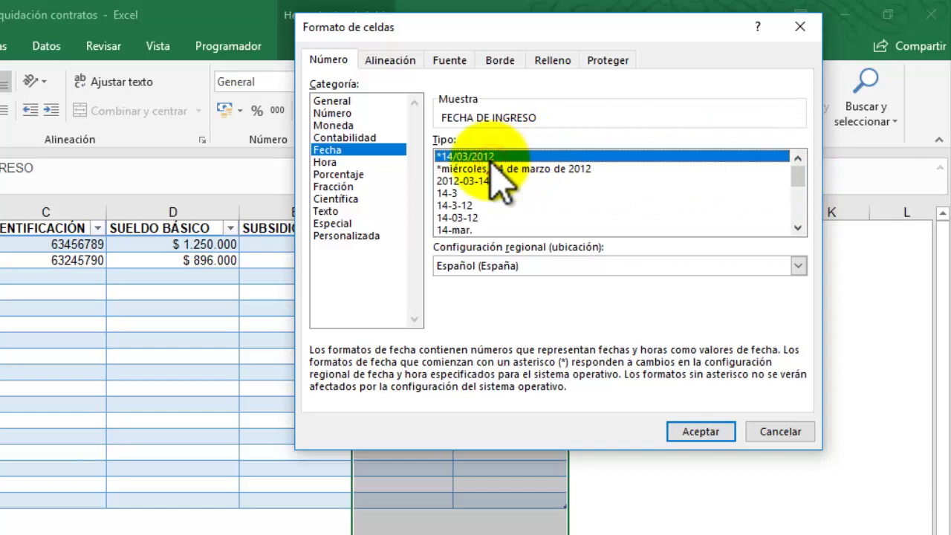
pyautogui.click(699, 433)
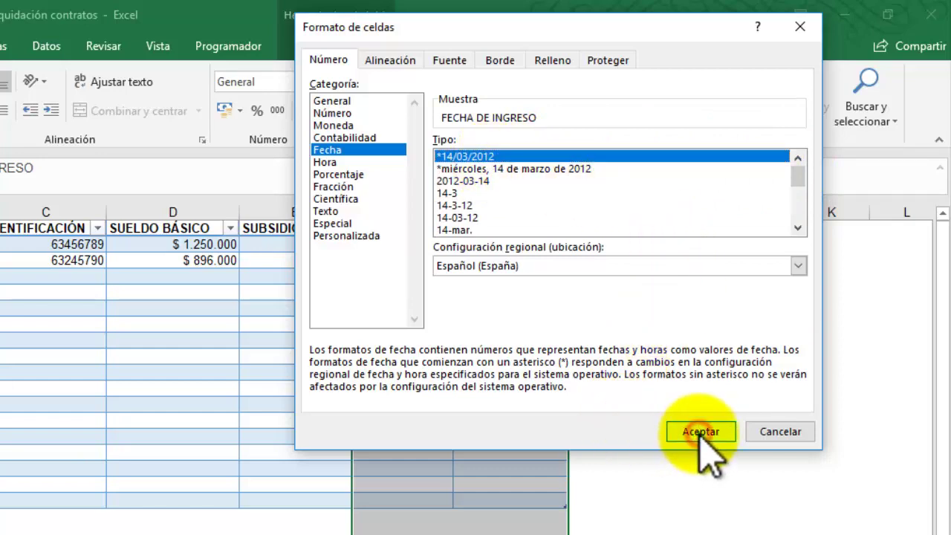
pyautogui.click(494, 368)
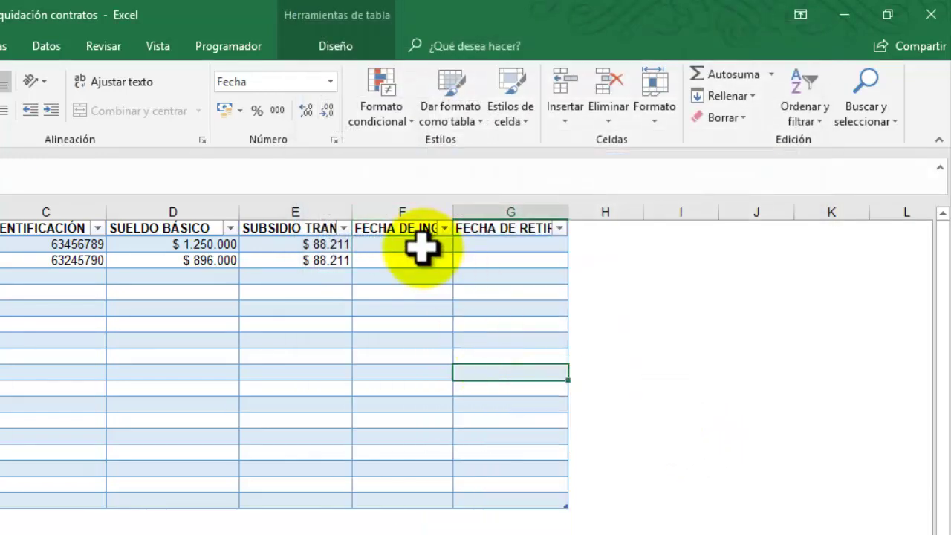
# - Enter the FECHA DE INGRESO dates 12/03/2018 in cell F2 and 01/07/2017 in cell F3
pyautogui.click(421, 245)
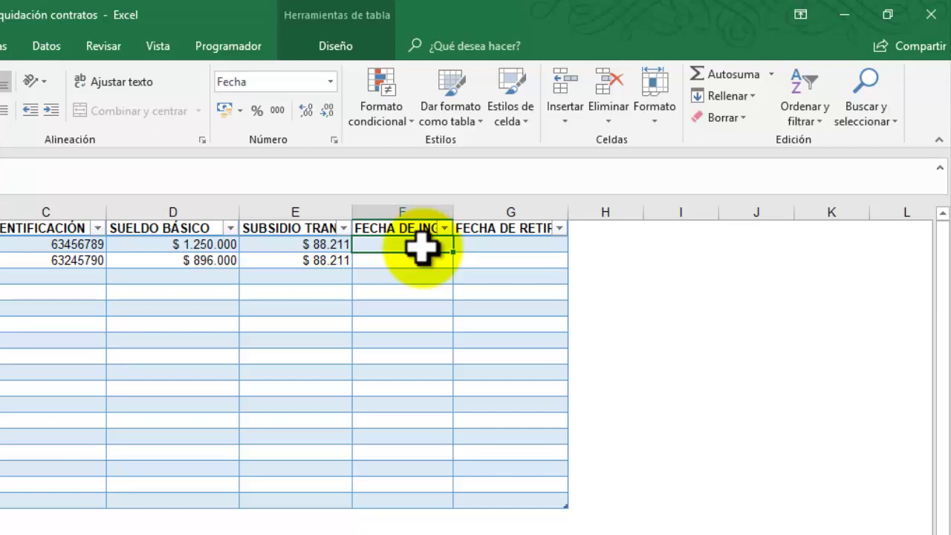
pyautogui.write('12/3')
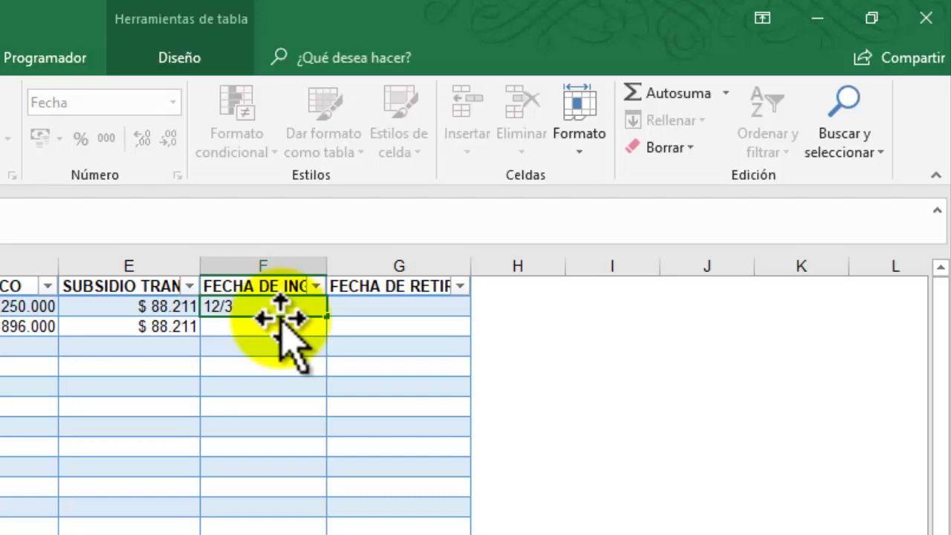
pyautogui.press('Return')
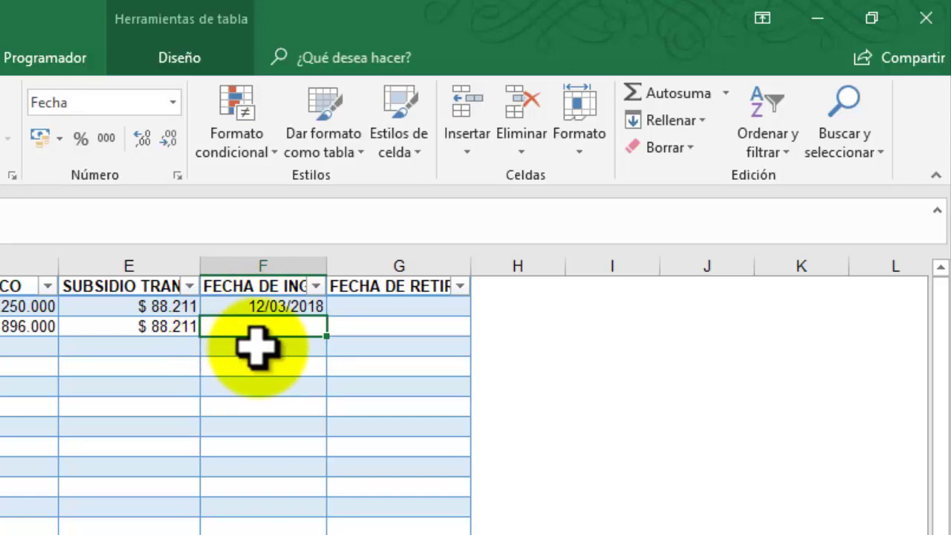
pyautogui.write('1')
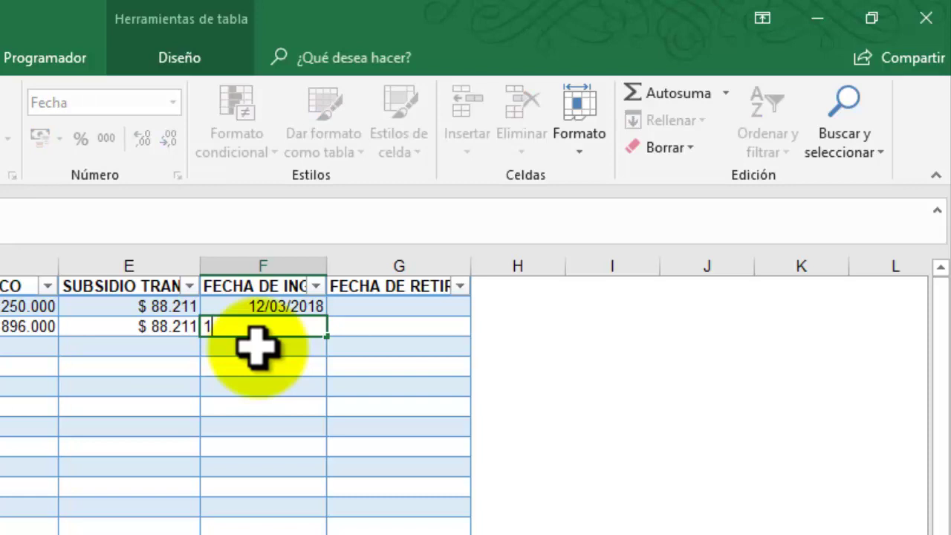
pyautogui.write('/7/')
pyautogui.write('17')
pyautogui.press('Return')
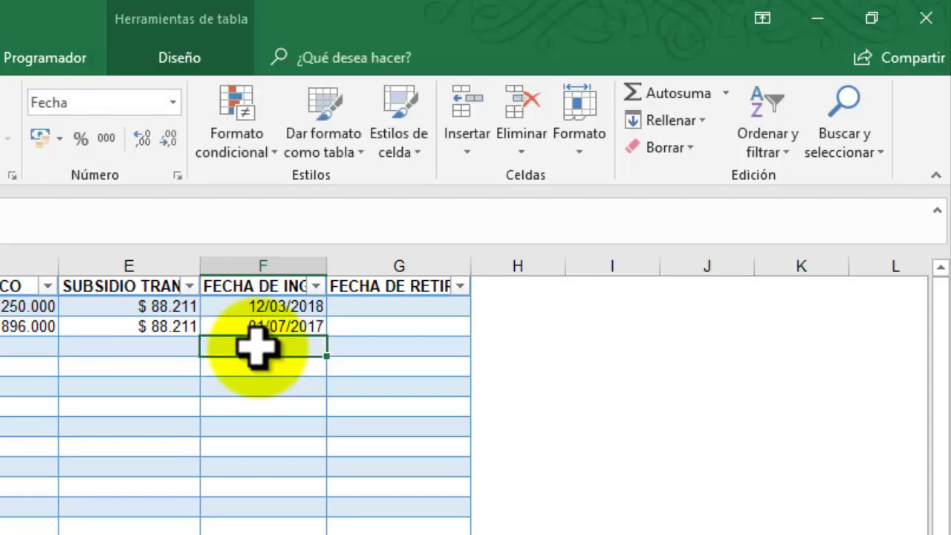
# - Enter 30/06/2018 as the FECHA DE RETIRO for both employees in cells G2 and G3
pyautogui.click(371, 304)
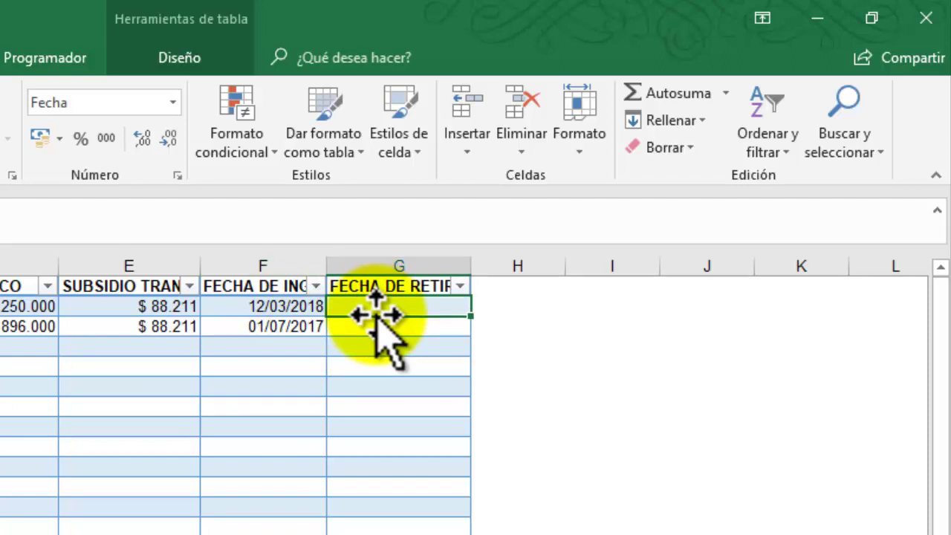
pyautogui.doubleClick(382, 318)
pyautogui.write('3')
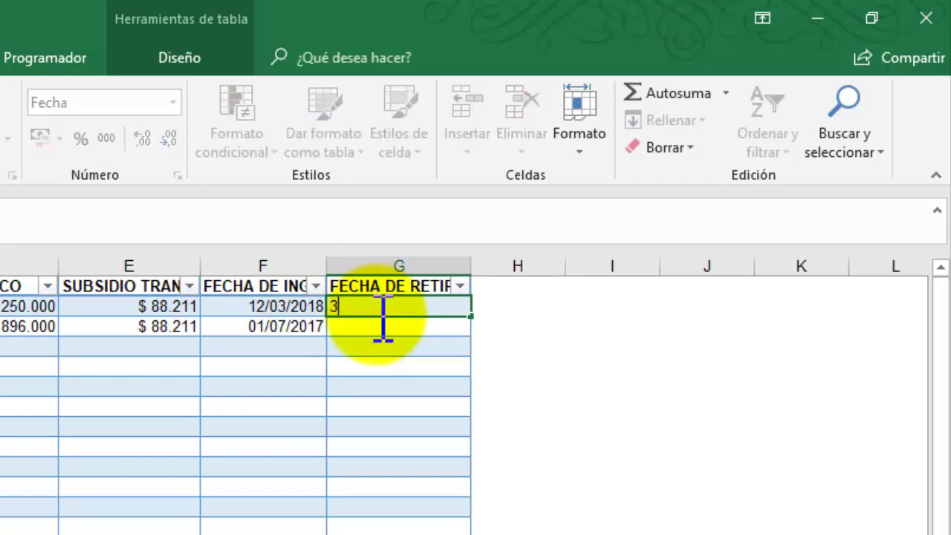
pyautogui.write('0/6')
pyautogui.press('Return')
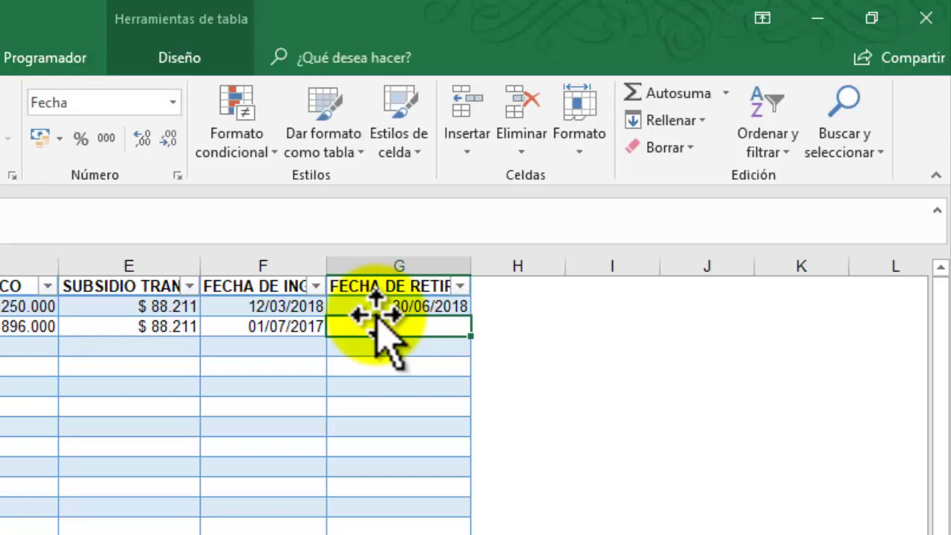
pyautogui.write('30')
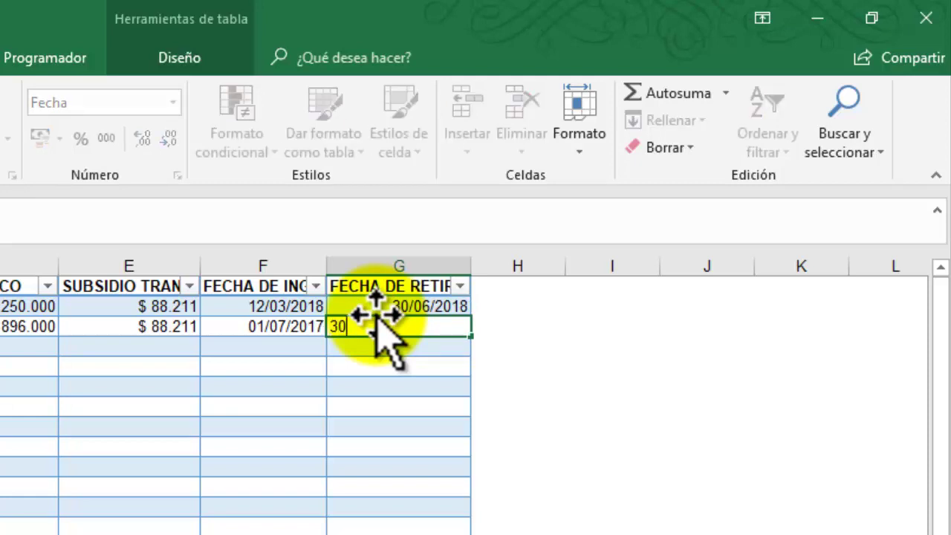
pyautogui.write('/6')
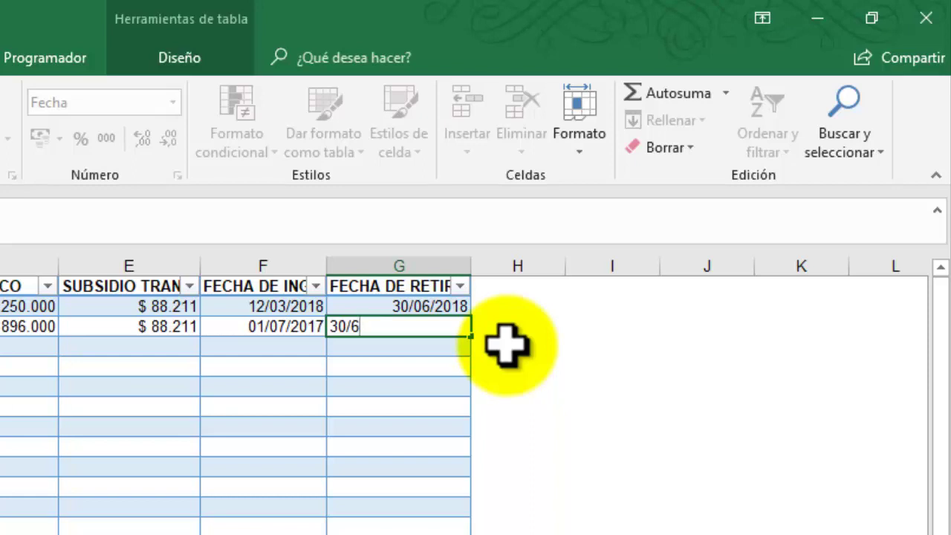
pyautogui.press('Return')
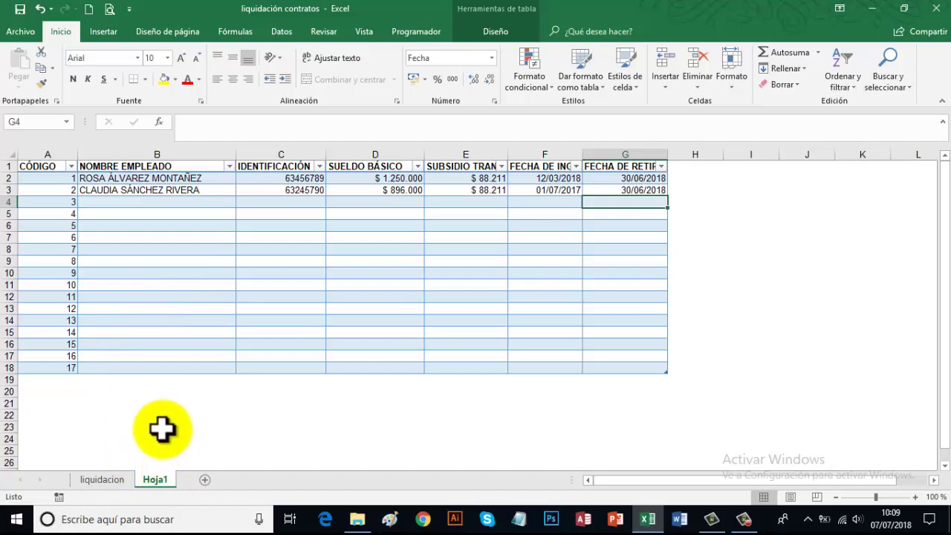
# - Rename the Hoja1 sheet as EMPLEADOS
pyautogui.doubleClick(156, 479)
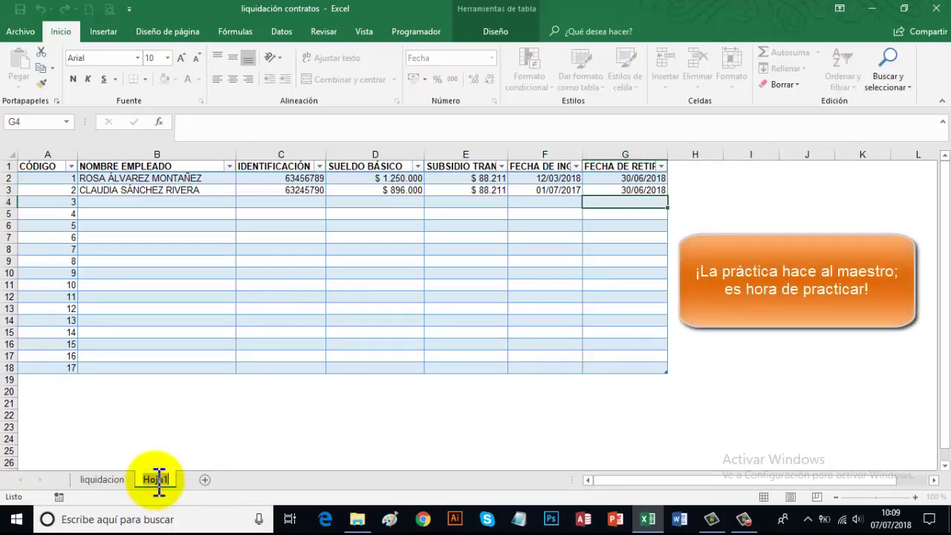
pyautogui.write('EMPLEADOS')
pyautogui.press('Return')
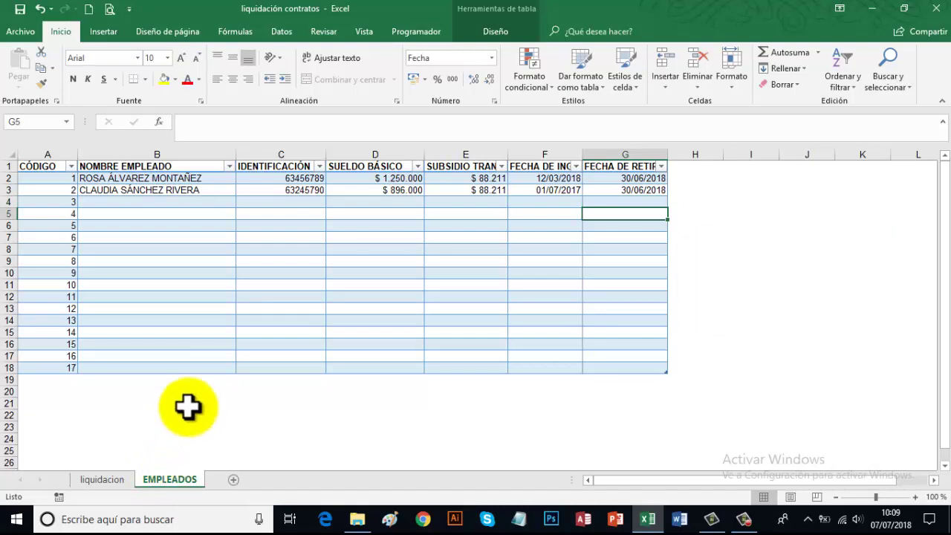
# - Examine the CÓDIGO cell K7 on the liquidacion sheet and the matching employee row on the EMPLEADOS sheet
pyautogui.click(105, 480)
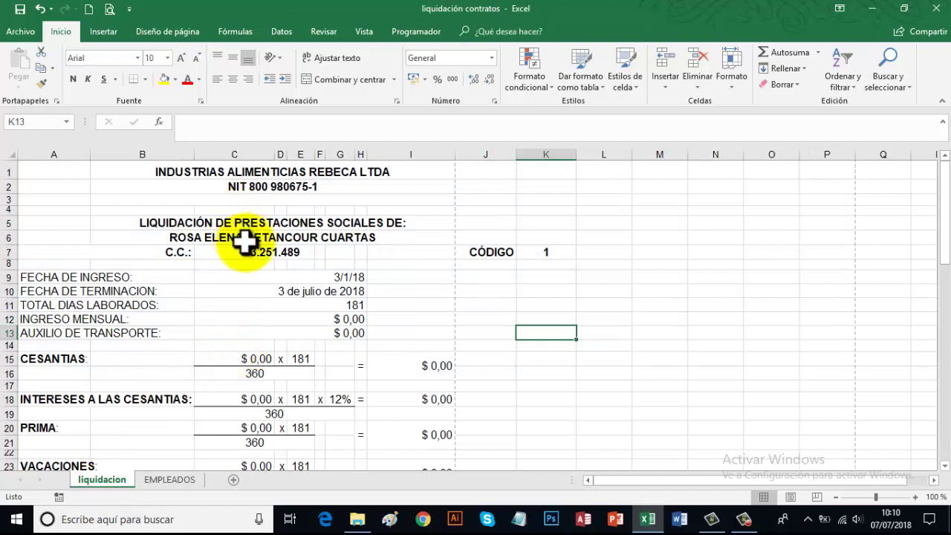
pyautogui.press('Up')
pyautogui.press('Up')
pyautogui.press('Up')
pyautogui.press('Up')
pyautogui.press('Up')
pyautogui.press('Up')
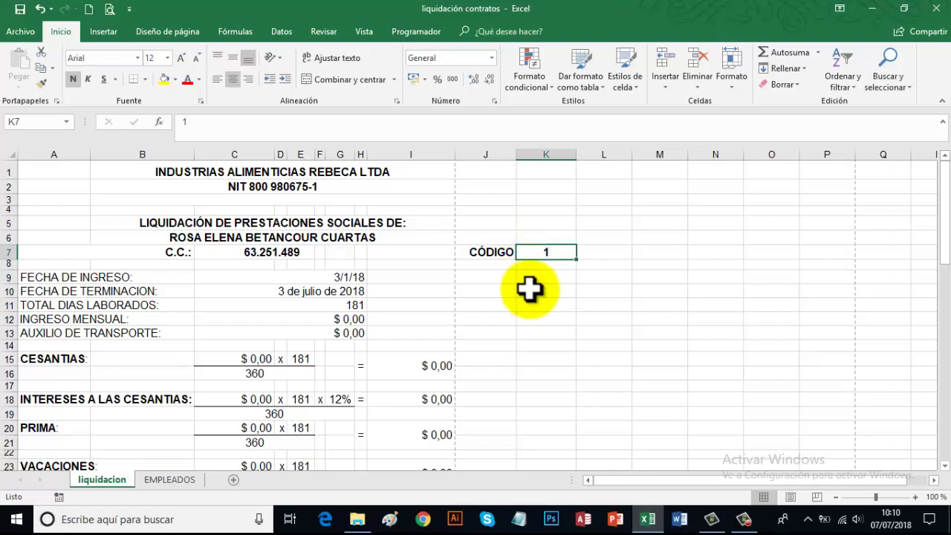
pyautogui.click(170, 479)
pyautogui.click(81, 180)
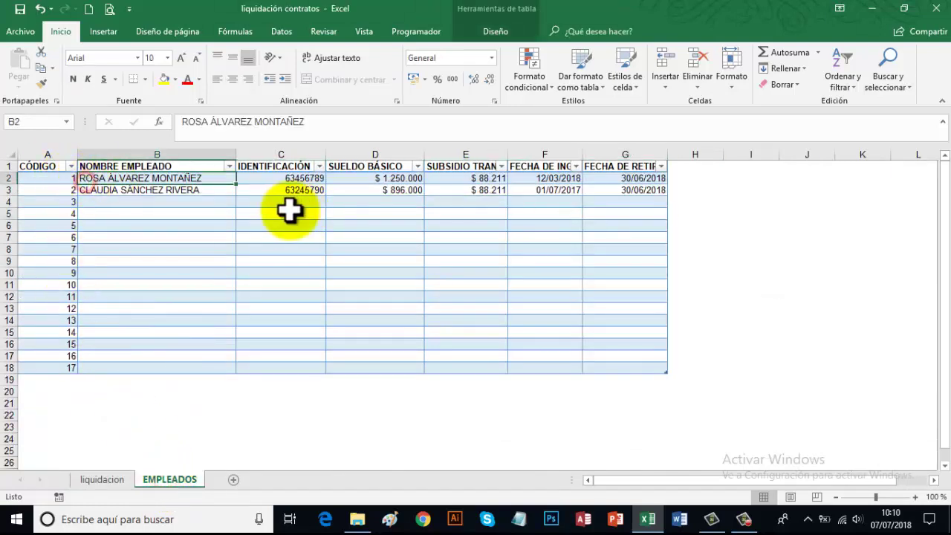
pyautogui.click(102, 480)
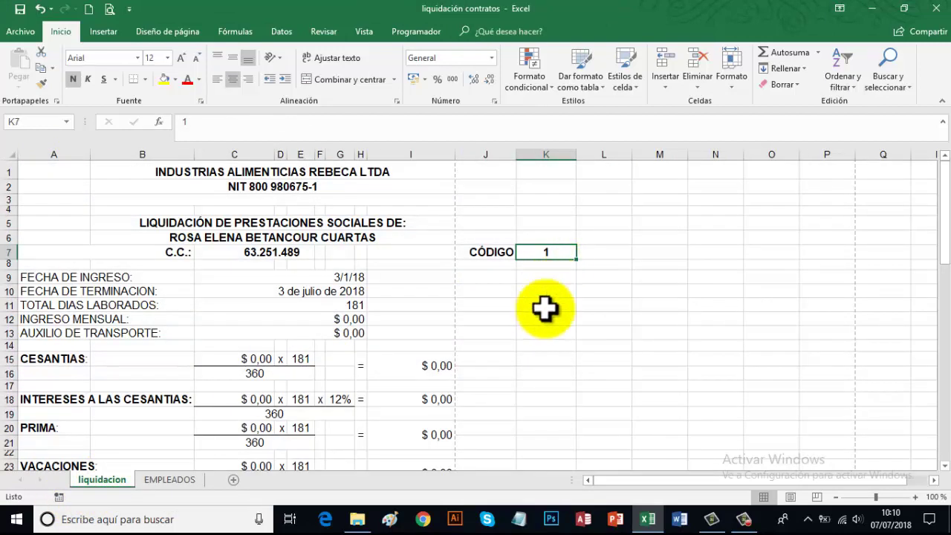
# - Highlight the CÓDIGO value cell K7 on the liquidacion sheet, trying a yellow fill first and settling on standard orange
pyautogui.click(162, 79)
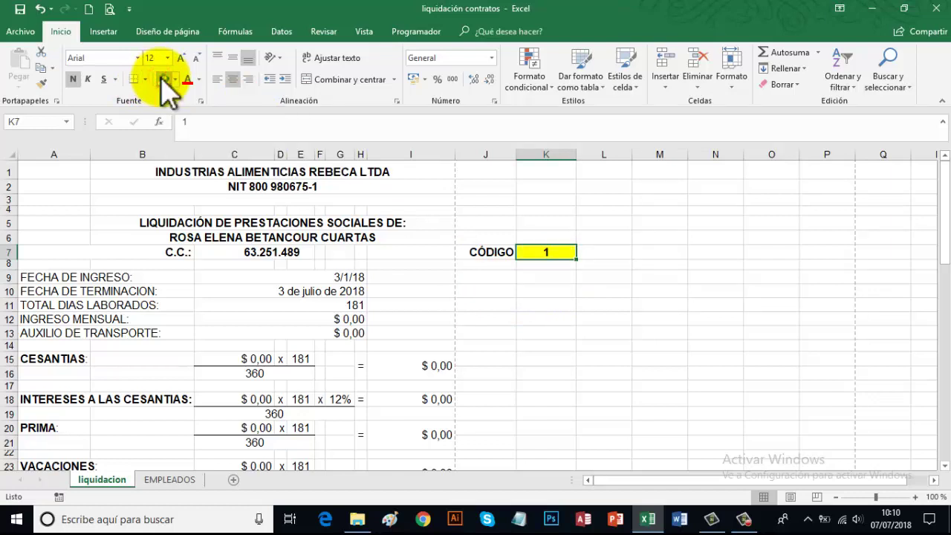
pyautogui.click(536, 304)
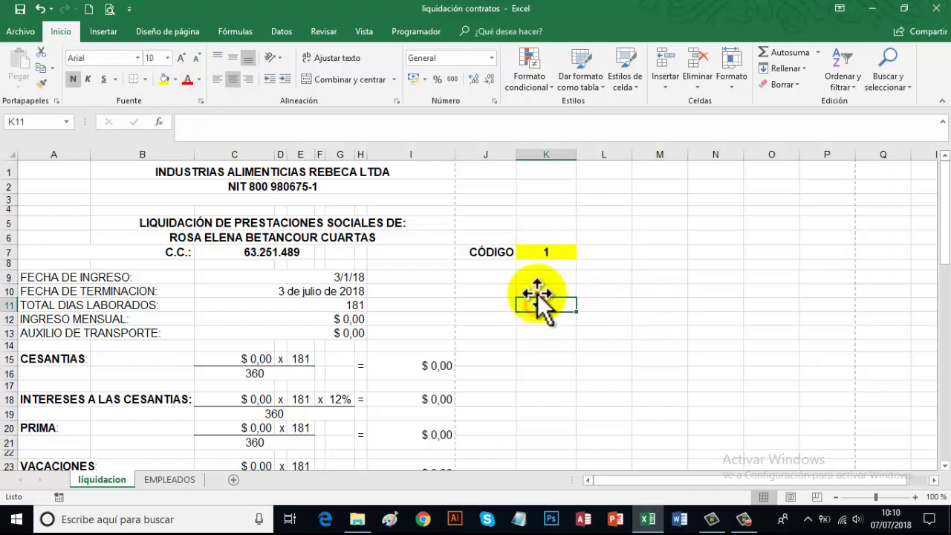
pyautogui.click(546, 253)
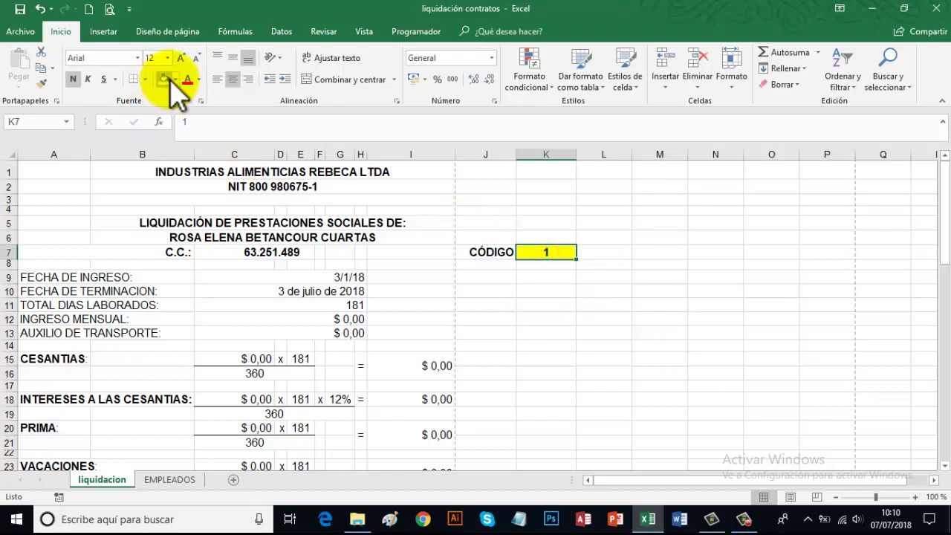
pyautogui.click(174, 79)
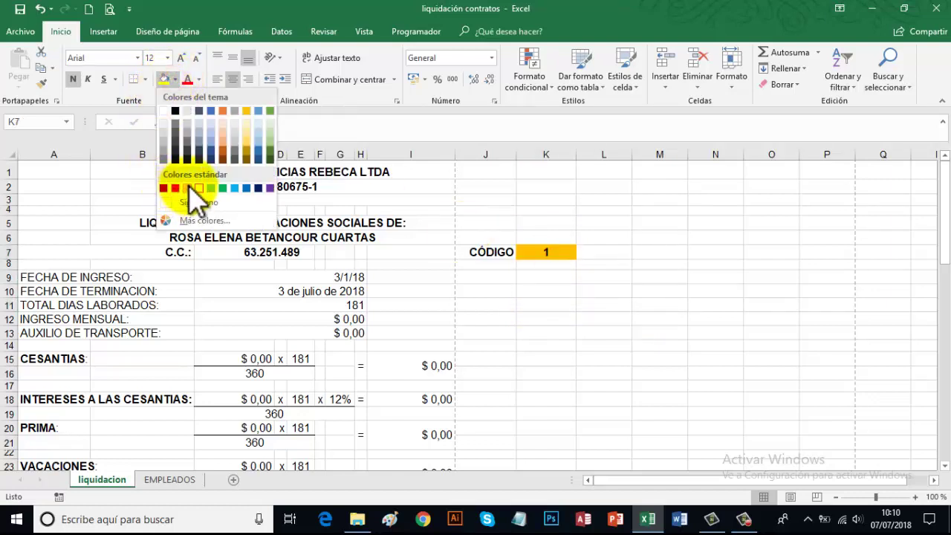
pyautogui.click(188, 187)
pyautogui.click(604, 319)
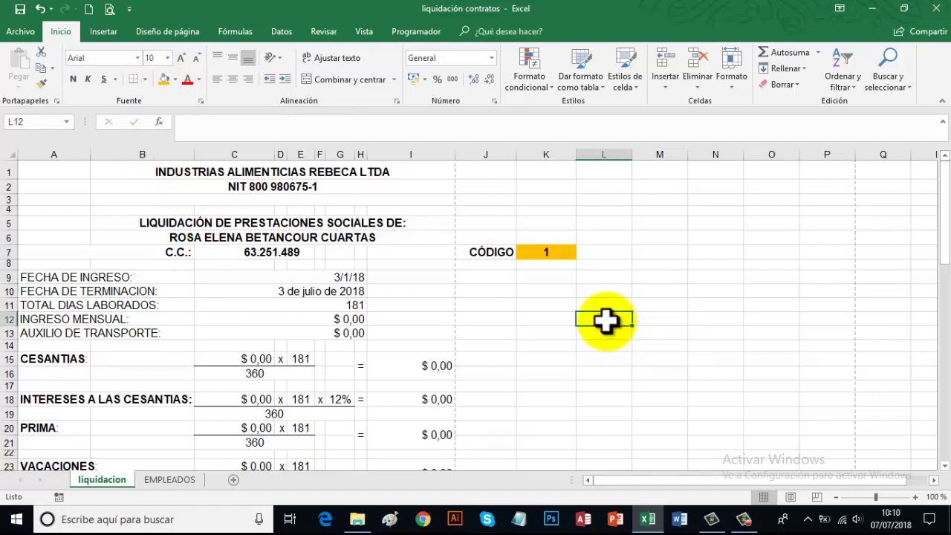
# - Review the liquidacion fields that depend on the code, from employee name to AUXILIO DE TRANSPORTE, against the EMPLEADOS table
pyautogui.click(561, 251)
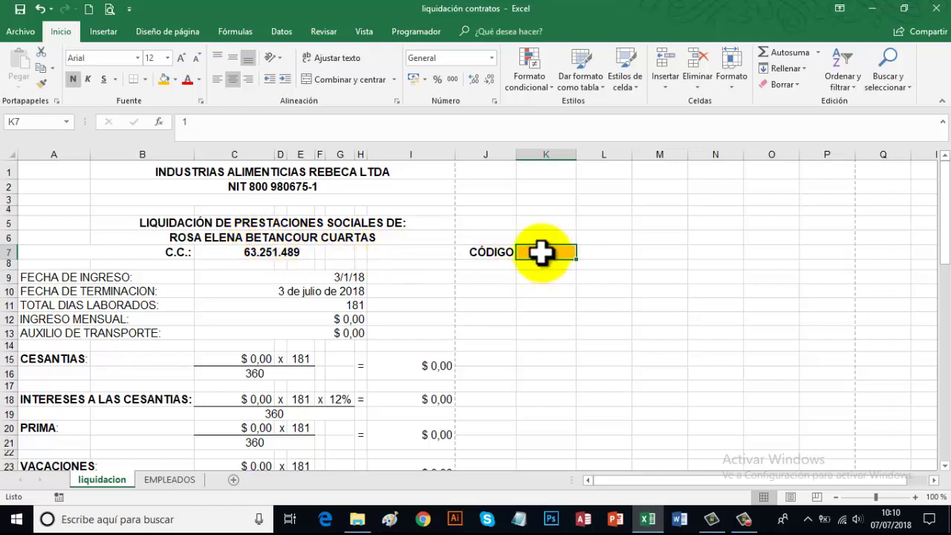
pyautogui.click(241, 236)
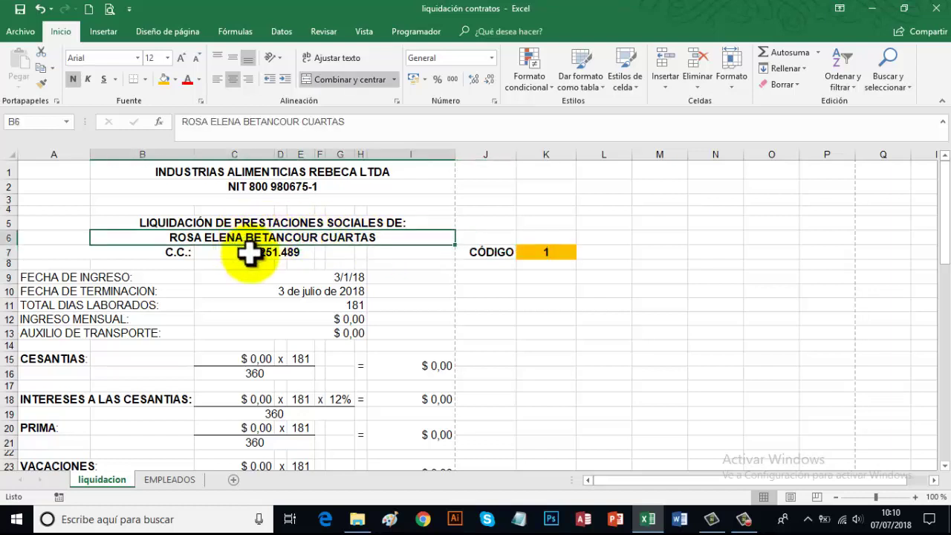
pyautogui.click(250, 253)
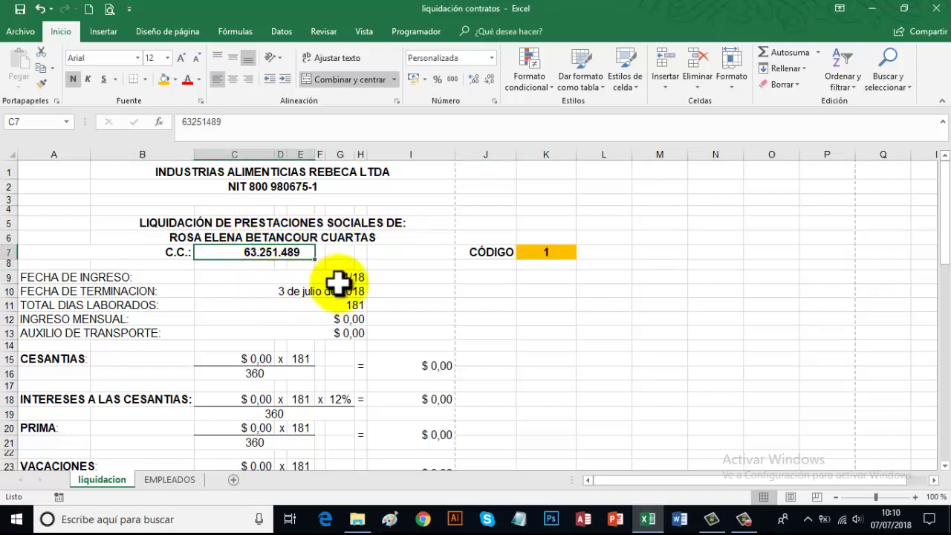
pyautogui.click(339, 279)
pyautogui.click(342, 294)
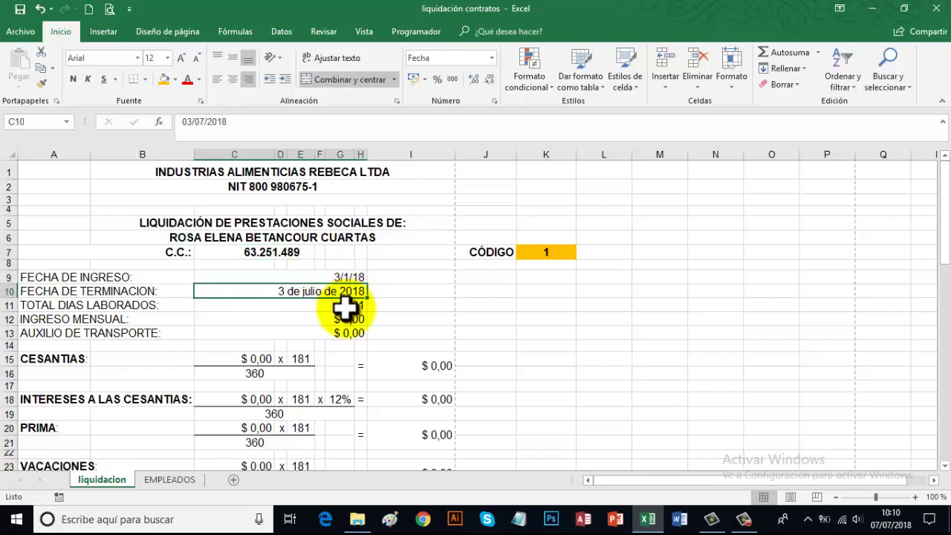
pyautogui.click(343, 306)
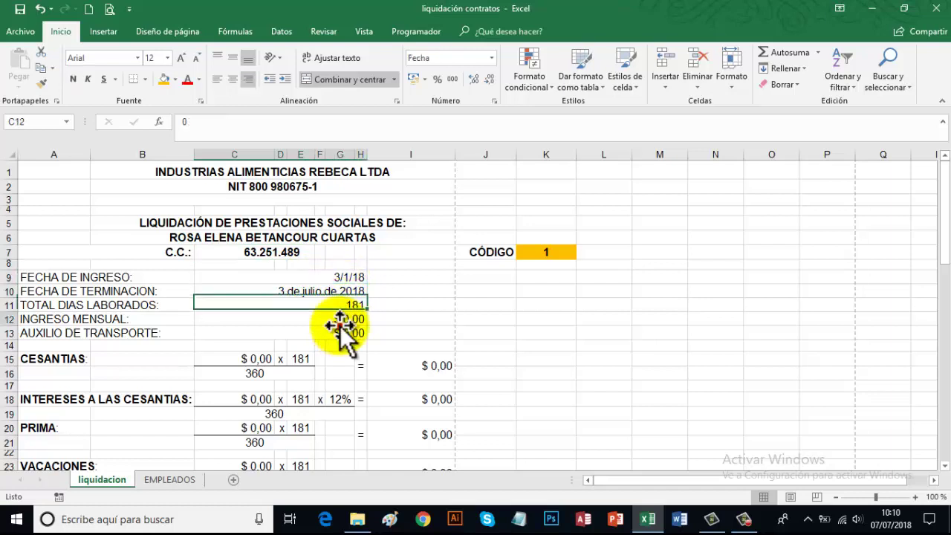
pyautogui.click(338, 320)
pyautogui.click(340, 334)
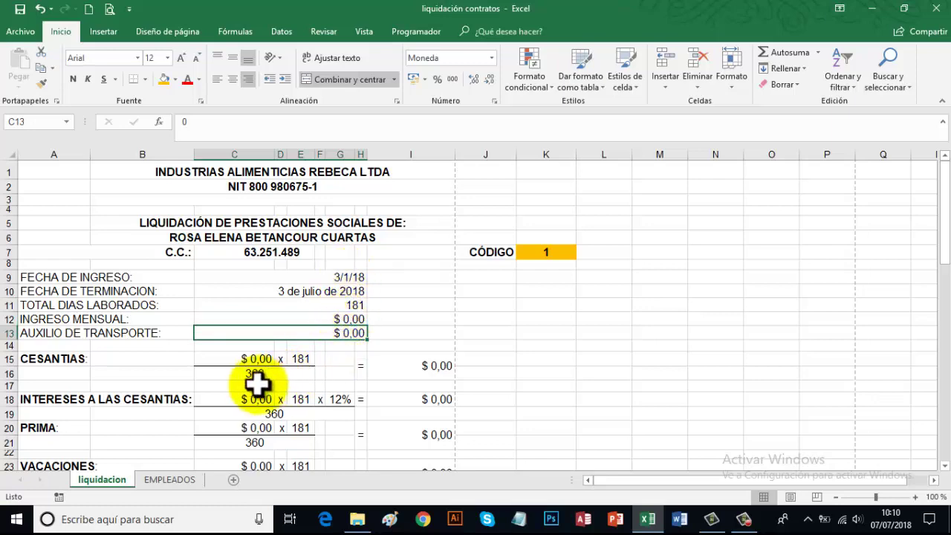
pyautogui.click(169, 478)
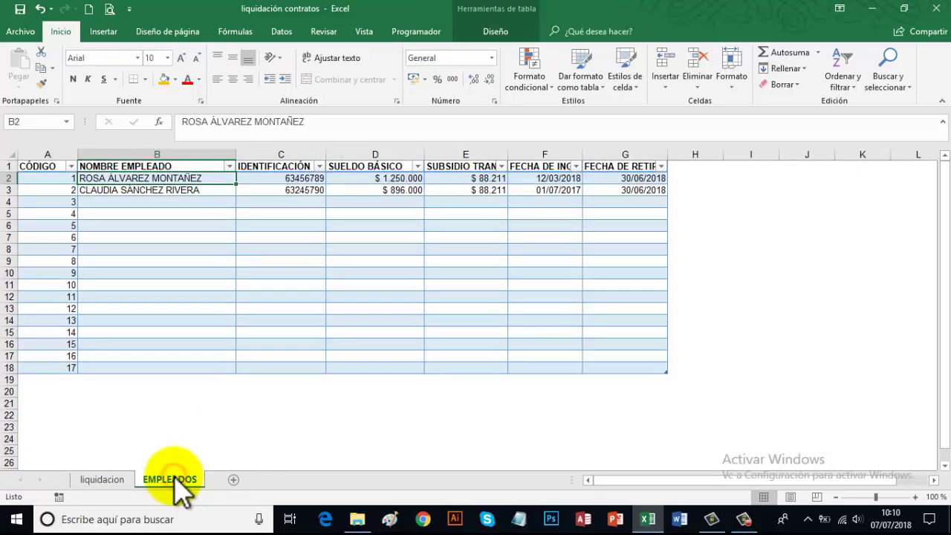
pyautogui.click(101, 480)
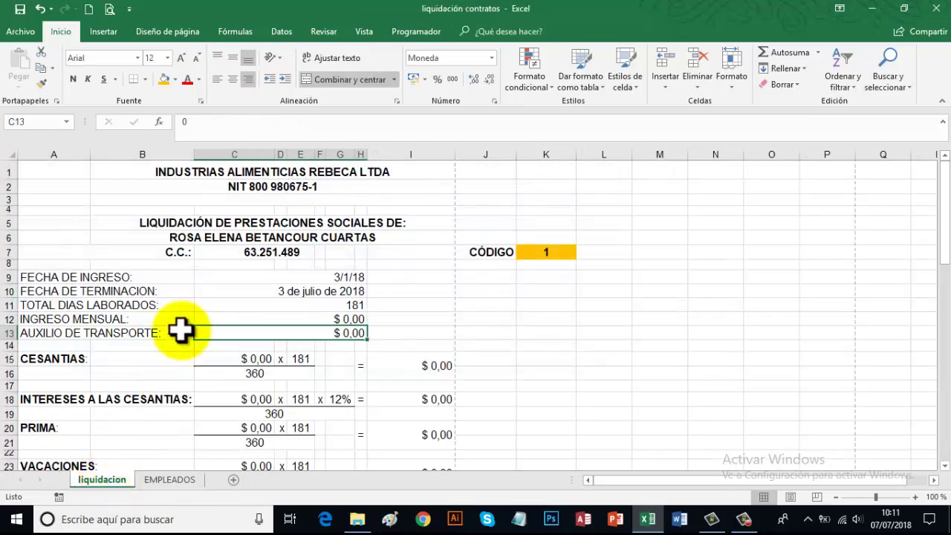
# - Start a SI formula in the employee name cell B6 with K7>0 as its logical test
pyautogui.click(249, 233)
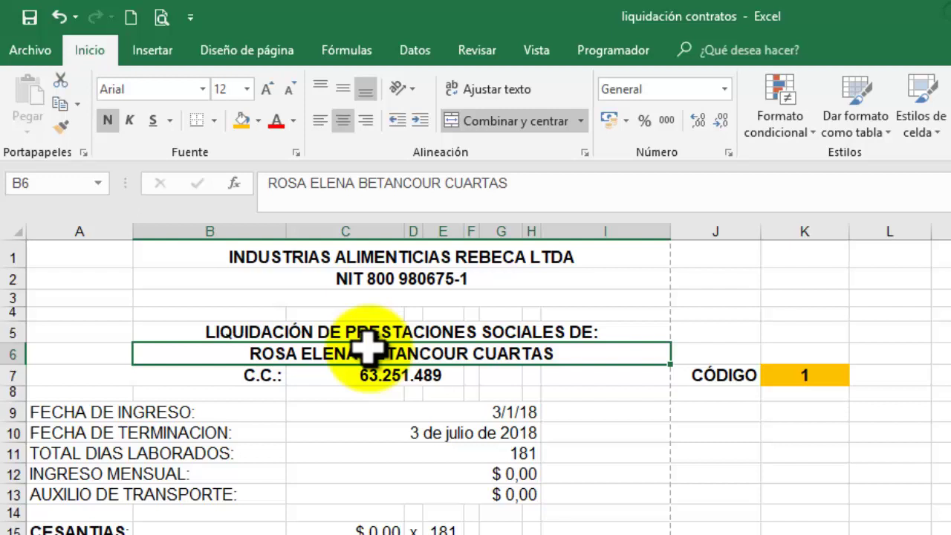
pyautogui.write('=')
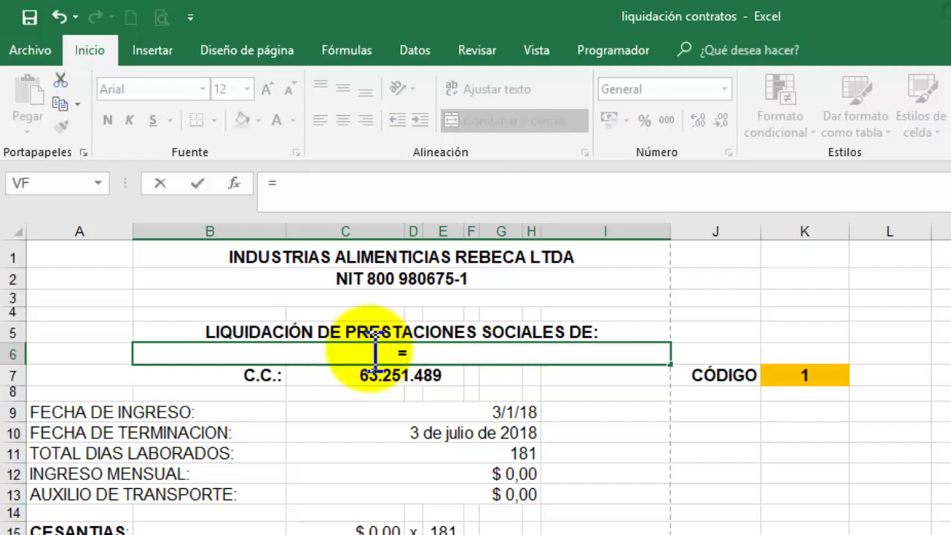
pyautogui.write('SI')
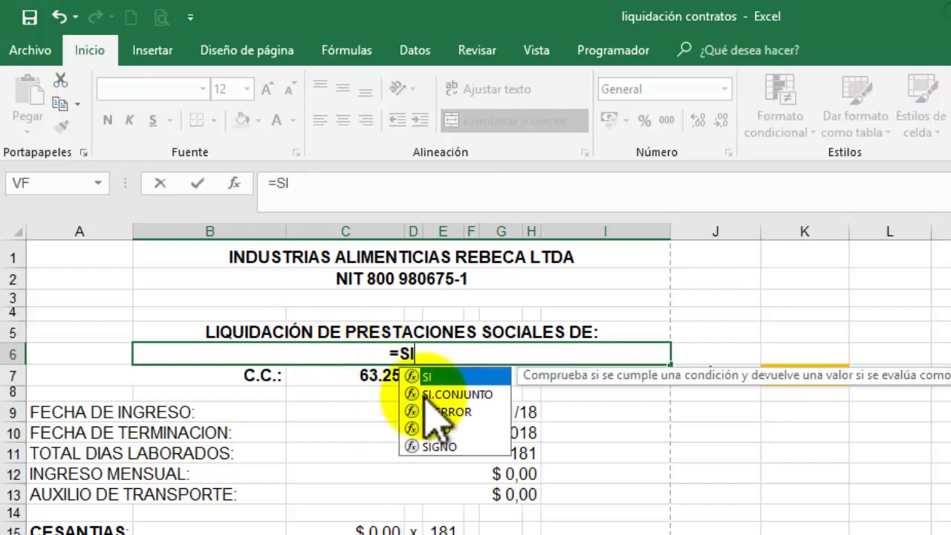
pyautogui.doubleClick(431, 379)
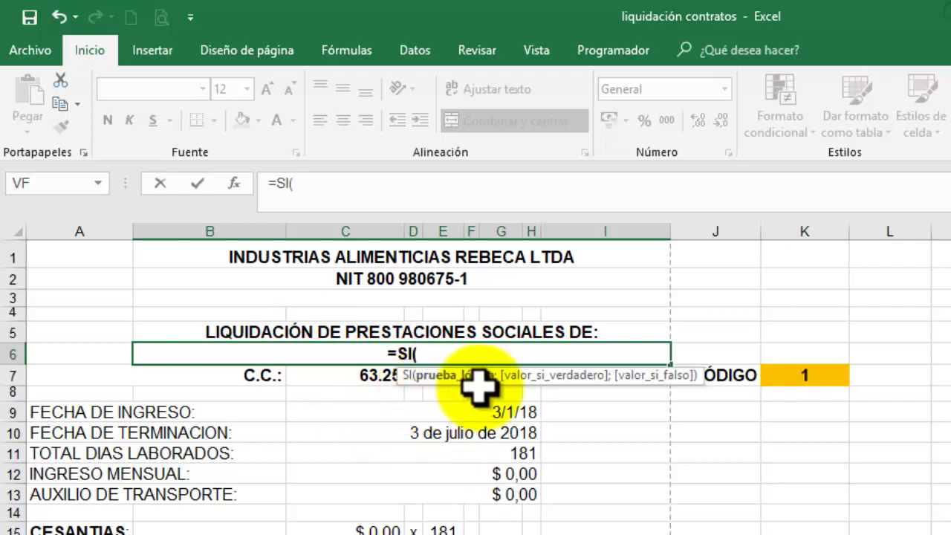
pyautogui.click(810, 373)
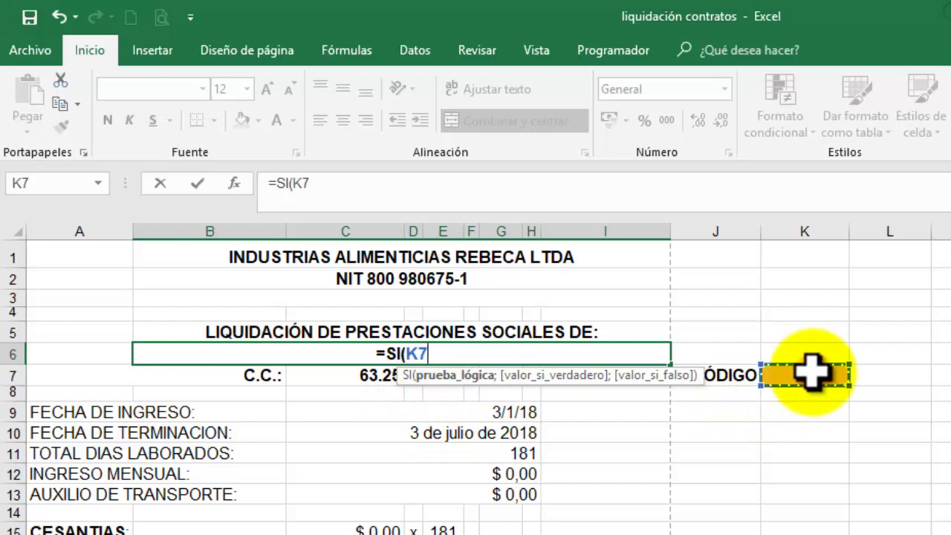
pyautogui.write('>')
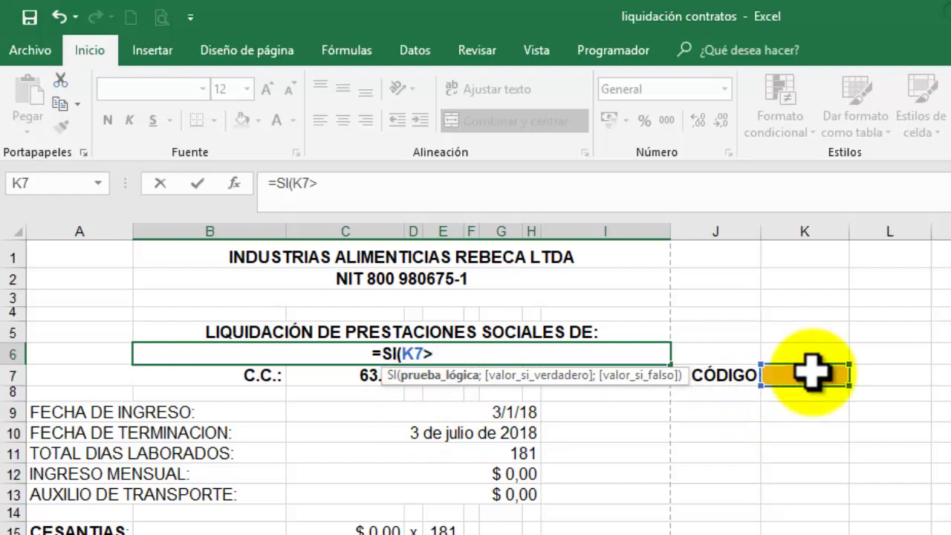
pyautogui.write('0')
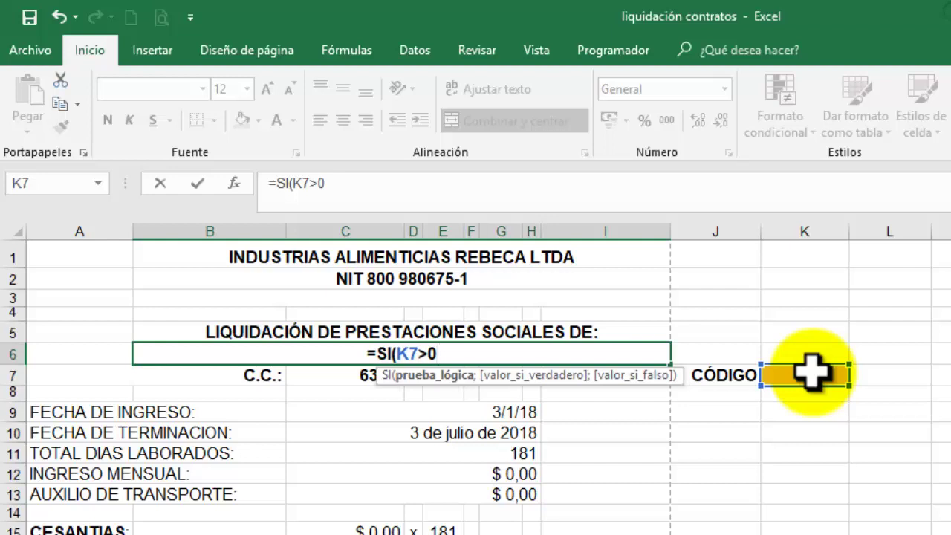
pyautogui.write(';')
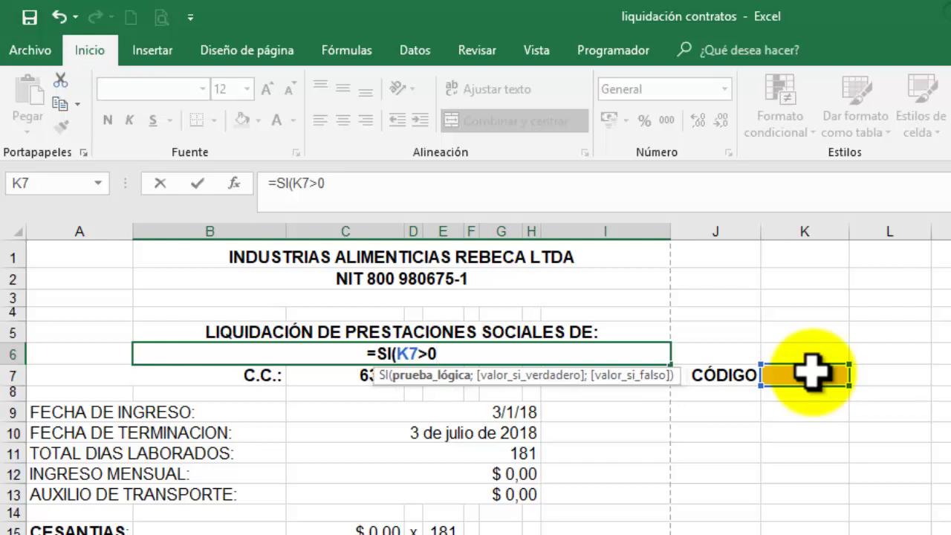
# - Nest BUSCARV as the SI formula's value if true, looking up K7 in Tabla1
pyautogui.write('BUSC')
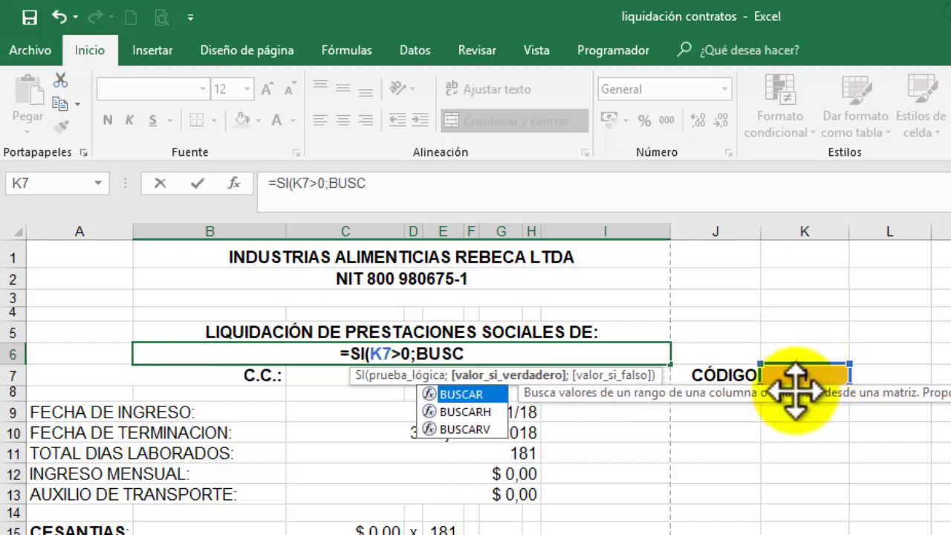
pyautogui.click(487, 429)
pyautogui.doubleClick(487, 429)
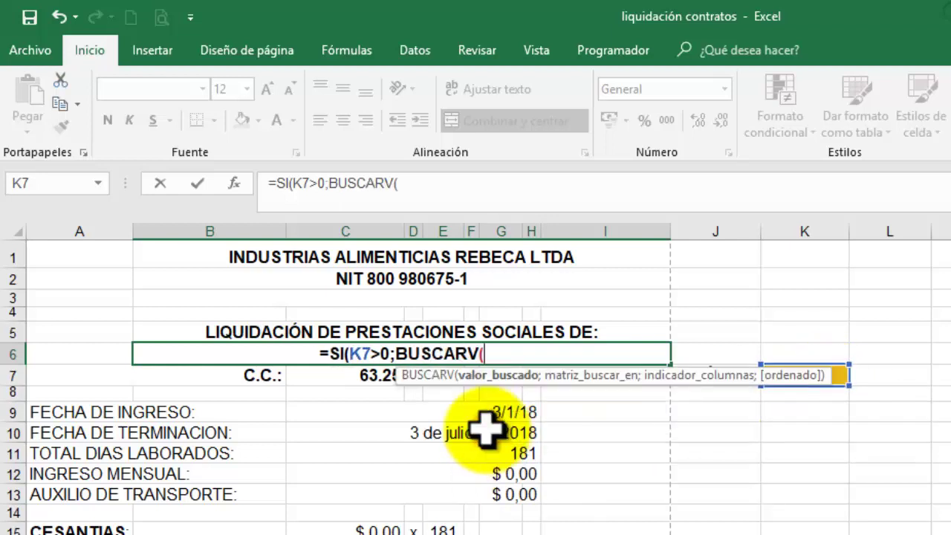
pyautogui.click(843, 377)
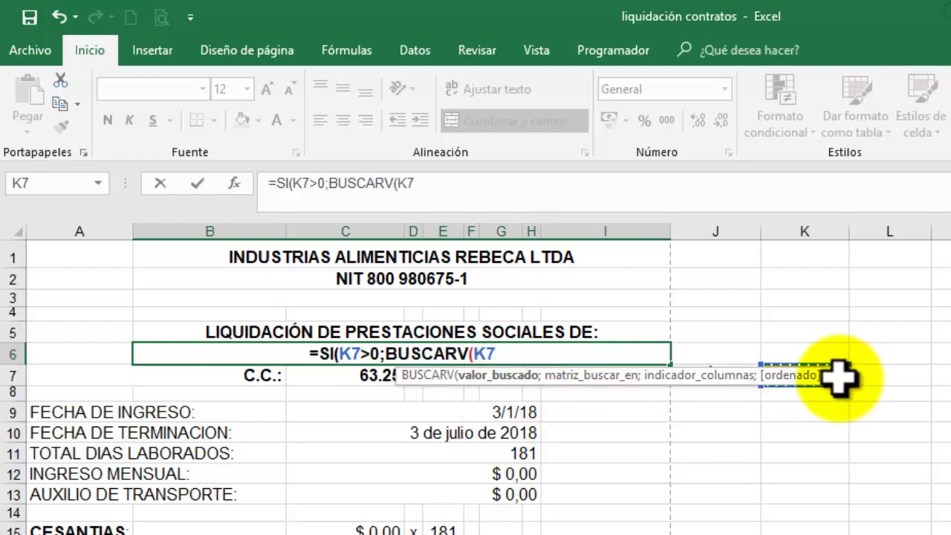
pyautogui.write(';')
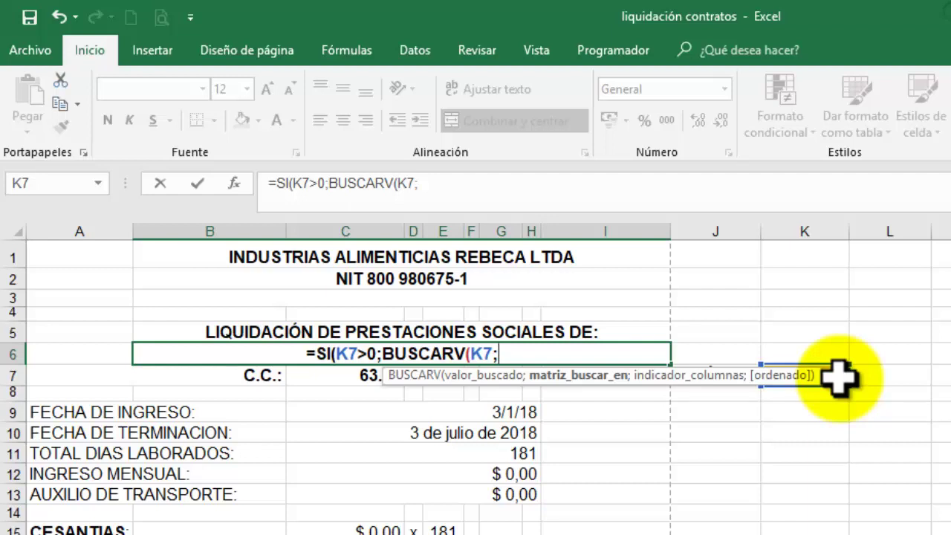
pyautogui.write('T')
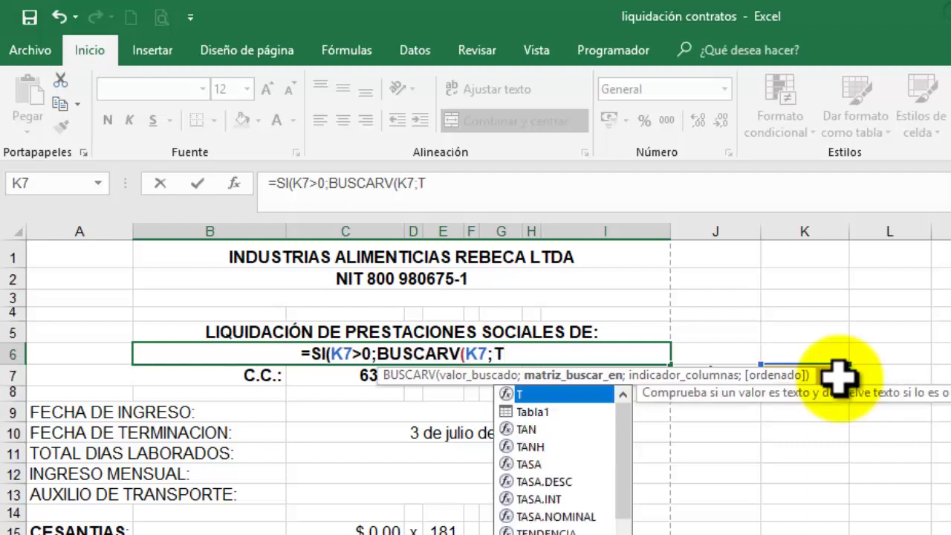
pyautogui.write('AB')
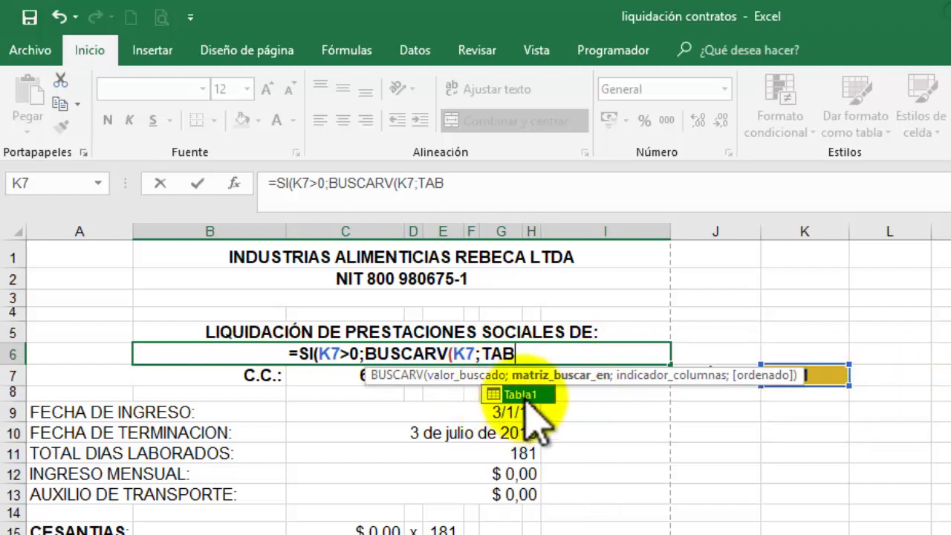
pyautogui.doubleClick(526, 404)
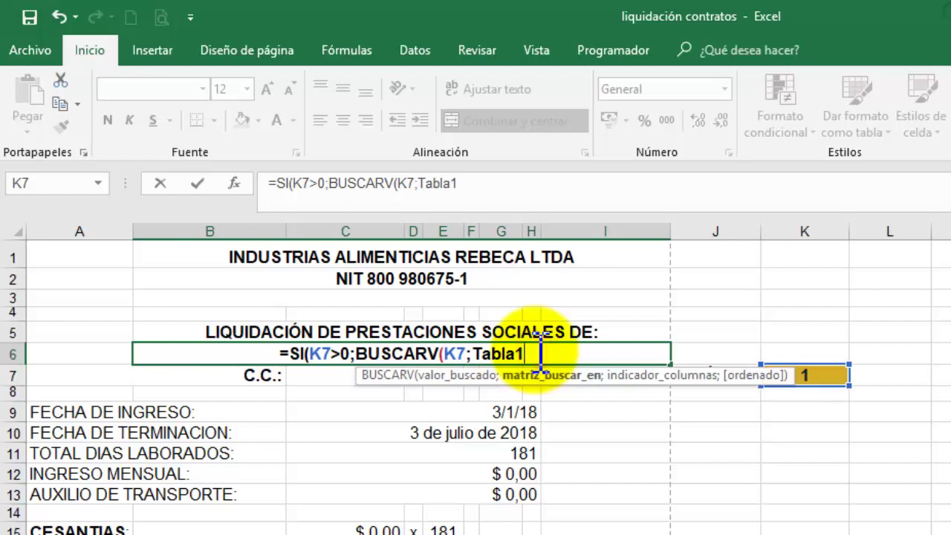
# - Complete the BUSCARV with column 2 and exact match FALSO, and finish the SI formula with "" as the value if false
pyautogui.write(';')
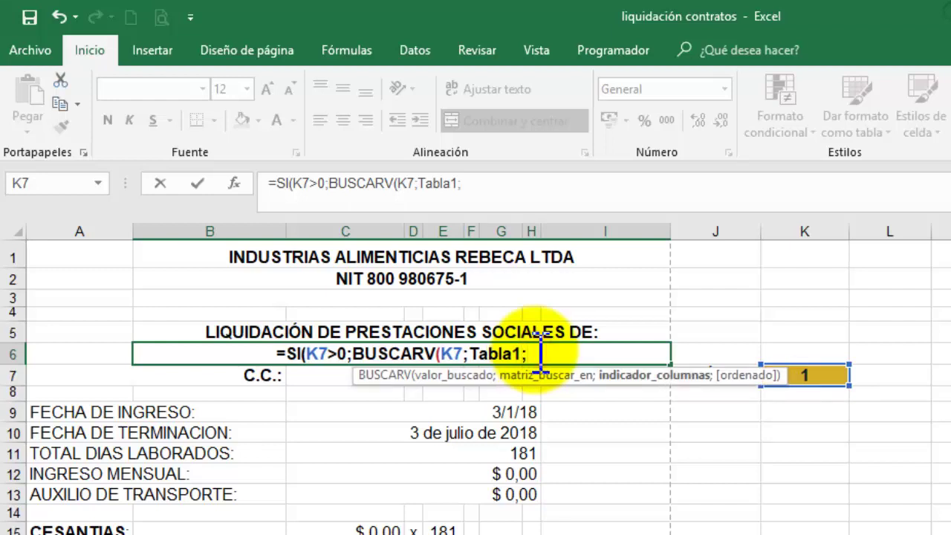
pyautogui.write('2')
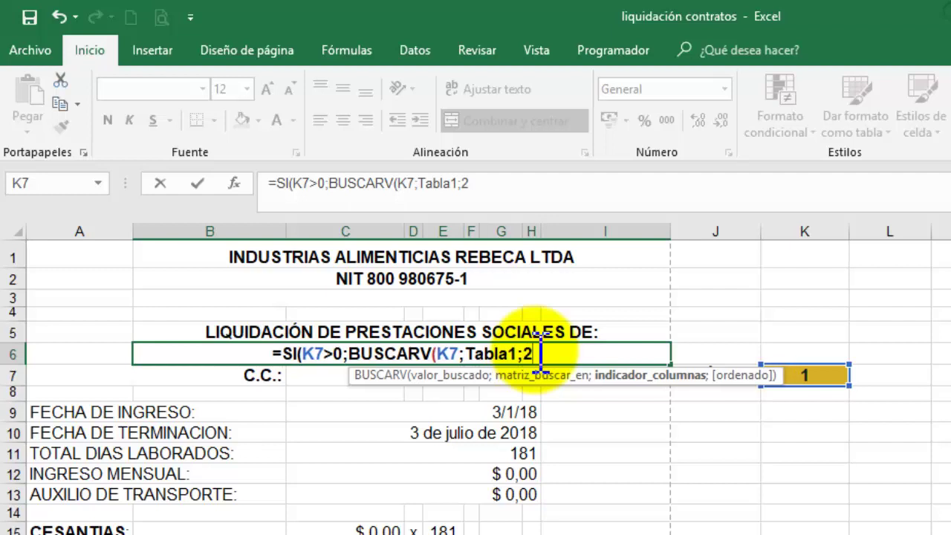
pyautogui.write(';')
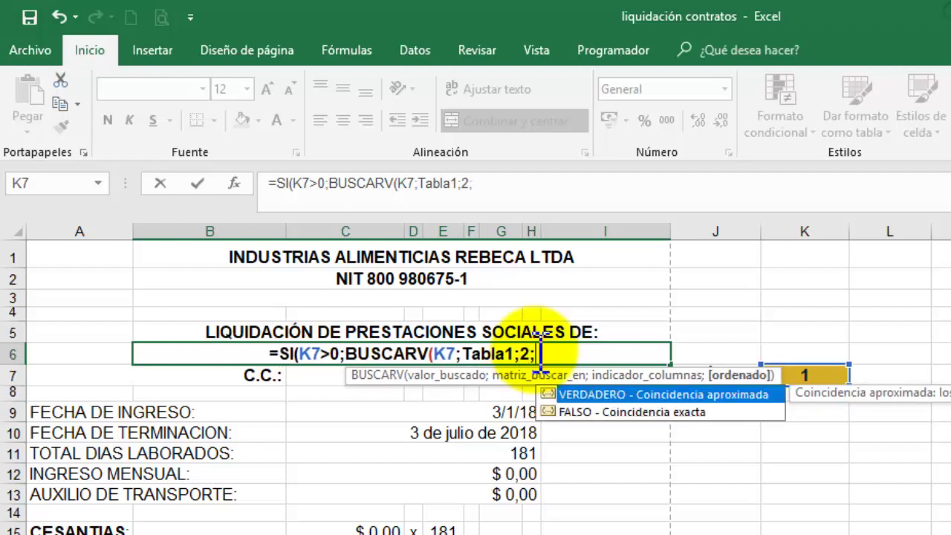
pyautogui.doubleClick(593, 412)
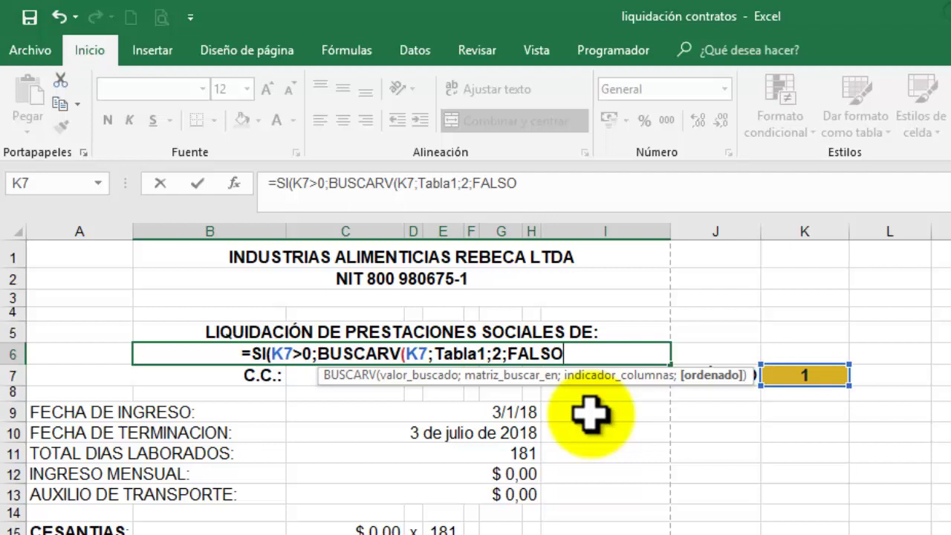
pyautogui.write(')')
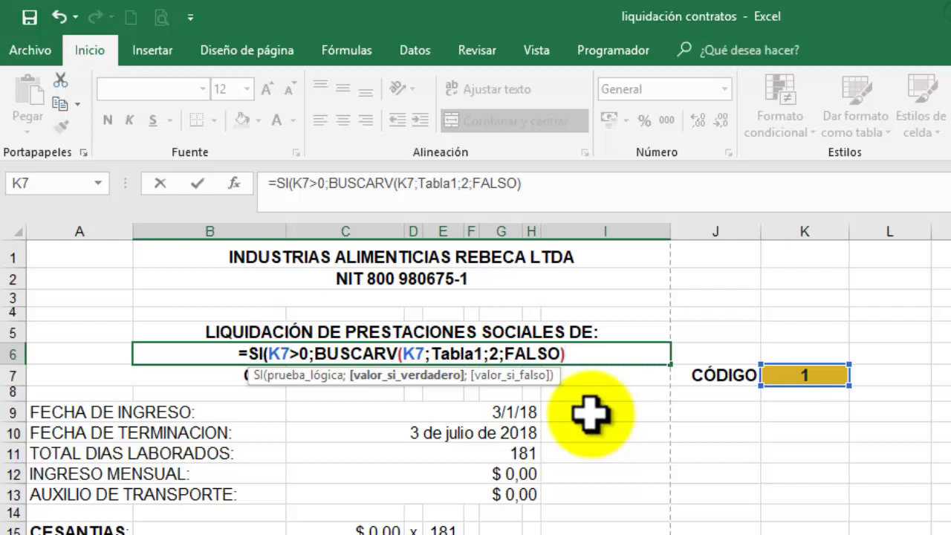
pyautogui.write(';')
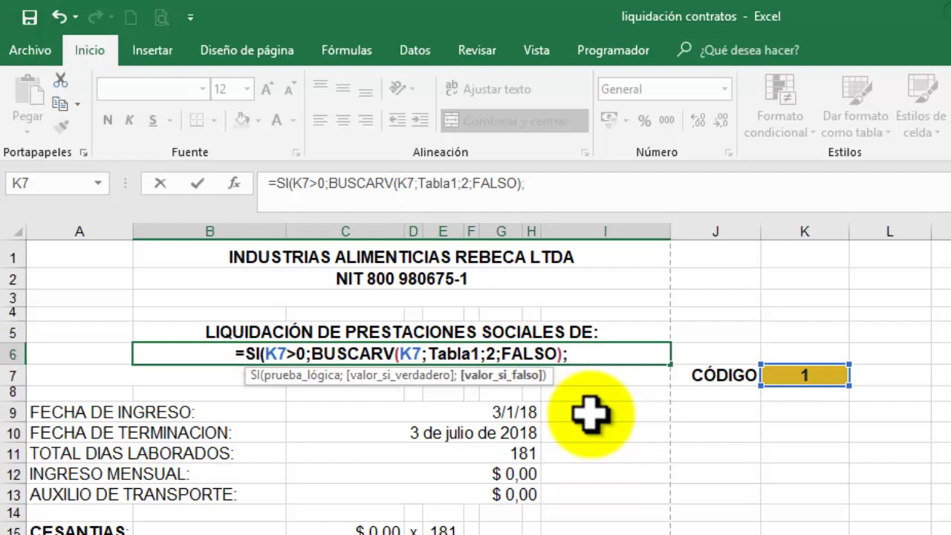
pyautogui.write('""')
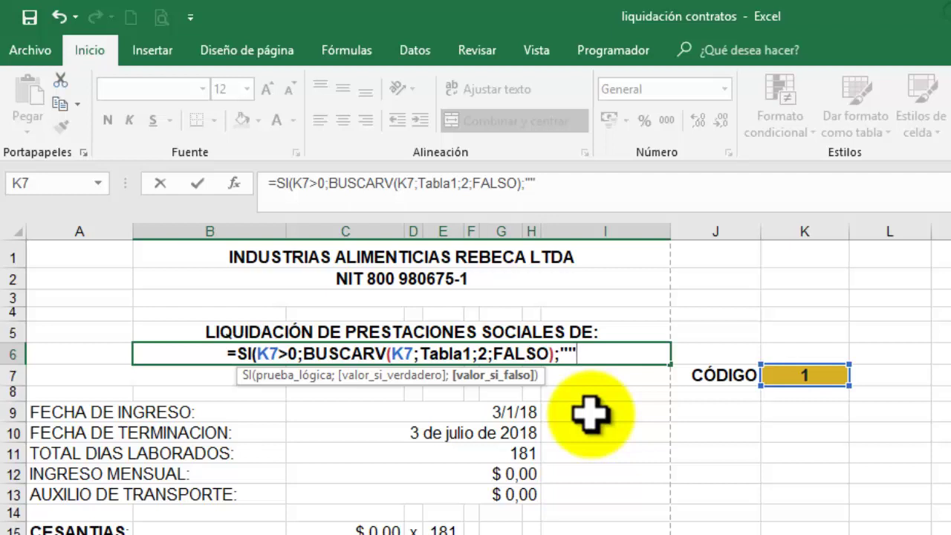
pyautogui.write(')')
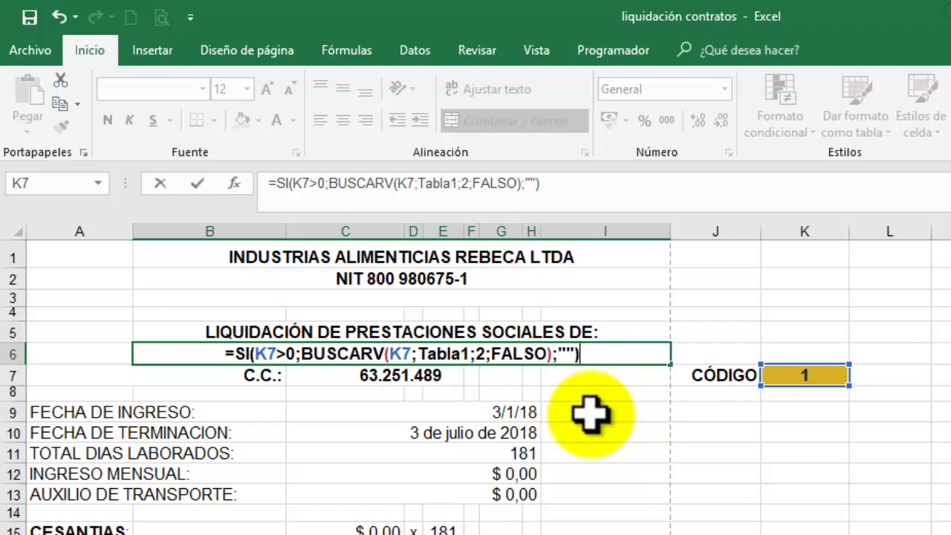
pyautogui.press('Return')
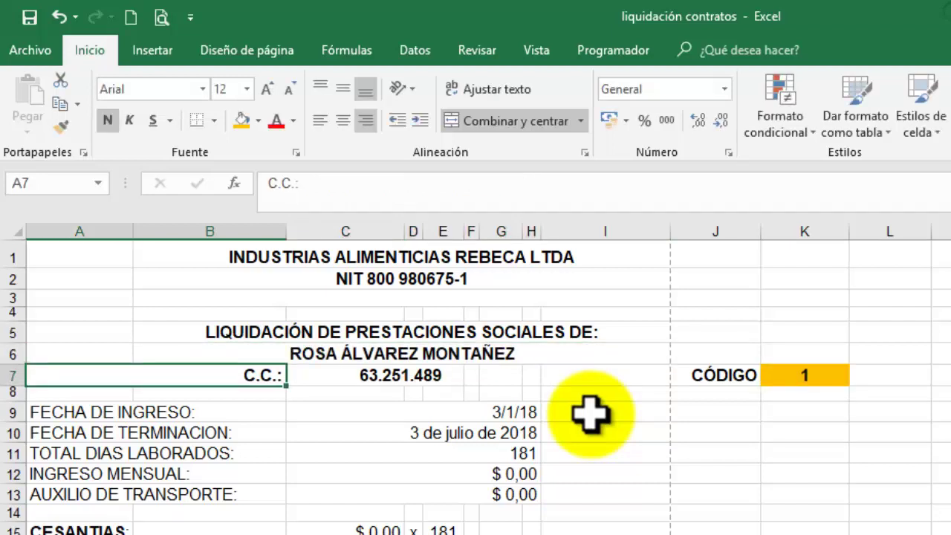
pyautogui.click(425, 349)
# - Test the employee name formula by entering 2 and 0 as the CÓDIGO in K7, and set the code back to 1
pyautogui.click(795, 382)
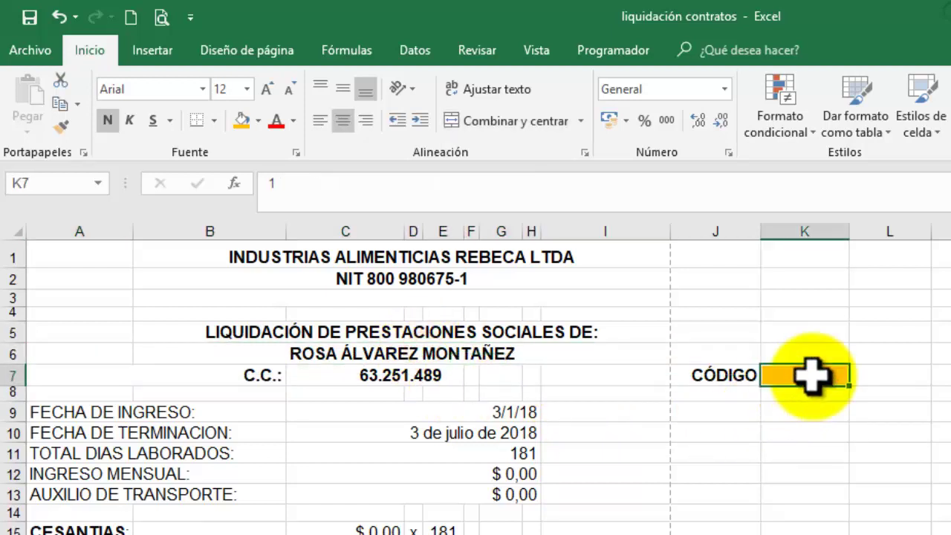
pyautogui.write('2')
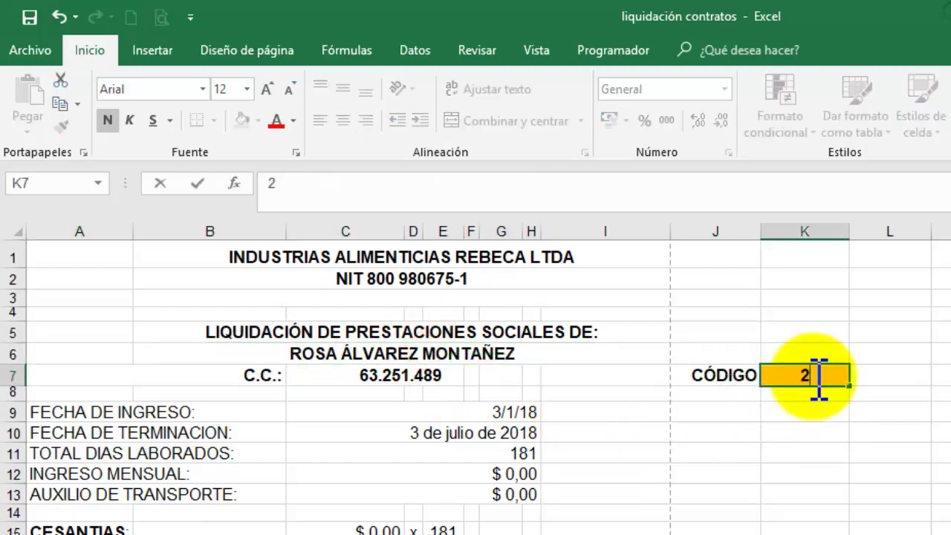
pyautogui.press('Return')
pyautogui.click(812, 377)
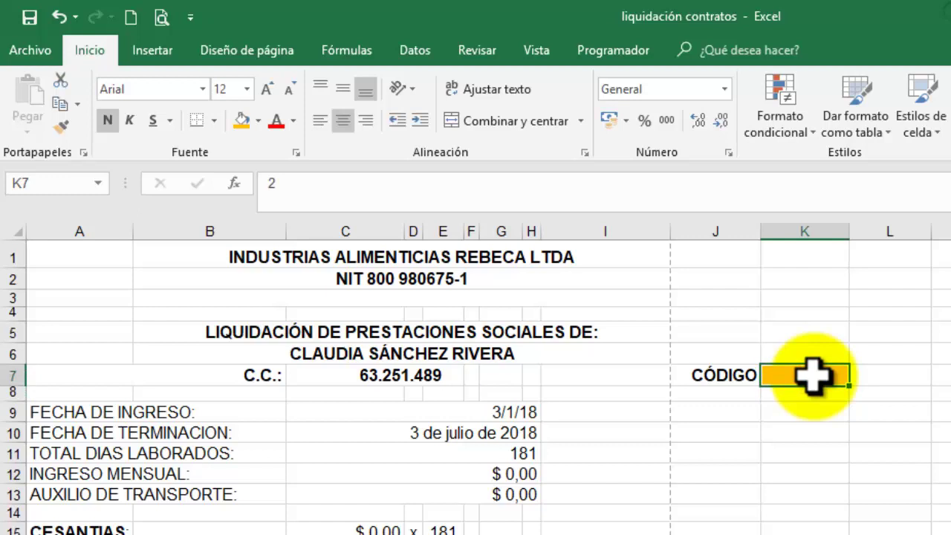
pyautogui.write('0')
pyautogui.press('Return')
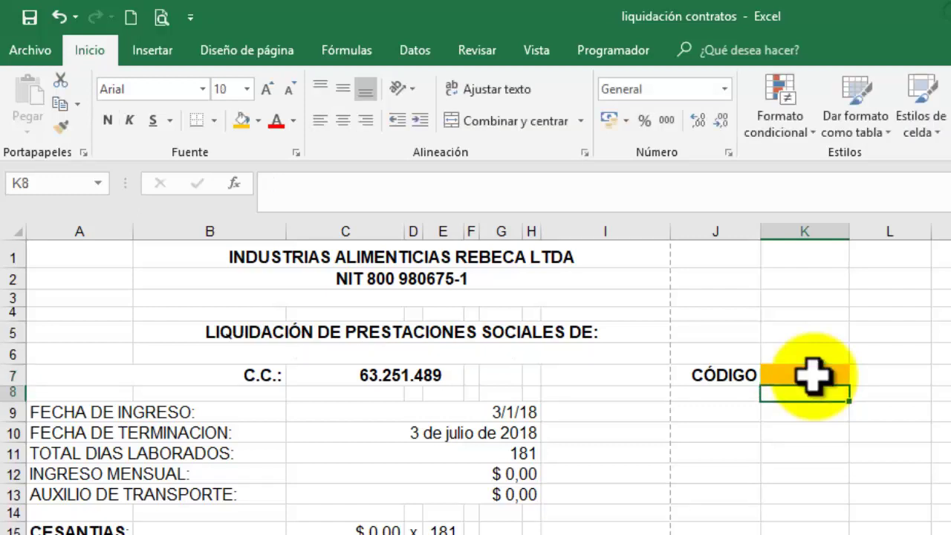
pyautogui.click(812, 376)
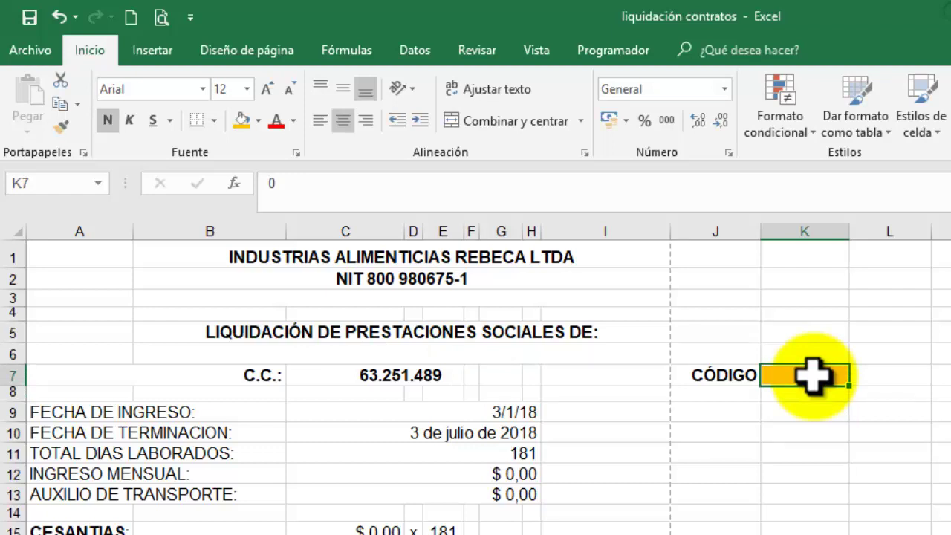
pyautogui.write('1')
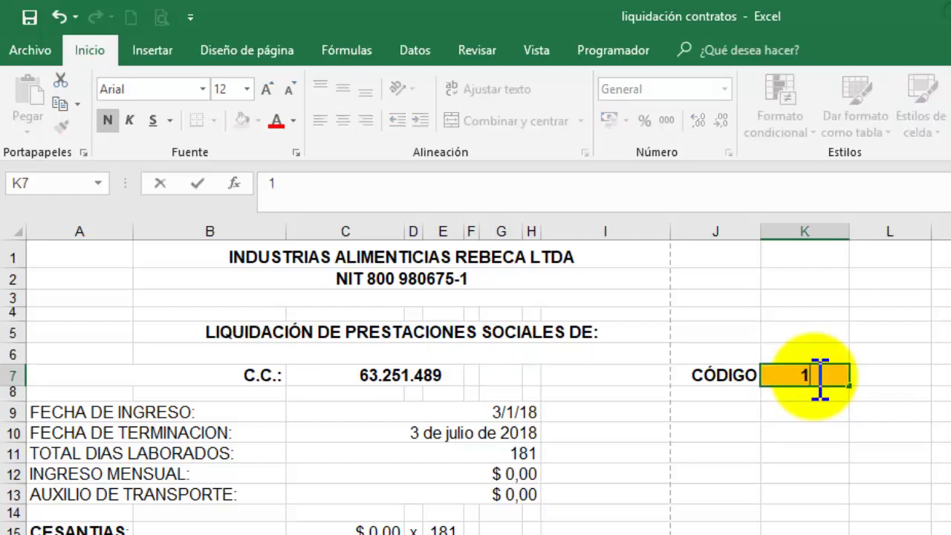
pyautogui.press('Return')
# - Make both K7 references in the employee name formula in B6 absolute as $K$7
pyautogui.click(490, 349)
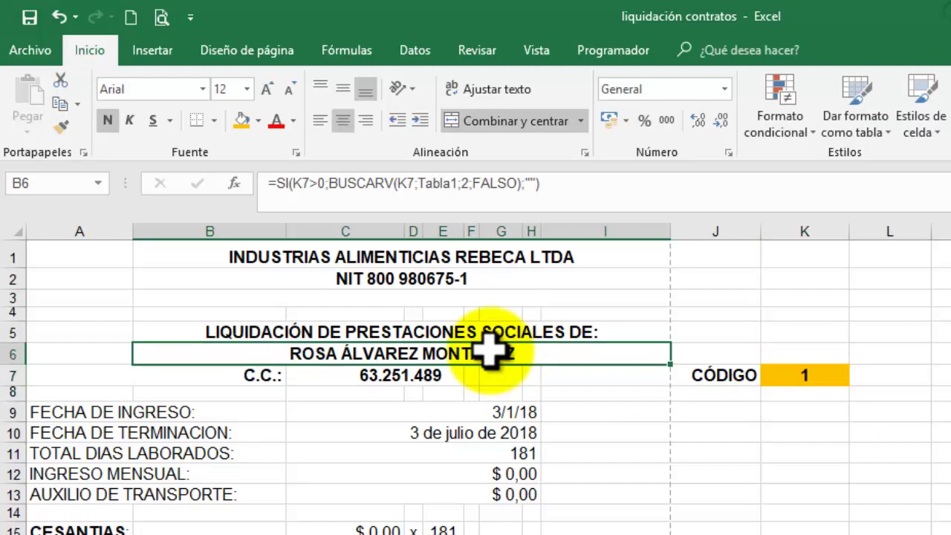
pyautogui.click(315, 182)
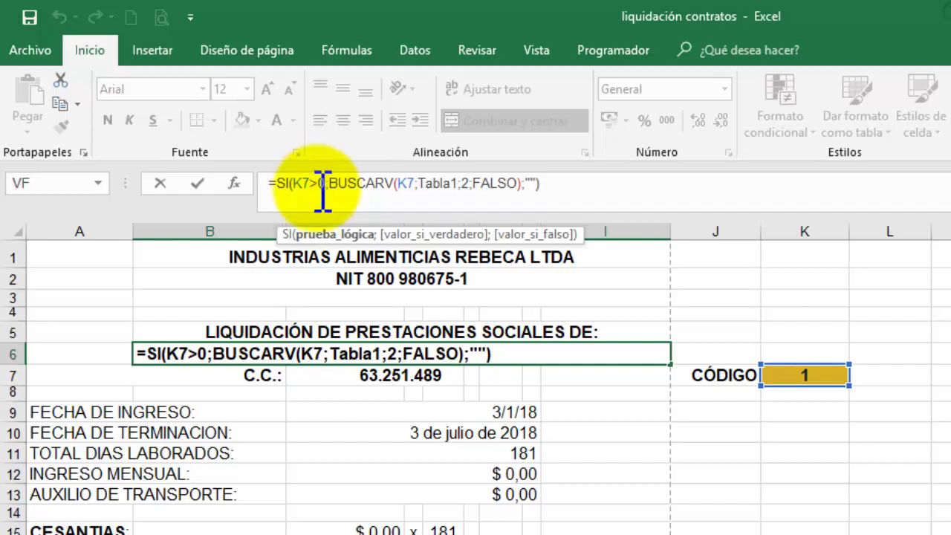
pyautogui.click(306, 184)
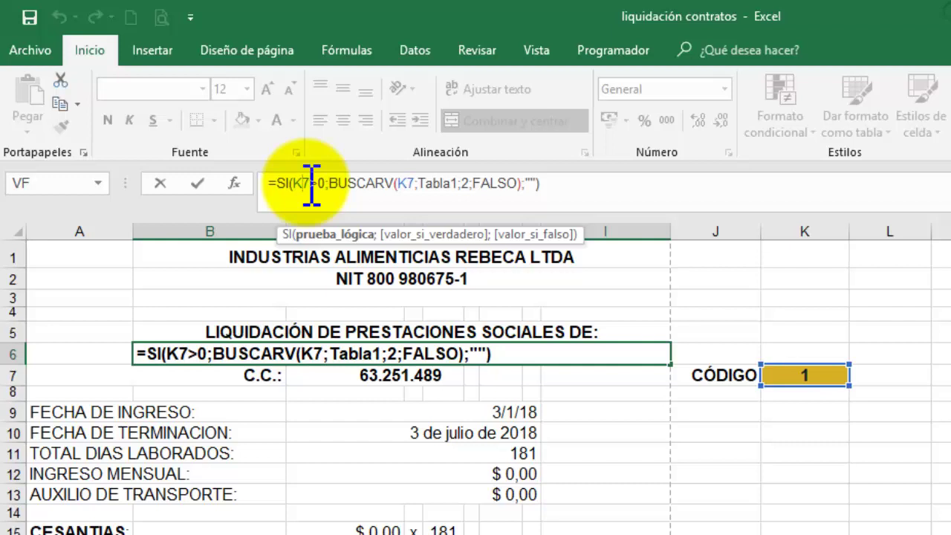
pyautogui.press('F4')
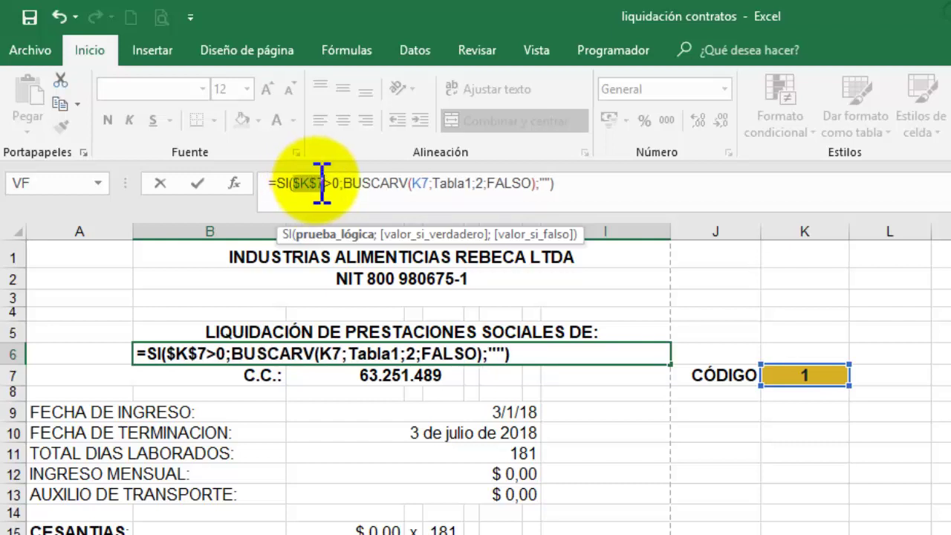
pyautogui.click(420, 184)
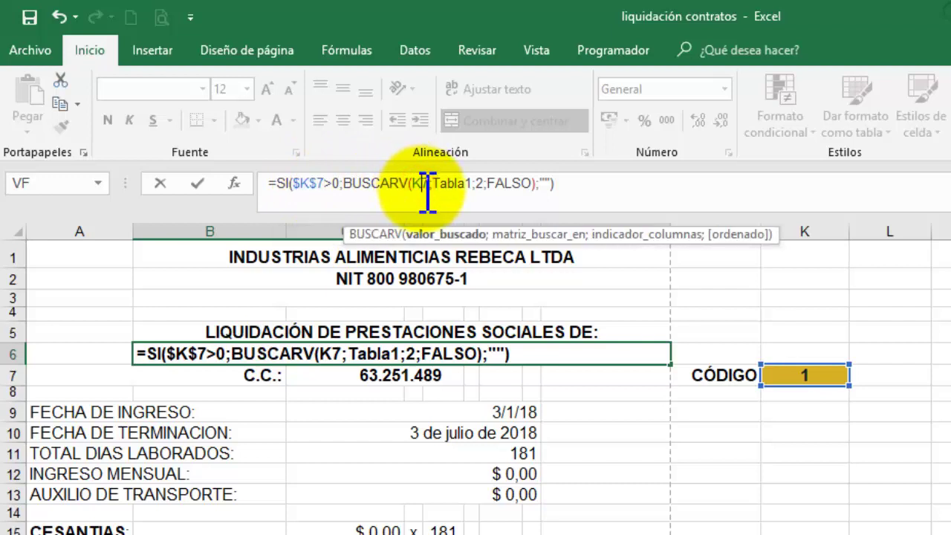
pyautogui.press('F4')
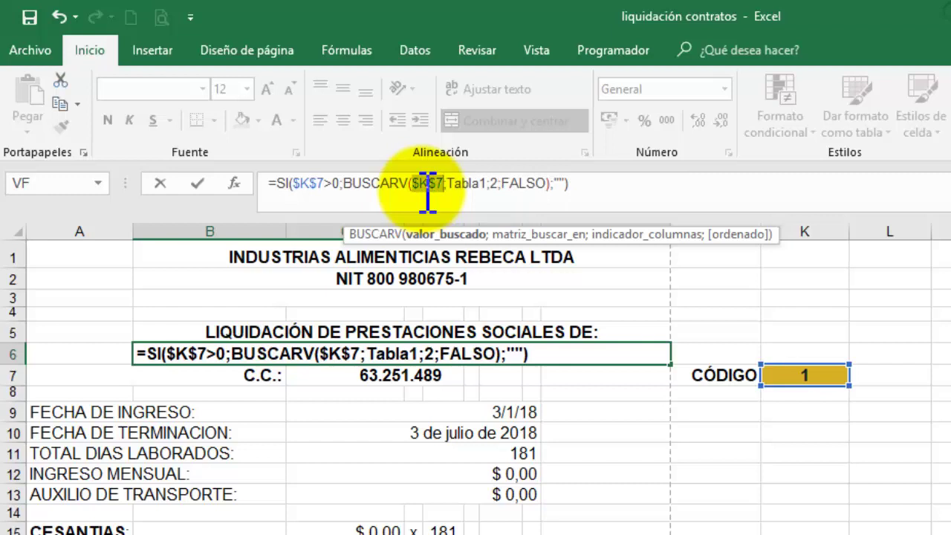
pyautogui.press('Return')
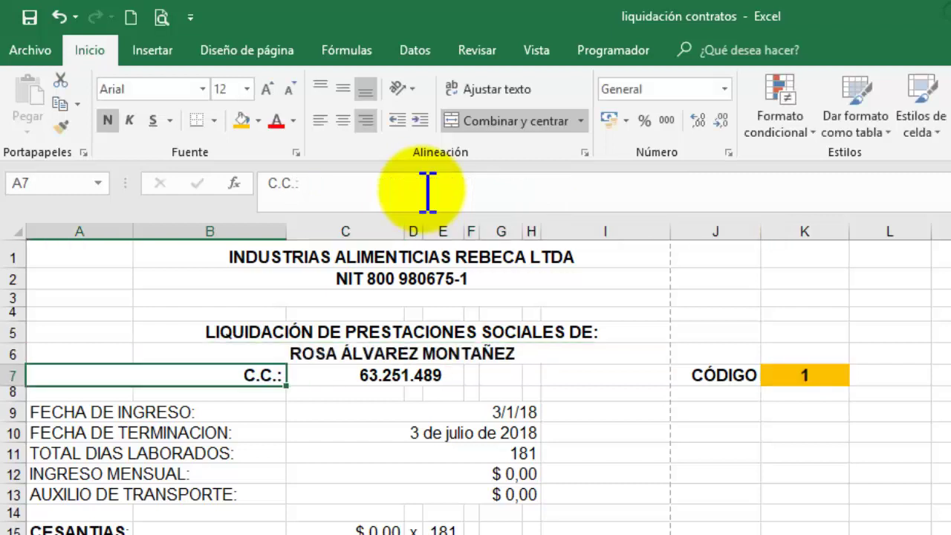
# - Copy the full formula text from B6 and paste it over the C.C. value in C7
pyautogui.click(423, 359)
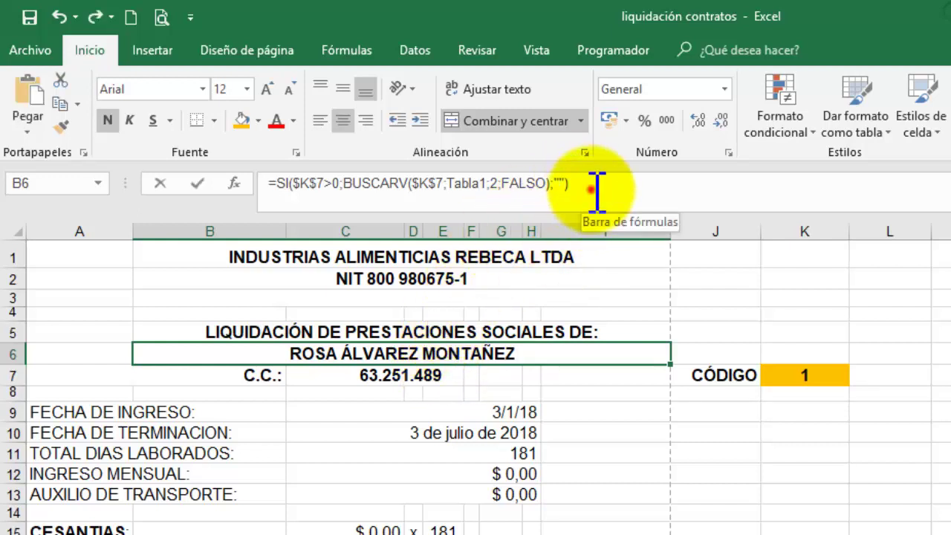
pyautogui.moveTo(586, 187); pyautogui.dragTo(270, 184)
pyautogui.hotkey('ctrl', 'c')
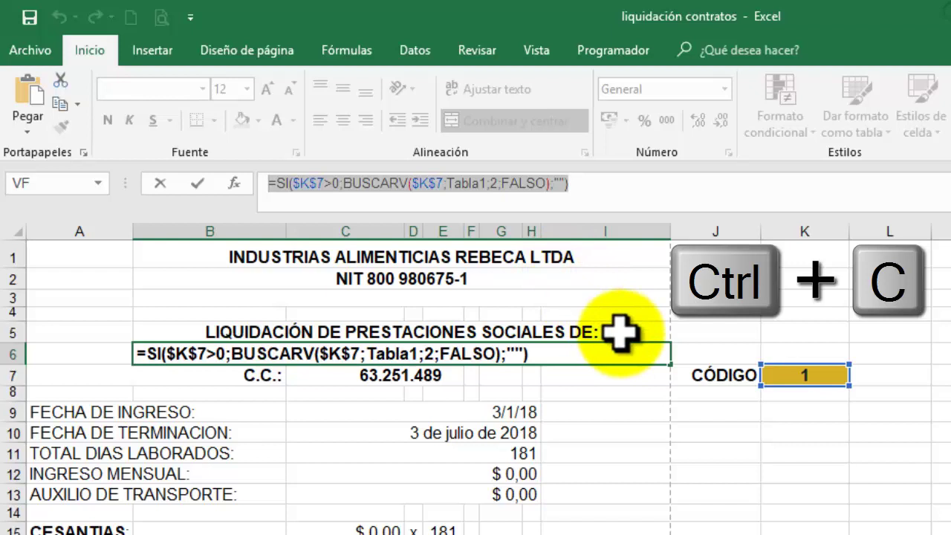
pyautogui.press('Return')
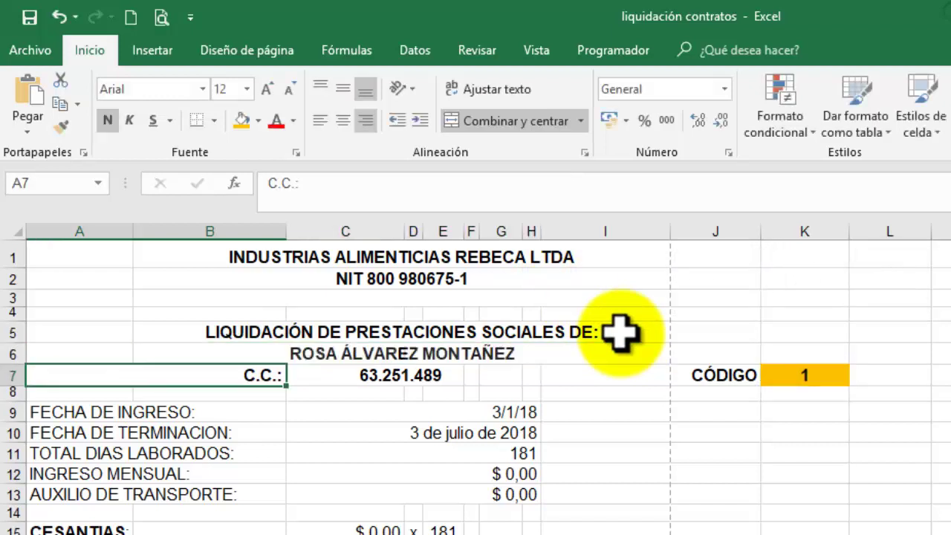
pyautogui.click(381, 379)
pyautogui.hotkey('ctrl', 'v')
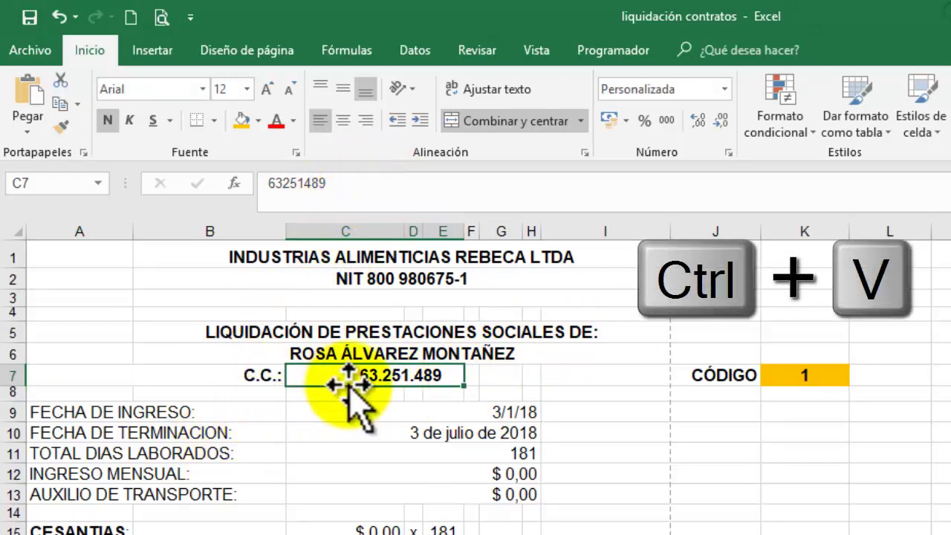
pyautogui.click(382, 195)
pyautogui.doubleClick(300, 182)
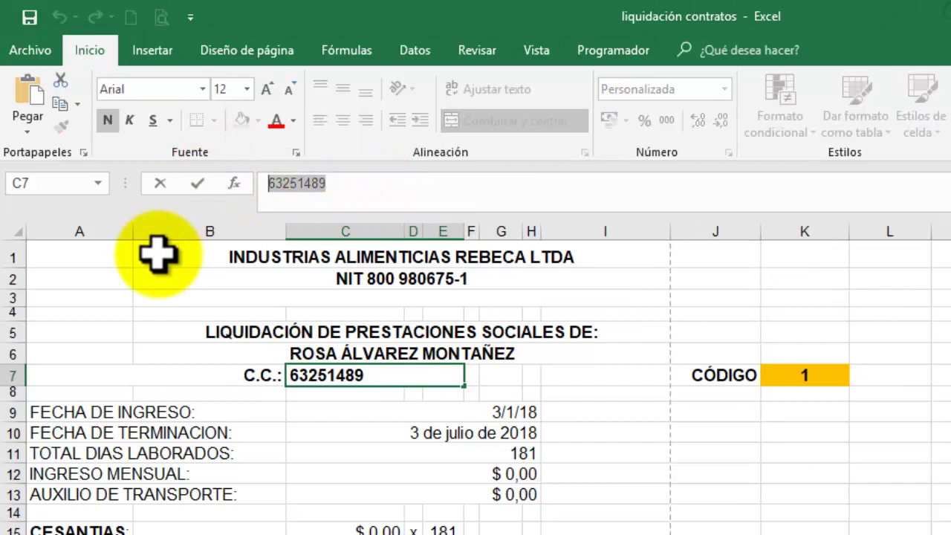
pyautogui.hotkey('ctrl', 'v')
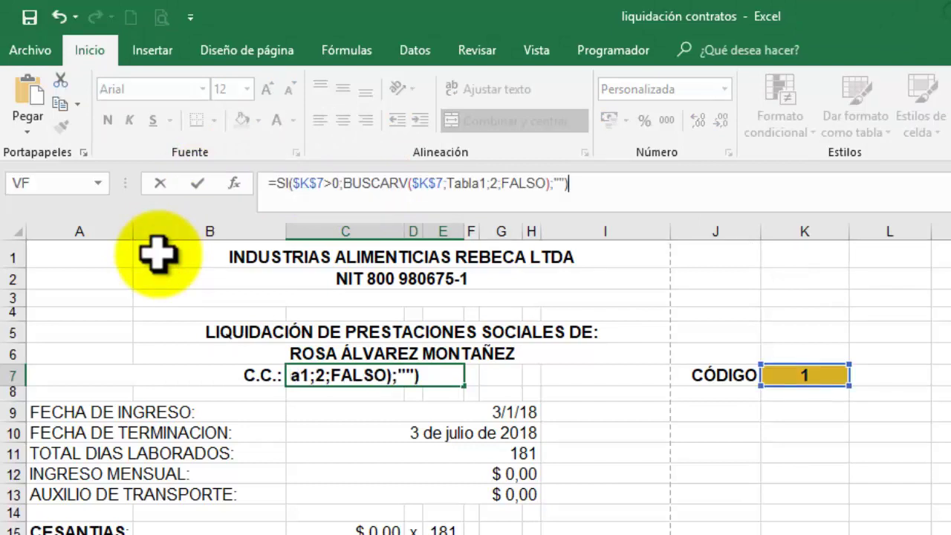
pyautogui.press('Return')
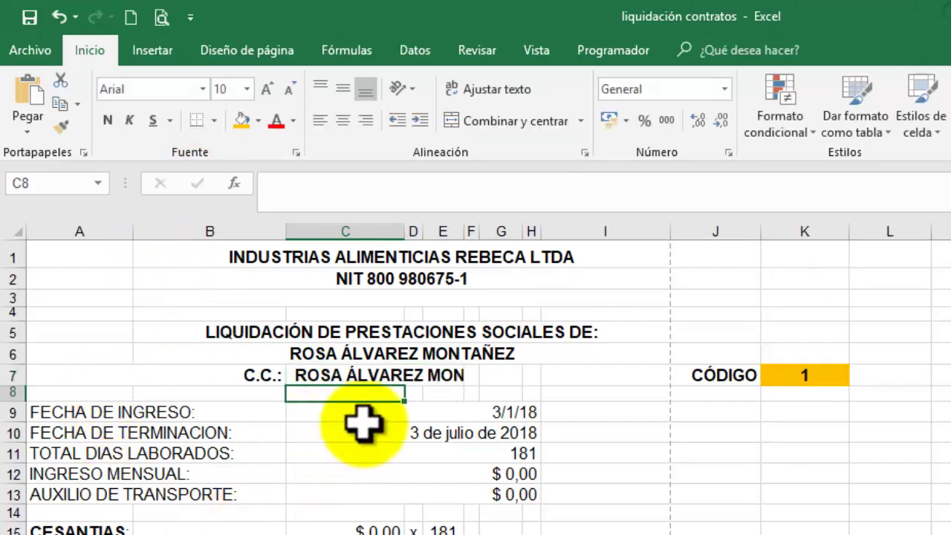
# - Replace the FECHA DE INGRESO and FECHA DE TERMINACION values in C9 and C10 with the copied SI/BUSCARV formula
pyautogui.click(439, 415)
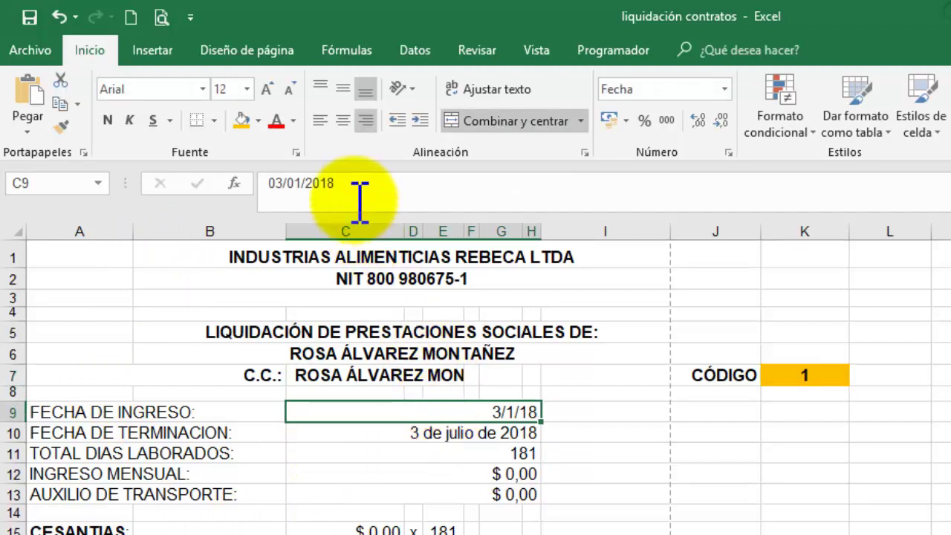
pyautogui.moveTo(367, 184); pyautogui.dragTo(223, 175)
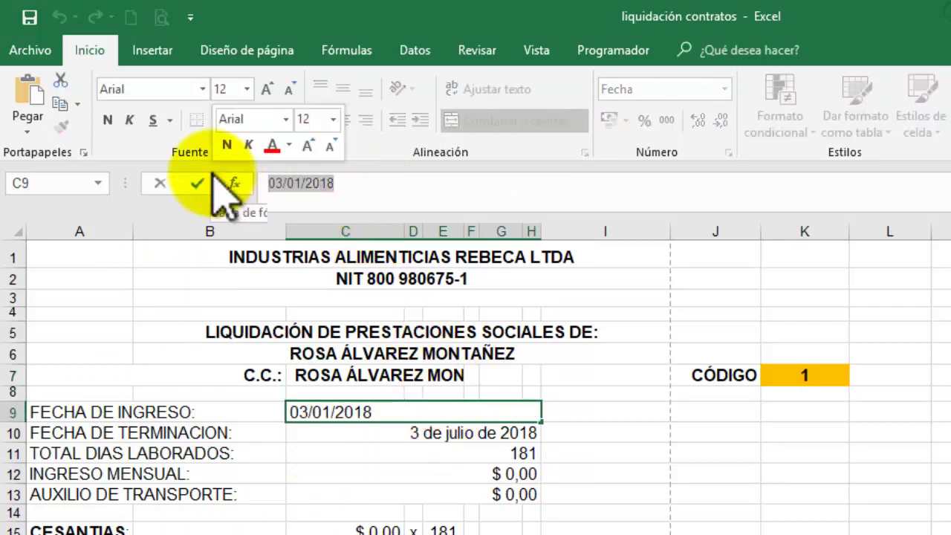
pyautogui.hotkey('ctrl', 'v')
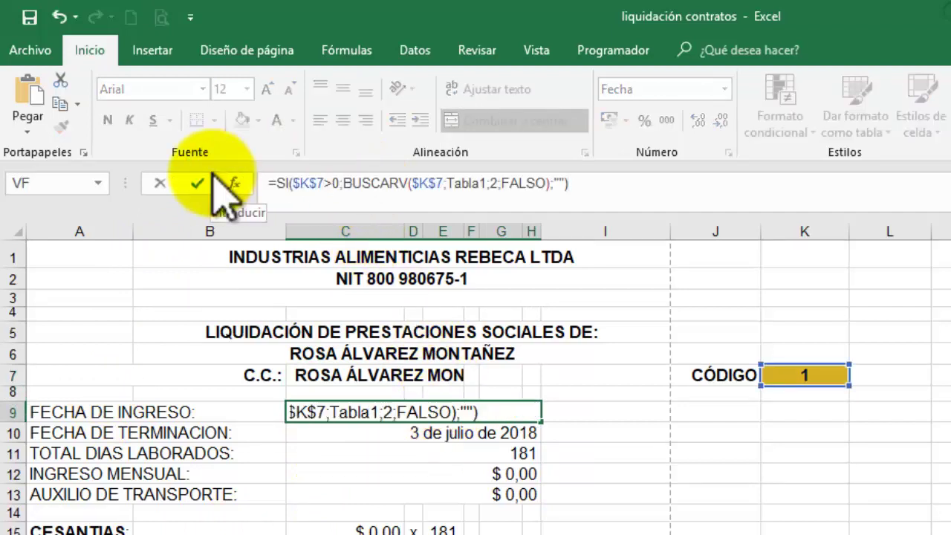
pyautogui.press('Return')
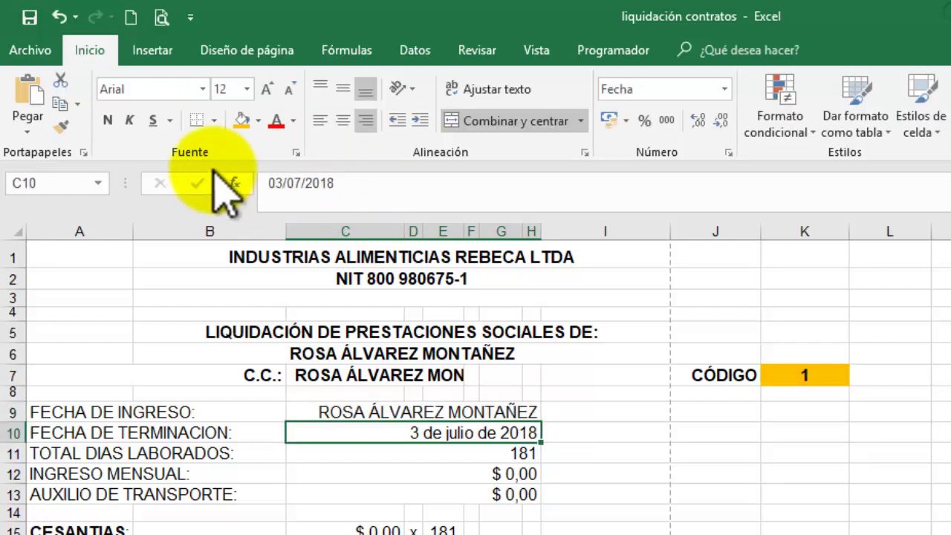
pyautogui.click(343, 183)
pyautogui.moveTo(344, 183); pyautogui.dragTo(223, 183)
pyautogui.hotkey('ctrl', 'v')
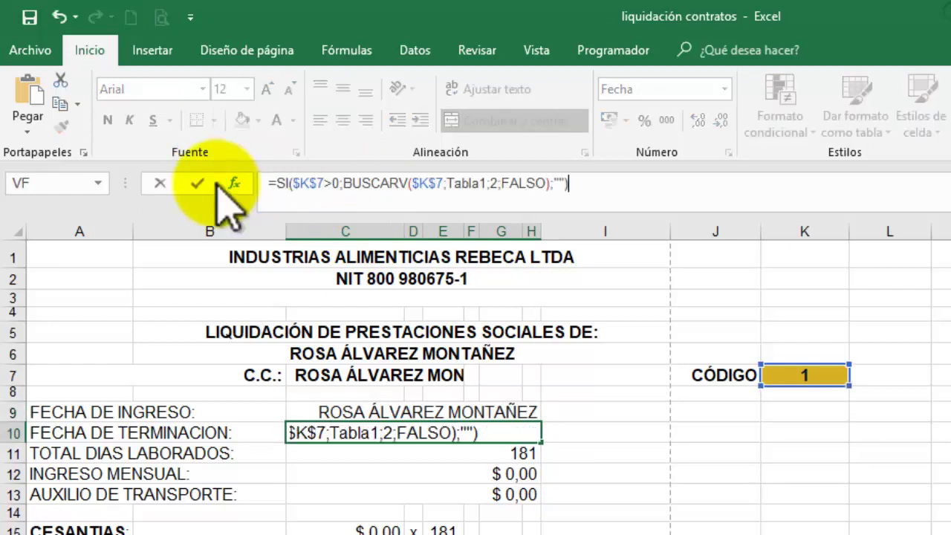
pyautogui.press('Return')
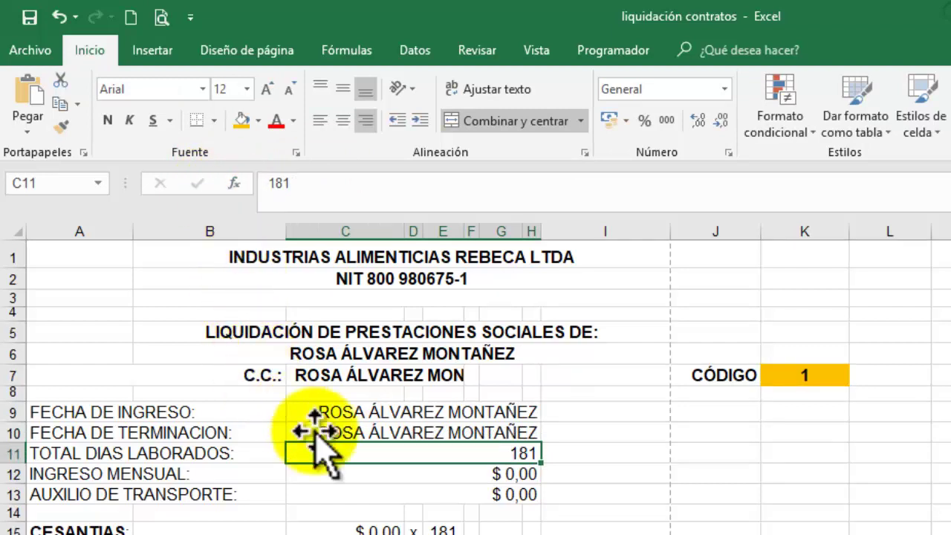
# - Paste the copied SI/BUSCARV formula into the INGRESO MENSUAL and AUXILIO DE TRANSPORTE cells, C12 and C13
pyautogui.click(434, 474)
pyautogui.click(278, 183)
pyautogui.moveTo(278, 183); pyautogui.dragTo(239, 180)
pyautogui.hotkey('ctrl', 'v')
pyautogui.press('Return')
pyautogui.hotkey('ctrl', 'v')
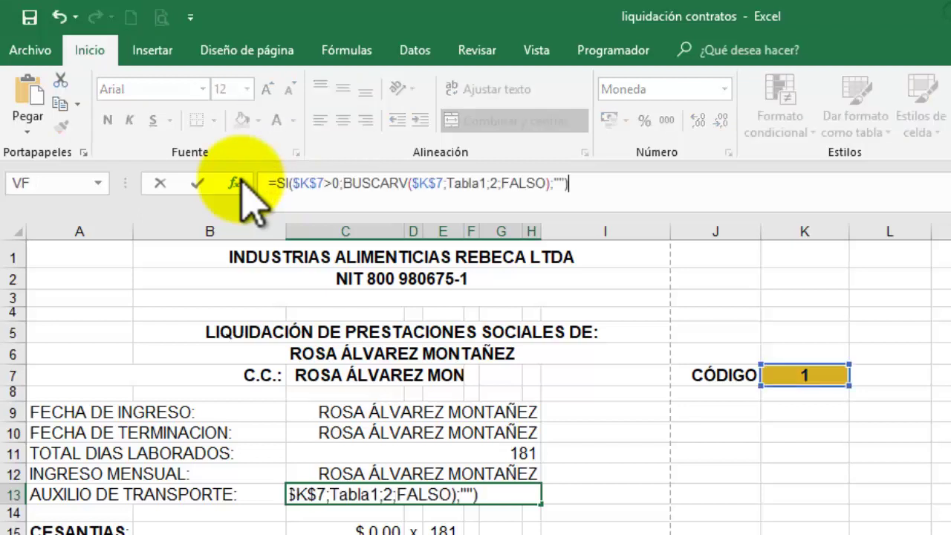
pyautogui.press('Return')
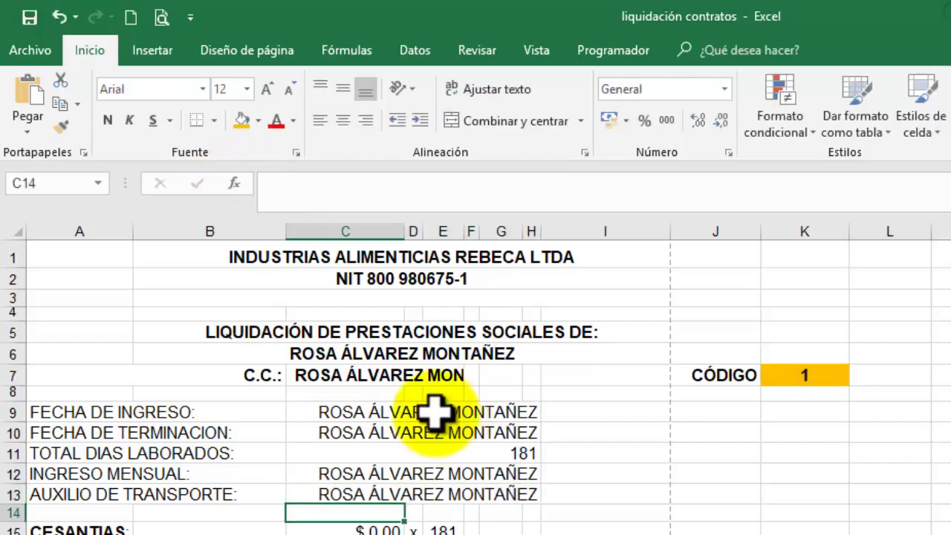
# - Test the pasted formulas by entering 2 as the CÓDIGO in K7, and set the code back to 1
pyautogui.click(415, 376)
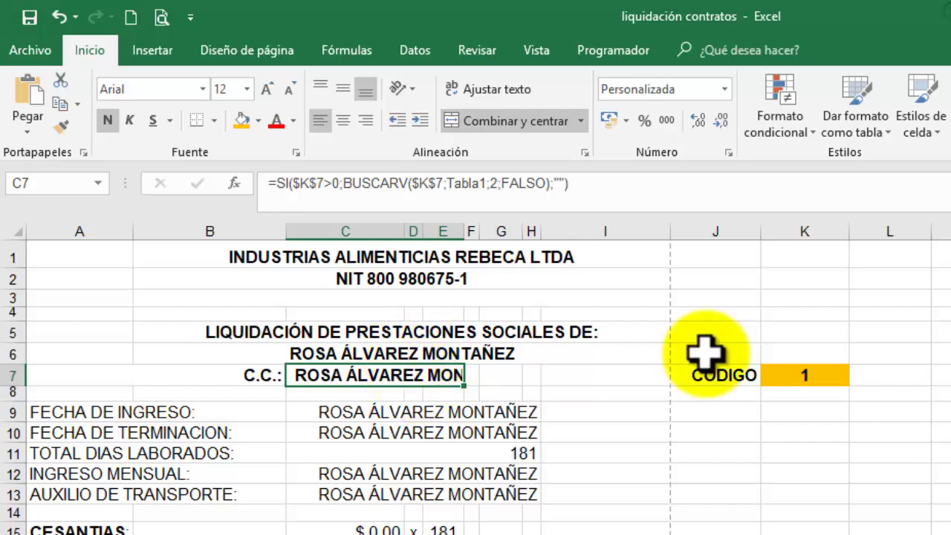
pyautogui.click(781, 383)
pyautogui.write('2')
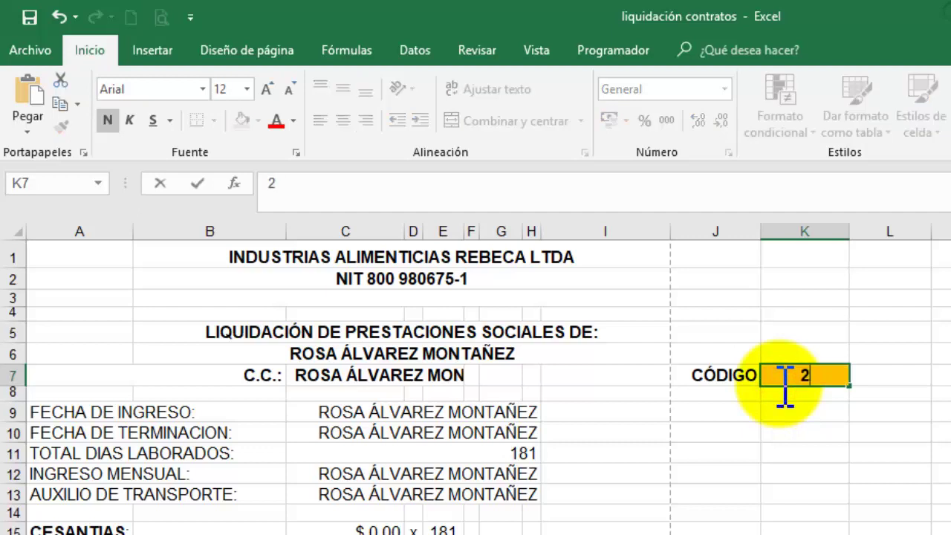
pyautogui.press('Return')
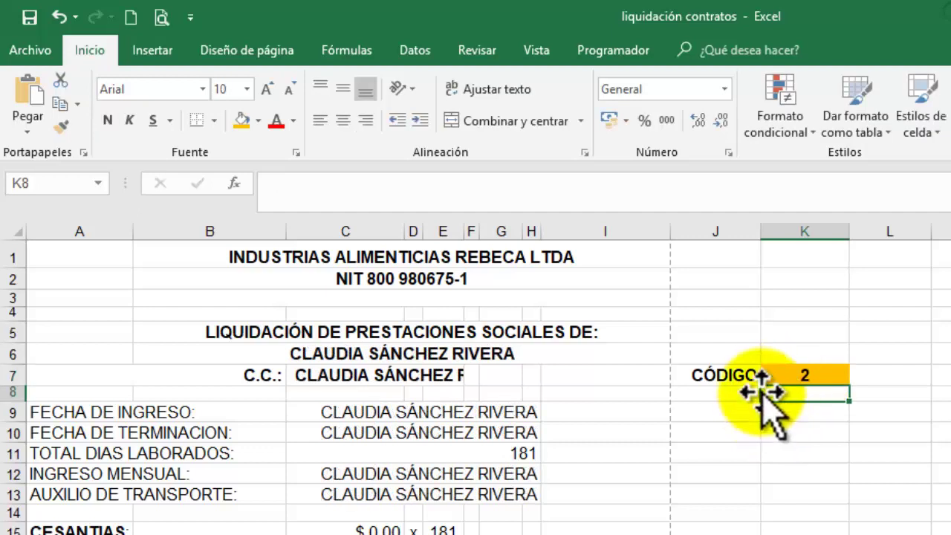
pyautogui.click(816, 376)
pyautogui.doubleClick(815, 376)
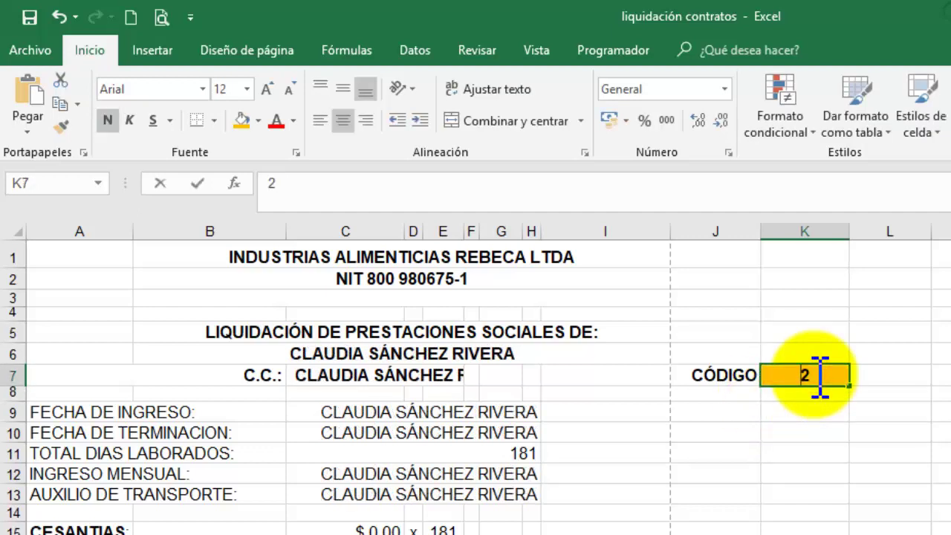
pyautogui.press('BackSpace')
pyautogui.write('1')
pyautogui.press('Return')
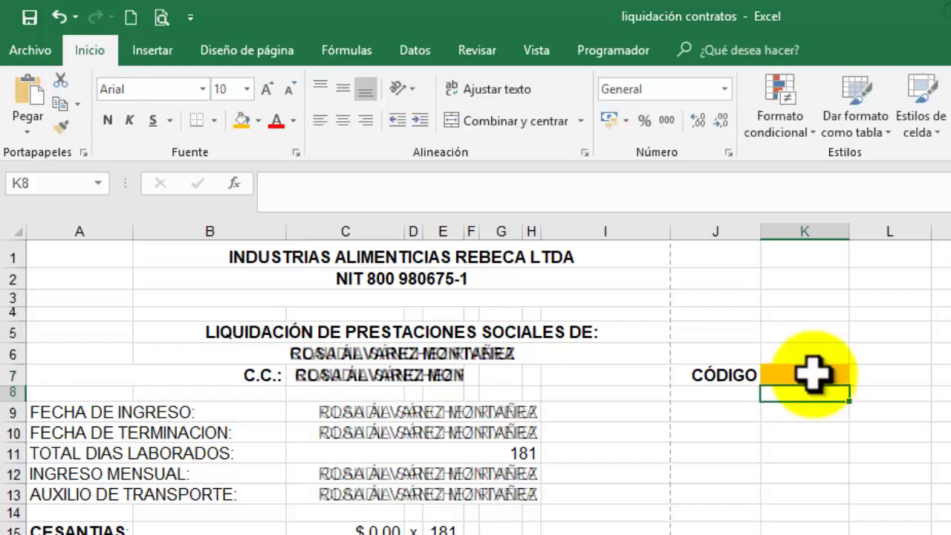
# - Check the position of the IDENTIFICACIÓN column in the employee table and set the BUSCARV column index in C7 to 3
pyautogui.click(317, 373)
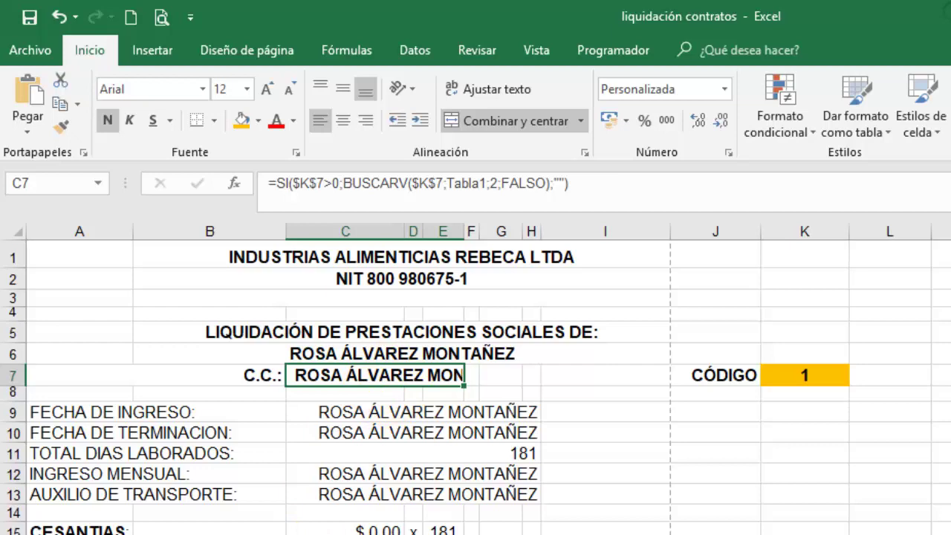
pyautogui.hotkey('ctrl', 'pageup')
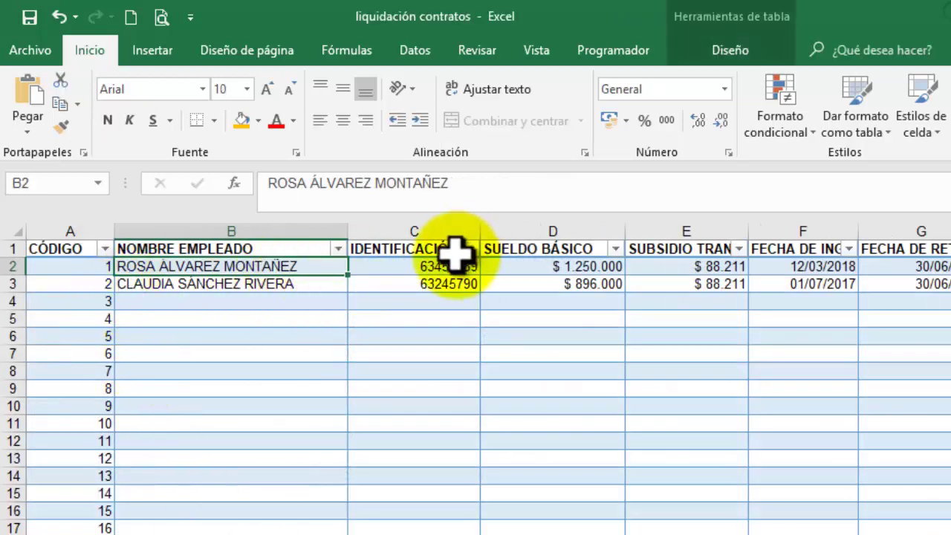
pyautogui.click(451, 265)
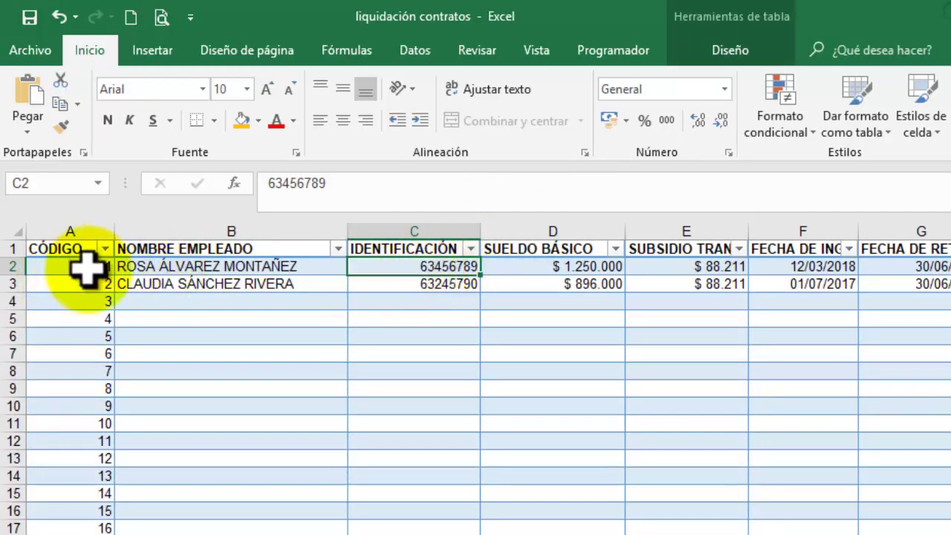
pyautogui.moveTo(85, 269); pyautogui.dragTo(446, 269)
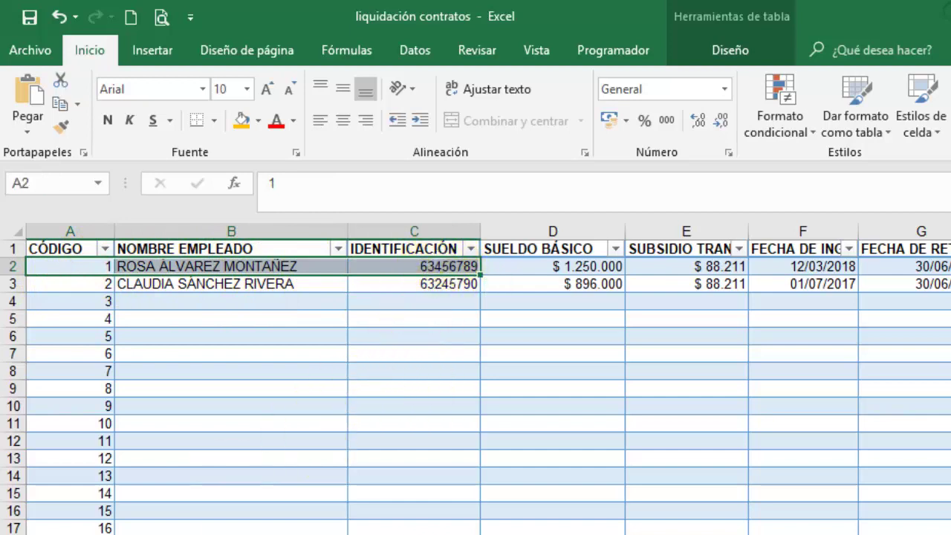
pyautogui.hotkey('ctrl', 'pagedown')
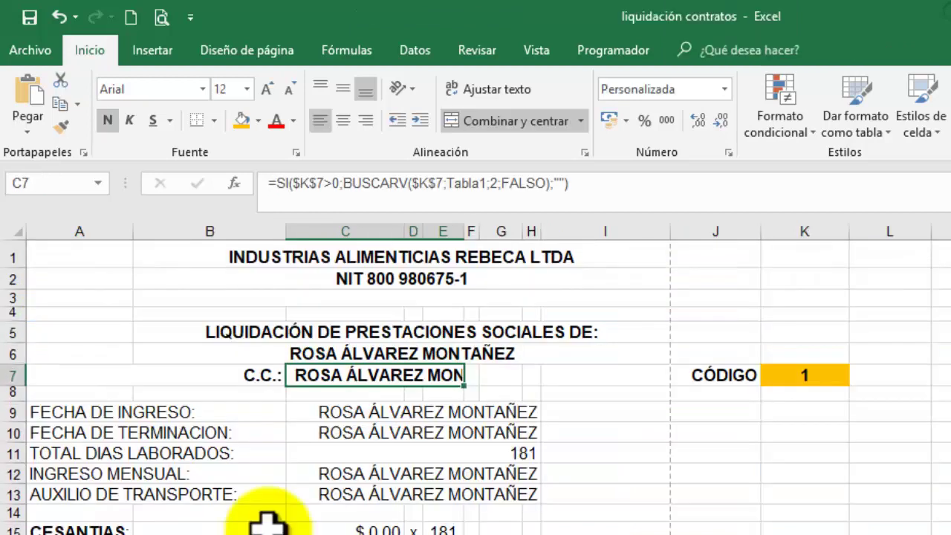
pyautogui.click(493, 183)
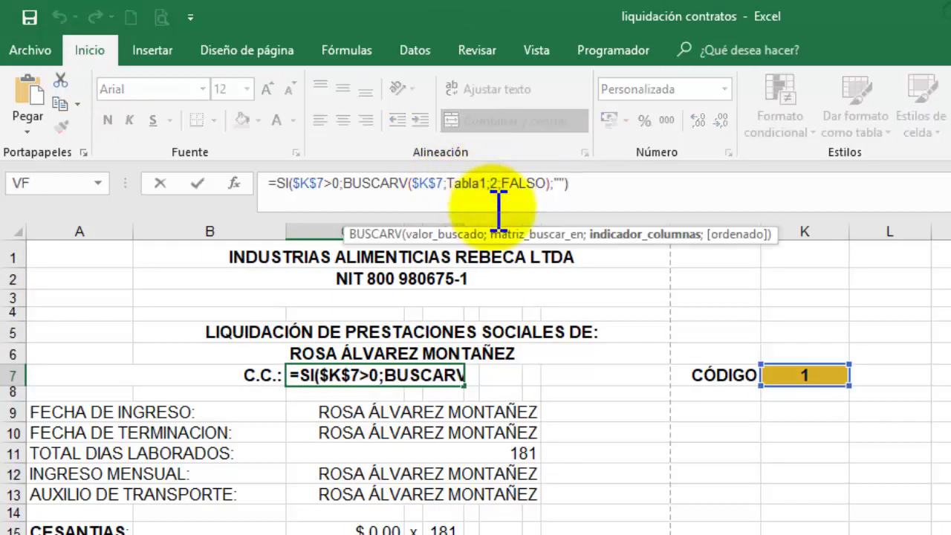
pyautogui.write('3')
pyautogui.press('Delete')
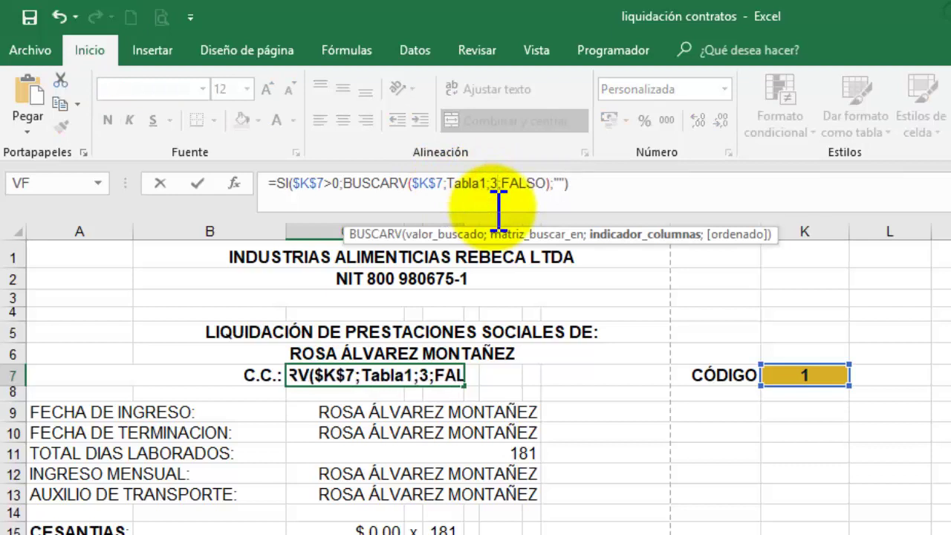
pyautogui.press('Return')
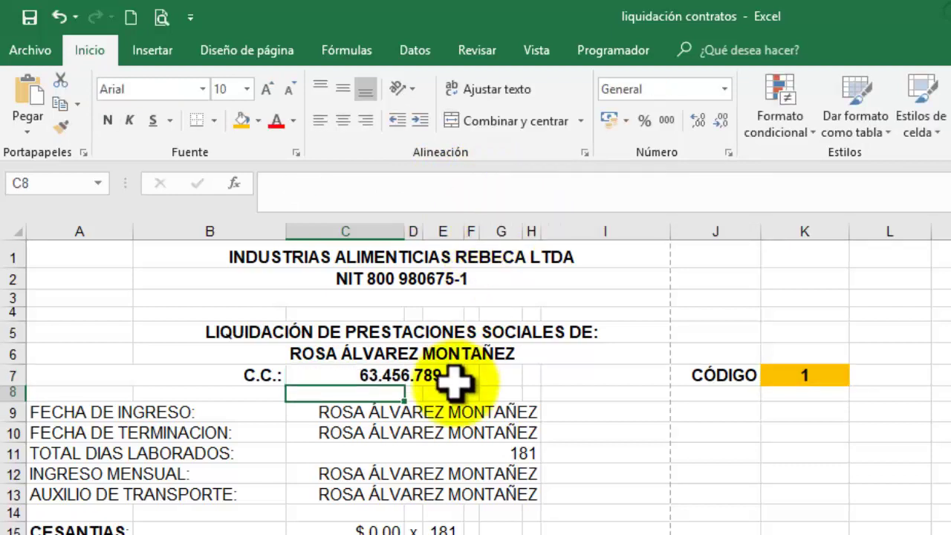
# - Check the position of the FECHA DE INGRESO column in the employee table and set the BUSCARV column index in C9 to 6
pyautogui.click(453, 410)
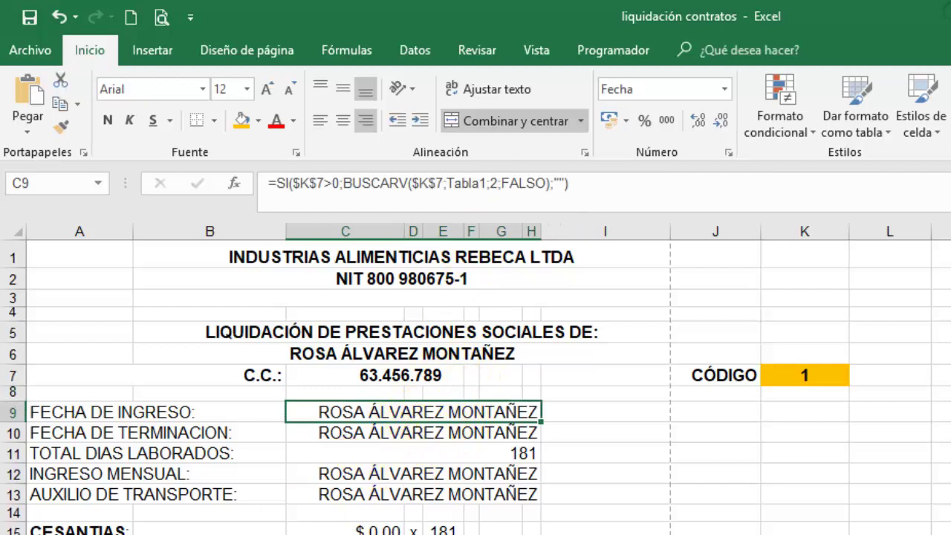
pyautogui.click(223, 533)
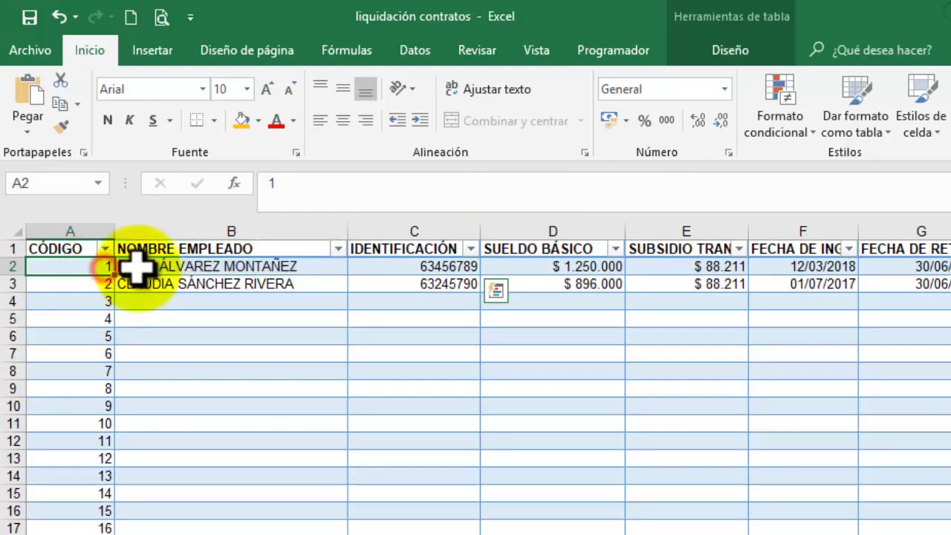
pyautogui.moveTo(107, 264); pyautogui.dragTo(792, 260)
pyautogui.click(364, 534)
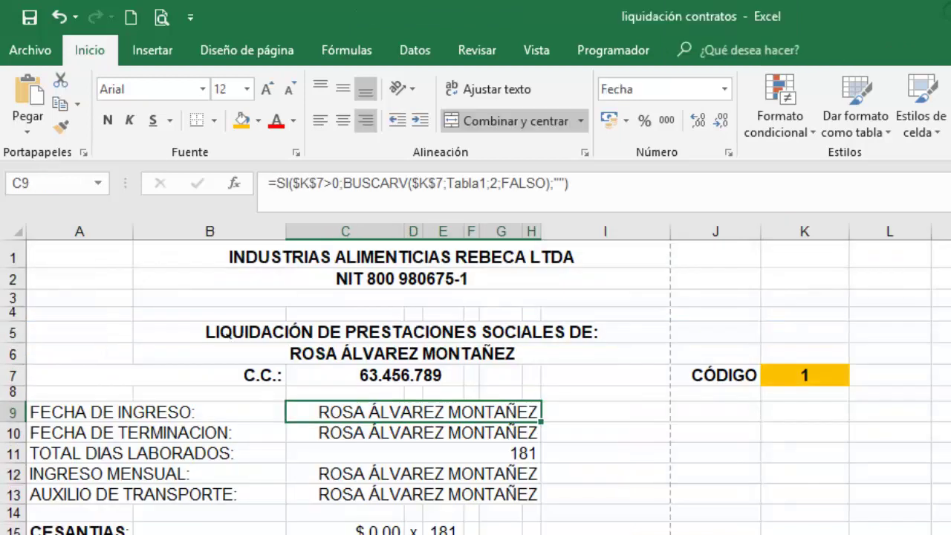
pyautogui.click(495, 182)
pyautogui.write('6')
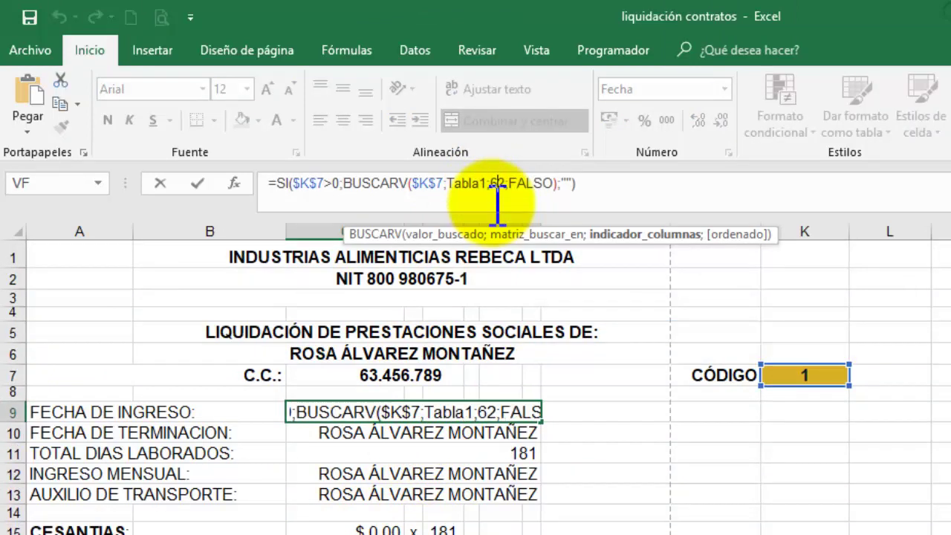
pyautogui.press('Delete')
pyautogui.press('Return')
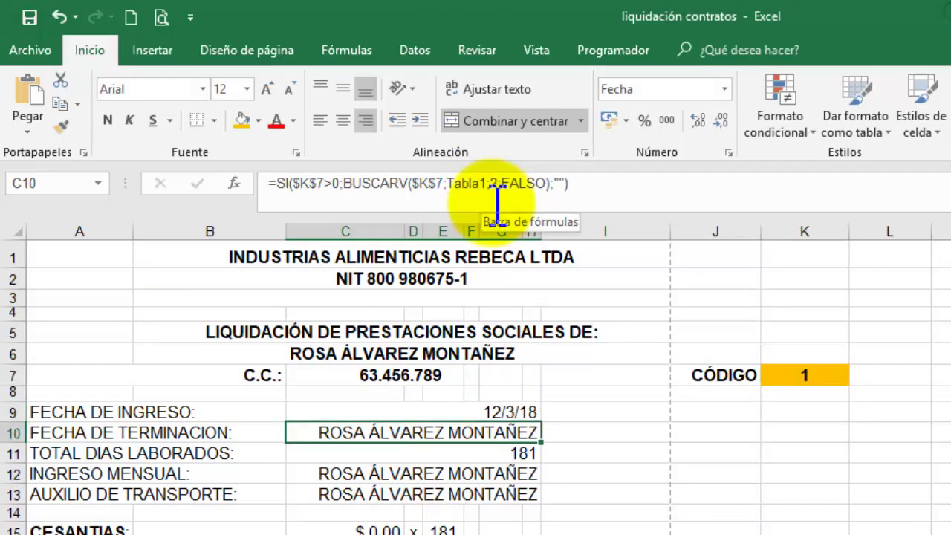
# - Set the BUSCARV column index in the FECHA DE TERMINACION formula, C10, to 7
pyautogui.click(492, 185)
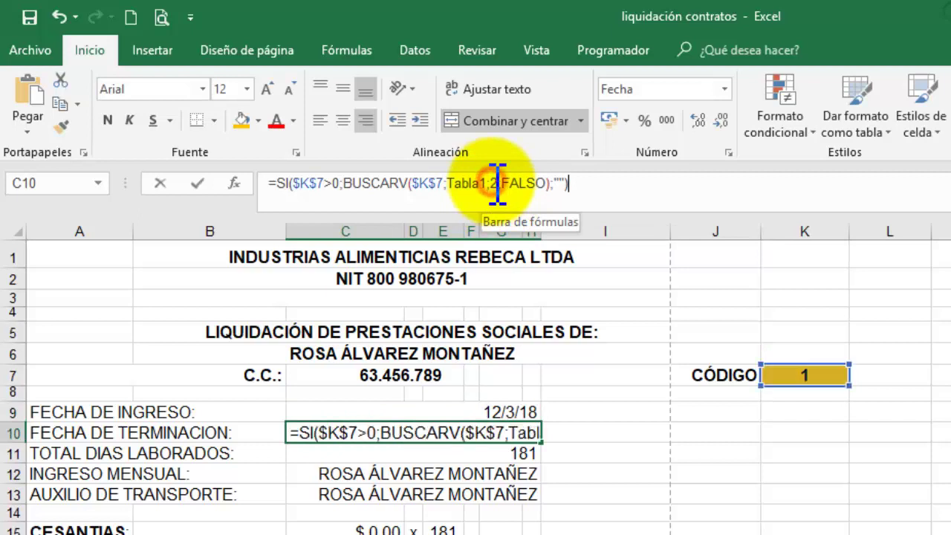
pyautogui.write('7')
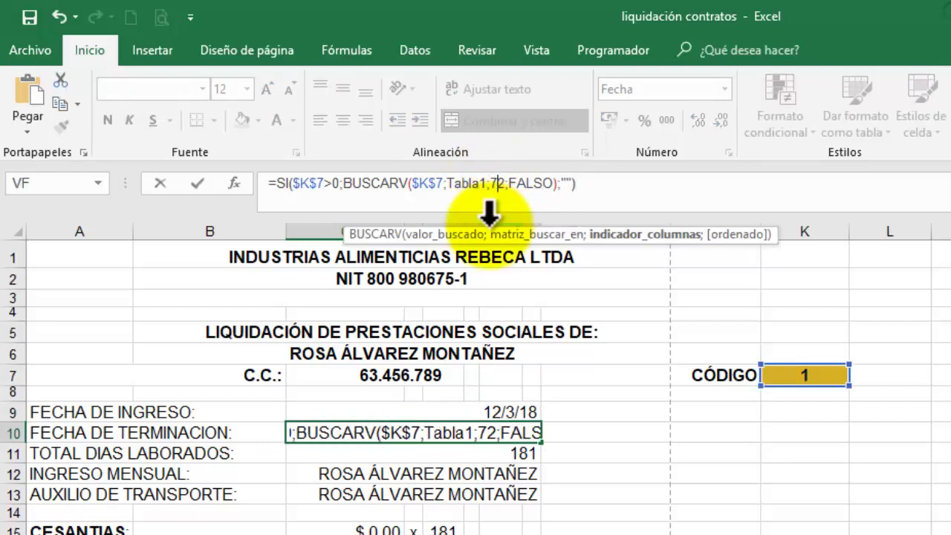
pyautogui.press('Delete')
pyautogui.press('Return')
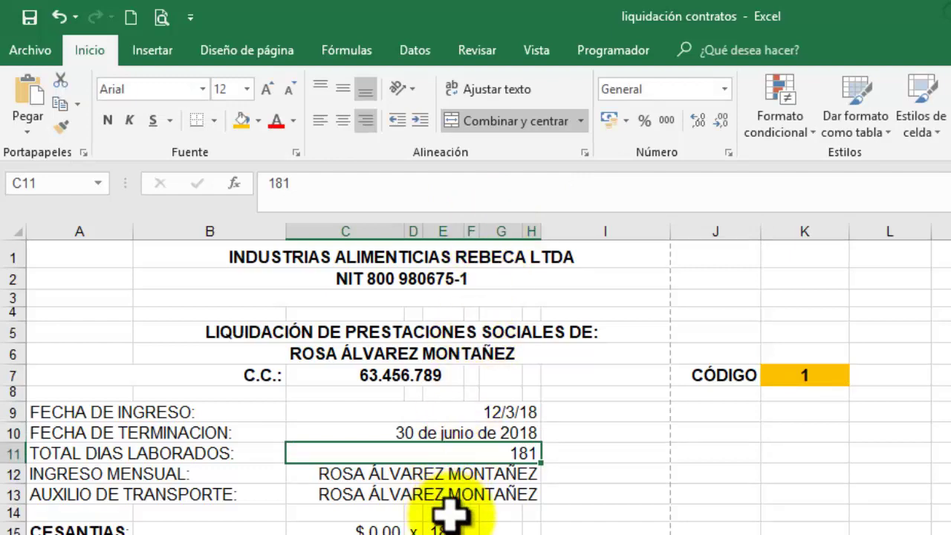
# - Check the SUELDO BÁSICO column's position in the employee table and set the BUSCARV column index to 4 in C12 and 5 in C13
pyautogui.click(486, 476)
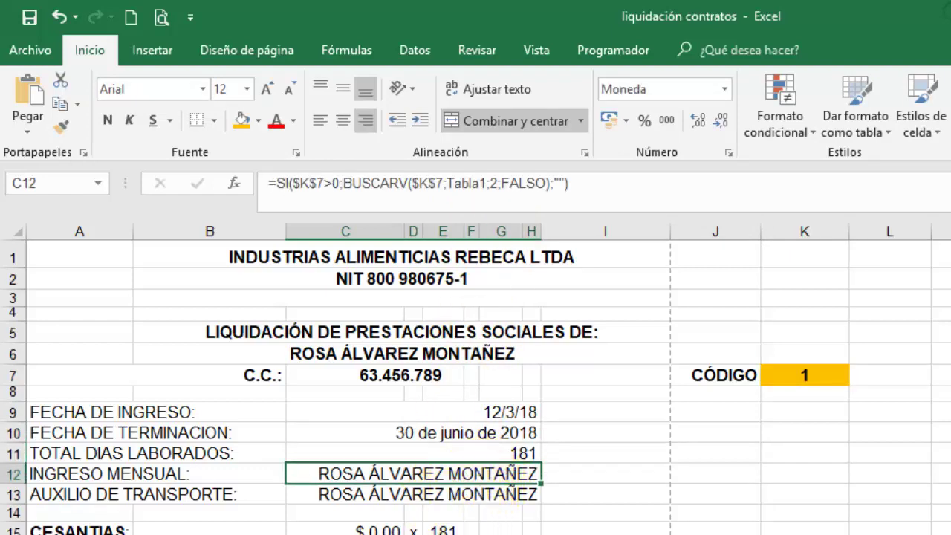
pyautogui.hotkey('ctrl', 'pageup')
pyautogui.moveTo(77, 271); pyautogui.dragTo(562, 264)
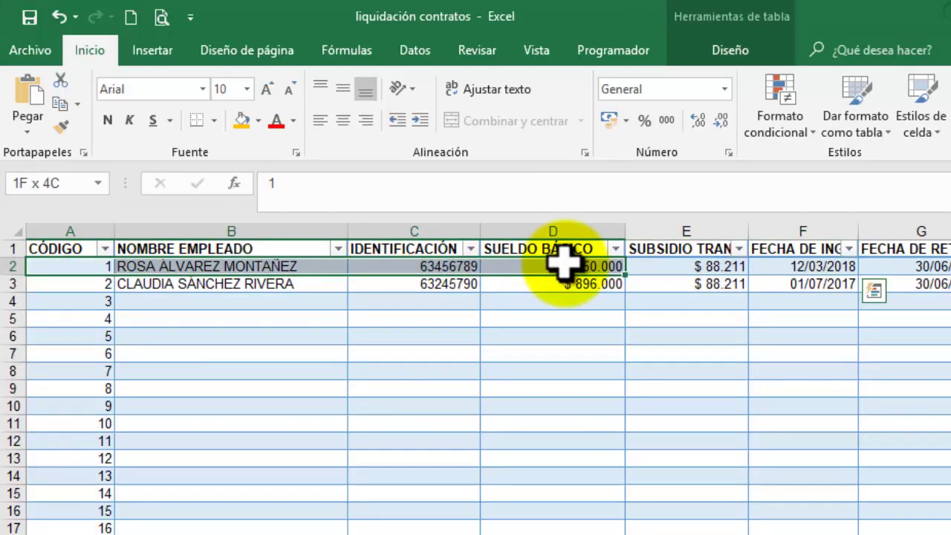
pyautogui.moveTo(562, 260); pyautogui.dragTo(557, 256)
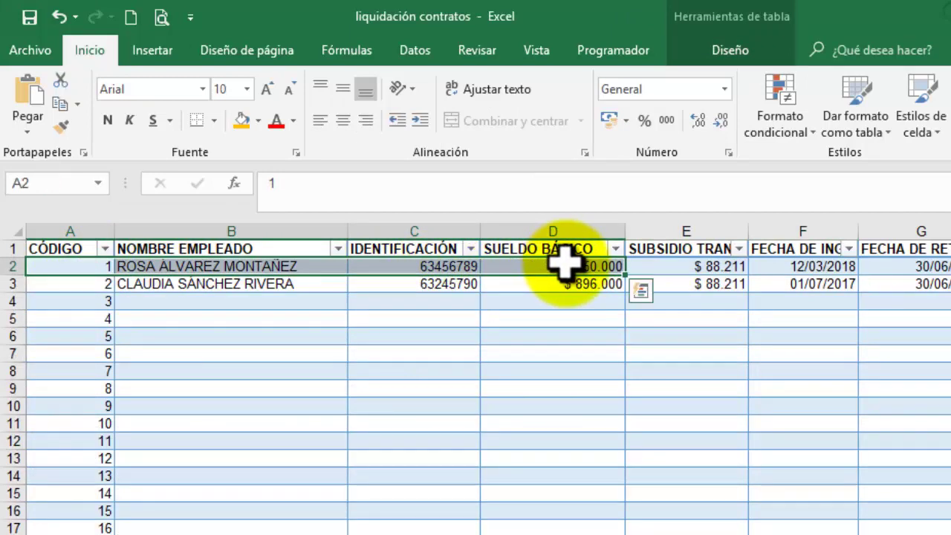
pyautogui.hotkey('ctrl', 'pagedown')
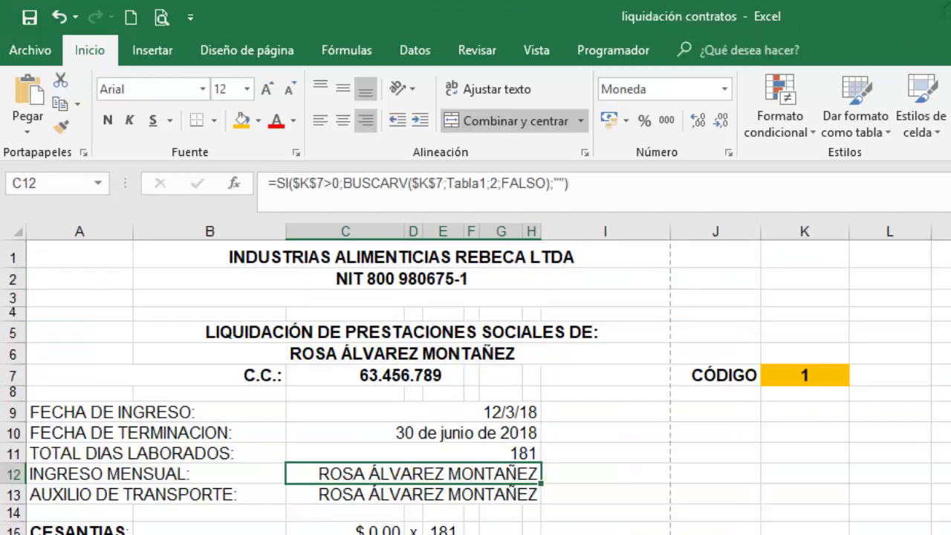
pyautogui.click(496, 178)
pyautogui.write('4')
pyautogui.press('BackSpace')
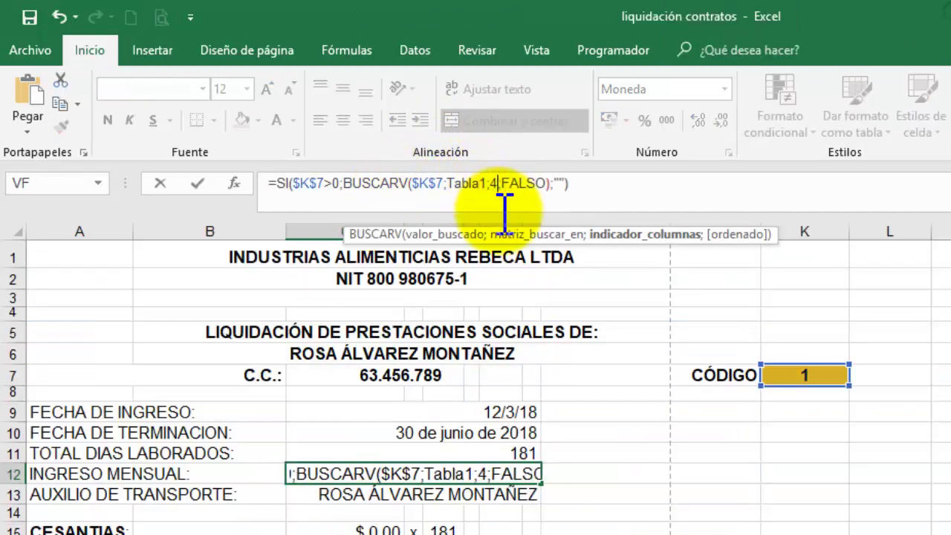
pyautogui.press('Return')
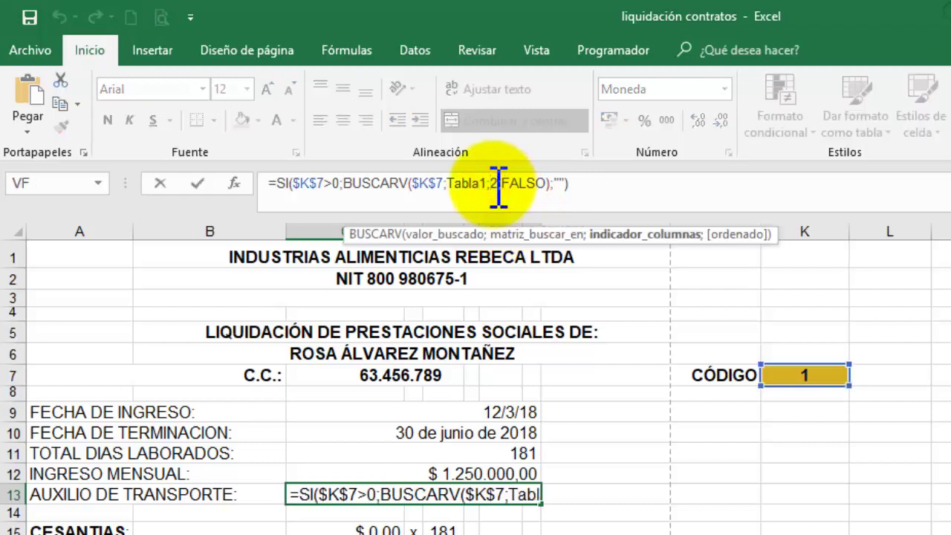
pyautogui.write('5')
pyautogui.press('Return')
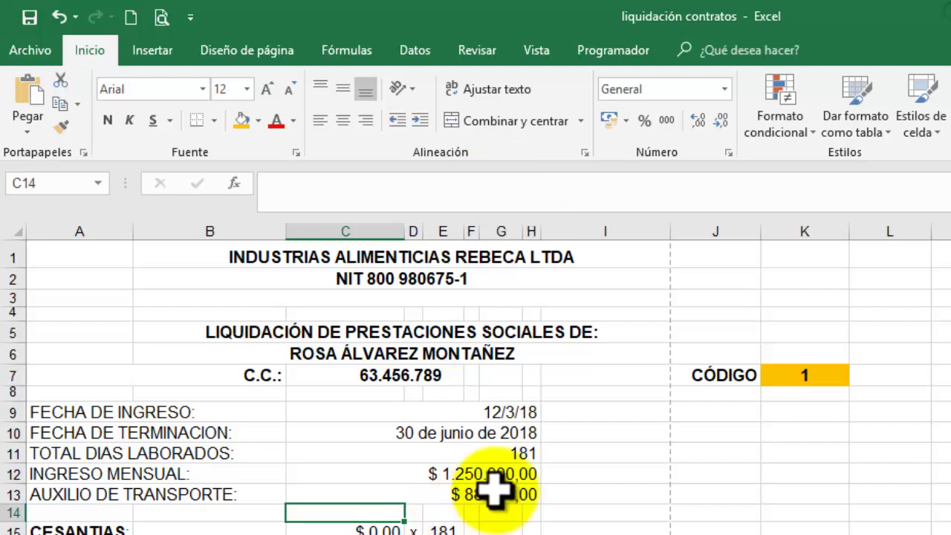
pyautogui.click(502, 411)
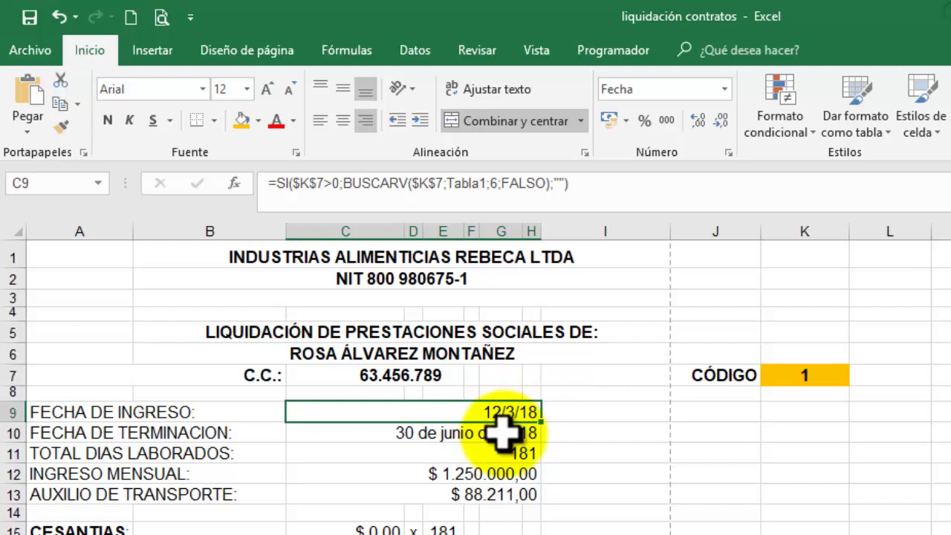
pyautogui.click(507, 430)
pyautogui.click(513, 408)
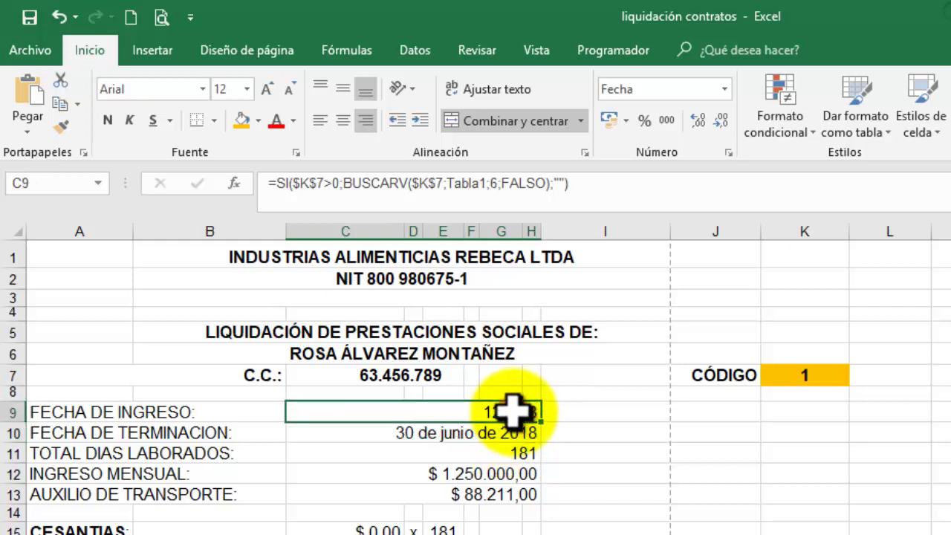
pyautogui.click(507, 428)
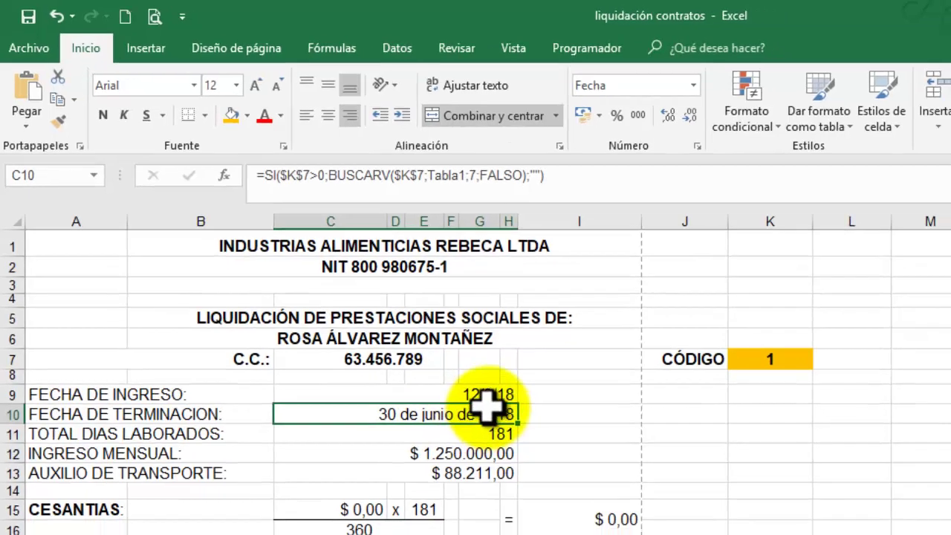
pyautogui.click(513, 411)
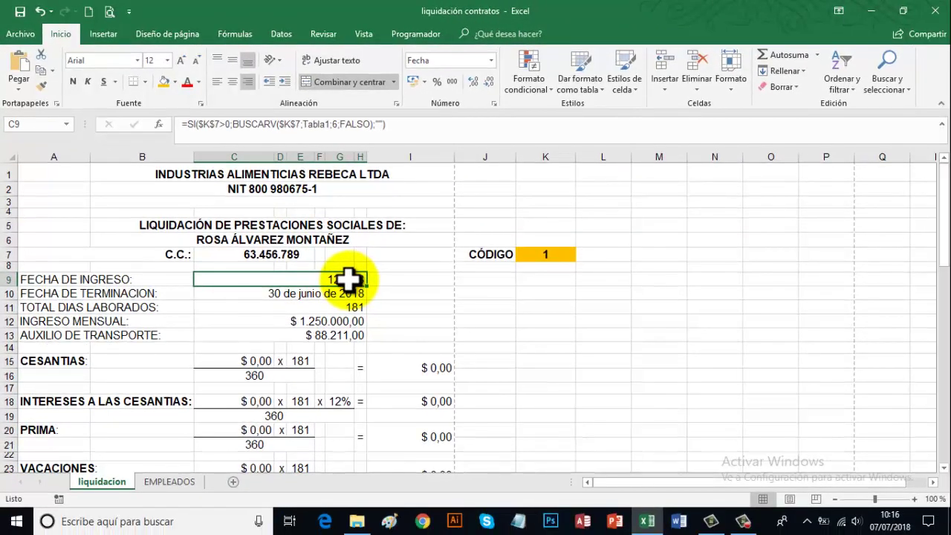
pyautogui.click(732, 83)
pyautogui.click(765, 355)
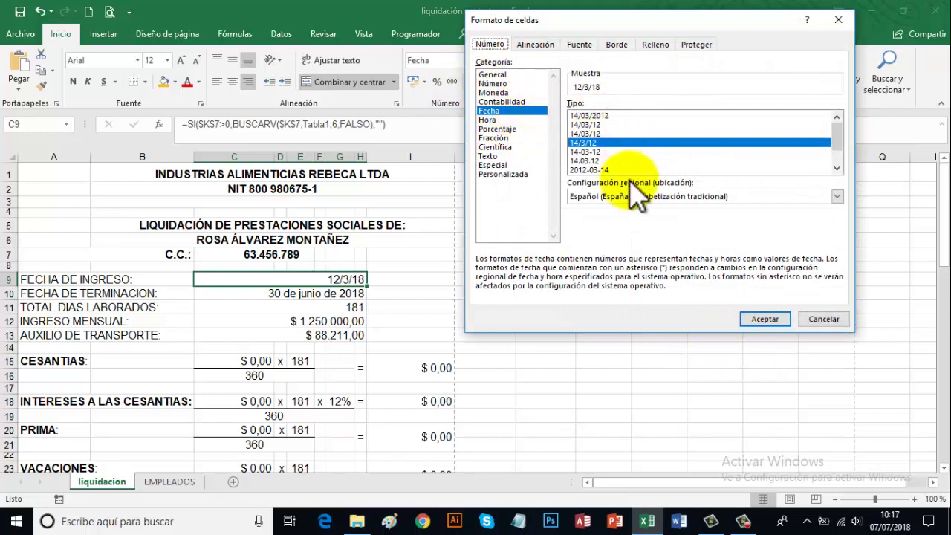
pyautogui.moveTo(836, 137); pyautogui.dragTo(844, 153)
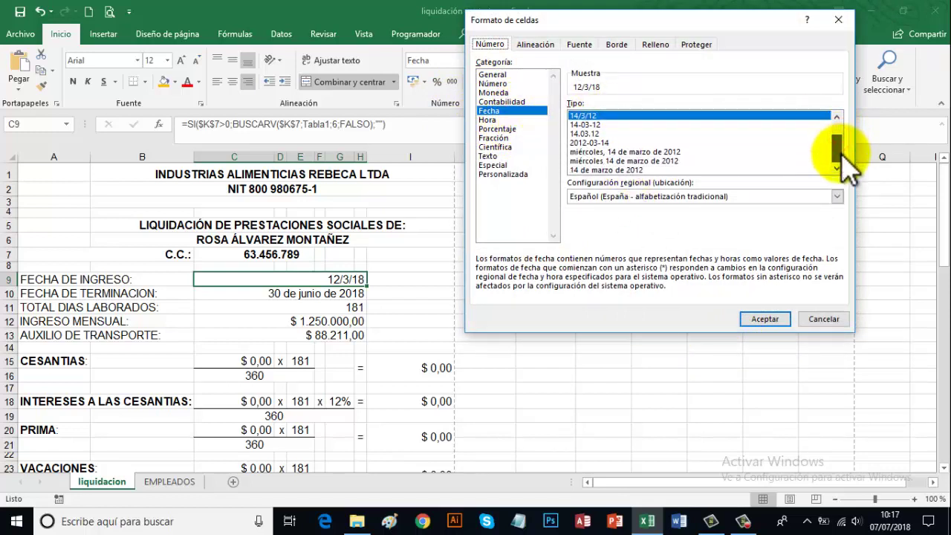
pyautogui.click(608, 169)
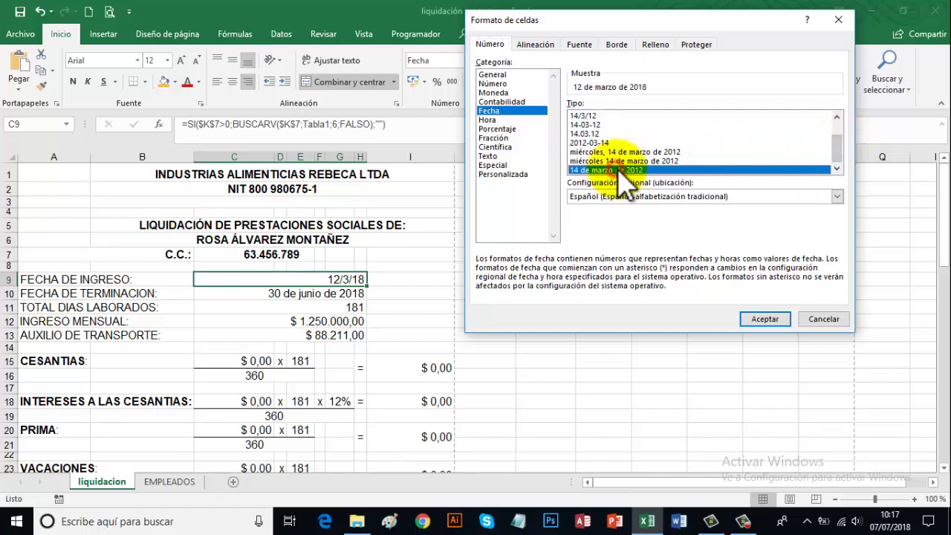
pyautogui.click(837, 20)
pyautogui.click(295, 295)
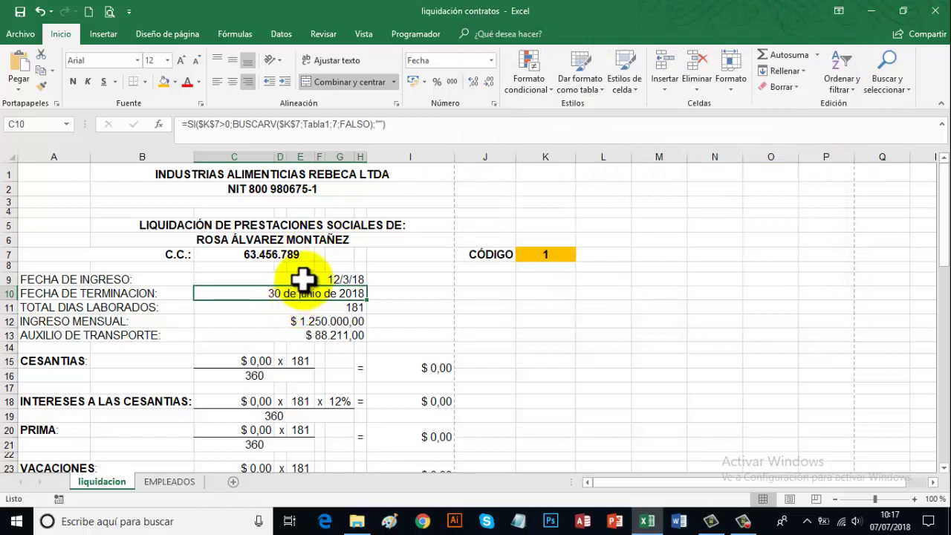
pyautogui.click(303, 279)
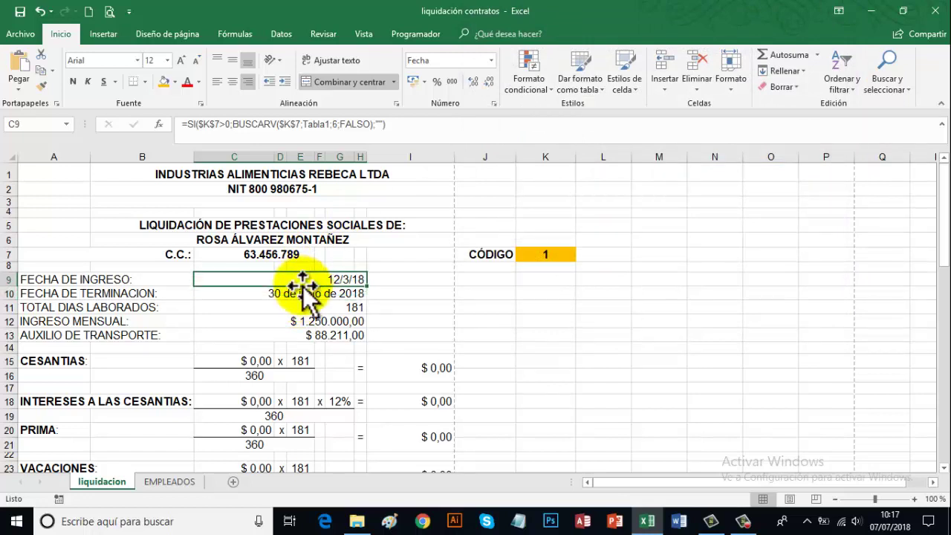
pyautogui.click(297, 293)
pyautogui.click(308, 279)
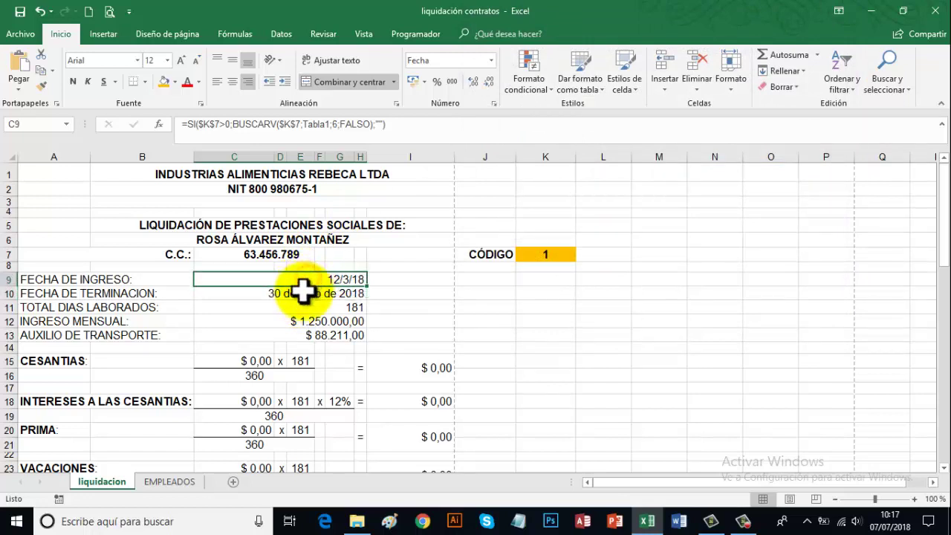
pyautogui.click(303, 294)
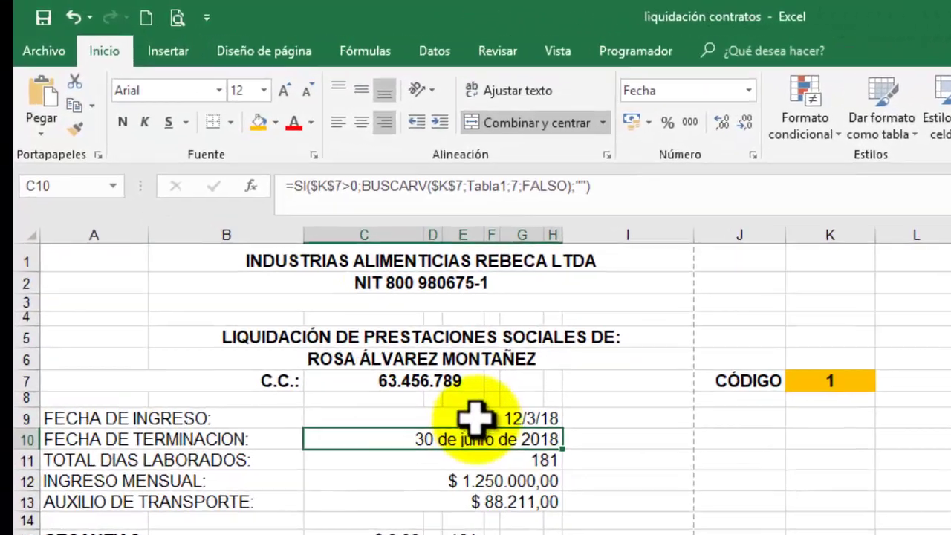
pyautogui.click(307, 280)
# - Copy the long date format of the FECHA DE TERMINACION cell, C10, to FECHA DE INGRESO, C9, with the format painter
pyautogui.click(459, 440)
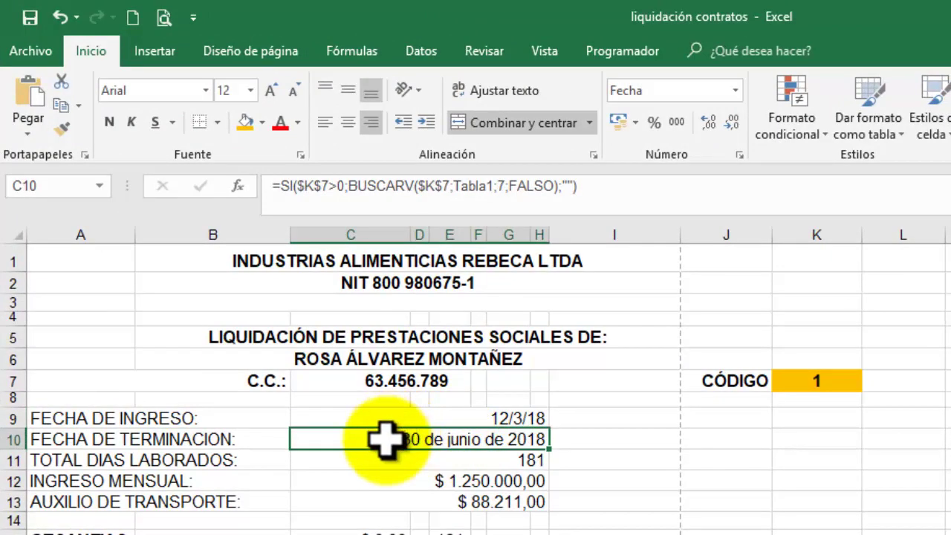
pyautogui.click(64, 128)
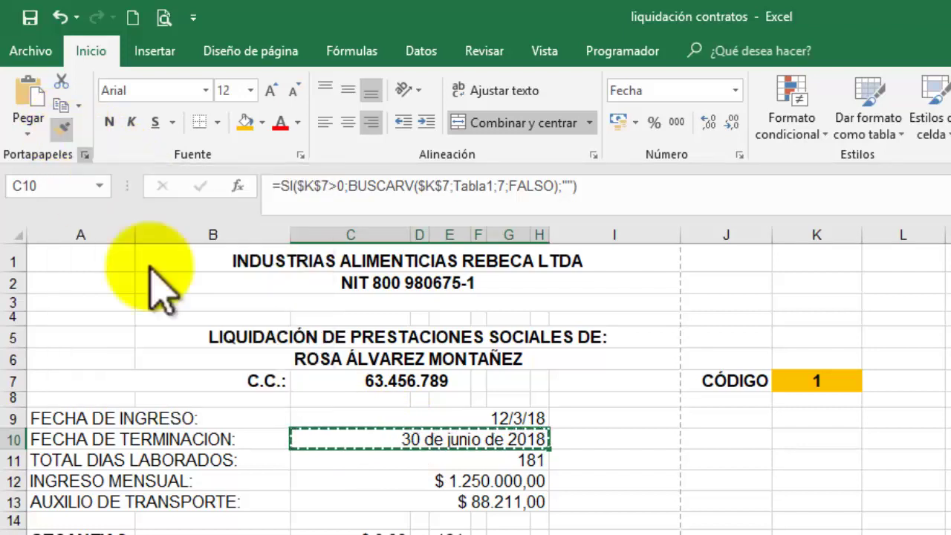
pyautogui.click(372, 416)
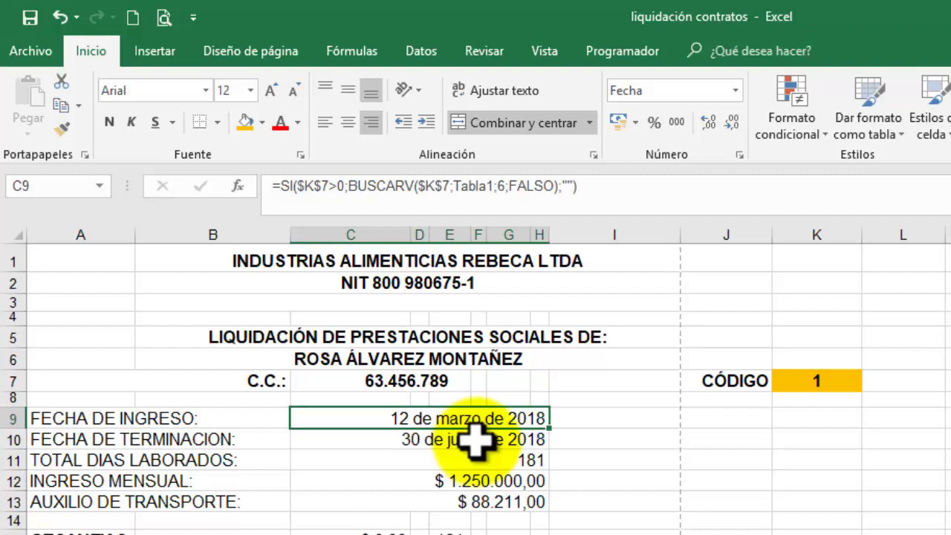
# - Replace the TOTAL DIAS LABORADOS value in C11 with the formula =C10-C9
pyautogui.click(495, 459)
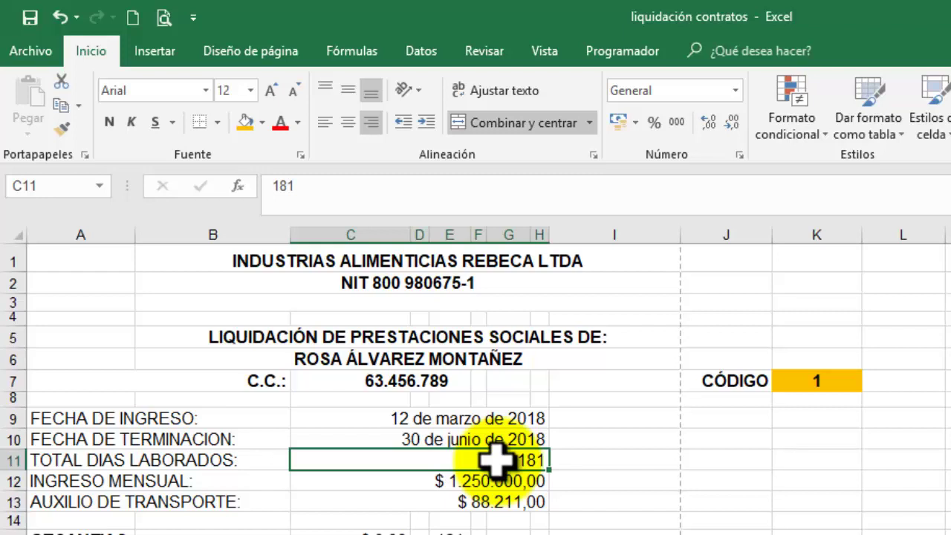
pyautogui.write('=')
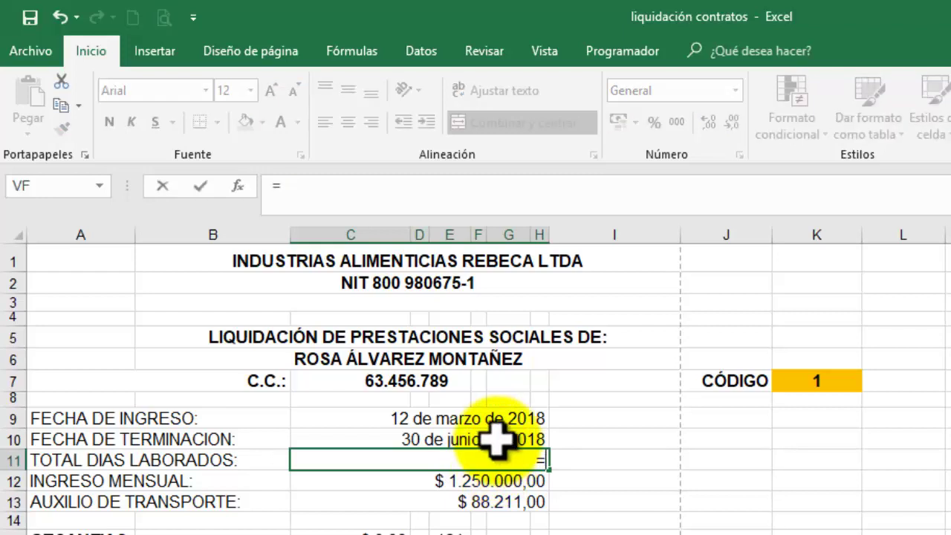
pyautogui.click(496, 440)
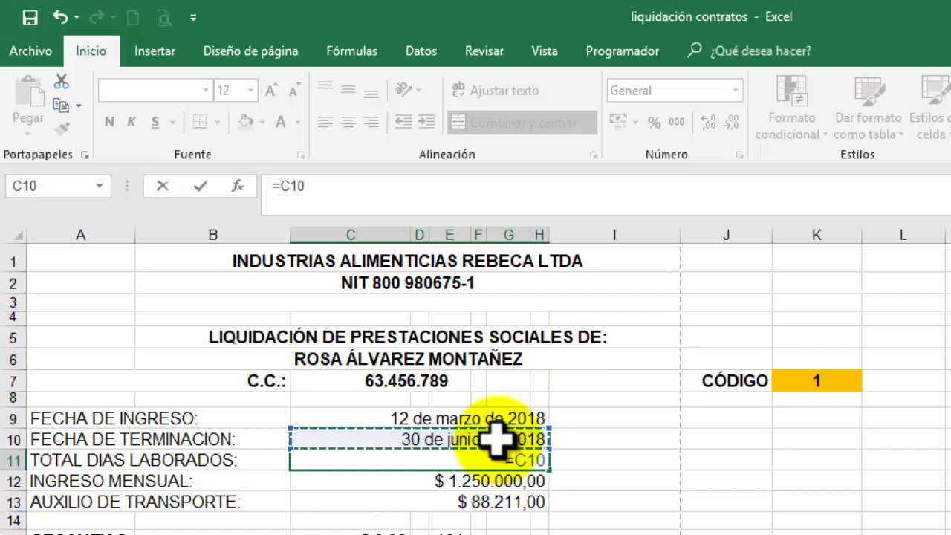
pyautogui.write('-')
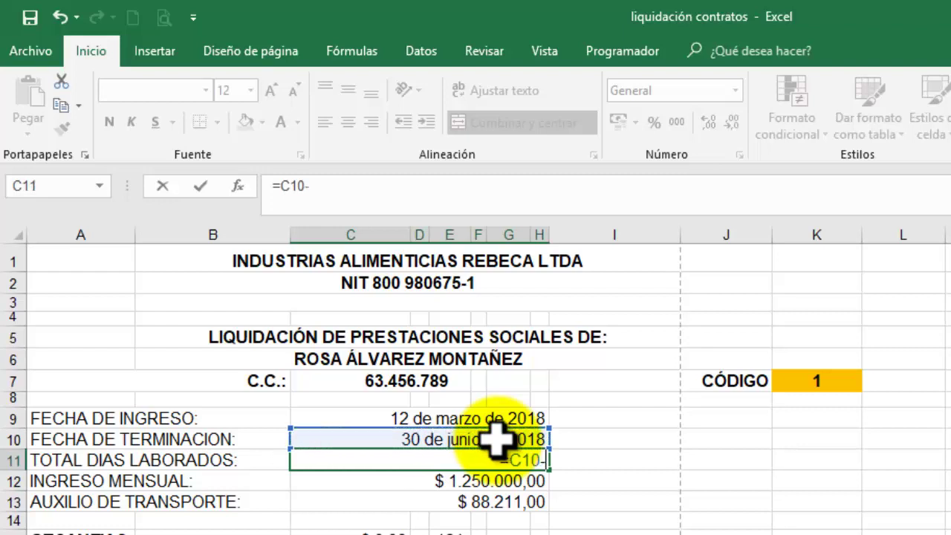
pyautogui.click(506, 416)
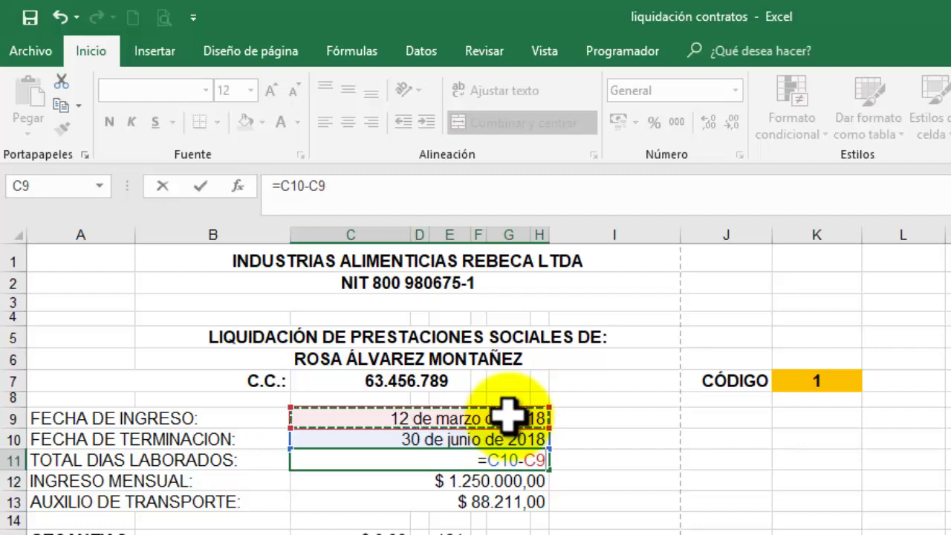
pyautogui.press('Return')
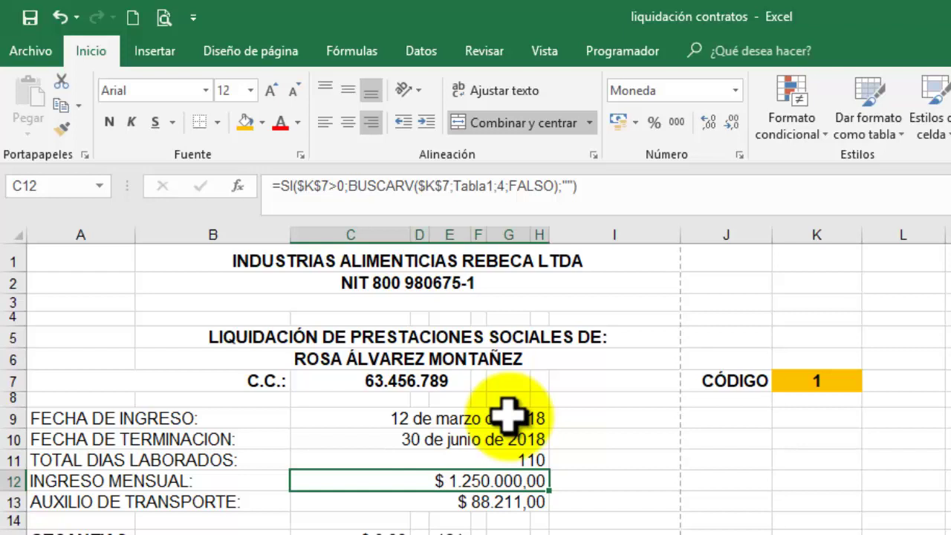
# - Test the completed lookups and day calculation by entering 2 as the CÓDIGO in K7, and set the code back to 1
pyautogui.click(827, 379)
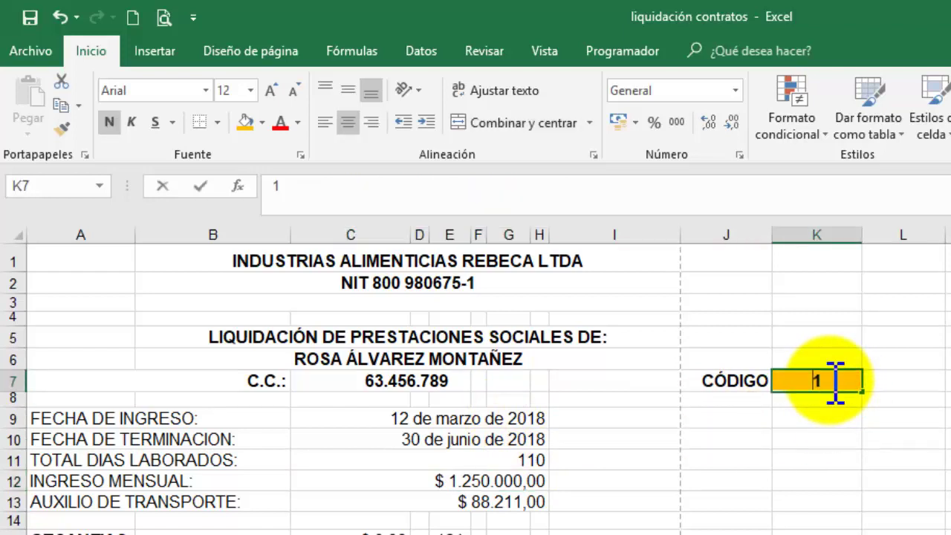
pyautogui.write('2')
pyautogui.press('Return')
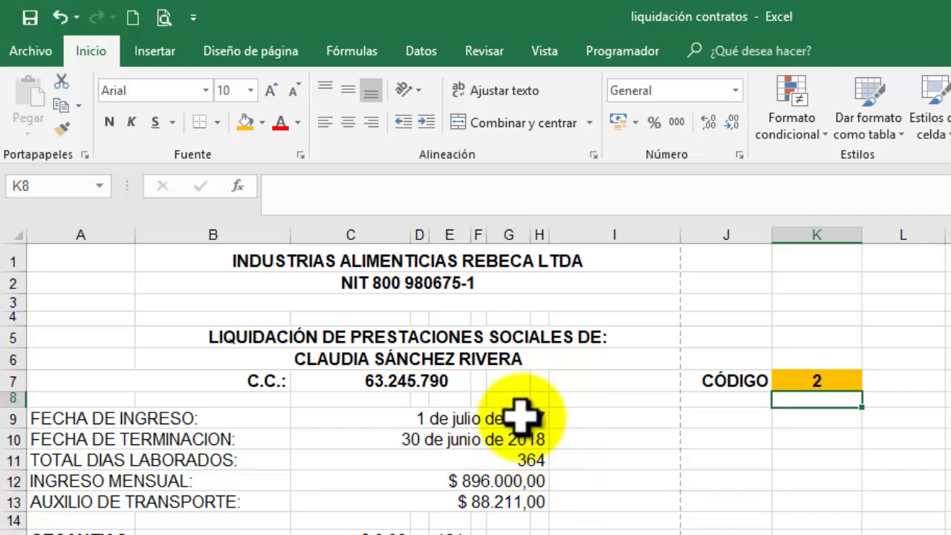
pyautogui.click(809, 379)
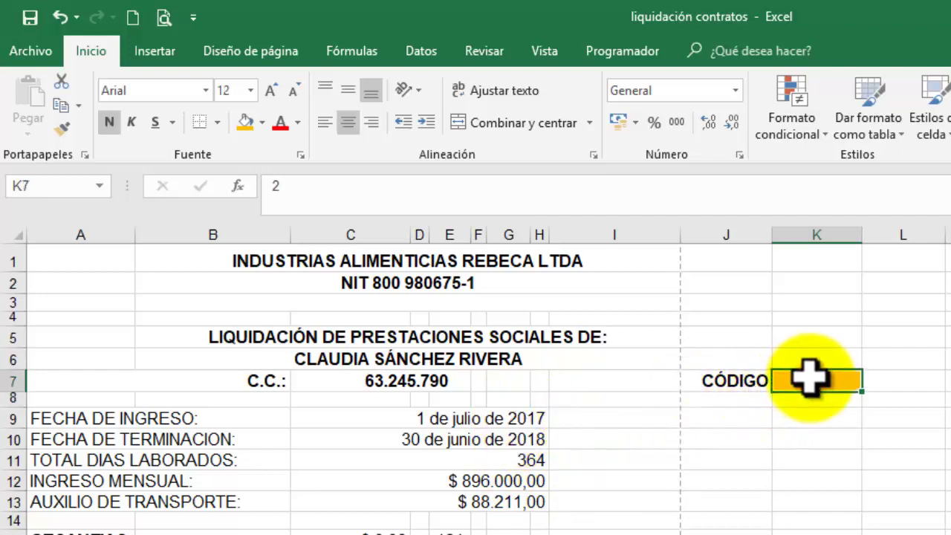
pyautogui.doubleClick(809, 379)
pyautogui.press('BackSpace')
pyautogui.write('1')
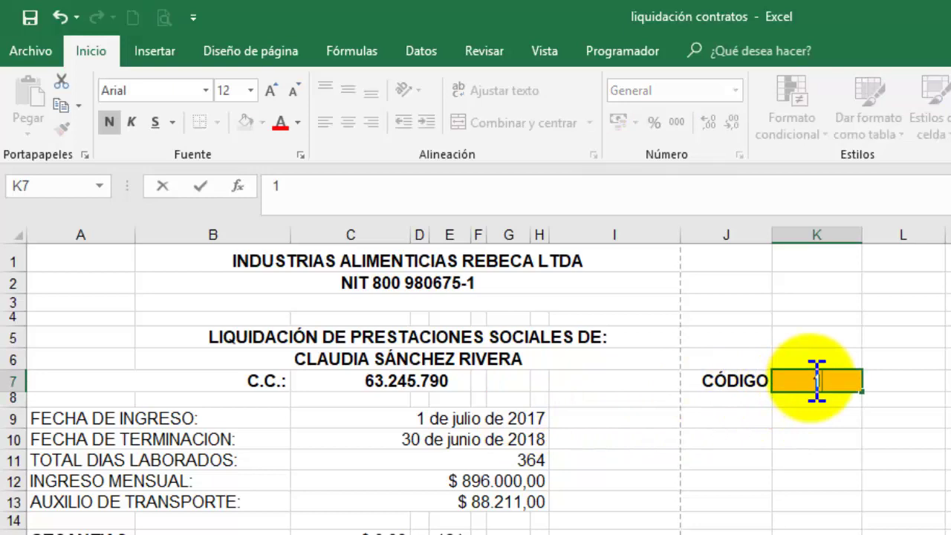
pyautogui.press('Return')
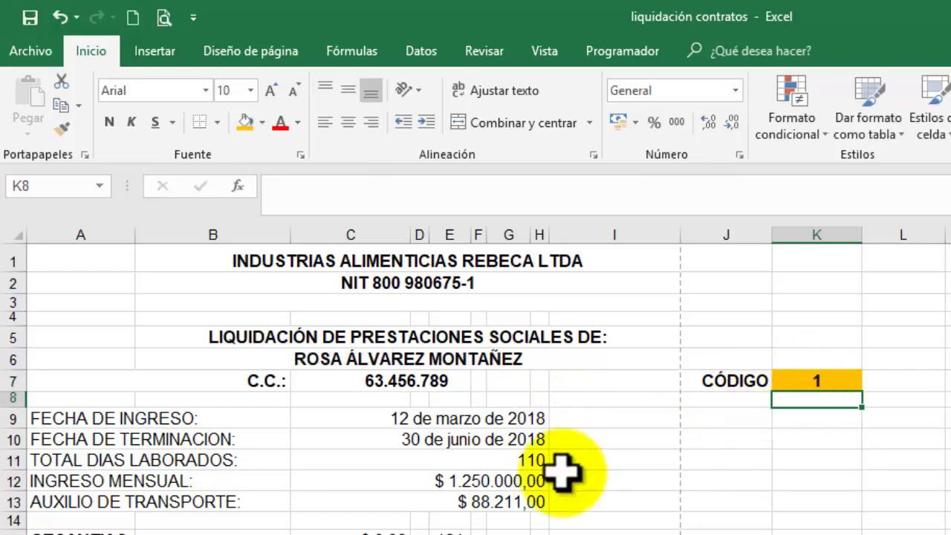
# - Examine the CESANTIAS calculation cells in rows 15 and 16 and the INGRESO MENSUAL and AUXILIO DE TRANSPORTE amounts
pyautogui.scroll(-2, 563, 469)
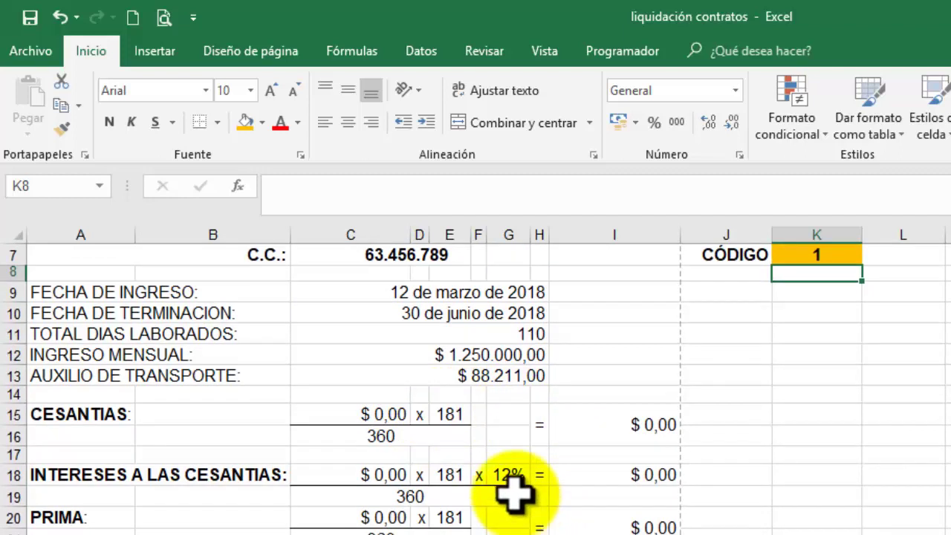
pyautogui.click(385, 416)
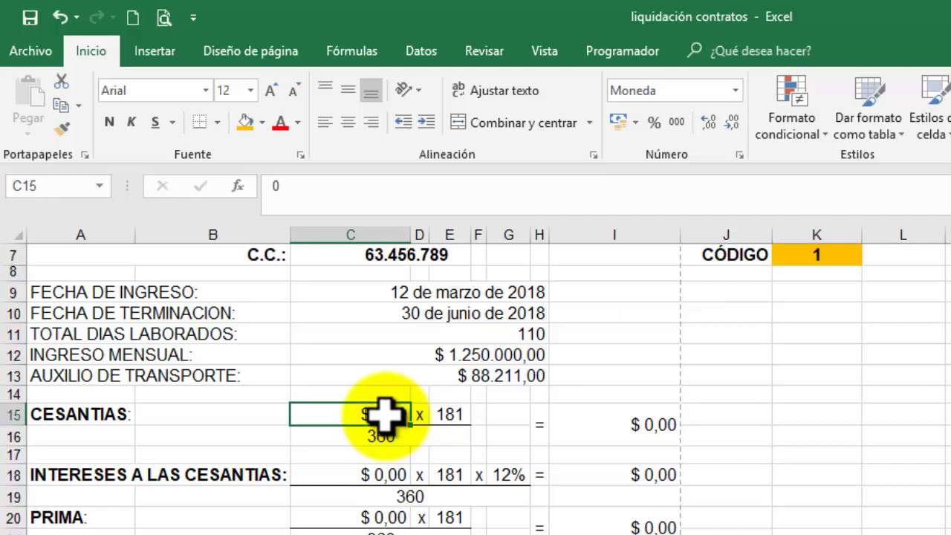
pyautogui.click(446, 418)
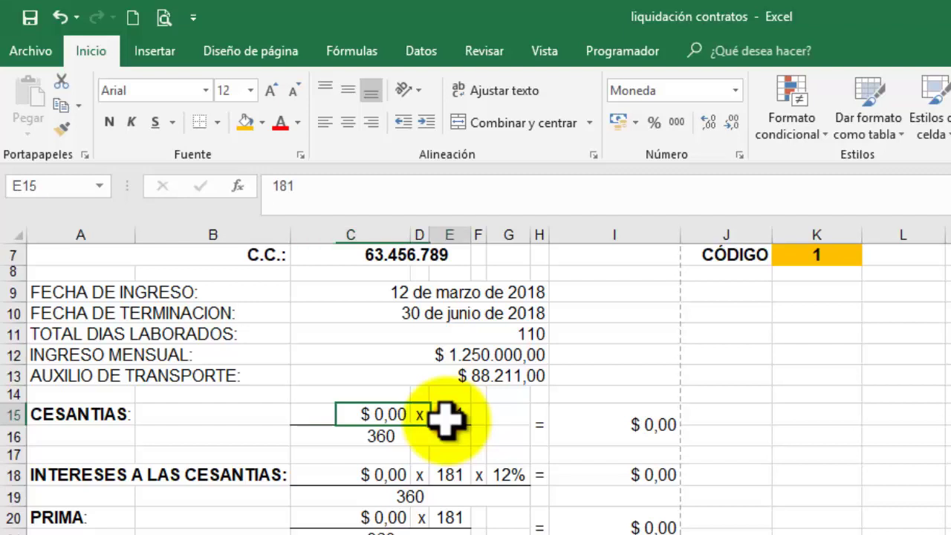
pyautogui.click(393, 430)
pyautogui.click(353, 416)
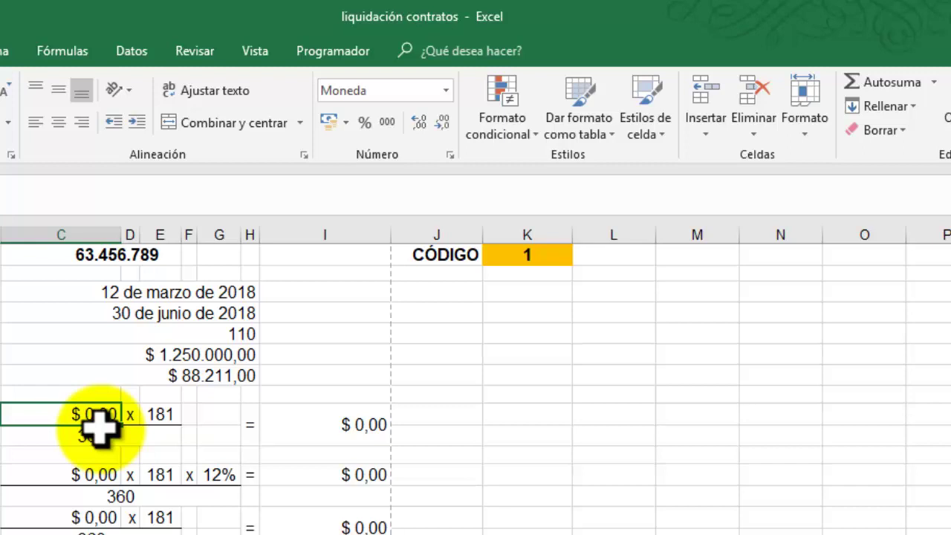
pyautogui.click(214, 354)
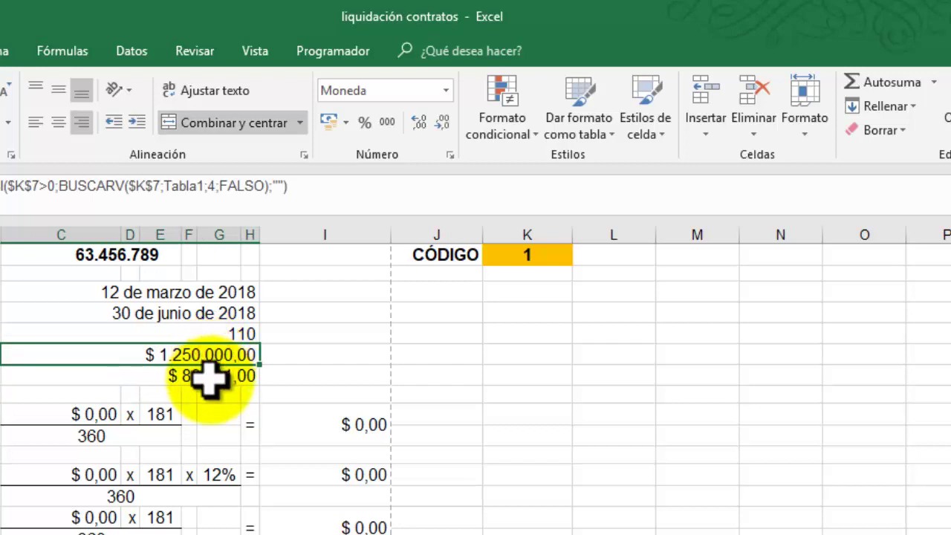
pyautogui.click(212, 376)
# - Fill the CESANTIAS base amount in C15 with the sum of monthly income and transport allowance, =SUMA(C12:H13)
pyautogui.click(86, 417)
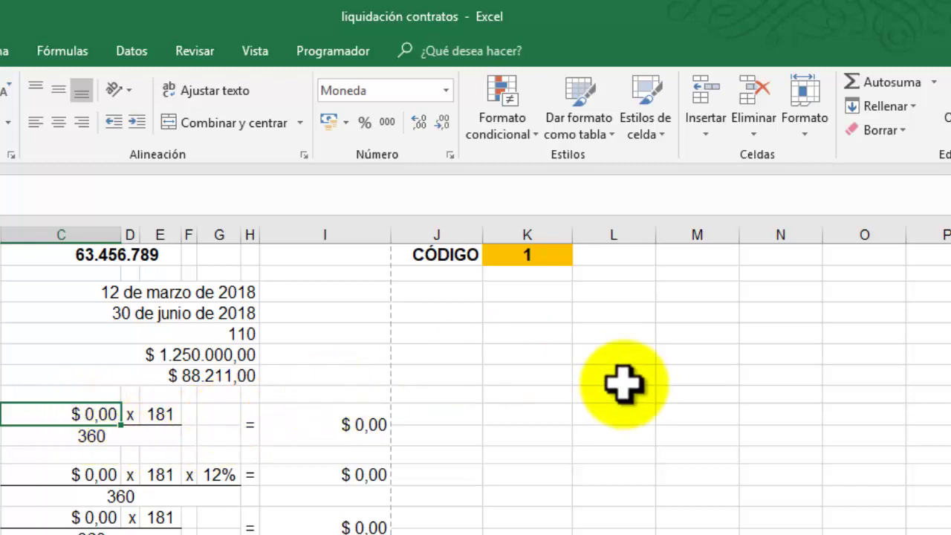
pyautogui.click(888, 80)
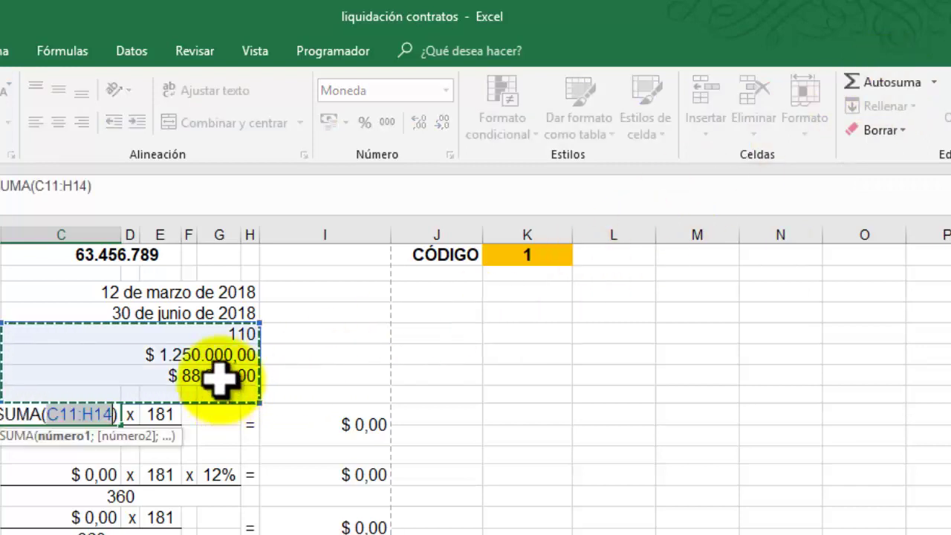
pyautogui.click(223, 357)
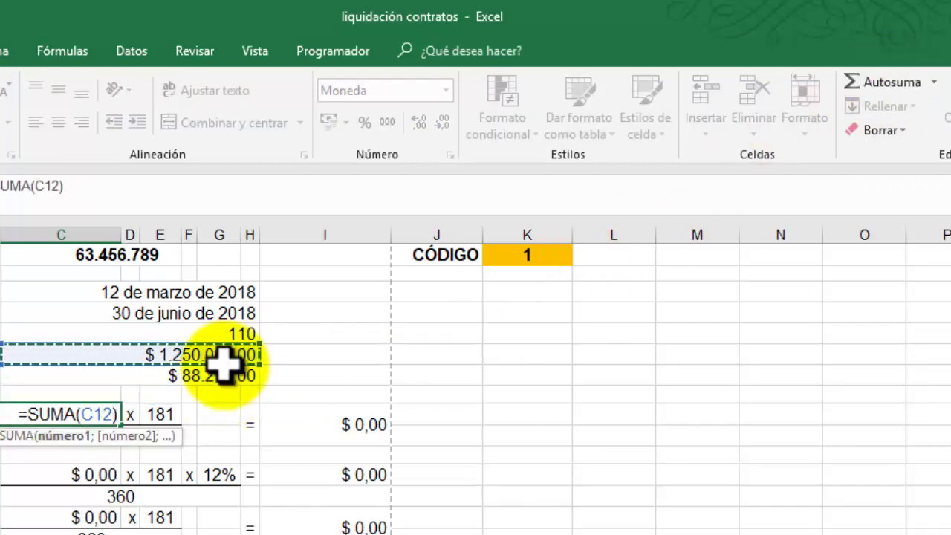
pyautogui.moveTo(223, 356); pyautogui.dragTo(223, 365)
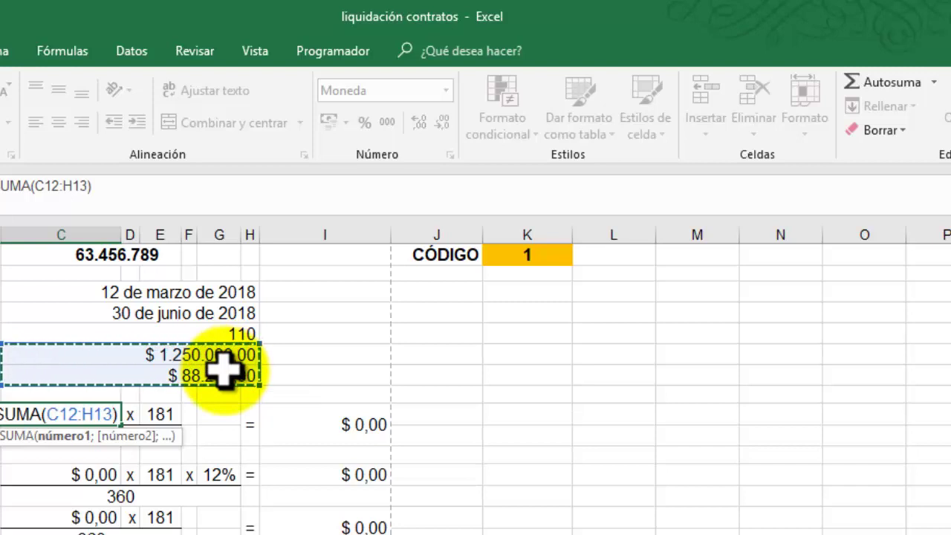
pyautogui.click(223, 355)
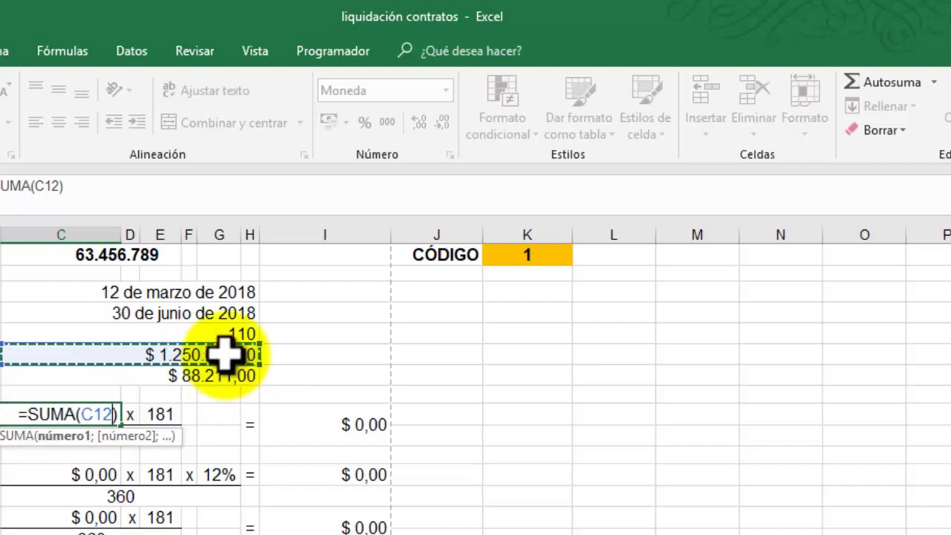
pyautogui.moveTo(223, 356); pyautogui.dragTo(223, 365)
pyautogui.press('Return')
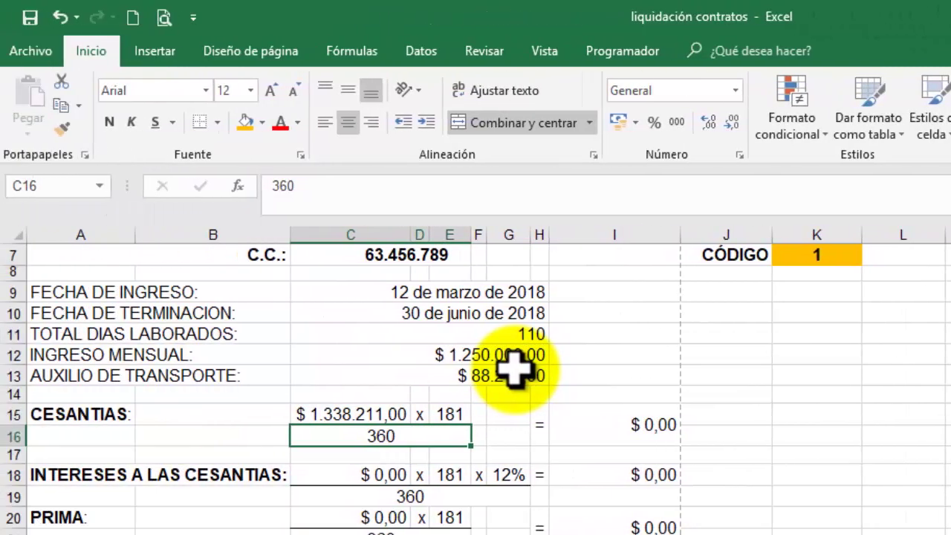
# - Link the CESANTIAS days cell E15 to the total days worked with the formula =C11
pyautogui.click(455, 414)
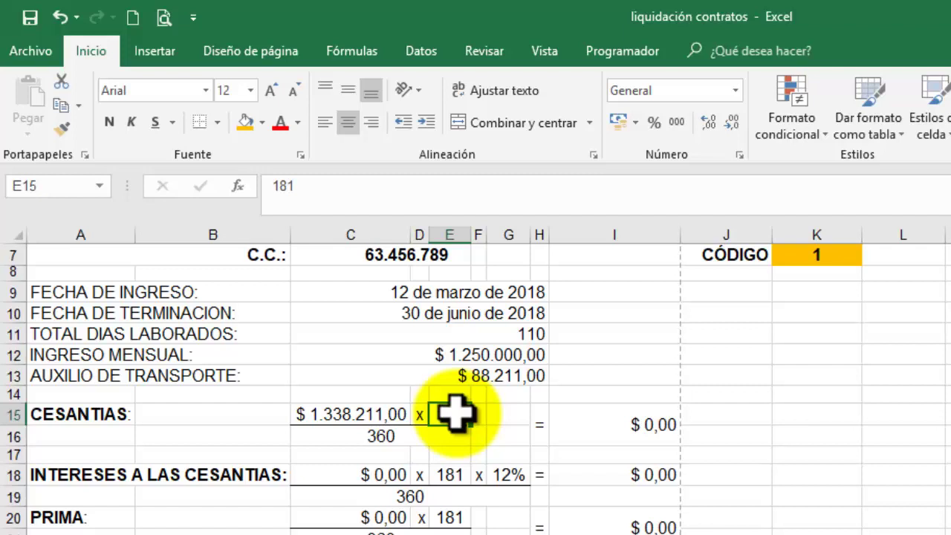
pyautogui.write('=')
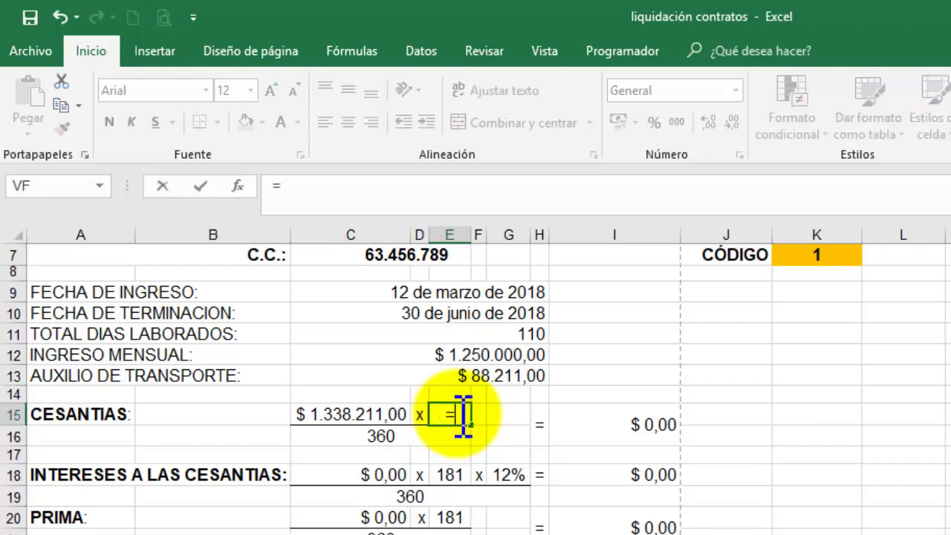
pyautogui.click(526, 334)
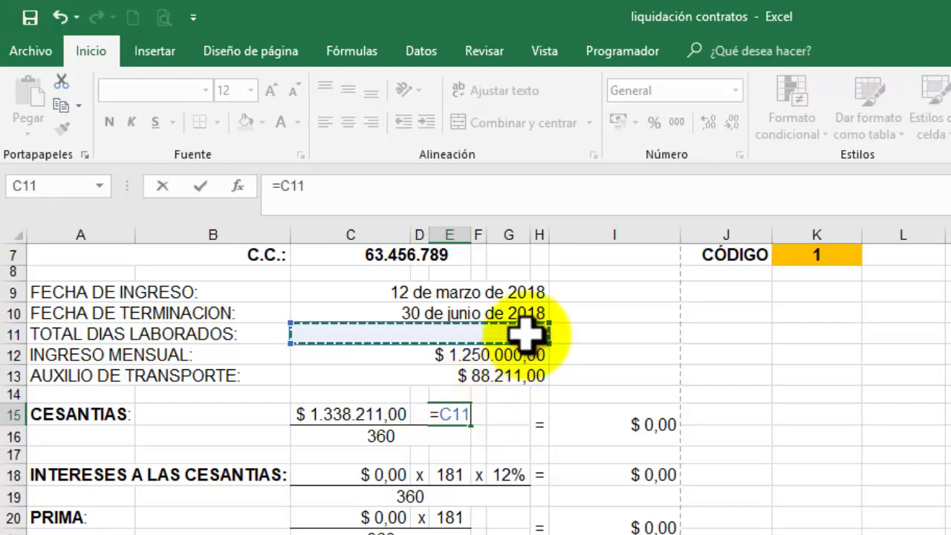
pyautogui.press('Return')
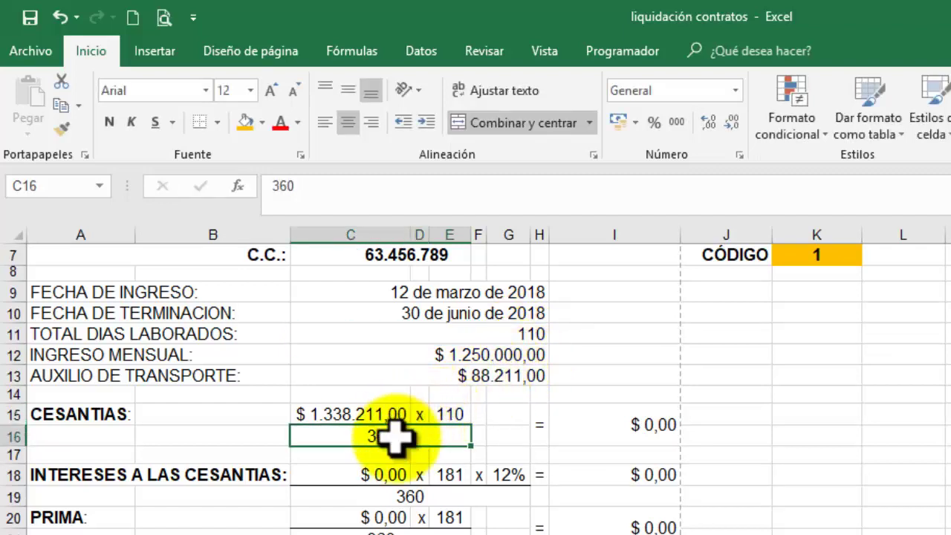
# - Calculate the CESANTIAS result in I15 with the formula =C15*E15/C16
pyautogui.click(638, 438)
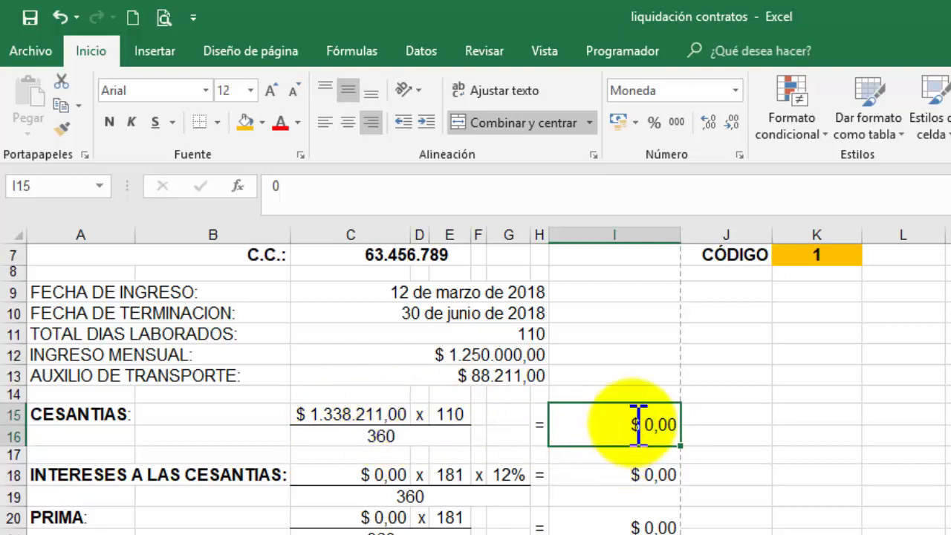
pyautogui.write('=')
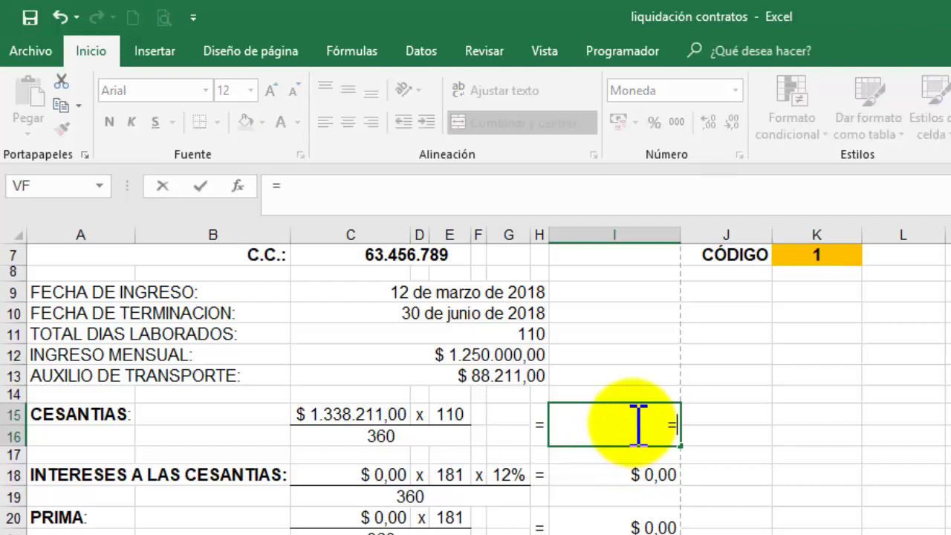
pyautogui.click(364, 415)
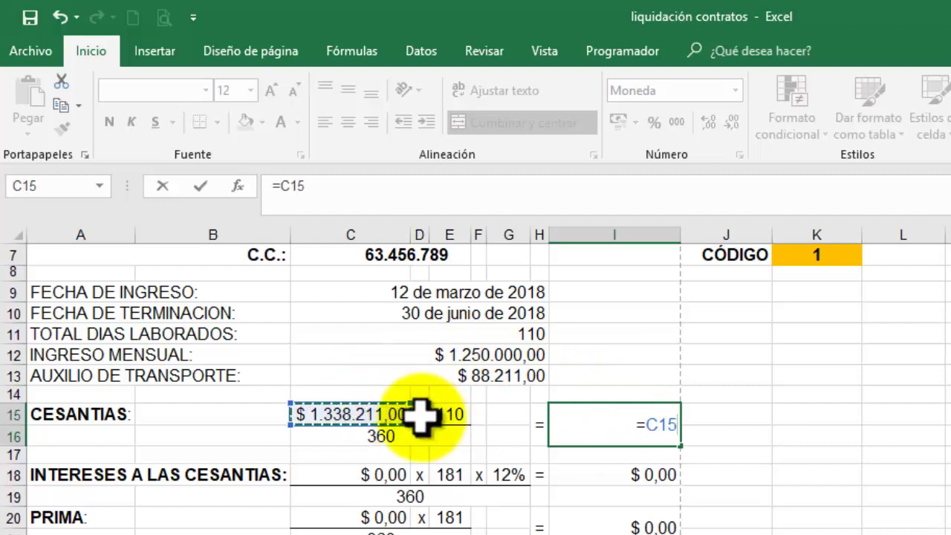
pyautogui.write('*')
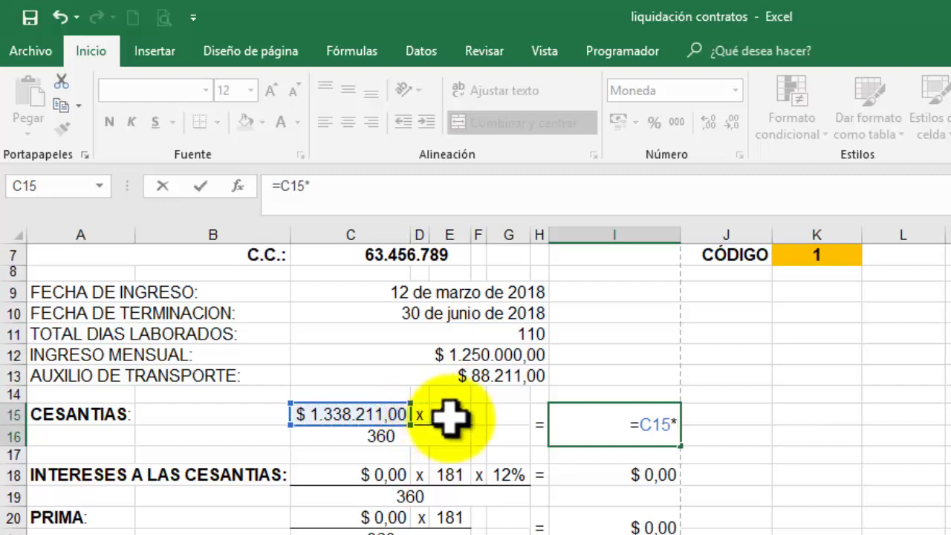
pyautogui.click(449, 416)
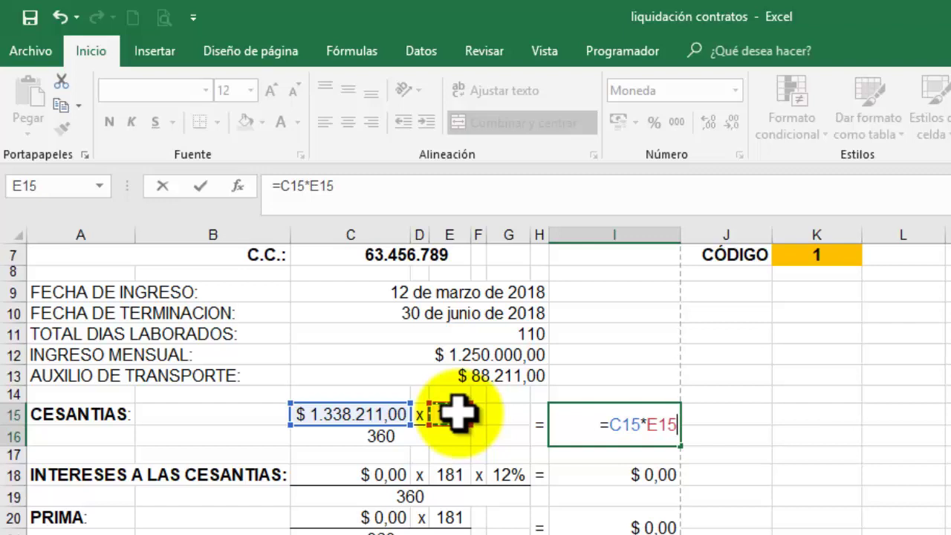
pyautogui.write('/')
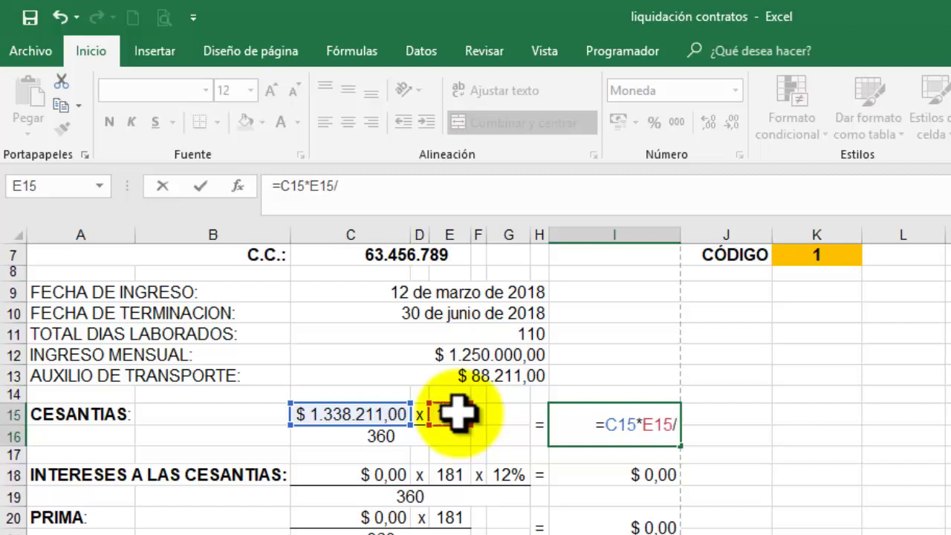
pyautogui.click(388, 438)
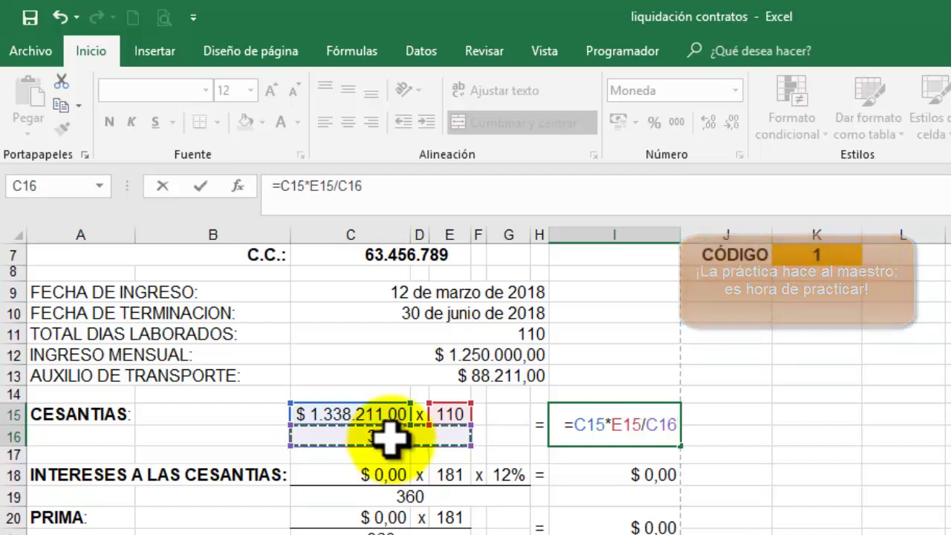
pyautogui.press('Return')
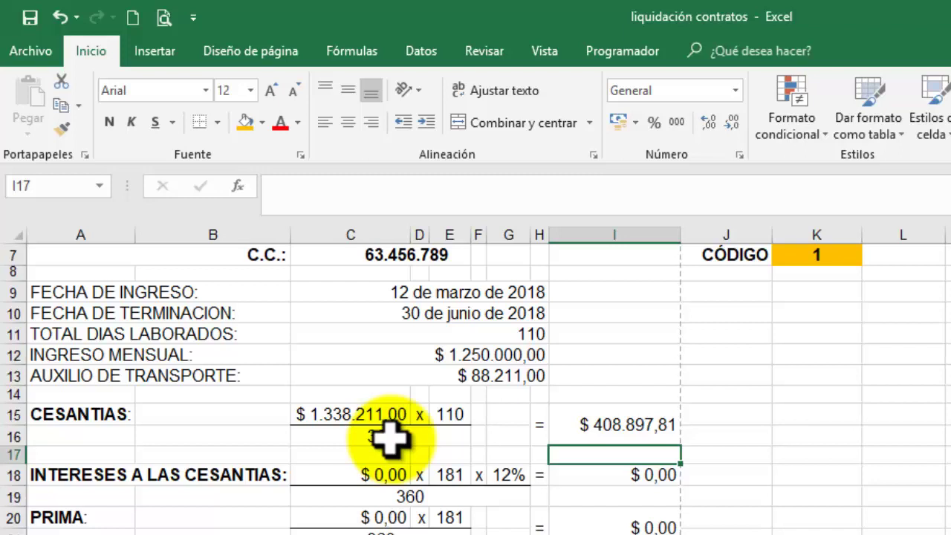
# - Round the CESANTIAS result in I15 to zero decimals by changing its formula to =REDONDEAR(C15*E15/C16;0)
pyautogui.click(614, 427)
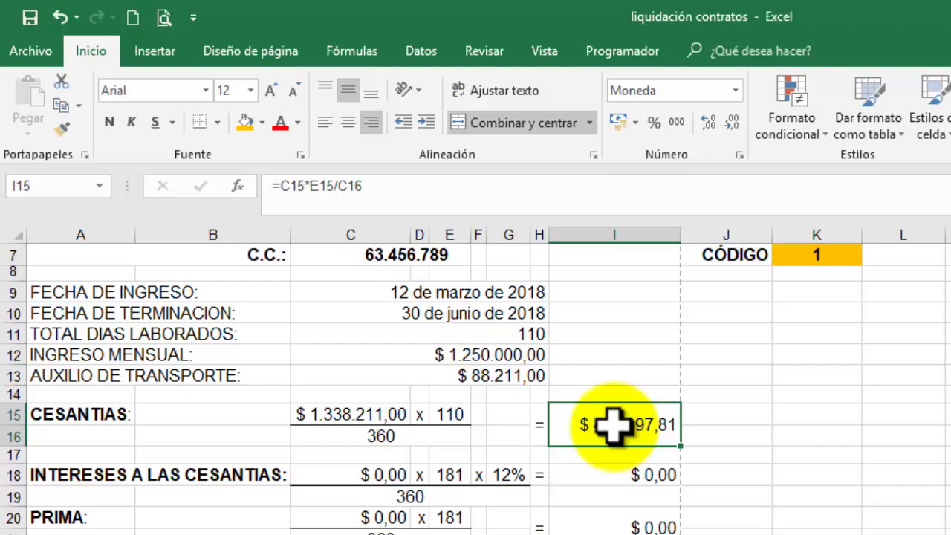
pyautogui.click(287, 186)
pyautogui.click(287, 185)
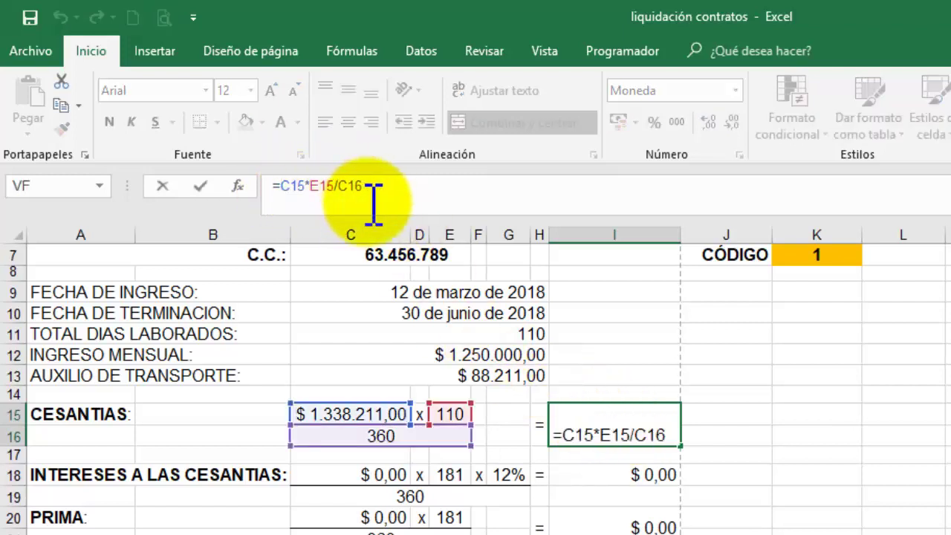
pyautogui.write('RE')
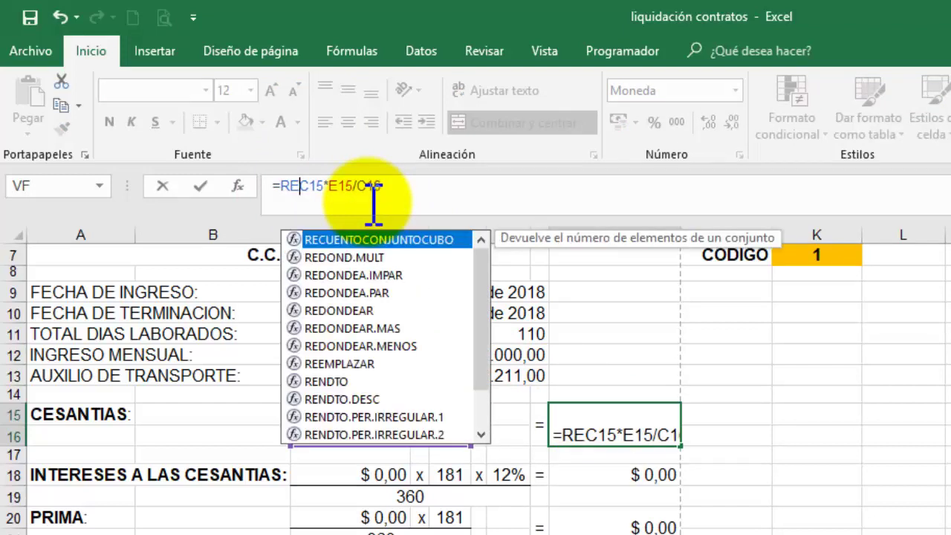
pyautogui.write('D')
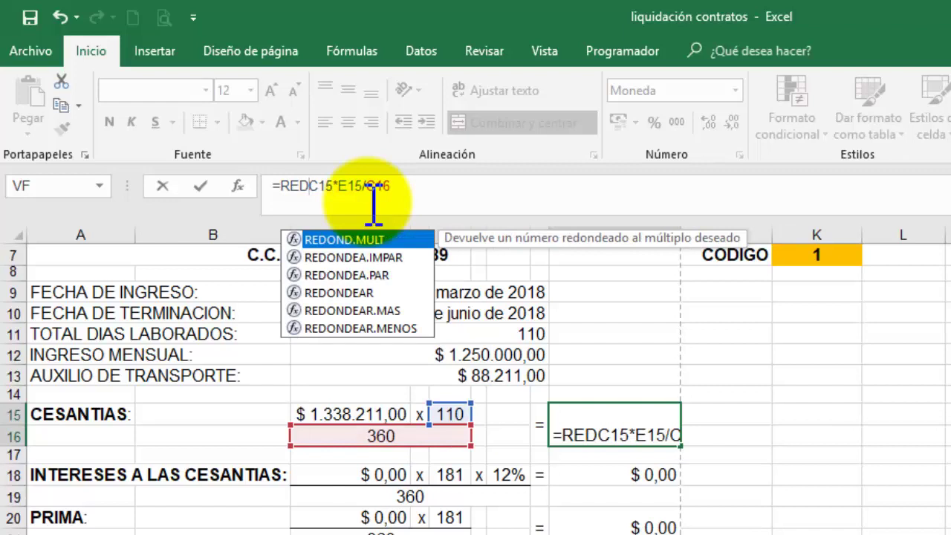
pyautogui.click(322, 292)
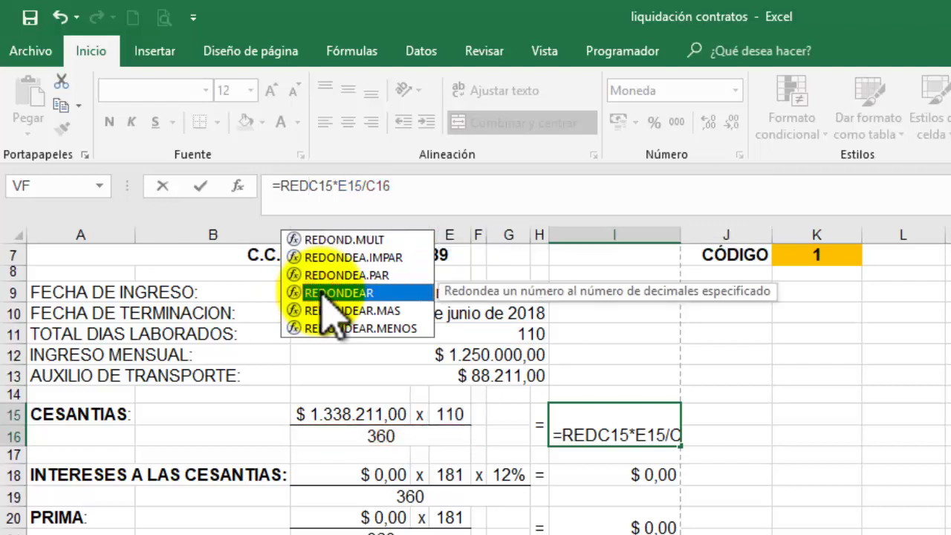
pyautogui.doubleClick(322, 292)
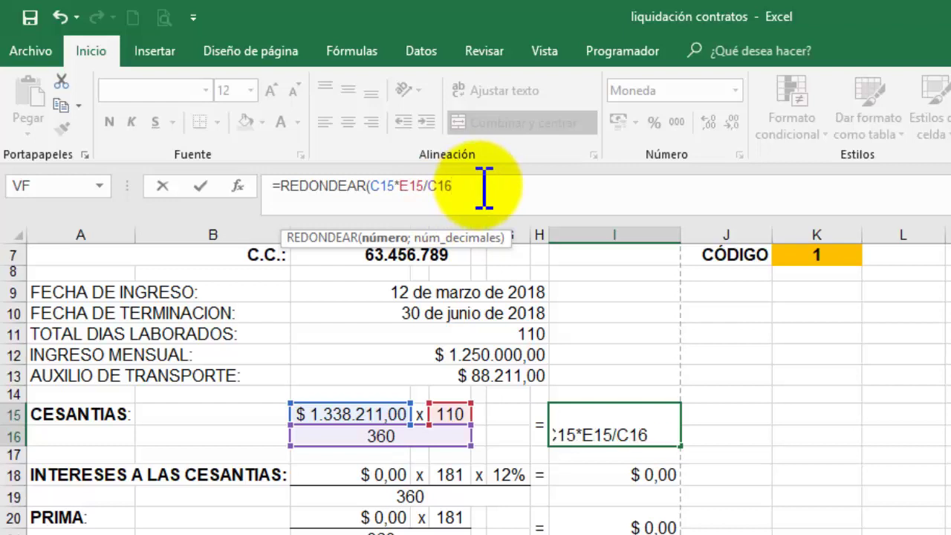
pyautogui.write(';')
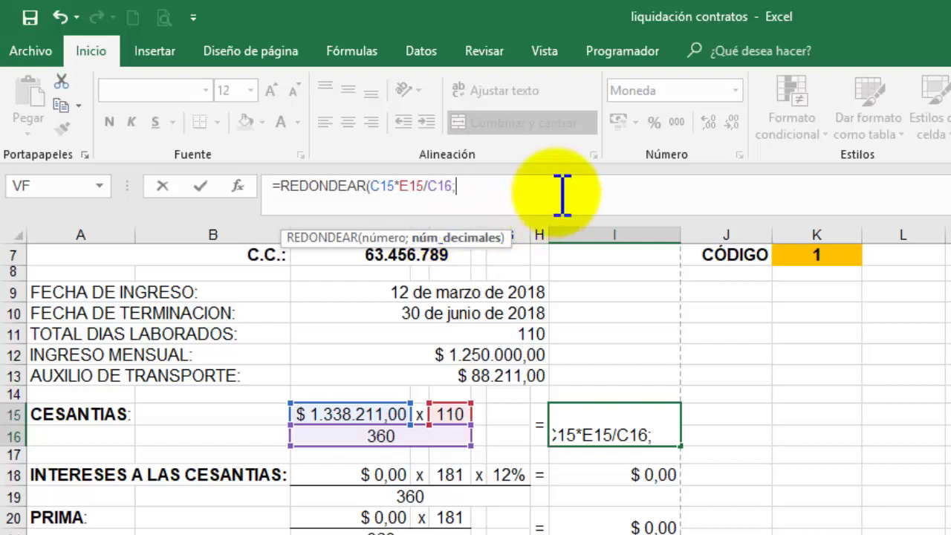
pyautogui.write('0')
pyautogui.write(')')
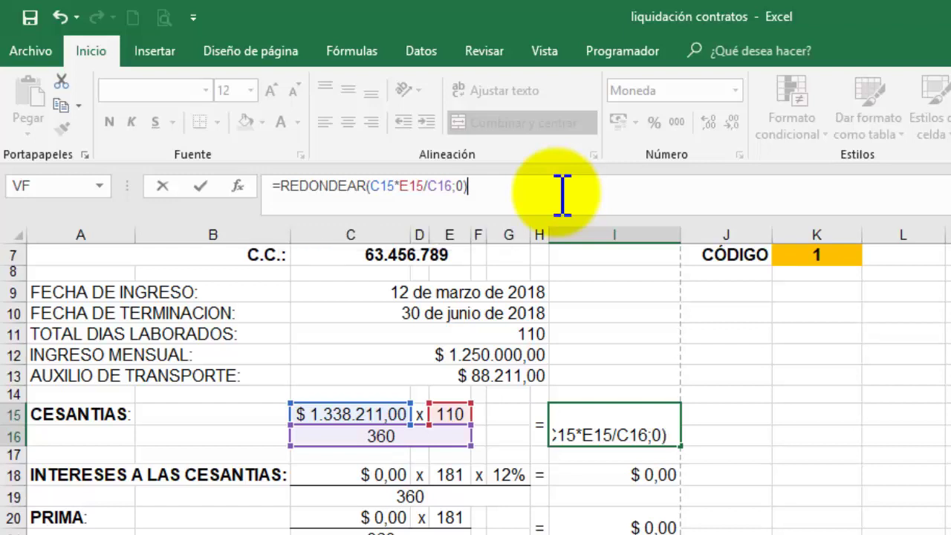
pyautogui.press('Return')
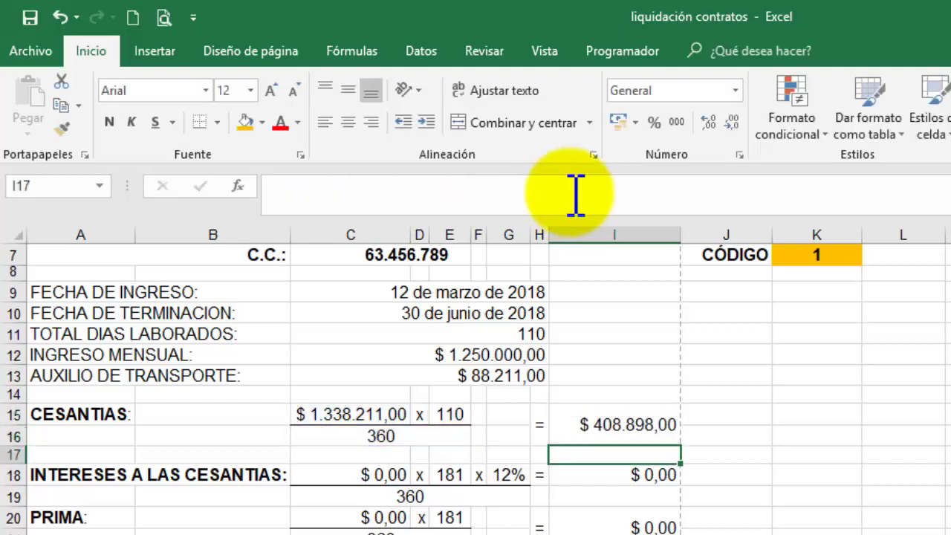
# - Format the CESANTIAS result in I15 to display no decimal places
pyautogui.click(661, 429)
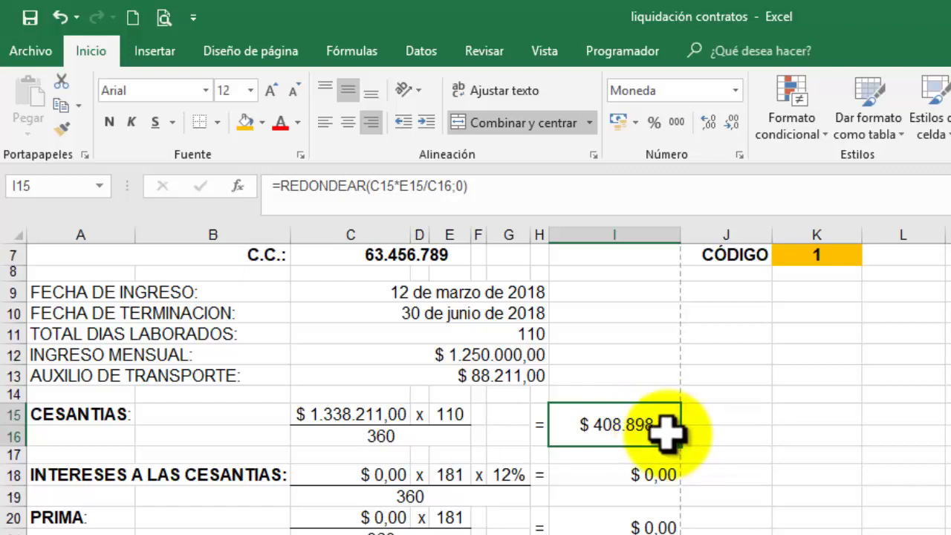
pyautogui.click(733, 123)
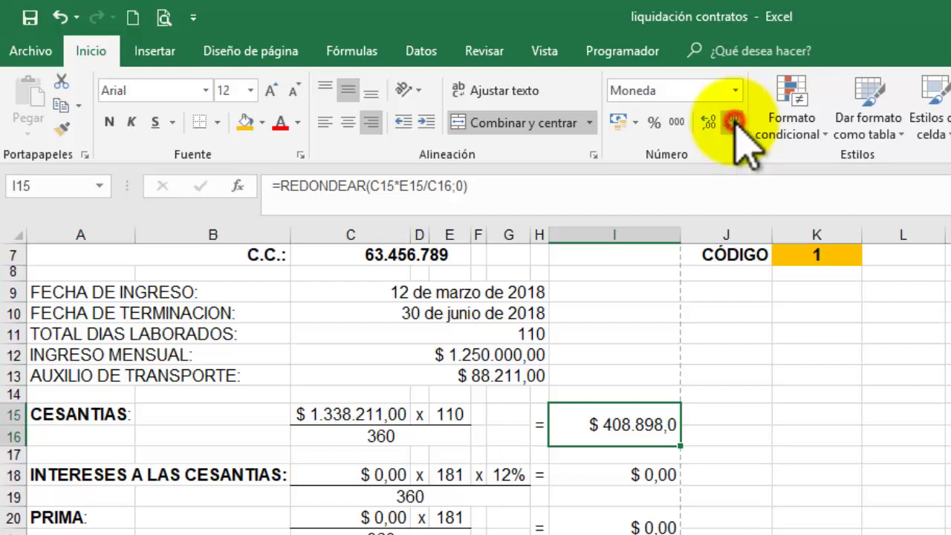
pyautogui.click(734, 123)
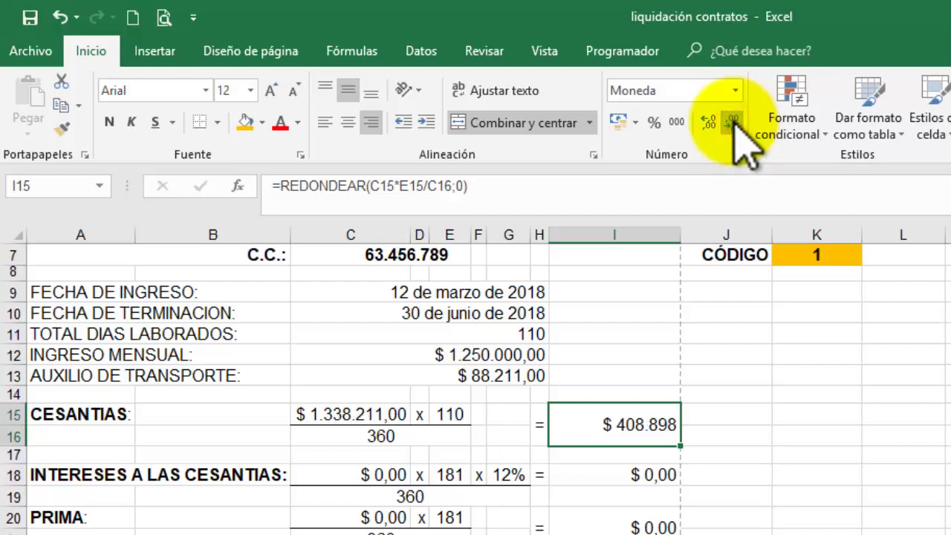
# - Format the INGRESO MENSUAL and AUXILIO DE TRANSPORTE amounts in C12:C13 and the CESANTIAS base in C15 without decimal places
pyautogui.click(452, 354)
pyautogui.moveTo(452, 355); pyautogui.dragTo(452, 375)
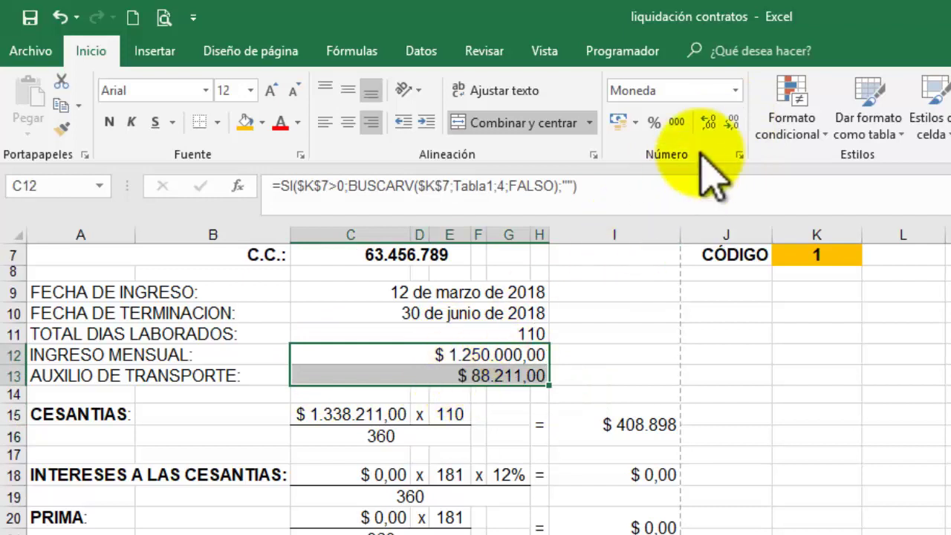
pyautogui.click(733, 122)
pyautogui.click(733, 122)
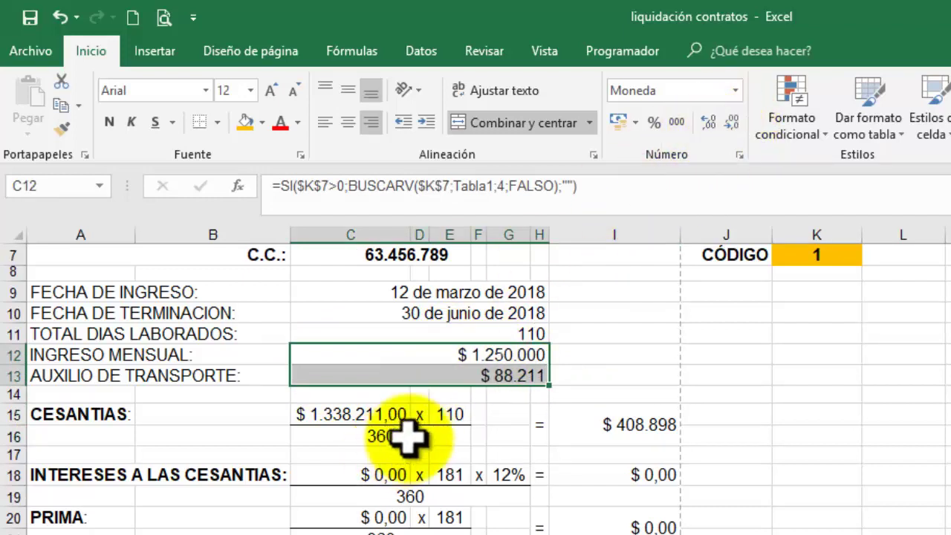
pyautogui.click(369, 416)
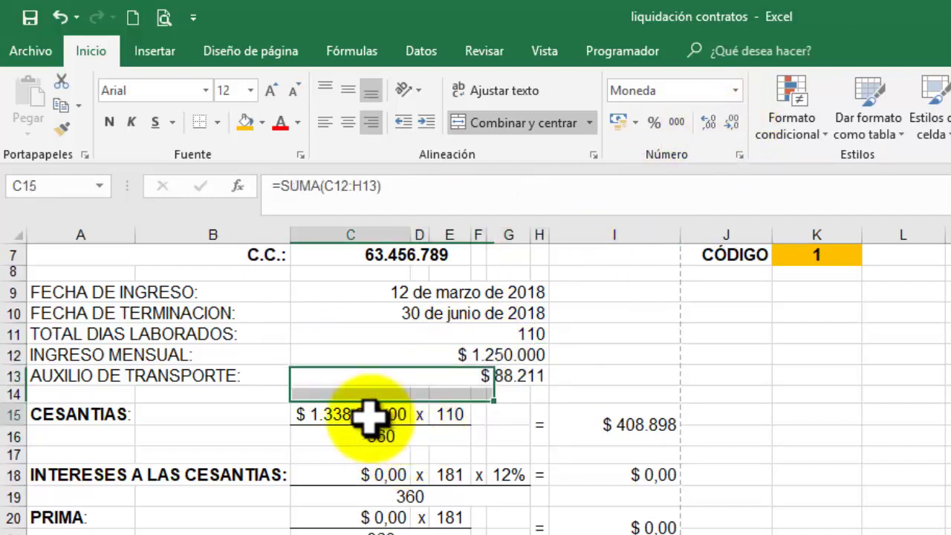
pyautogui.click(734, 122)
pyautogui.click(733, 122)
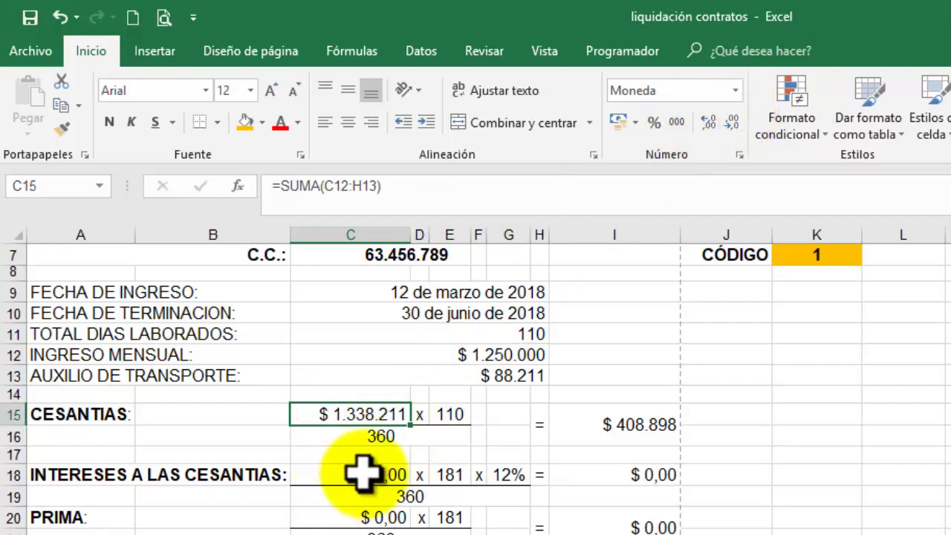
# - Remove the decimal places from the base amounts of INTERESES A LAS CESANTIAS, PRIMA and VACACIONES in C18, C20 and C23
pyautogui.click(358, 477)
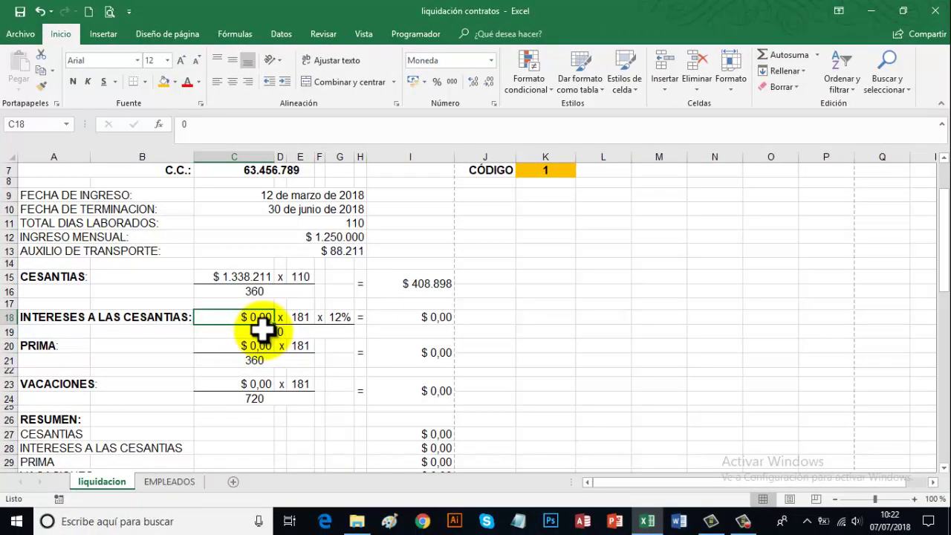
pyautogui.keyDown('ctrl'); pyautogui.click(250, 345); pyautogui.keyUp('ctrl')
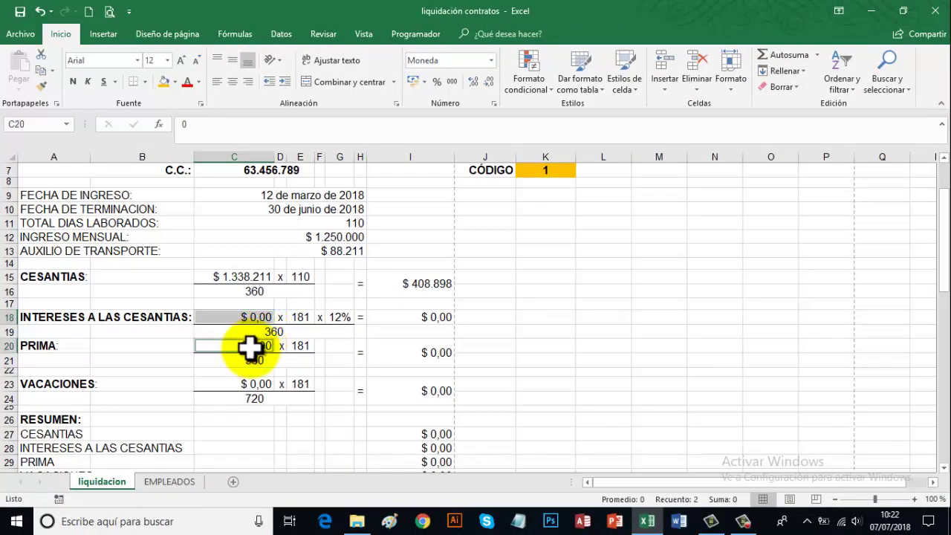
pyautogui.keyDown('ctrl'); pyautogui.click(248, 383); pyautogui.keyUp('ctrl')
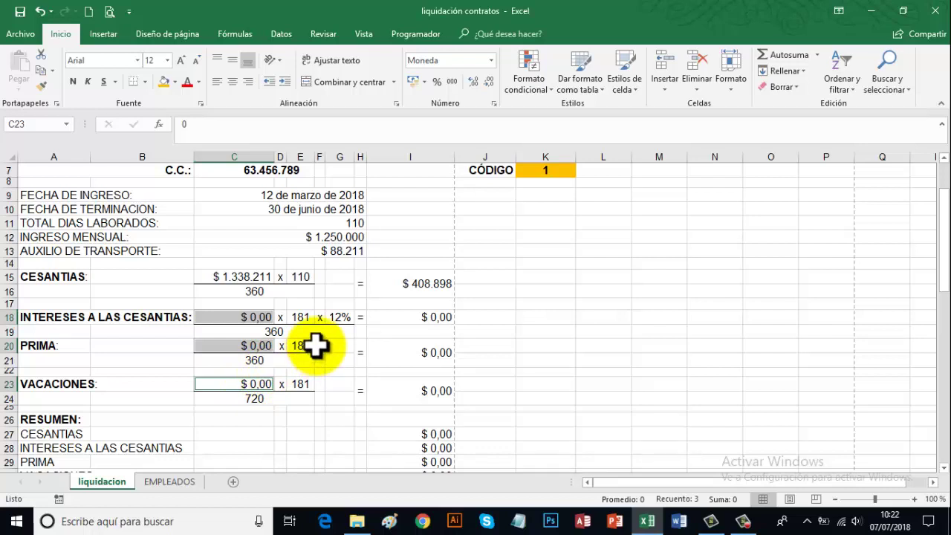
pyautogui.click(489, 82)
pyautogui.click(490, 82)
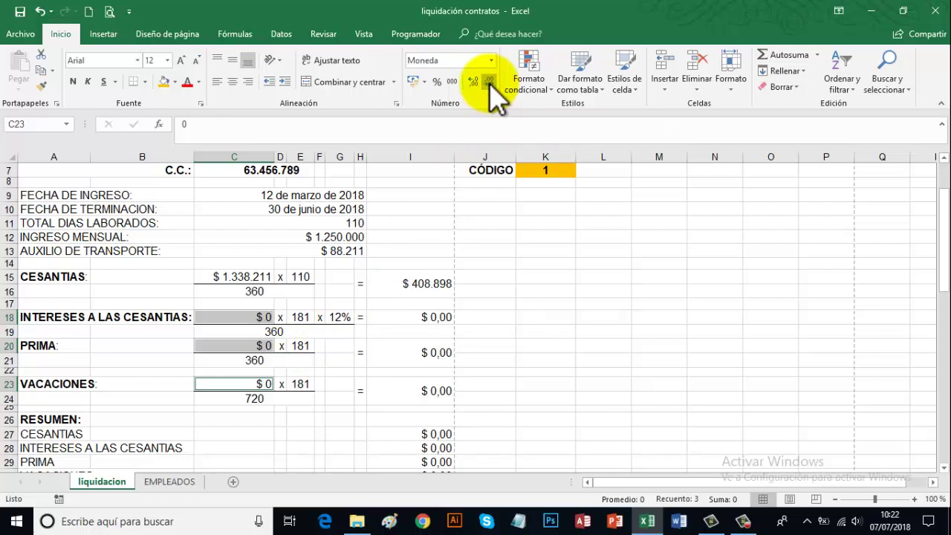
# - Remove the decimal places from the results in I18, I20 and I23 and the RESUMEN amounts and subtotal in I27:I31
pyautogui.click(440, 317)
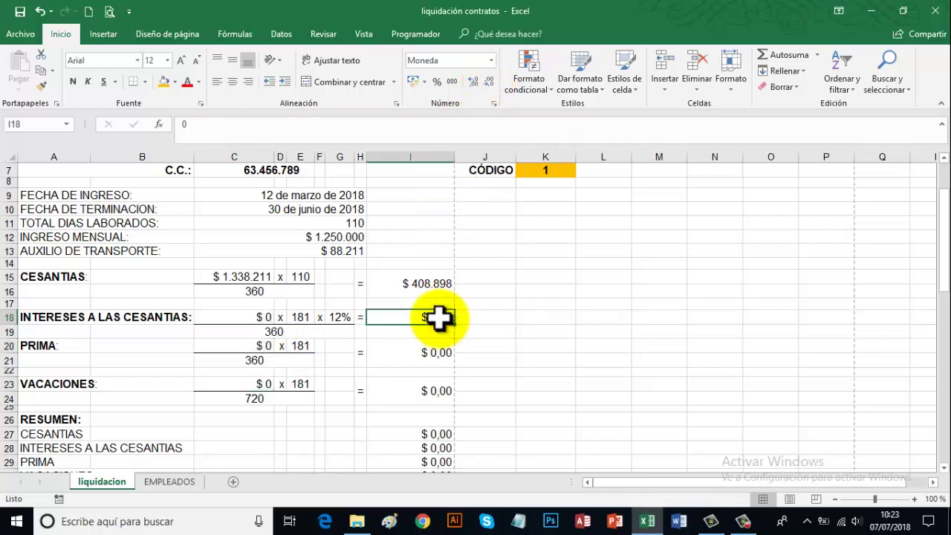
pyautogui.scroll(-2, 440, 317)
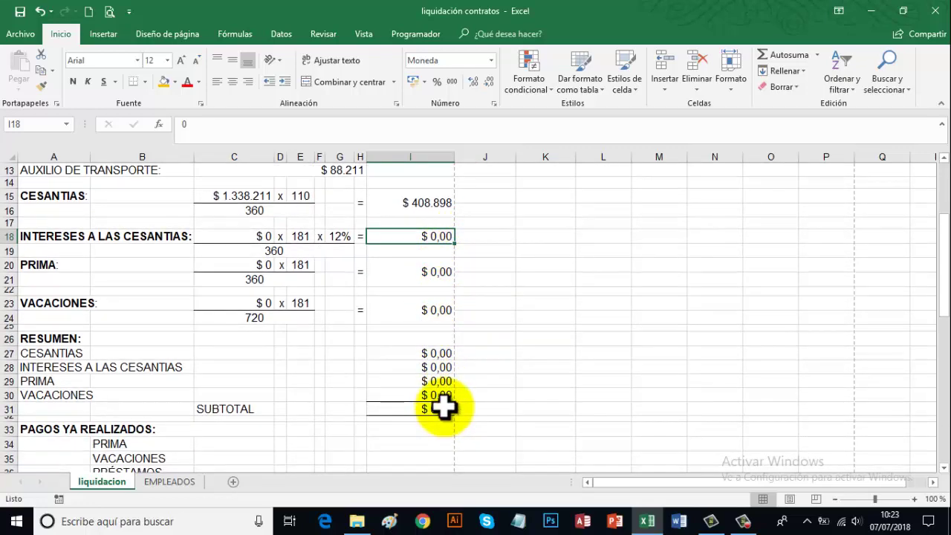
pyautogui.keyDown('ctrl'); pyautogui.click(437, 272); pyautogui.keyUp('ctrl')
pyautogui.keyDown('ctrl'); pyautogui.click(449, 311); pyautogui.keyUp('ctrl')
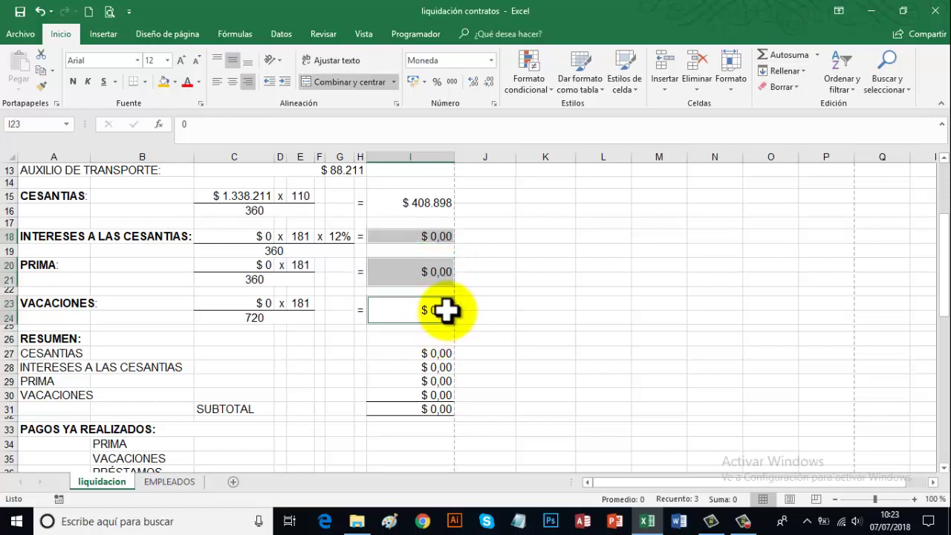
pyautogui.keyDown('ctrl'); pyautogui.click(435, 354); pyautogui.keyUp('ctrl')
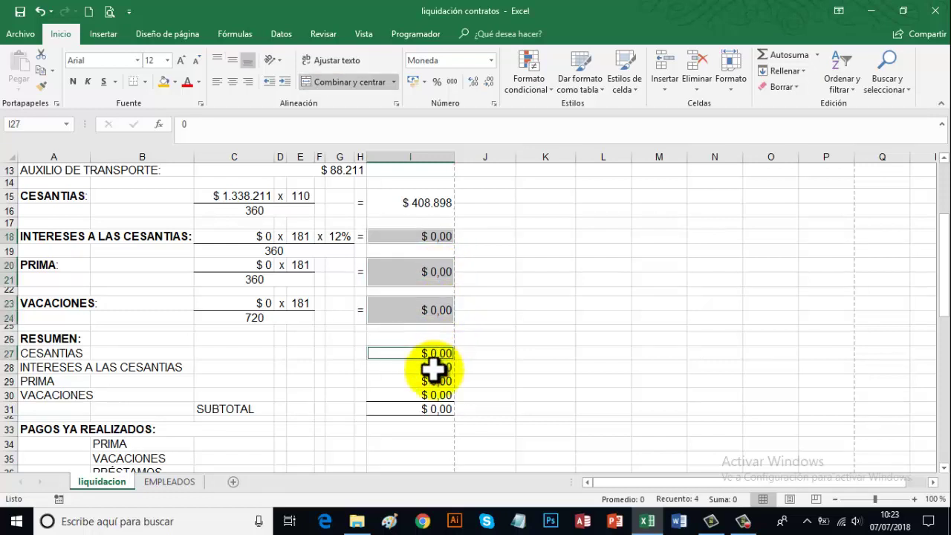
pyautogui.keyDown('ctrl'); pyautogui.click(435, 367); pyautogui.keyUp('ctrl')
pyautogui.keyDown('ctrl'); pyautogui.click(434, 380); pyautogui.keyUp('ctrl')
pyautogui.keyDown('ctrl'); pyautogui.click(432, 394); pyautogui.keyUp('ctrl')
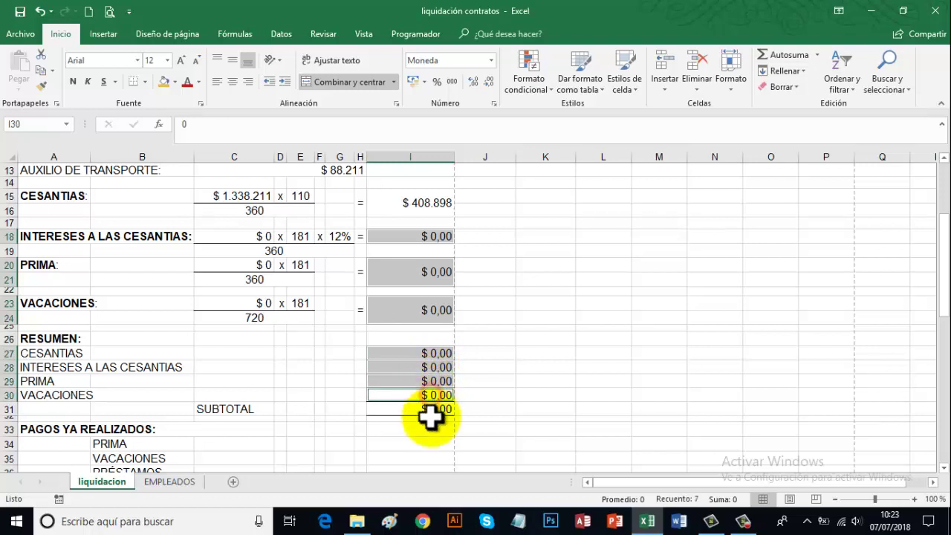
pyautogui.keyDown('ctrl'); pyautogui.click(434, 409); pyautogui.keyUp('ctrl')
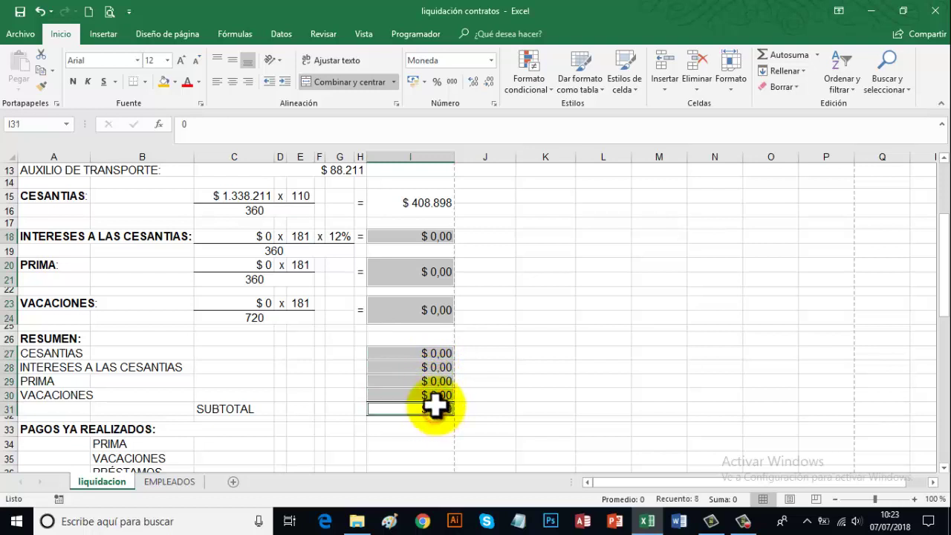
pyautogui.click(490, 82)
pyautogui.click(490, 82)
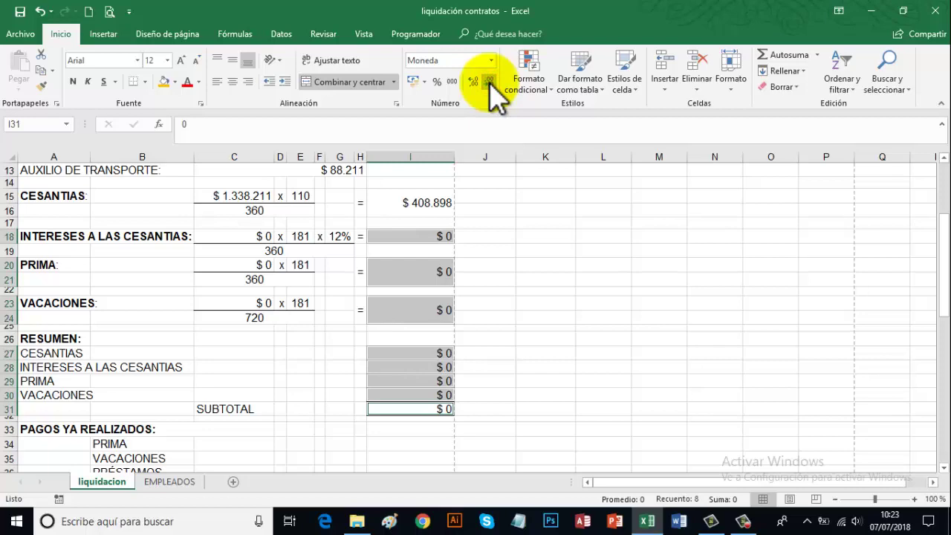
pyautogui.press('Return')
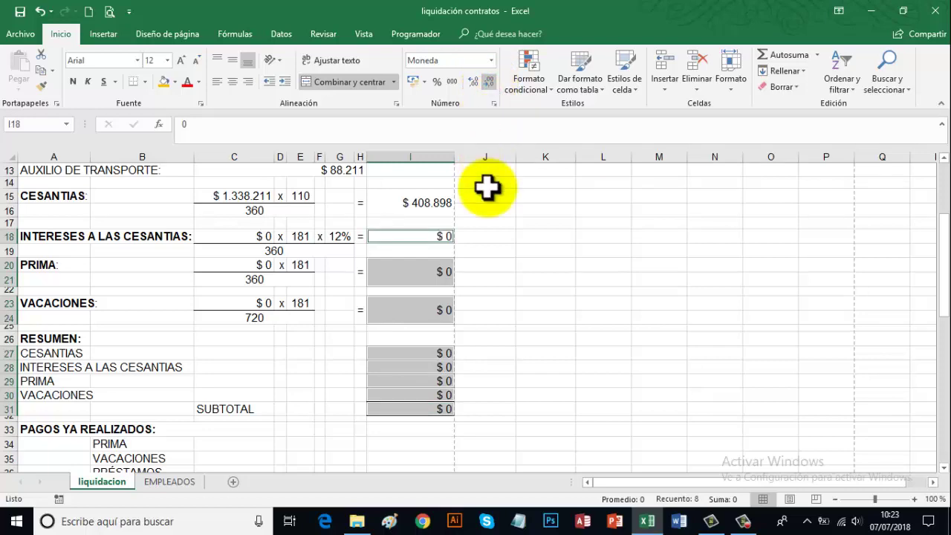
# - Link the INTERESES A LAS CESANTIAS base amount in C18 to the CESANTIAS result with the formula =I15
pyautogui.scroll(2, 483, 316)
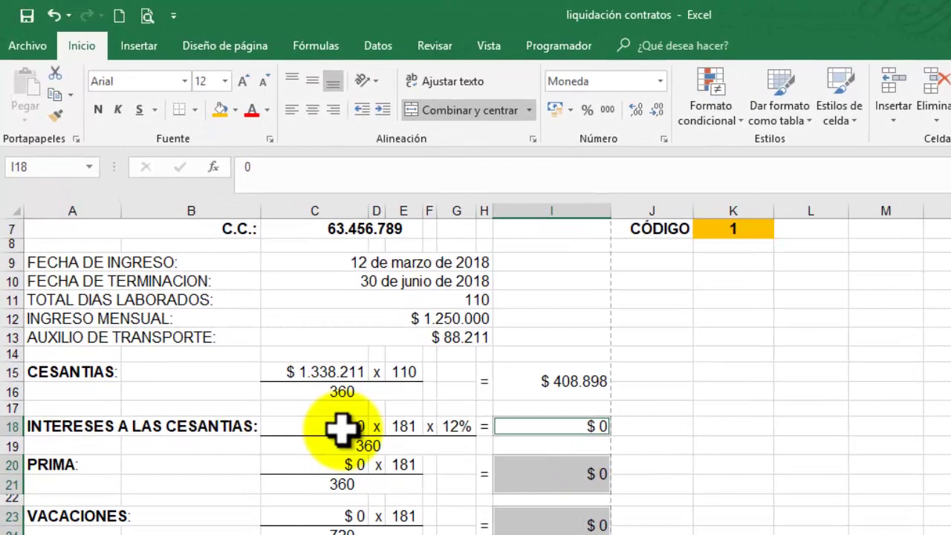
pyautogui.click(342, 427)
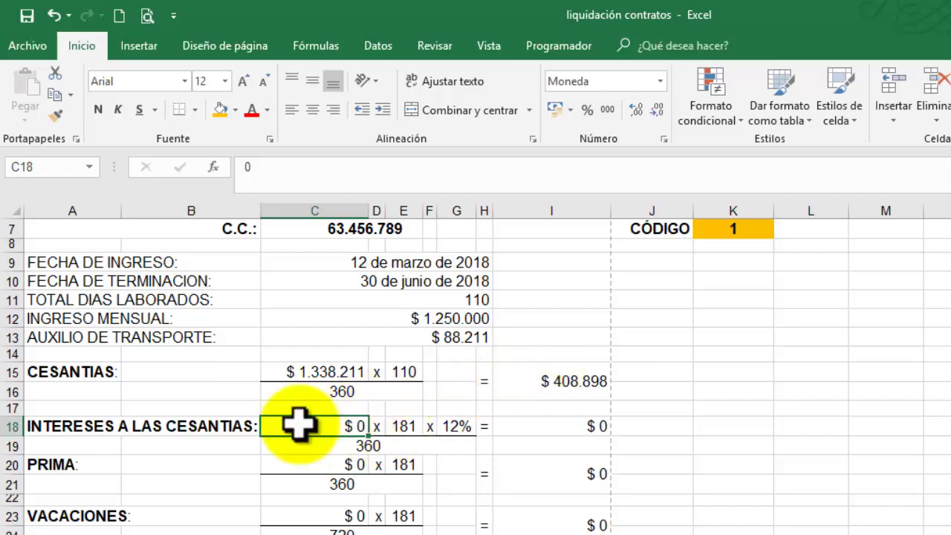
pyautogui.click(566, 380)
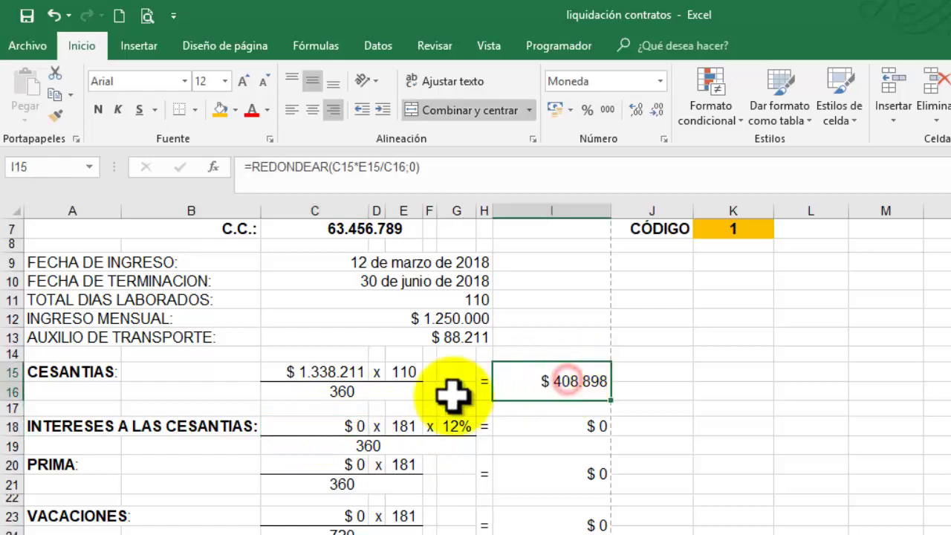
pyautogui.click(343, 428)
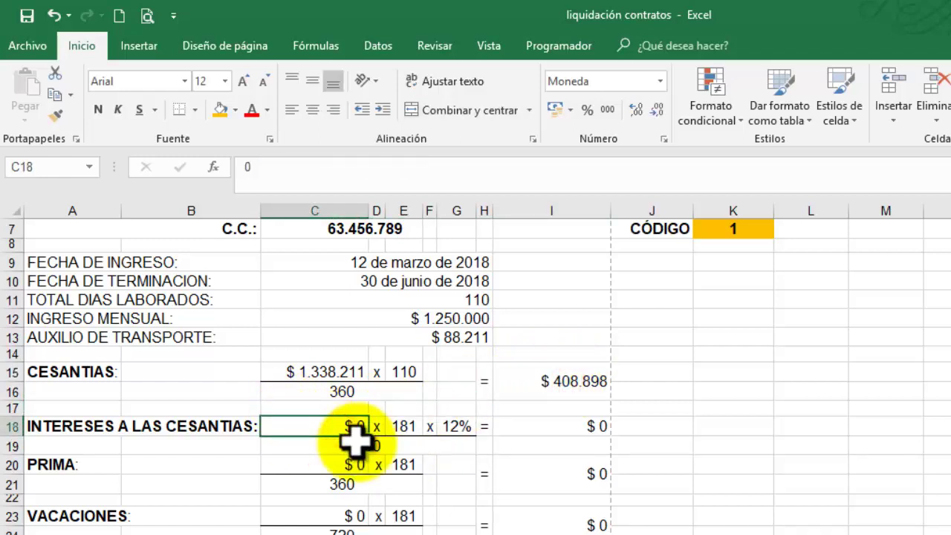
pyautogui.write('=')
pyautogui.click(546, 383)
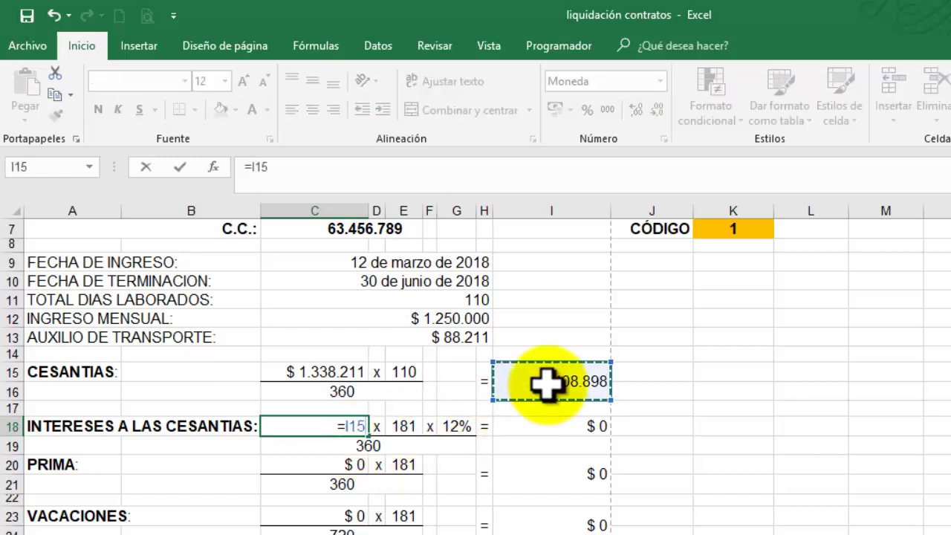
pyautogui.press('Return')
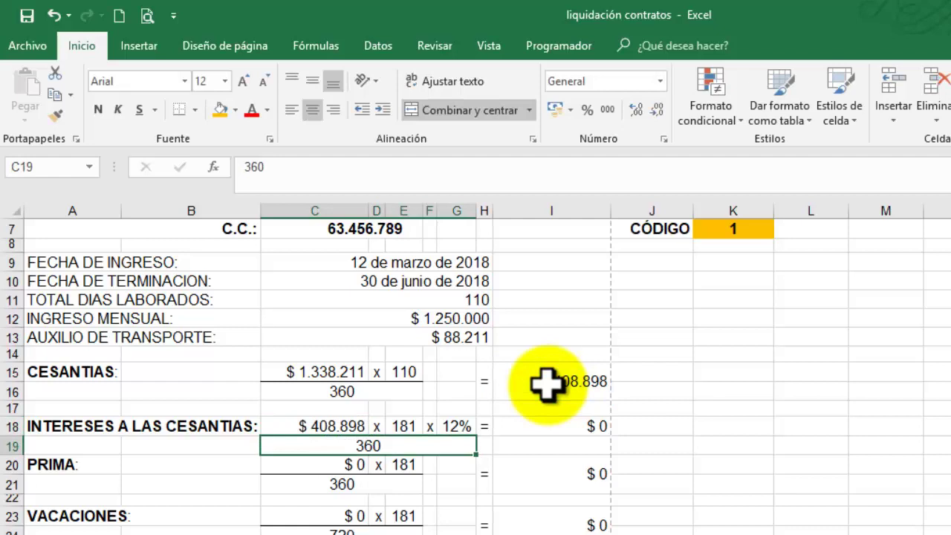
# - Link the INTERESES A LAS CESANTIAS days cell E18 to the CESANTIAS days with the formula =E15
pyautogui.click(401, 427)
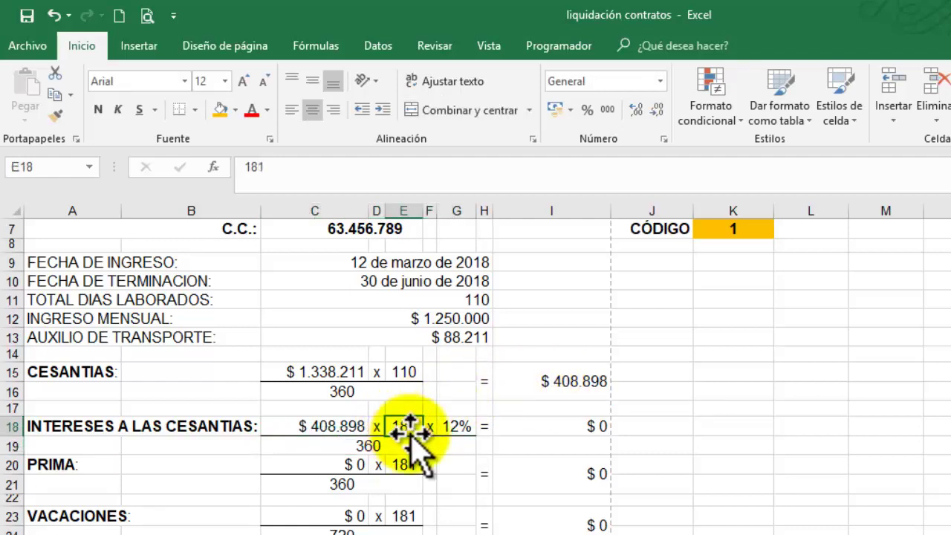
pyautogui.write('=')
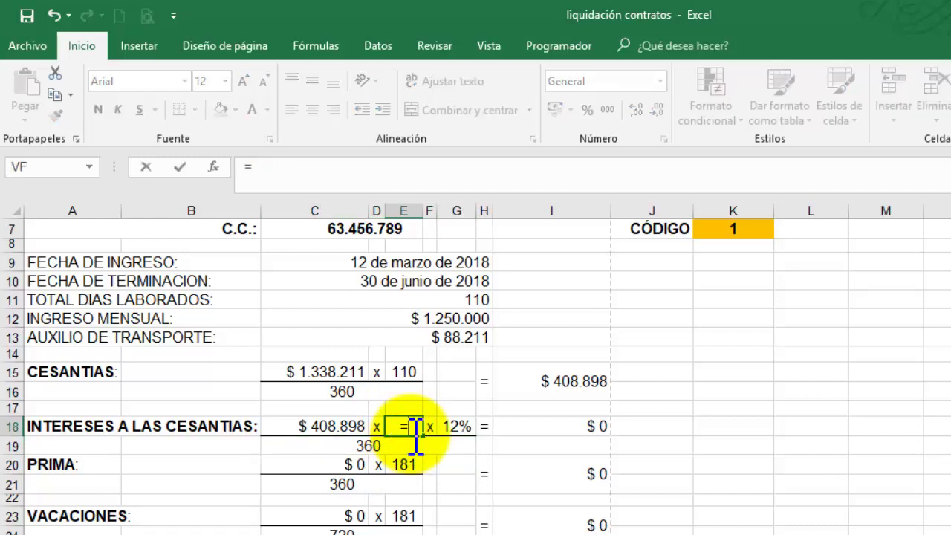
pyautogui.click(404, 375)
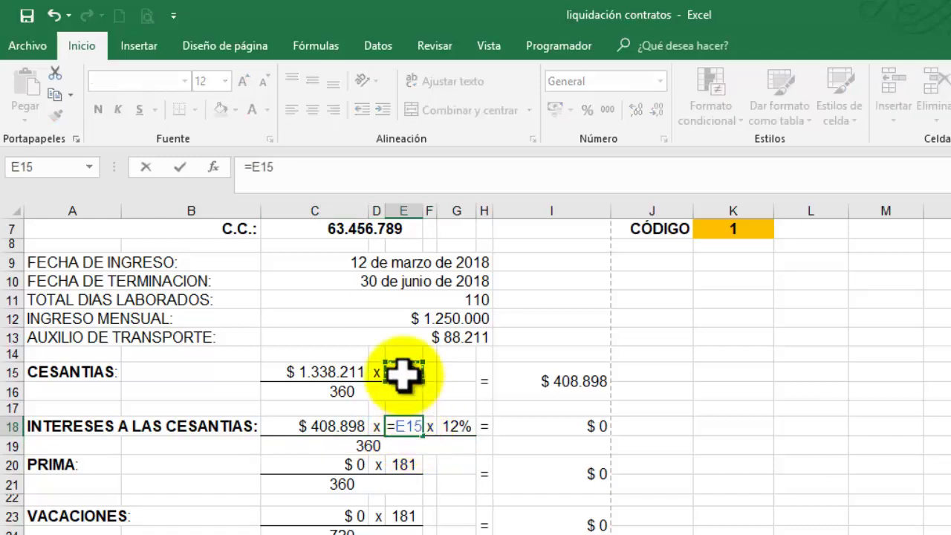
pyautogui.press('Return')
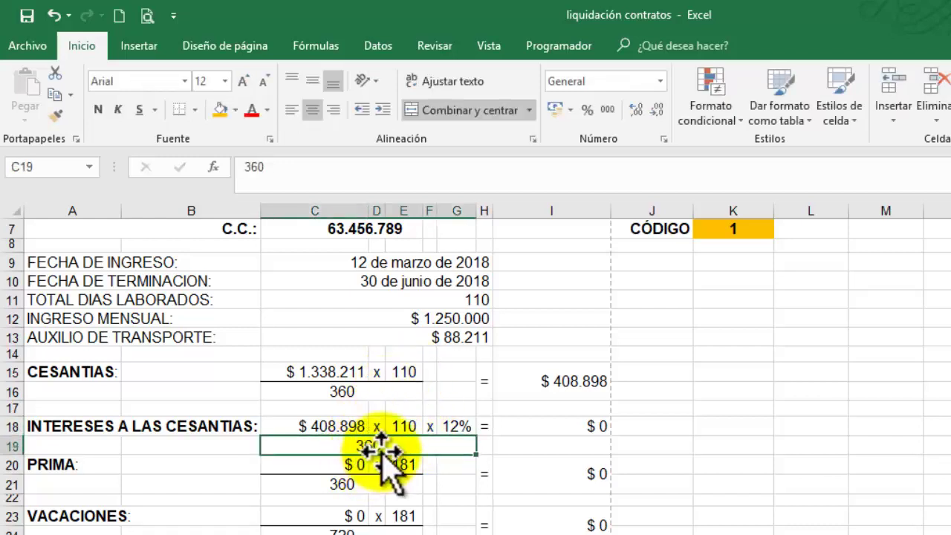
# - Calculate the INTERESES A LAS CESANTIAS result in I18 with the formula =C18*E18*G18/C19
pyautogui.click(453, 427)
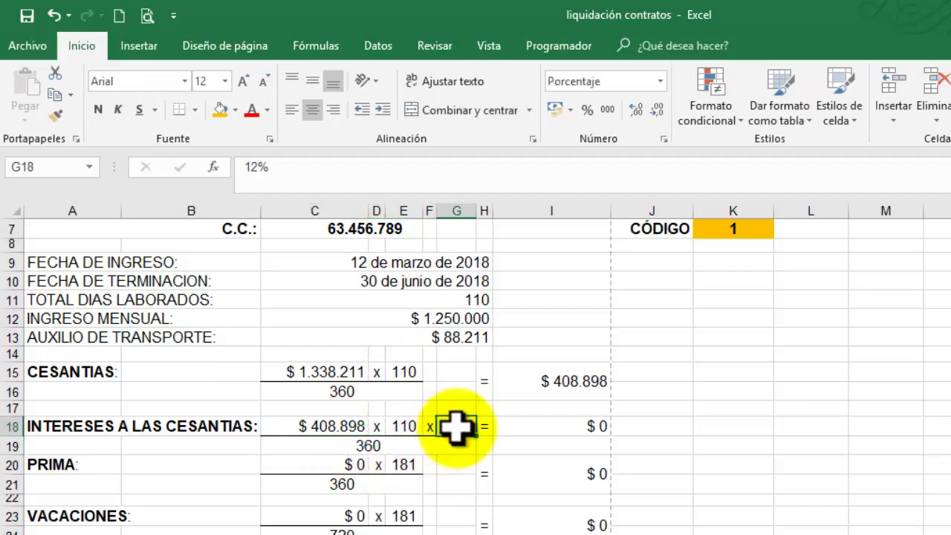
pyautogui.click(561, 427)
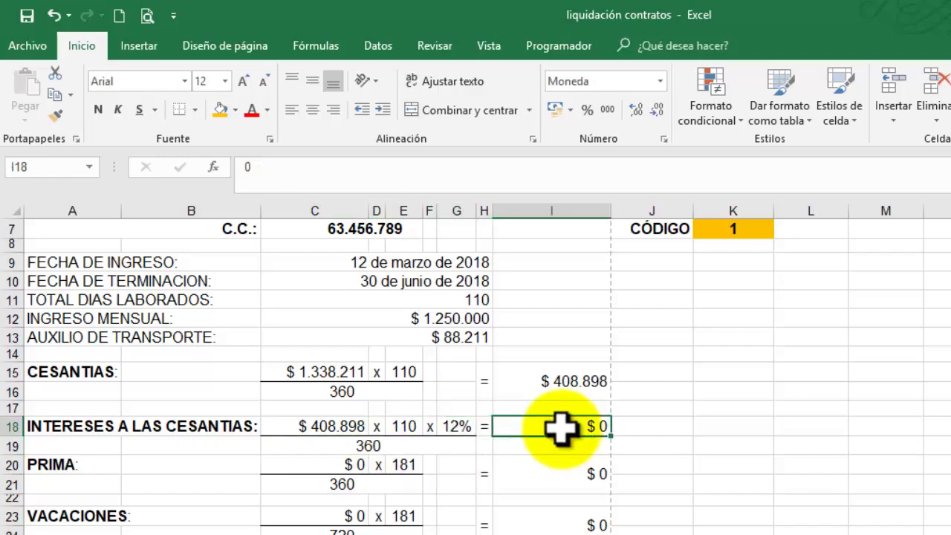
pyautogui.write('=')
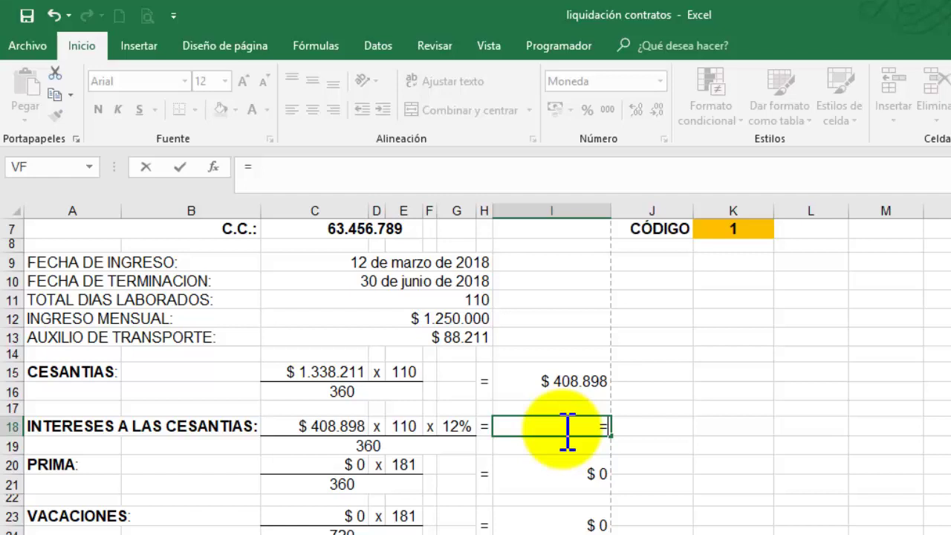
pyautogui.click(344, 428)
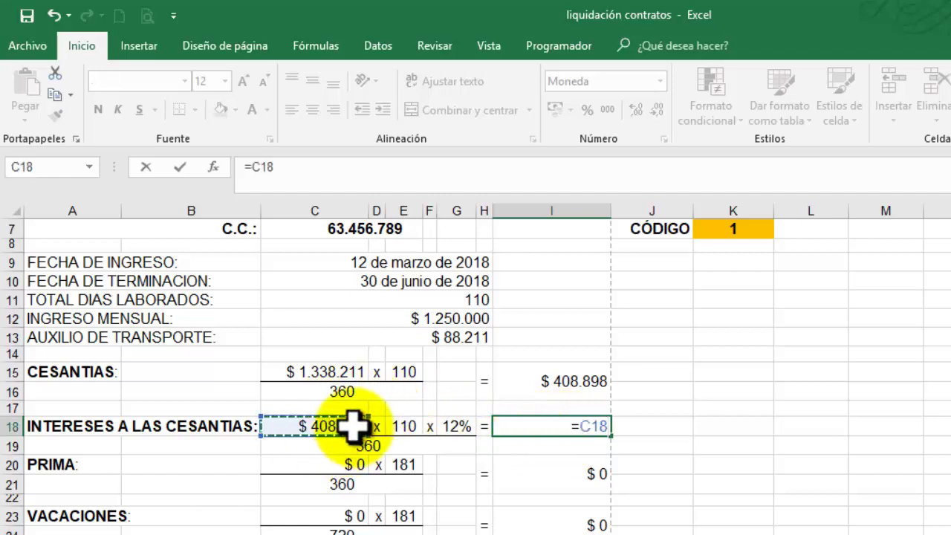
pyautogui.write('*')
pyautogui.click(402, 426)
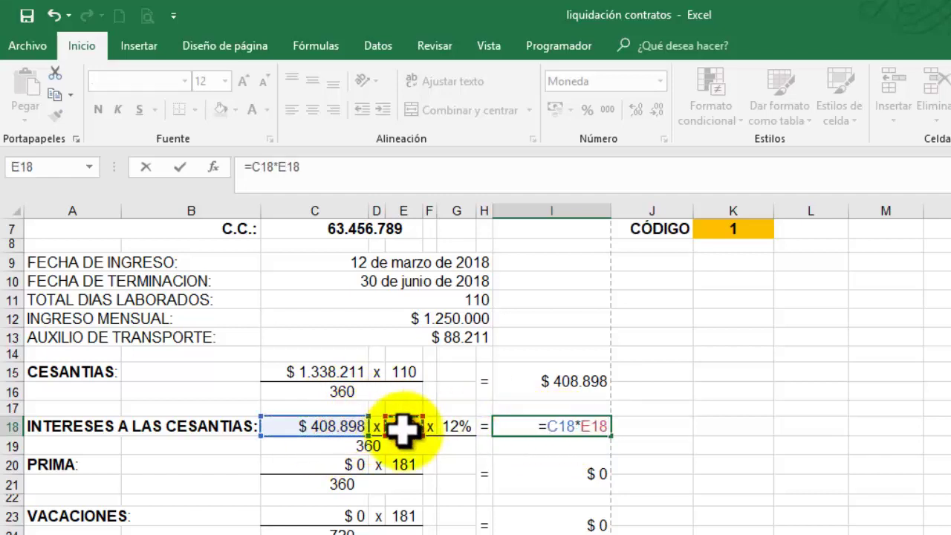
pyautogui.write('*')
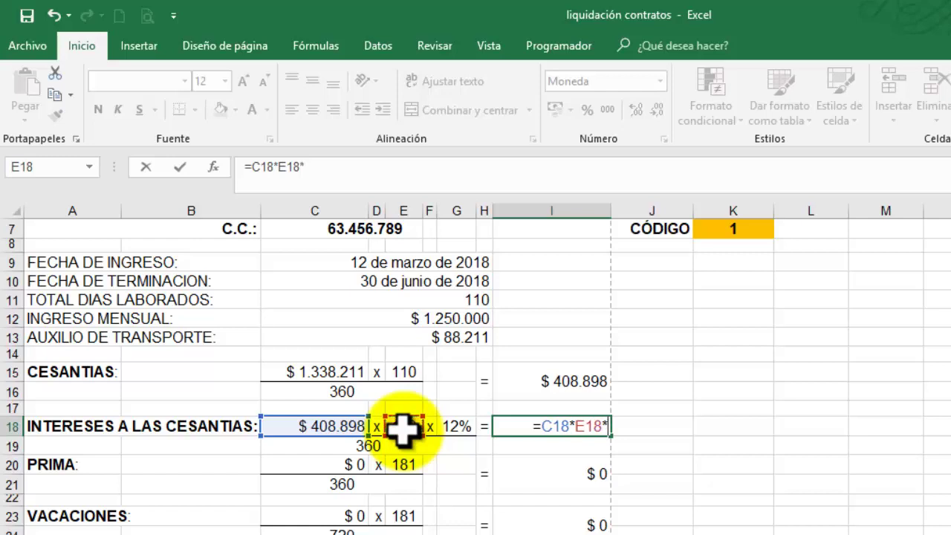
pyautogui.click(454, 426)
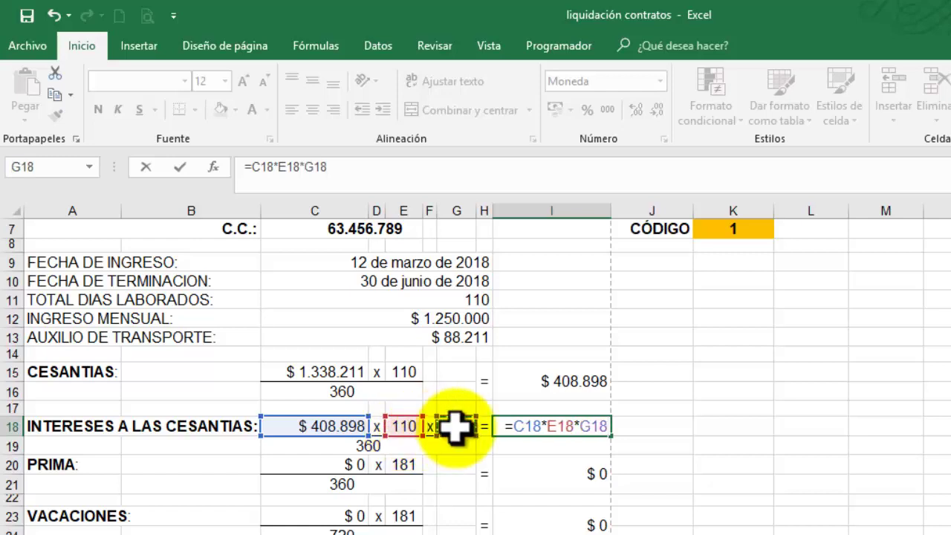
pyautogui.write('/')
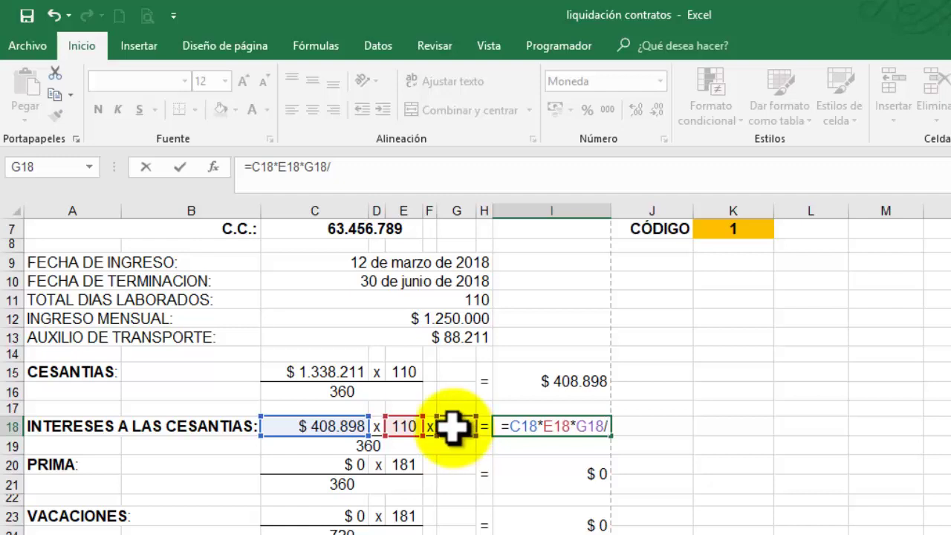
pyautogui.click(381, 444)
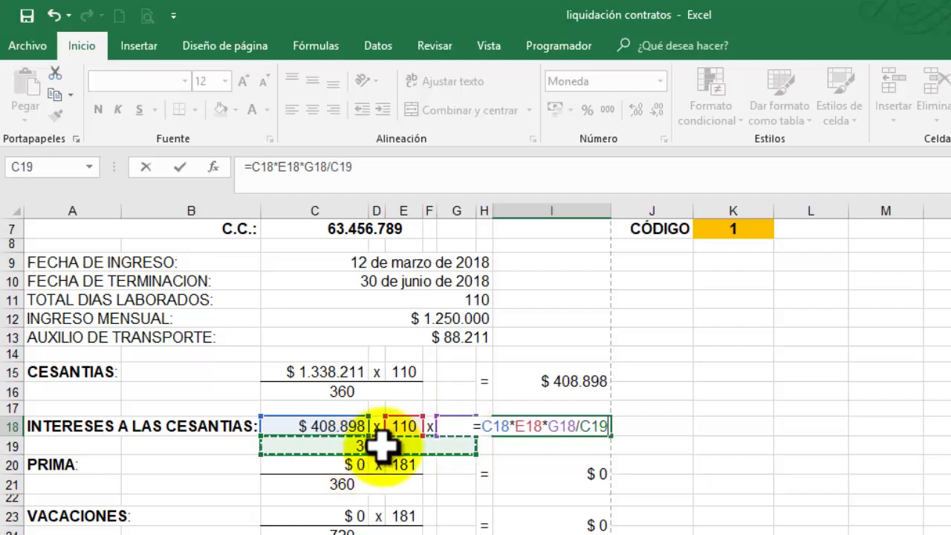
pyautogui.press('Return')
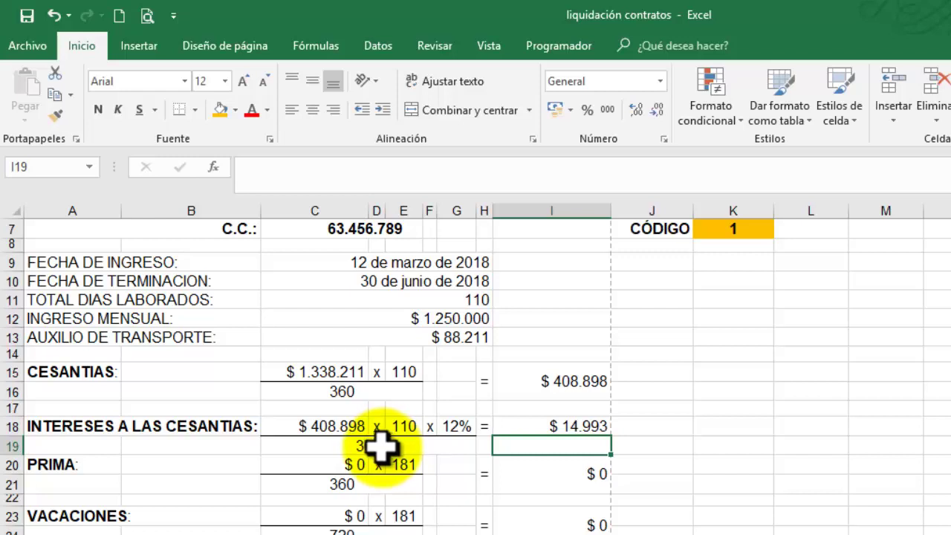
# - Link the PRIMA base amount in C20 with the formula =C15 and its days in E20 with =E15
pyautogui.click(344, 468)
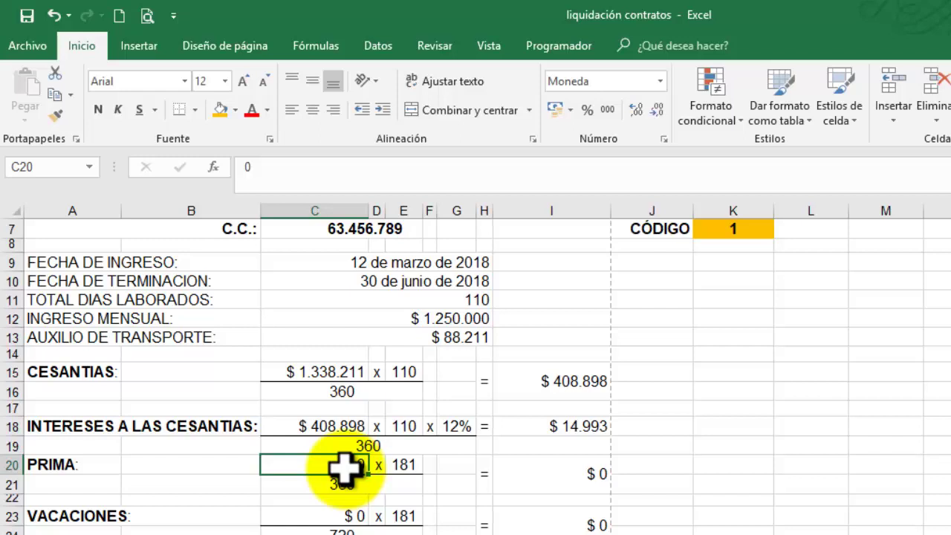
pyautogui.write('=')
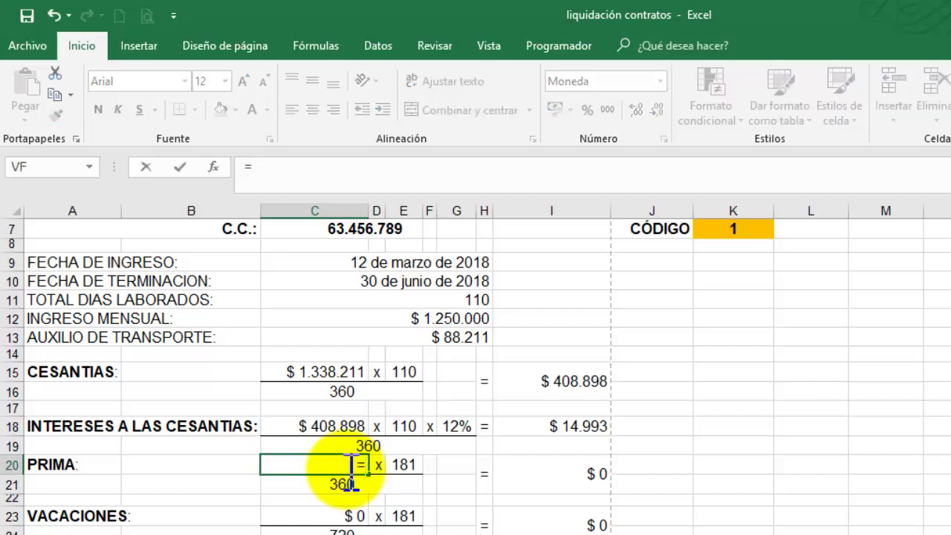
pyautogui.click(336, 374)
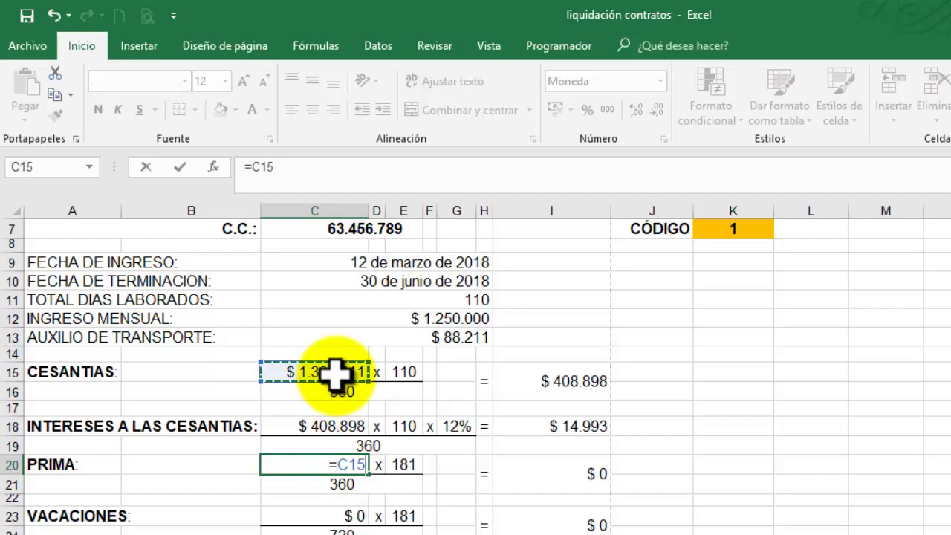
pyautogui.press('Return')
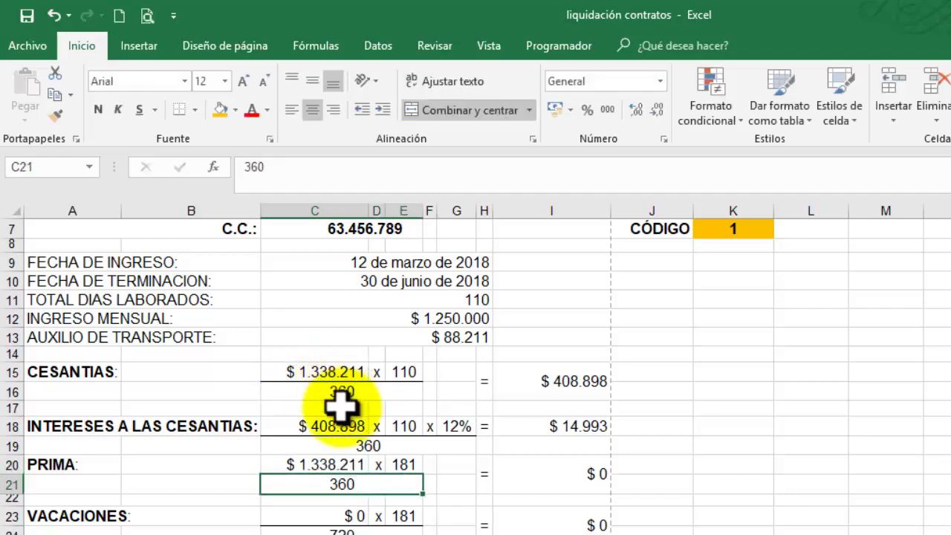
pyautogui.click(401, 465)
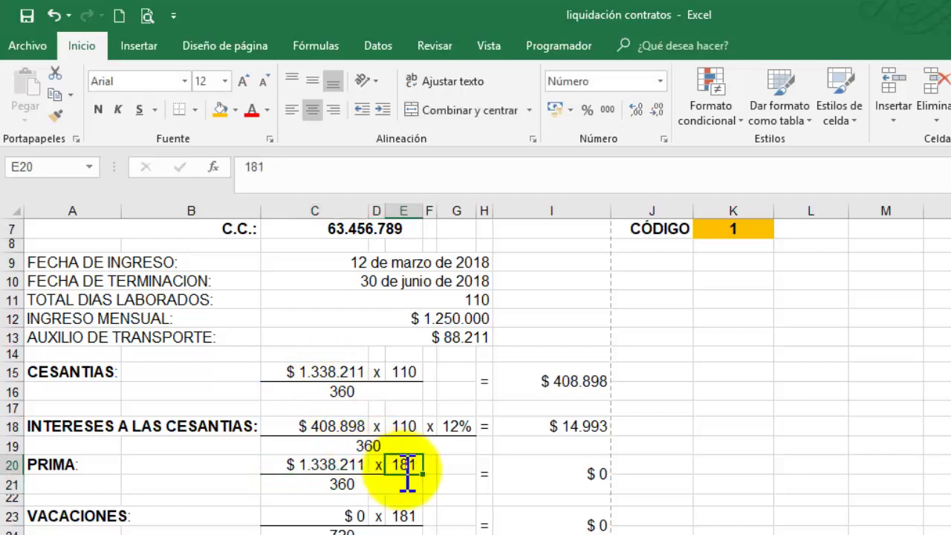
pyautogui.write('=')
pyautogui.click(408, 373)
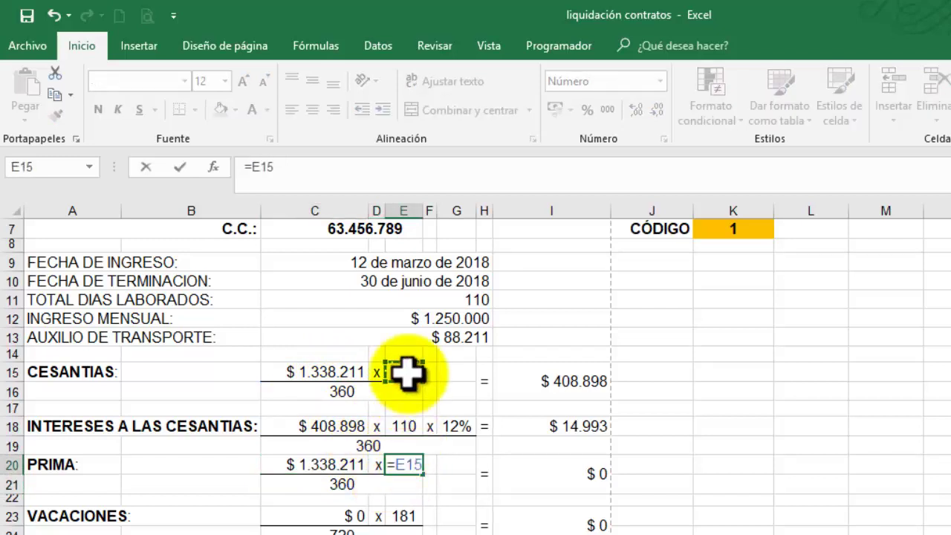
pyautogui.press('Return')
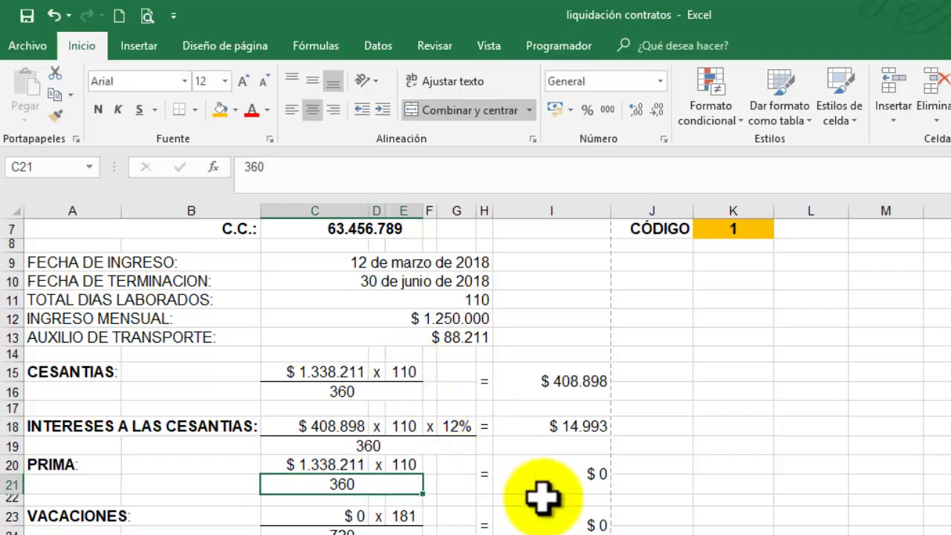
# - Calculate the PRIMA result in I20 with the formula =C20*E20/C21
pyautogui.click(564, 478)
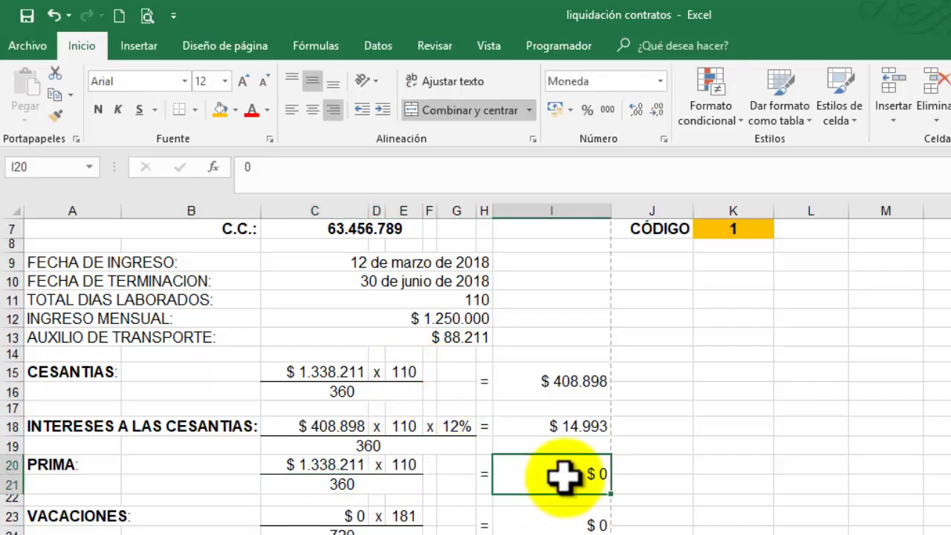
pyautogui.write('=')
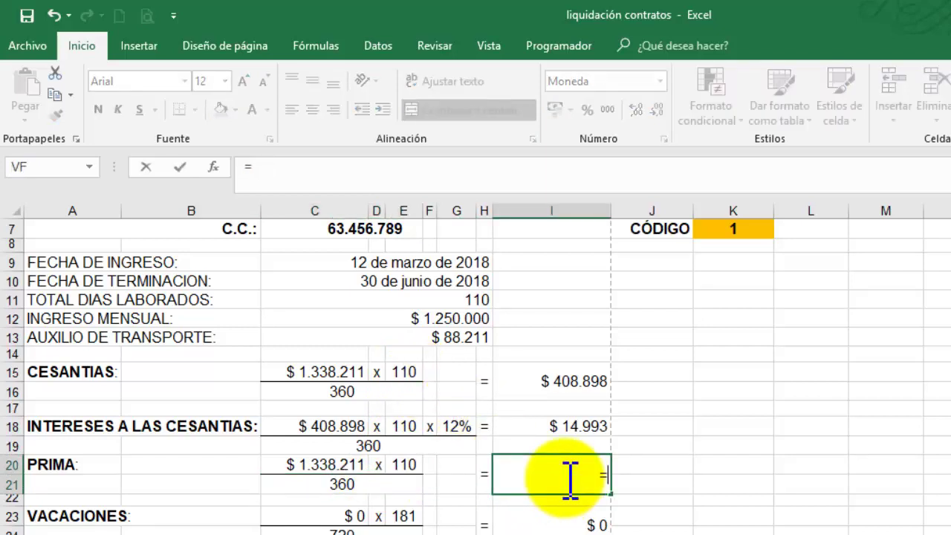
pyautogui.click(310, 464)
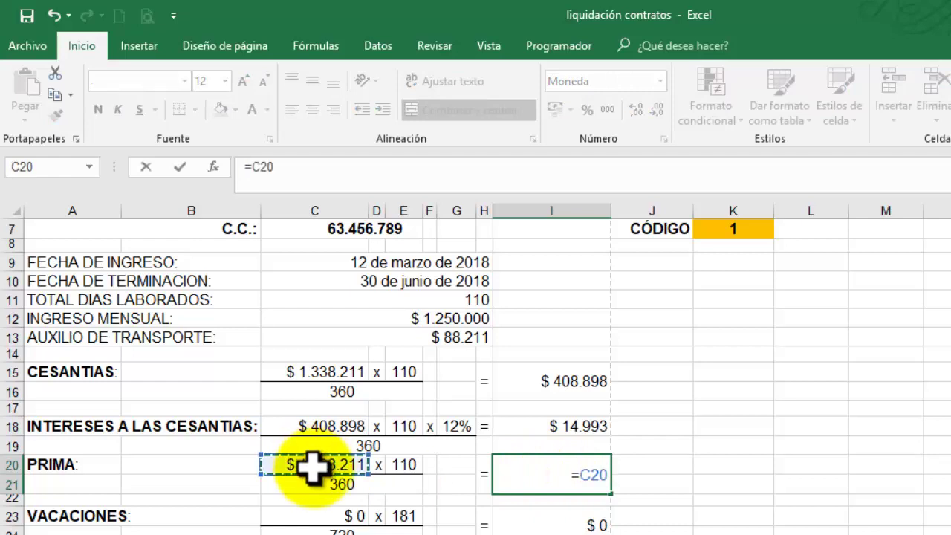
pyautogui.write('*')
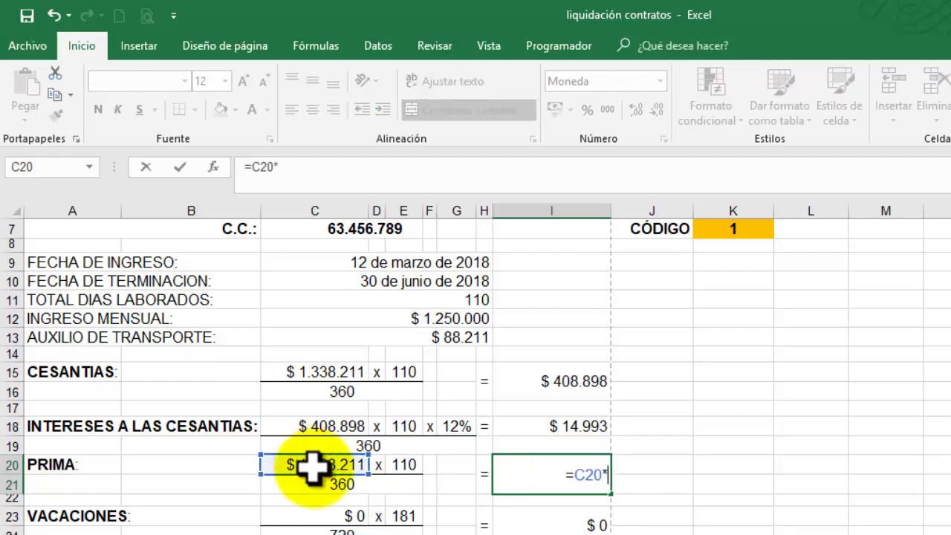
pyautogui.click(405, 464)
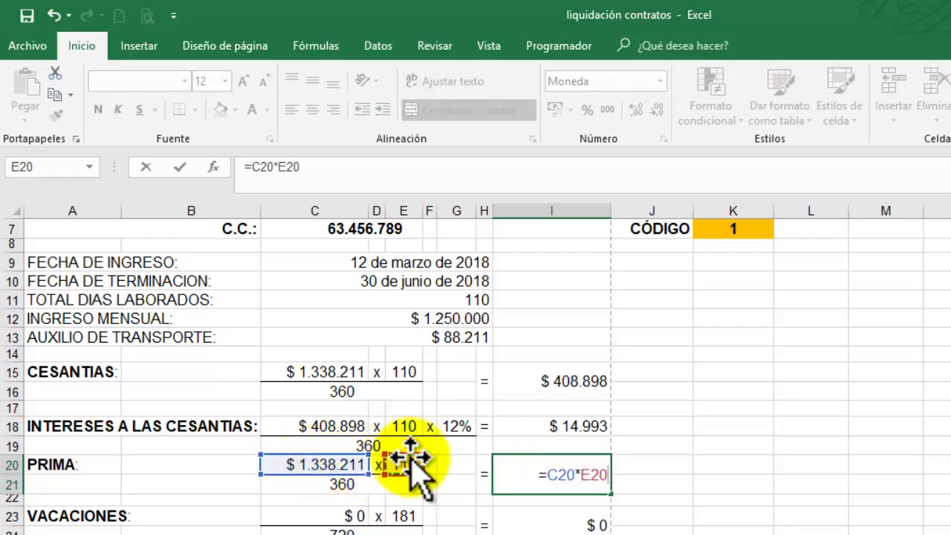
pyautogui.write('/')
pyautogui.click(370, 483)
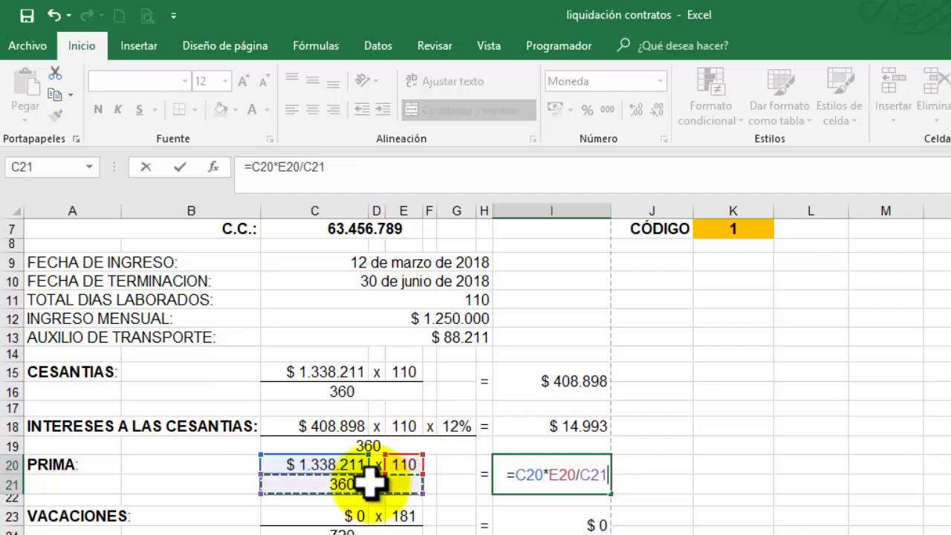
pyautogui.press('Return')
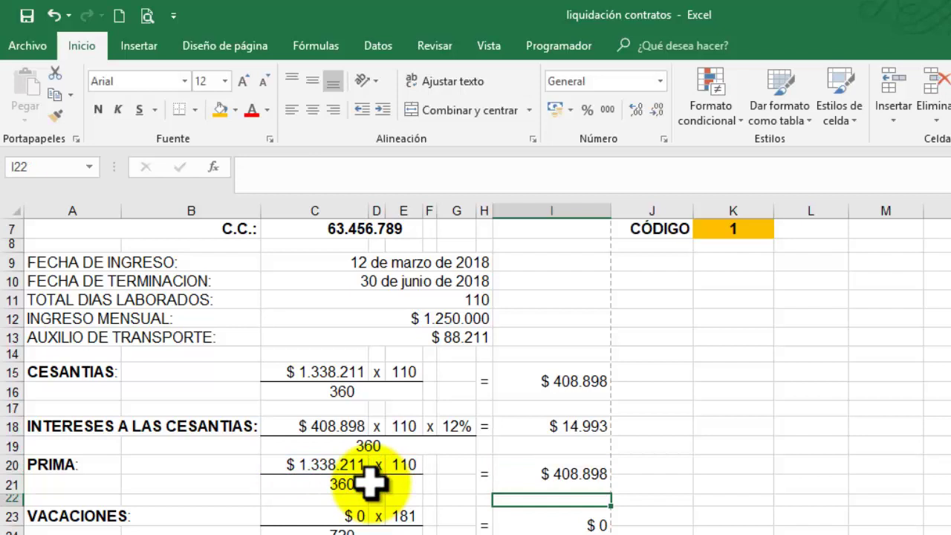
# - Compare the result formulas of CESANTIAS, INTERESES A LAS CESANTIAS and PRIMA in I15, I18 and I20
pyautogui.click(546, 473)
pyautogui.click(558, 378)
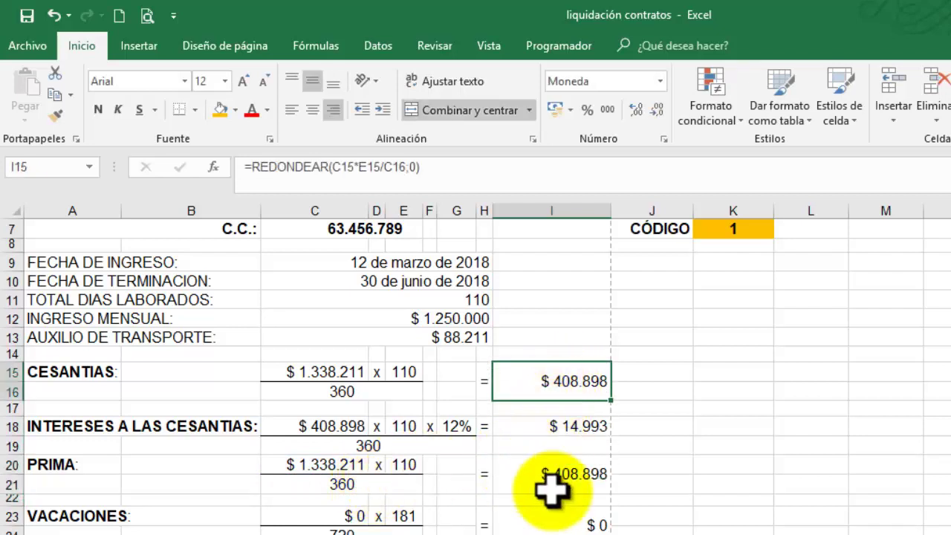
pyautogui.click(565, 434)
pyautogui.click(570, 469)
pyautogui.click(576, 382)
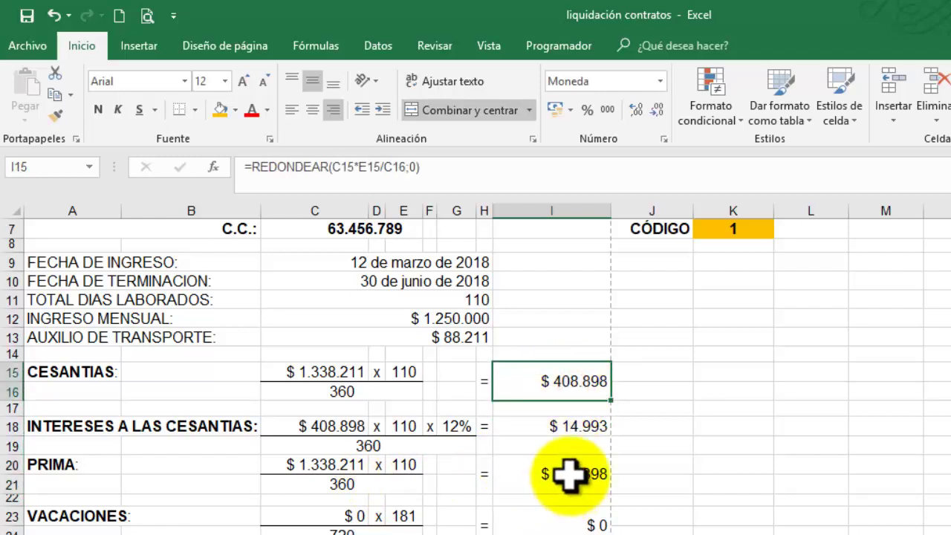
pyautogui.click(569, 473)
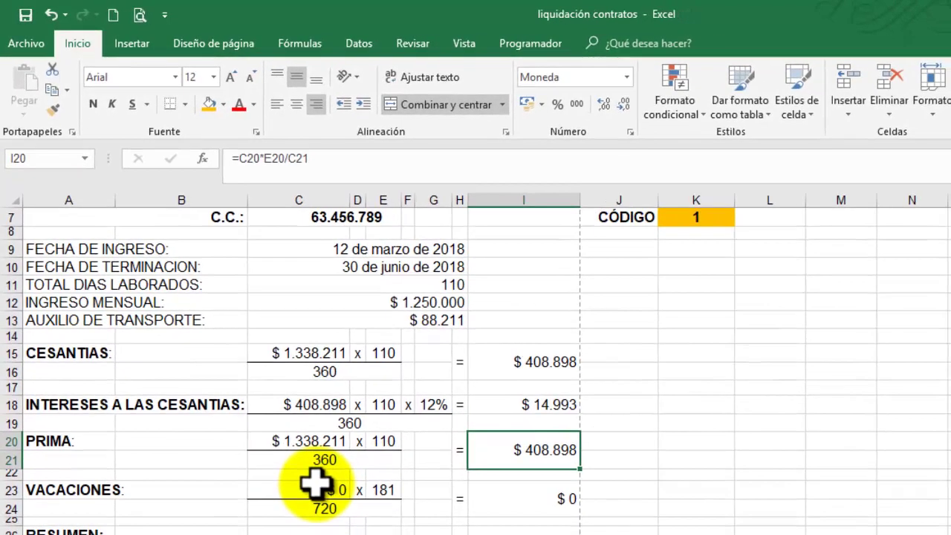
# - Link the VACACIONES base amount in C23 to the INGRESO MENSUAL with the formula =C12
pyautogui.click(316, 485)
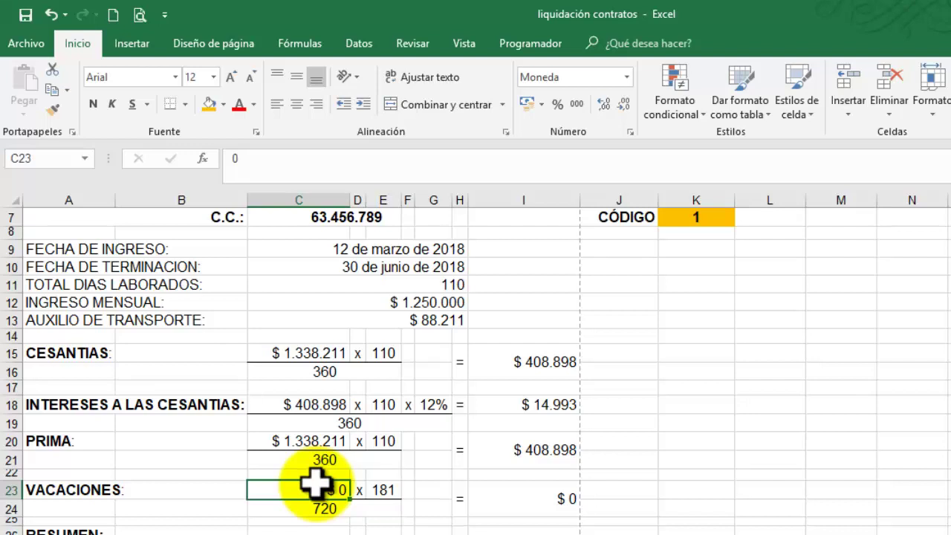
pyautogui.write('=')
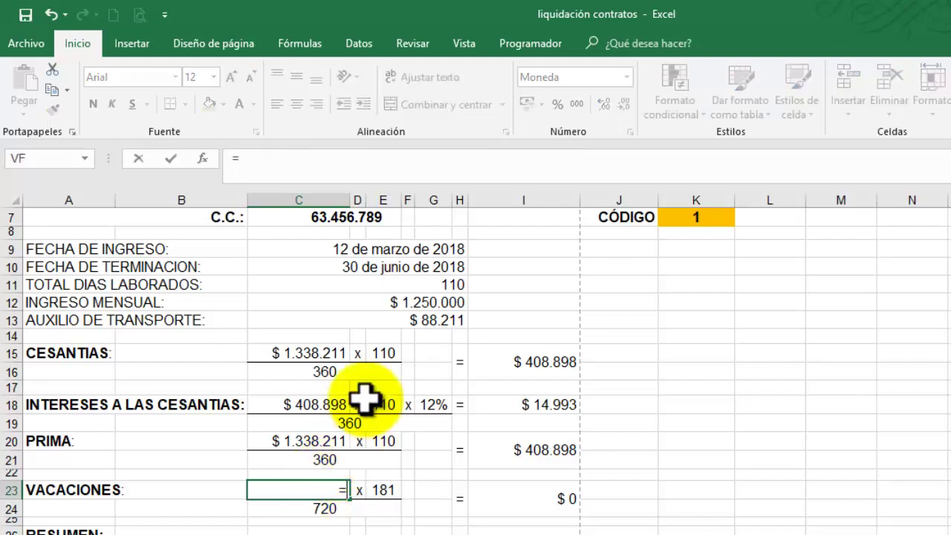
pyautogui.click(414, 302)
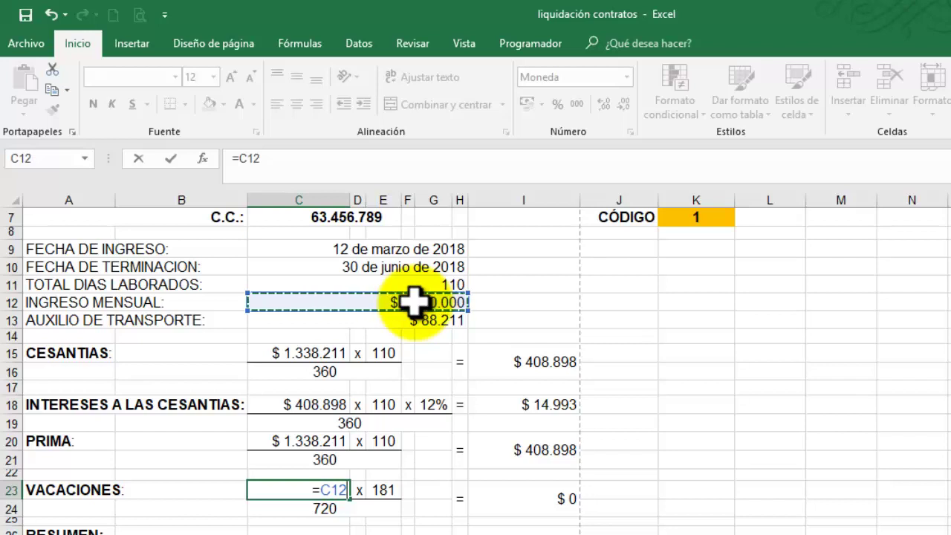
pyautogui.press('Return')
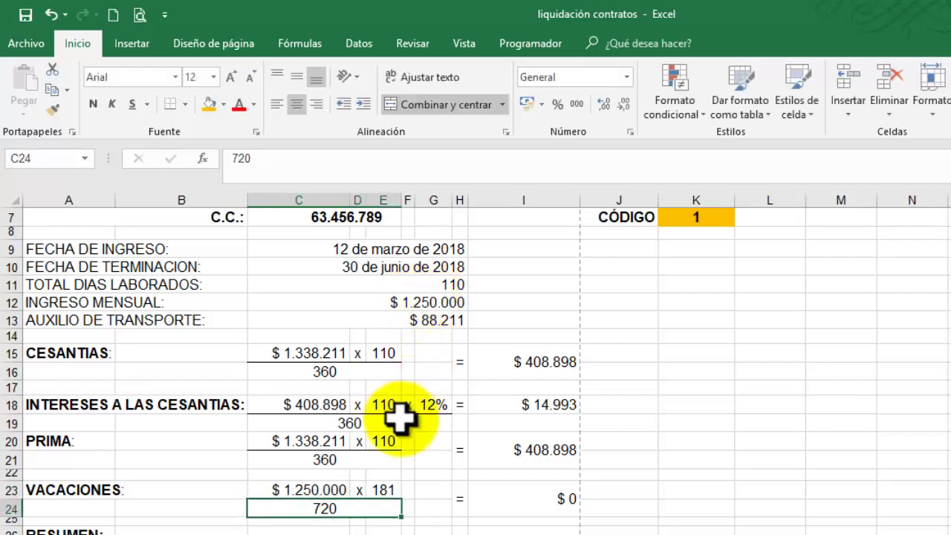
# - Link the VACACIONES days in E23 to the TOTAL DIAS LABORADOS with the formula =C11
pyautogui.click(392, 489)
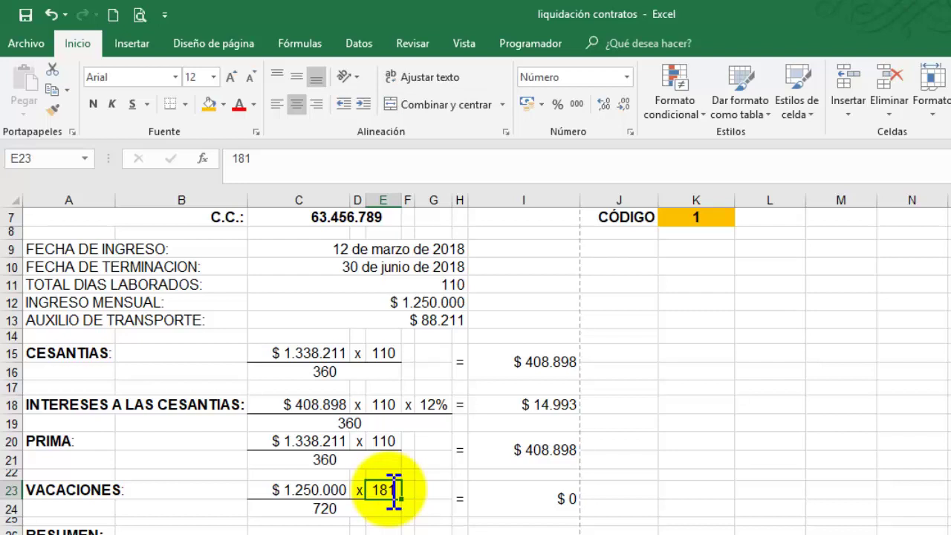
pyautogui.write('=')
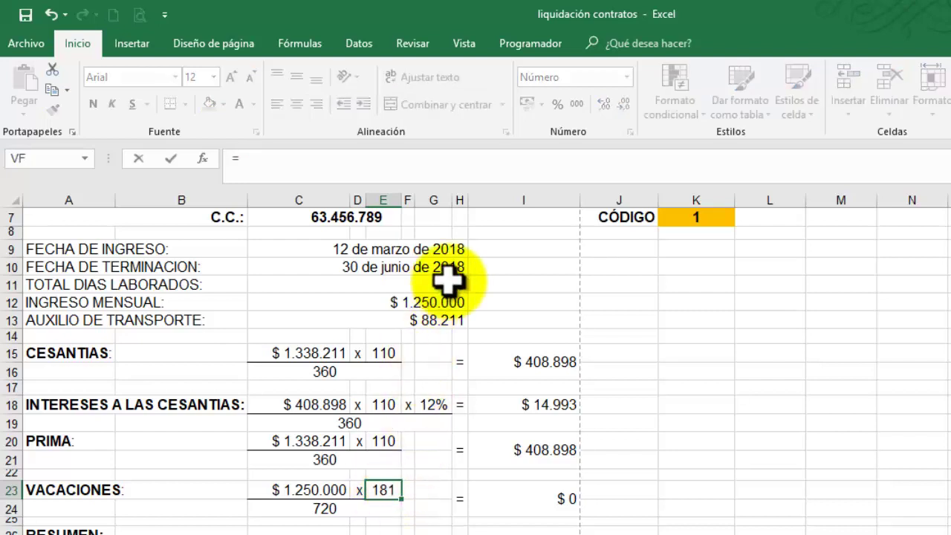
pyautogui.click(447, 282)
pyautogui.click(382, 405)
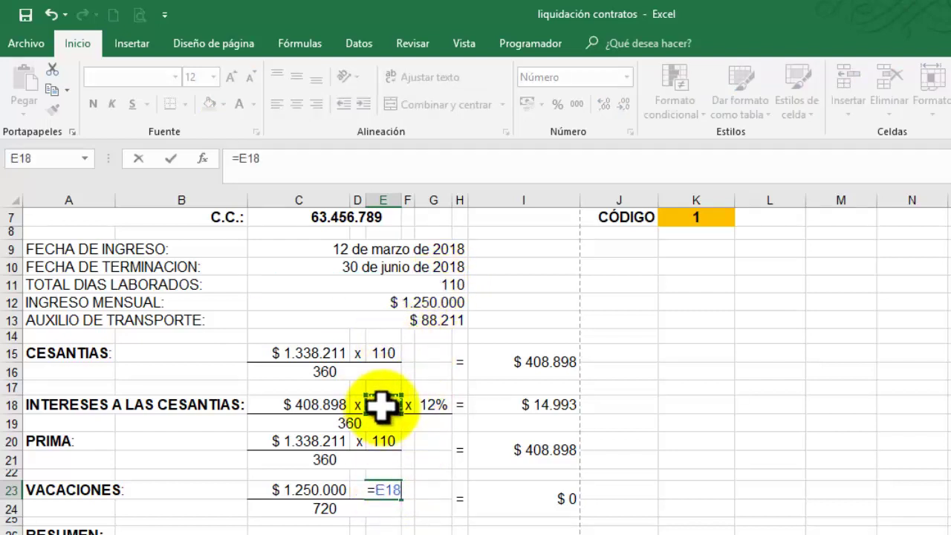
pyautogui.click(447, 283)
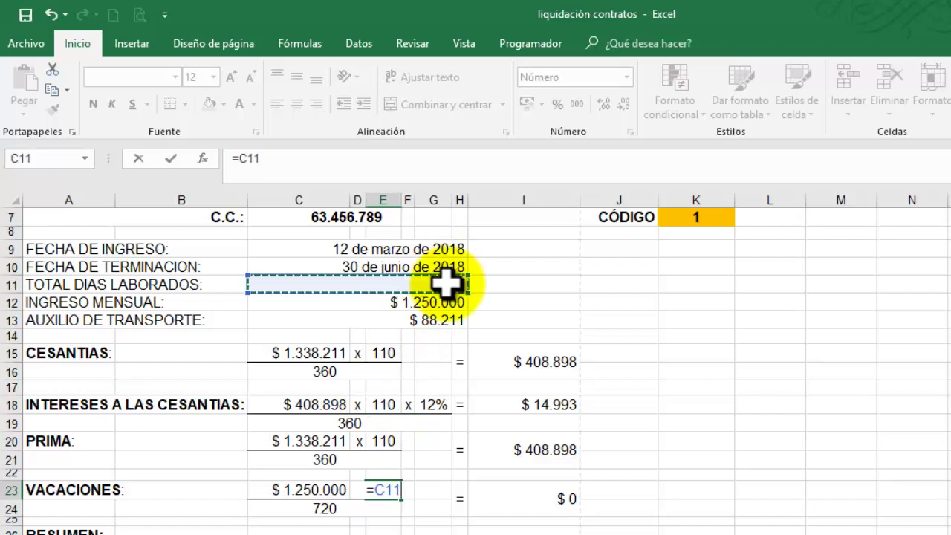
pyautogui.press('Return')
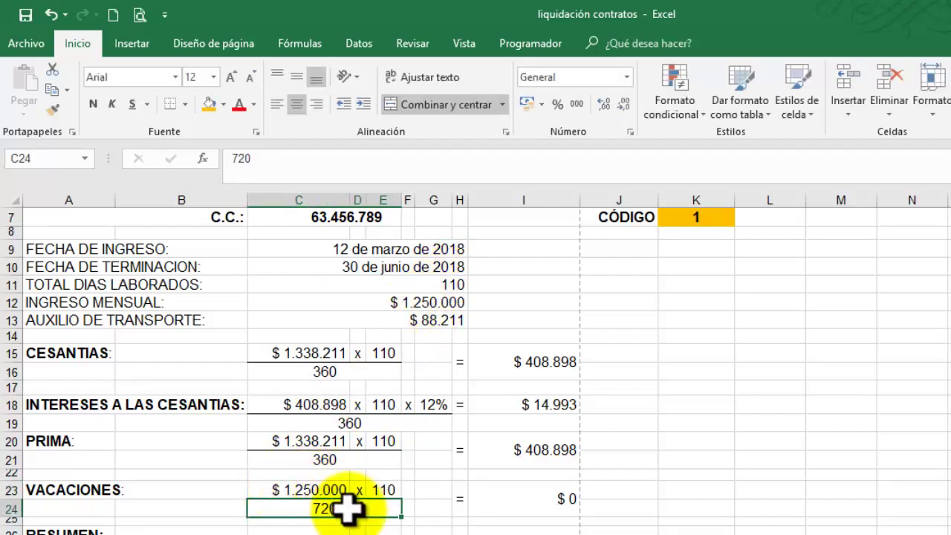
# - Calculate the VACACIONES result in I23 with the formula =C23*E23/C24
pyautogui.click(559, 501)
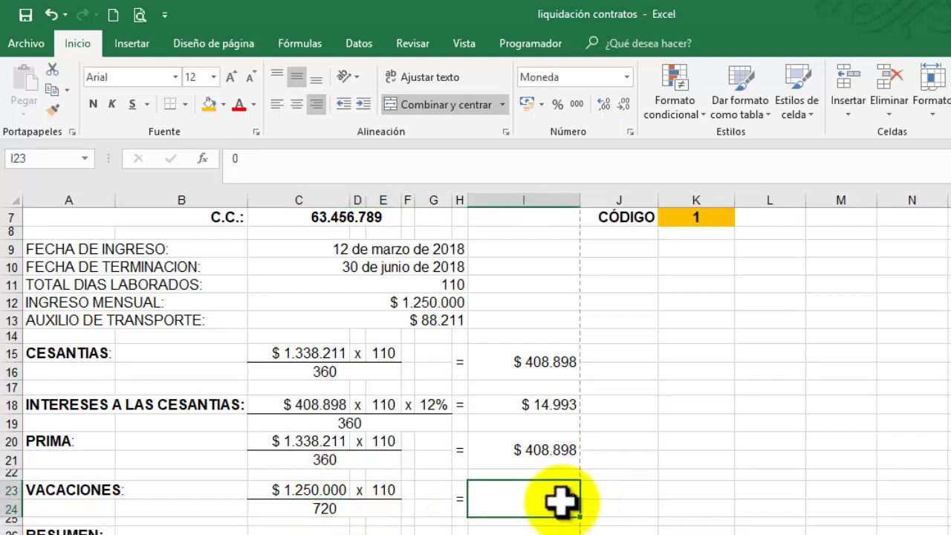
pyautogui.write('=')
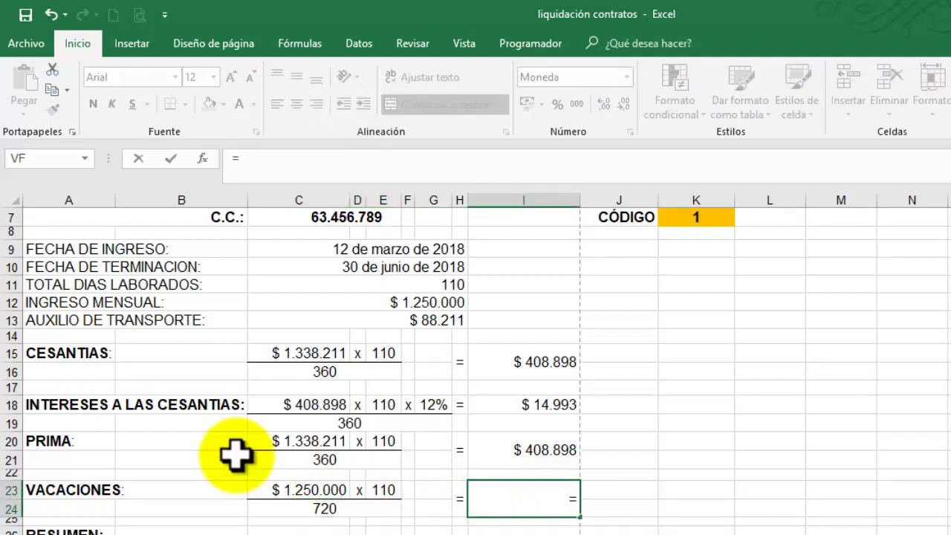
pyautogui.click(310, 492)
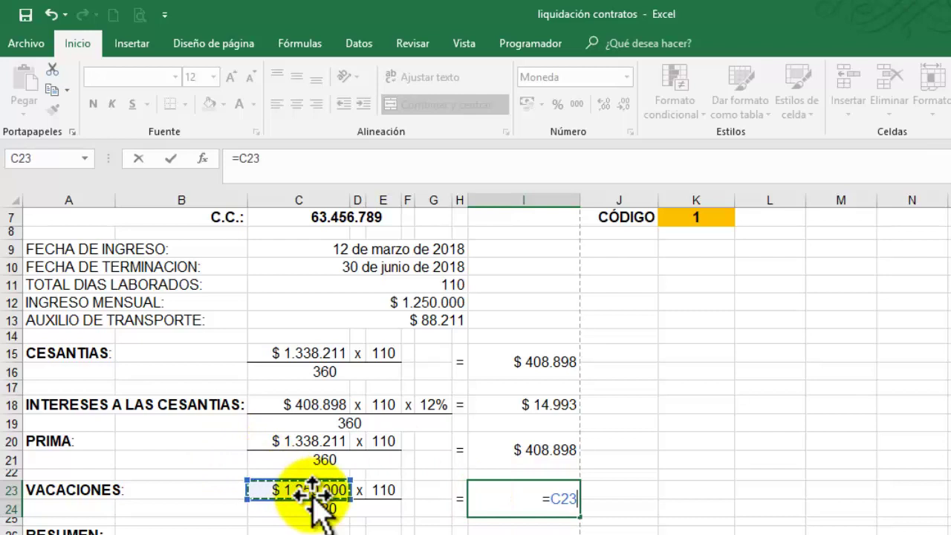
pyautogui.write('*')
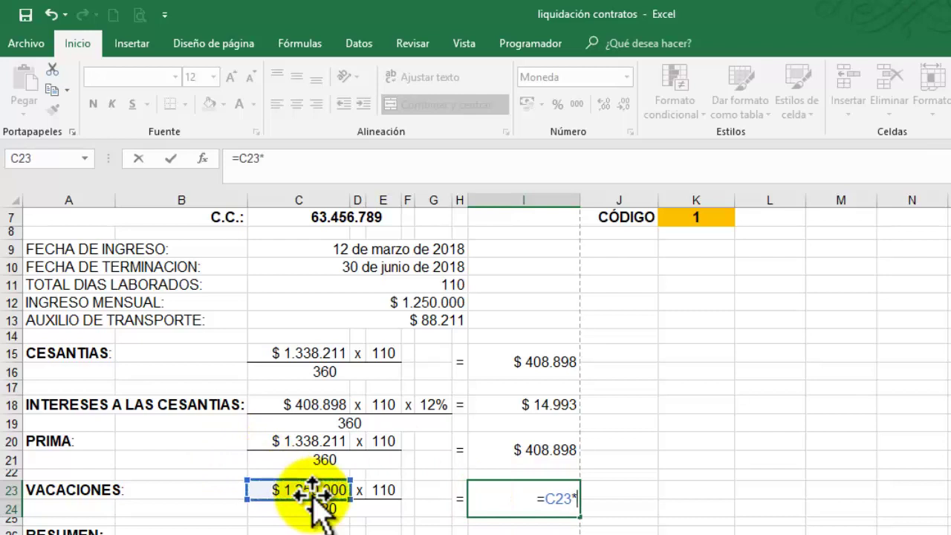
pyautogui.click(383, 491)
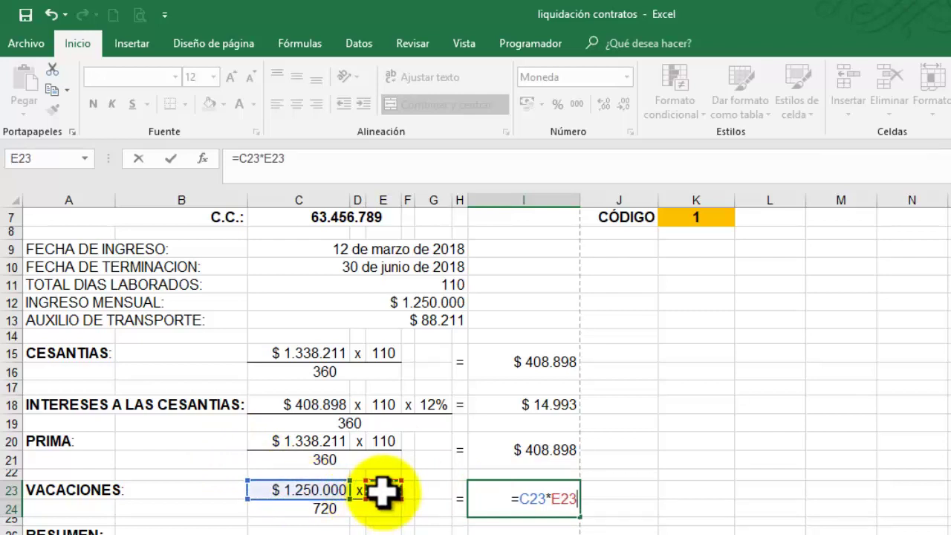
pyautogui.write('/')
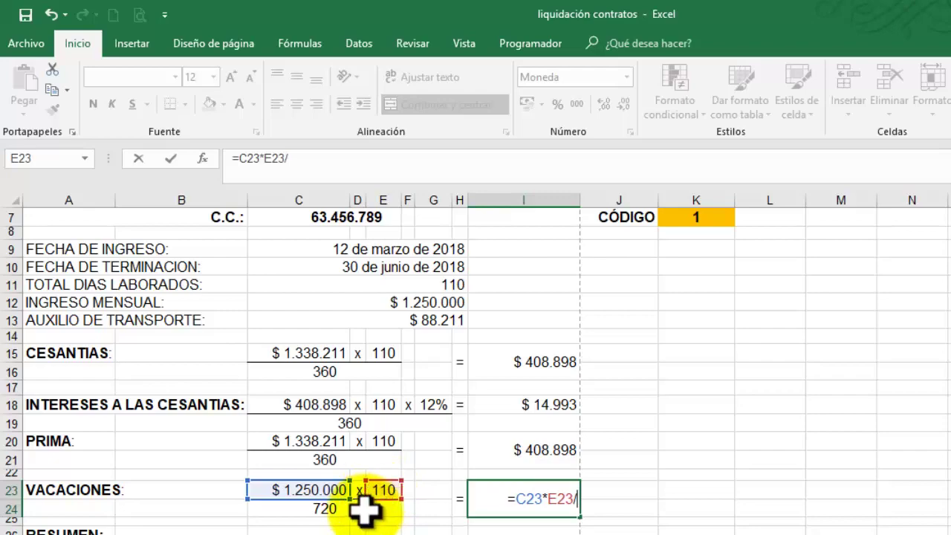
pyautogui.click(364, 510)
pyautogui.press('Return')
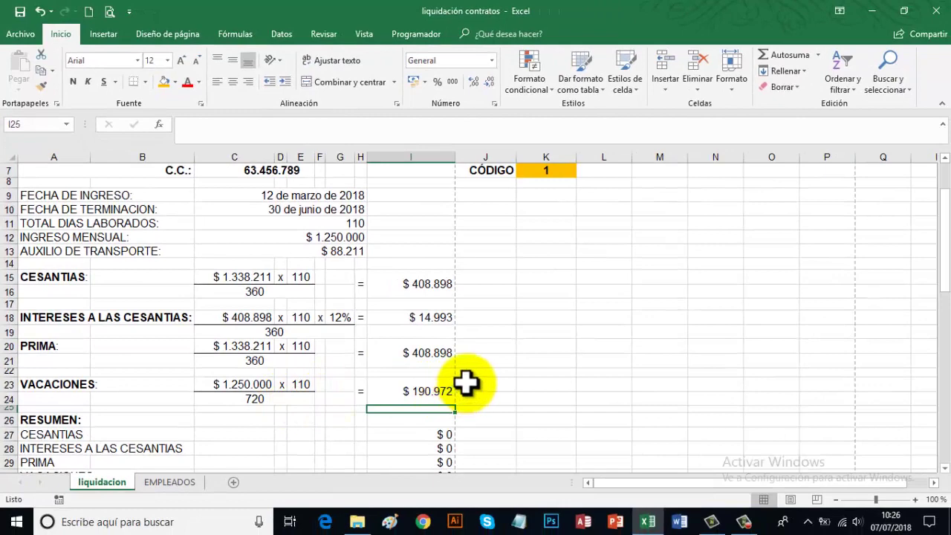
# - In the RESUMEN section, link CESANTIAS in I27 with =I15 and INTERESES A LAS CESANTIAS in I28 with =I18
pyautogui.scroll(-1, 454, 387)
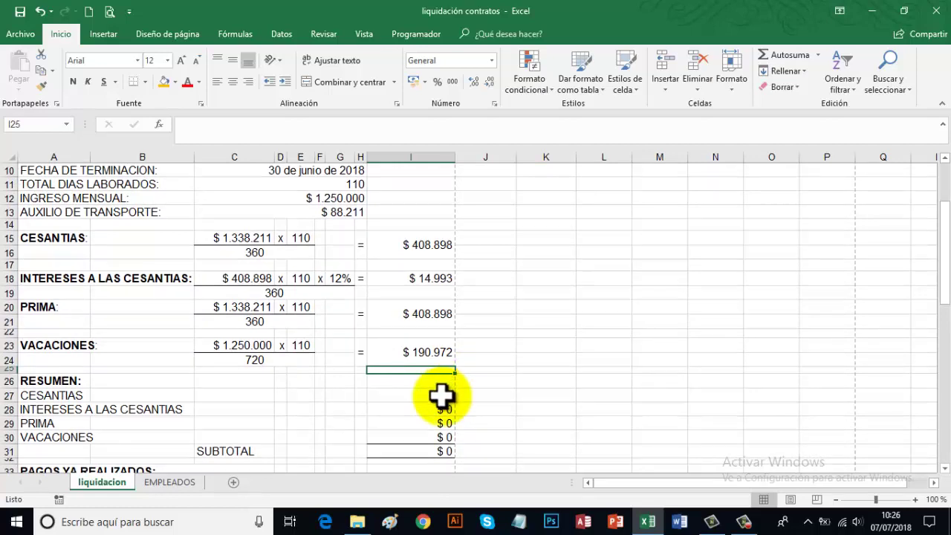
pyautogui.click(441, 396)
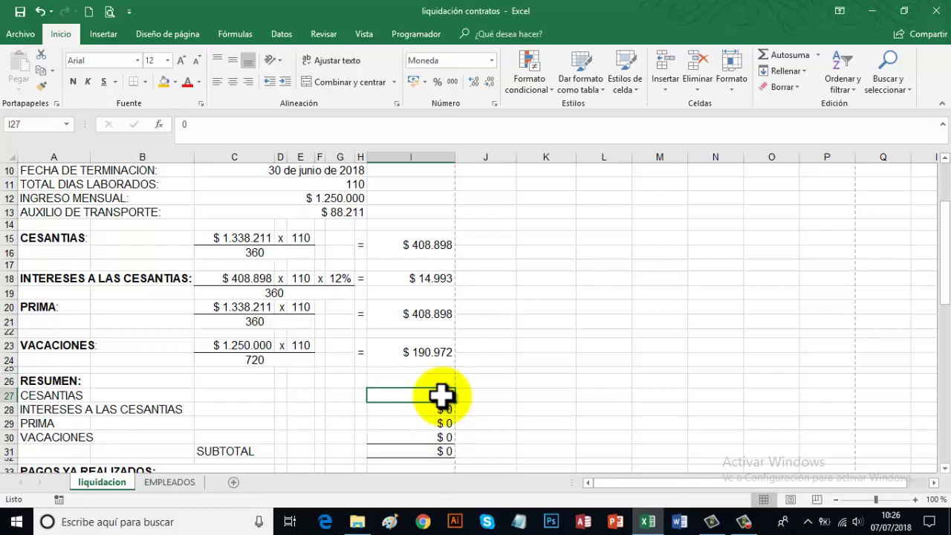
pyautogui.write('=')
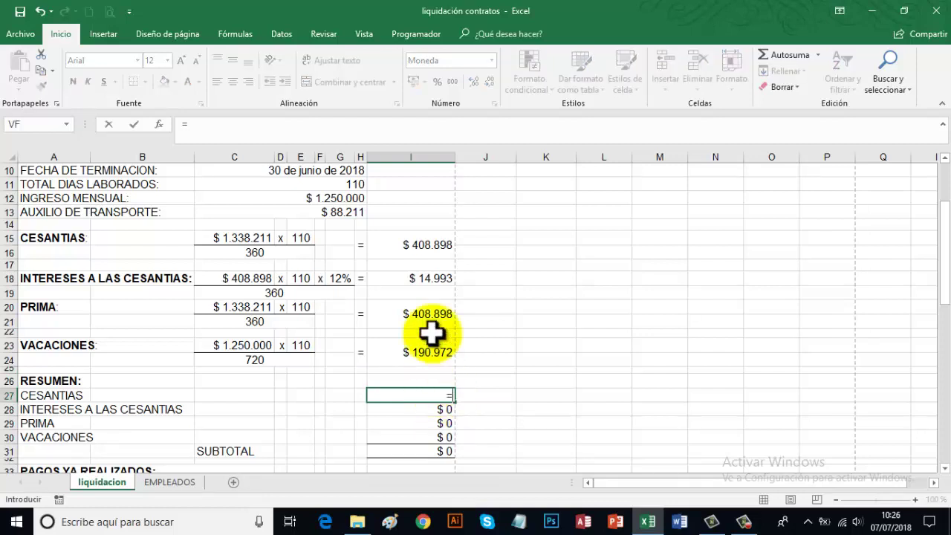
pyautogui.click(426, 244)
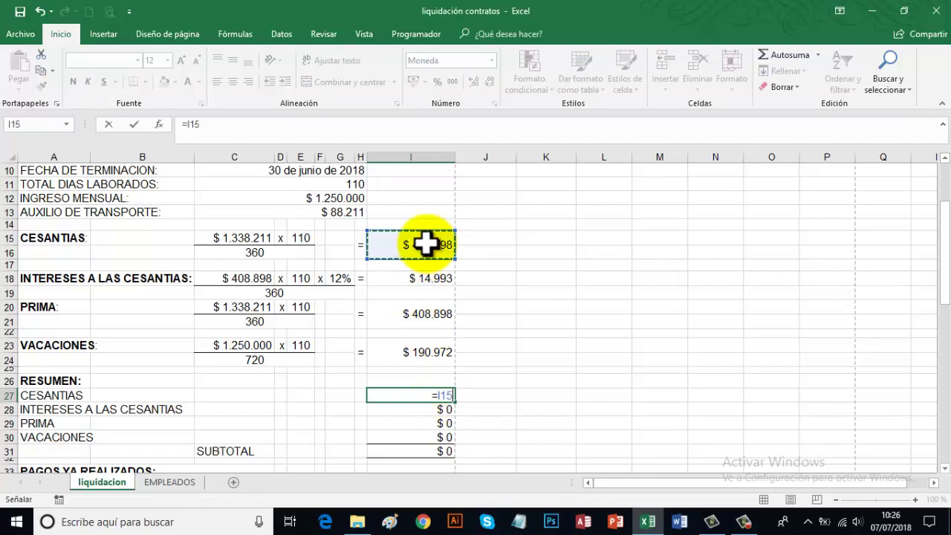
pyautogui.press('Return')
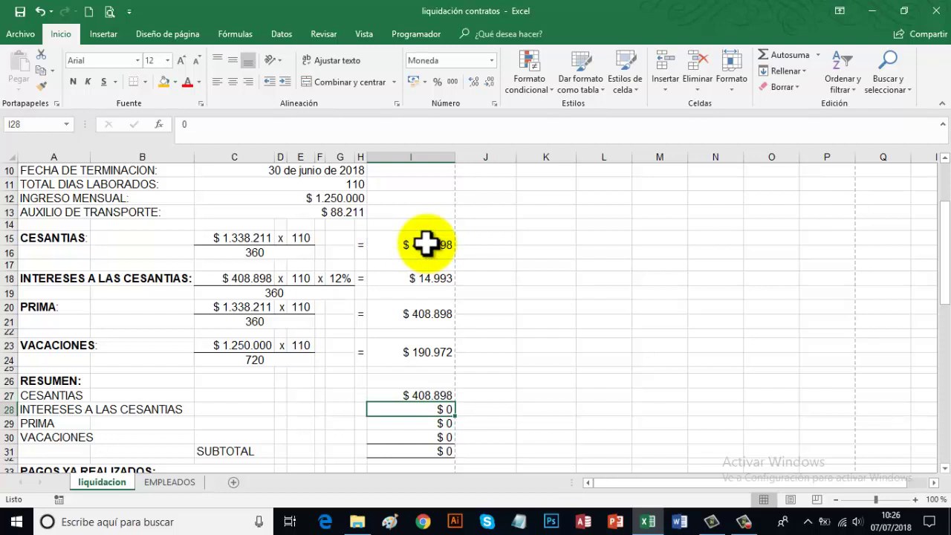
pyautogui.write('=')
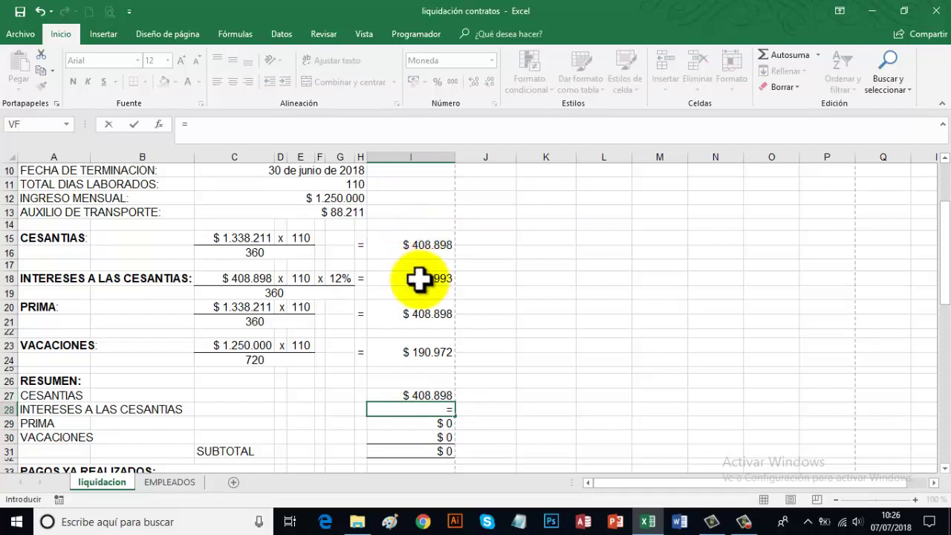
pyautogui.click(420, 279)
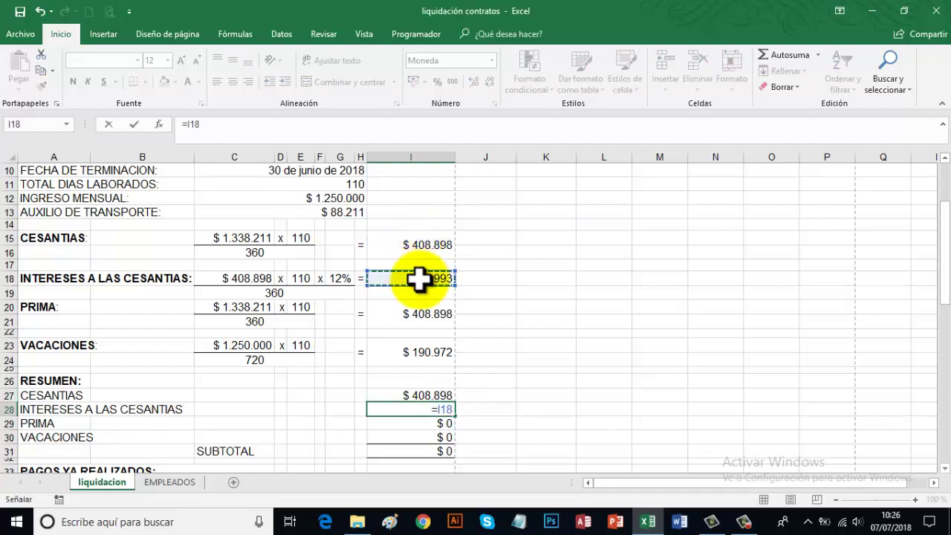
pyautogui.press('Return')
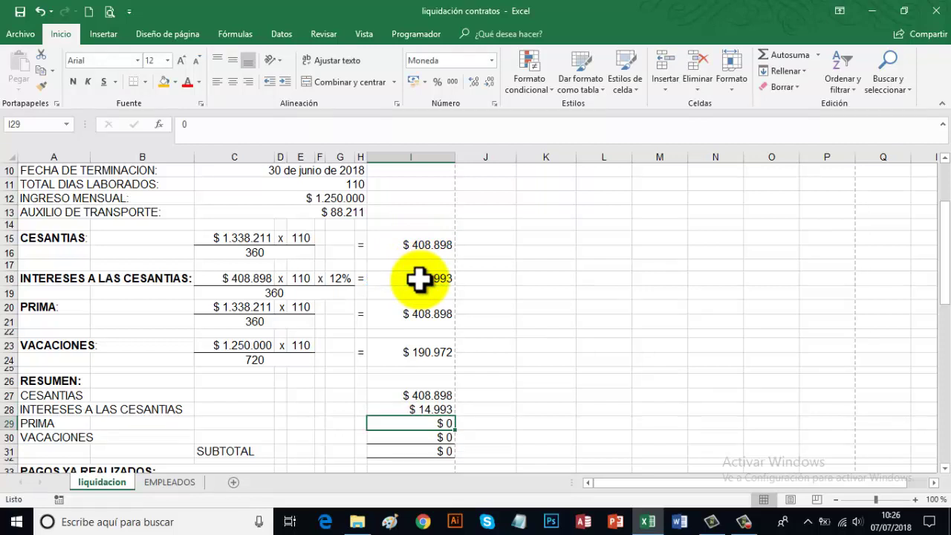
# - Link the RESUMEN amounts of PRIMA in I29 with =I20 and VACACIONES in I30 with =I23
pyautogui.write('=')
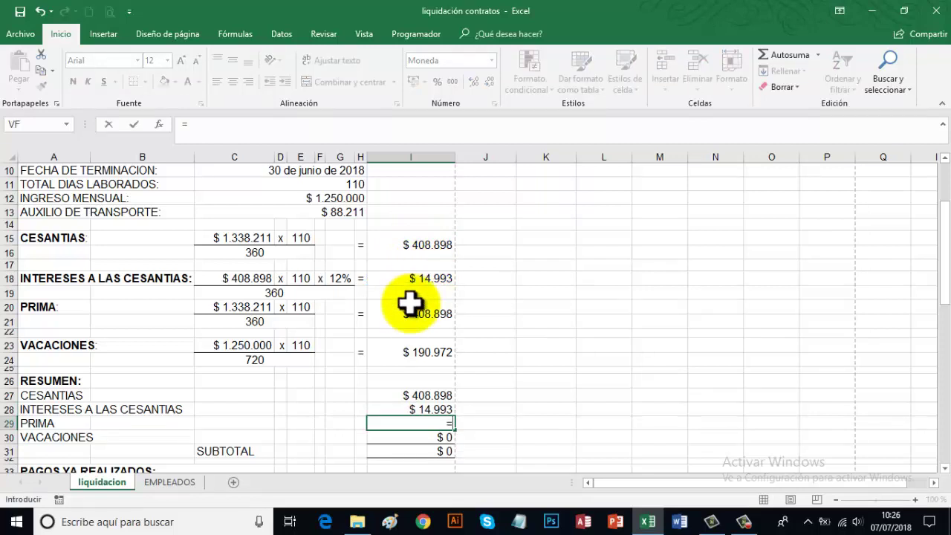
pyautogui.click(410, 313)
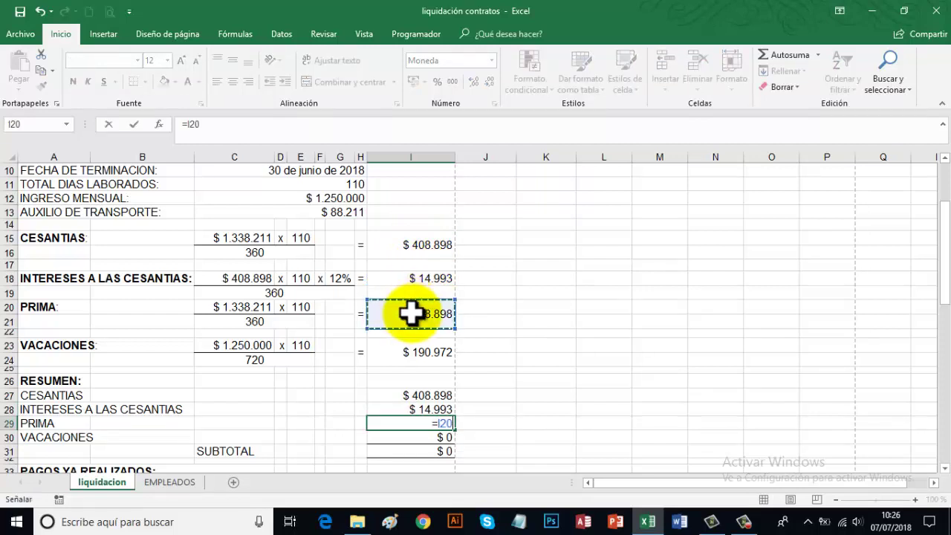
pyautogui.press('Return')
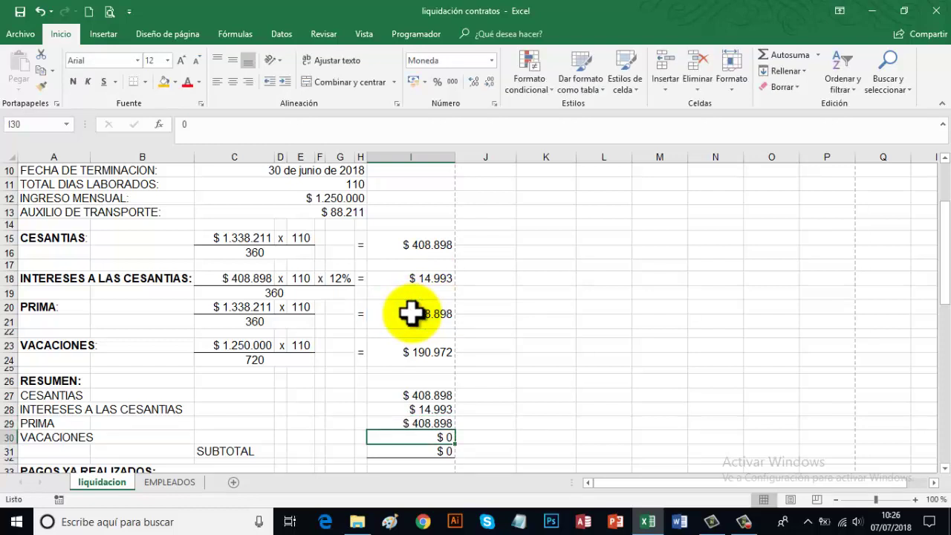
pyautogui.write('=')
pyautogui.click(424, 353)
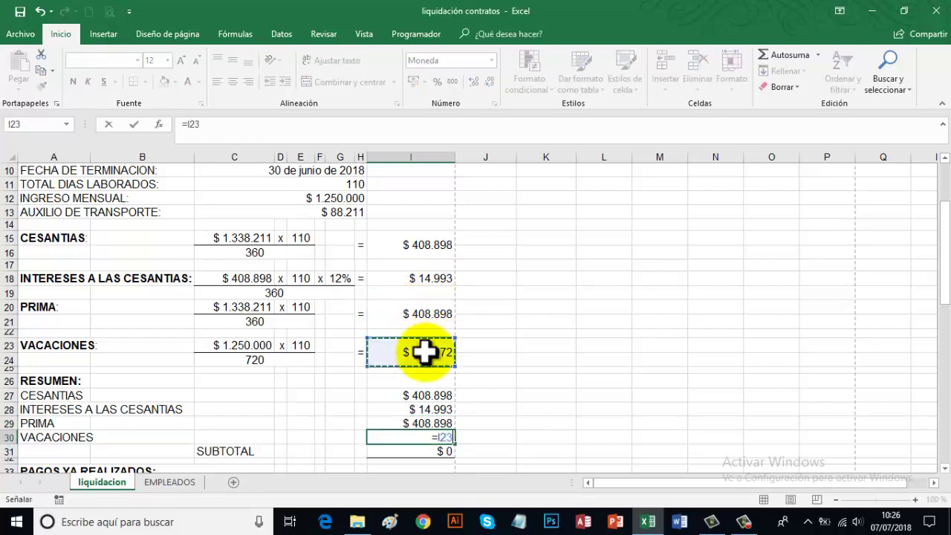
pyautogui.press('Return')
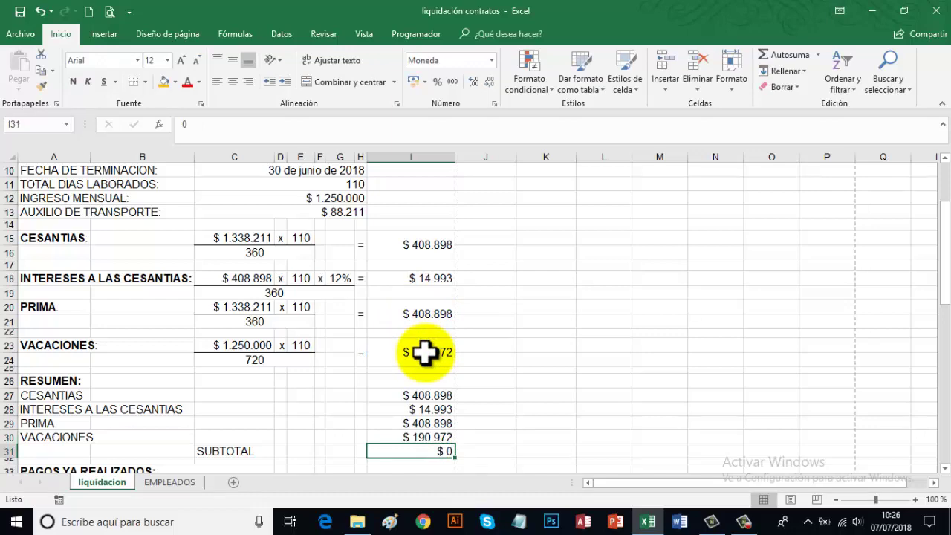
# - Total the four RESUMEN amounts in the SUBTOTAL cell I31 with the formula =SUMA(I27:I30)
pyautogui.scroll(-1, 424, 355)
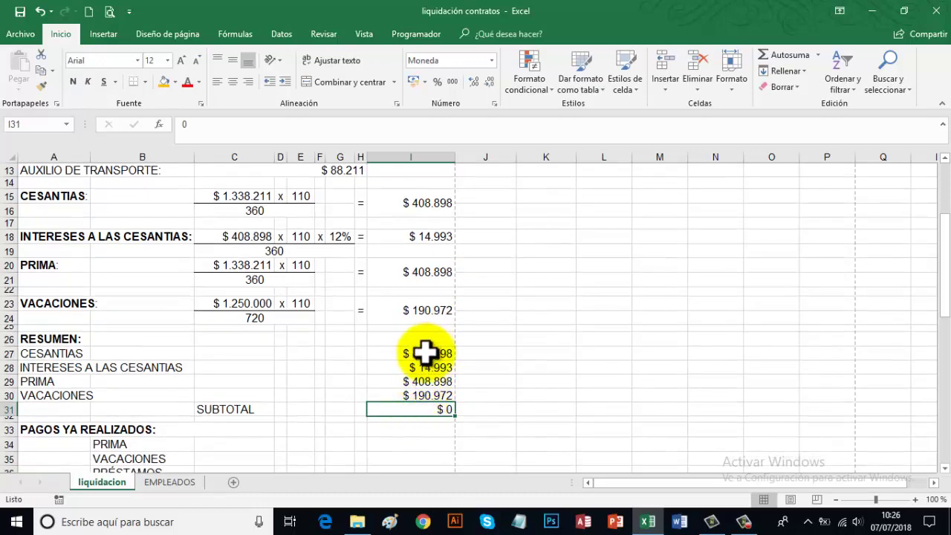
pyautogui.moveTo(439, 355); pyautogui.dragTo(442, 398)
pyautogui.click(432, 410)
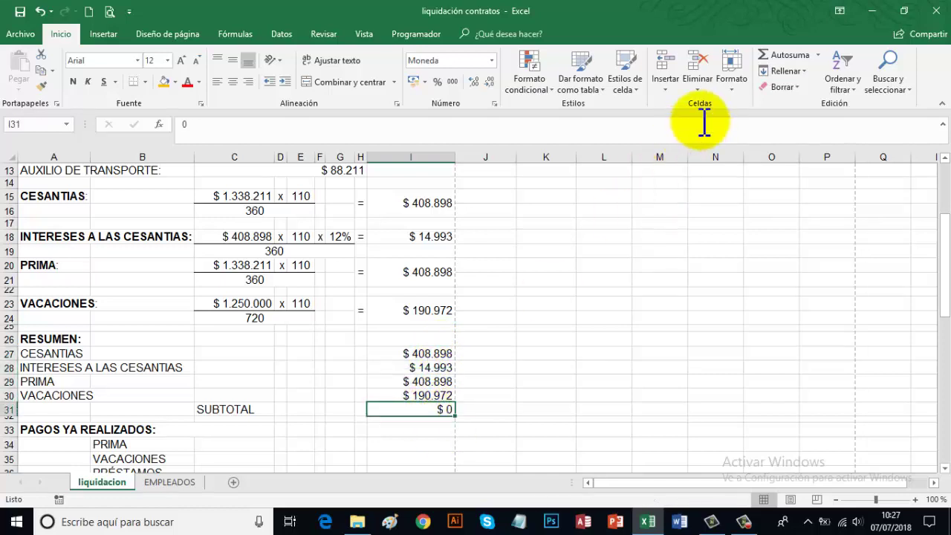
pyautogui.click(785, 56)
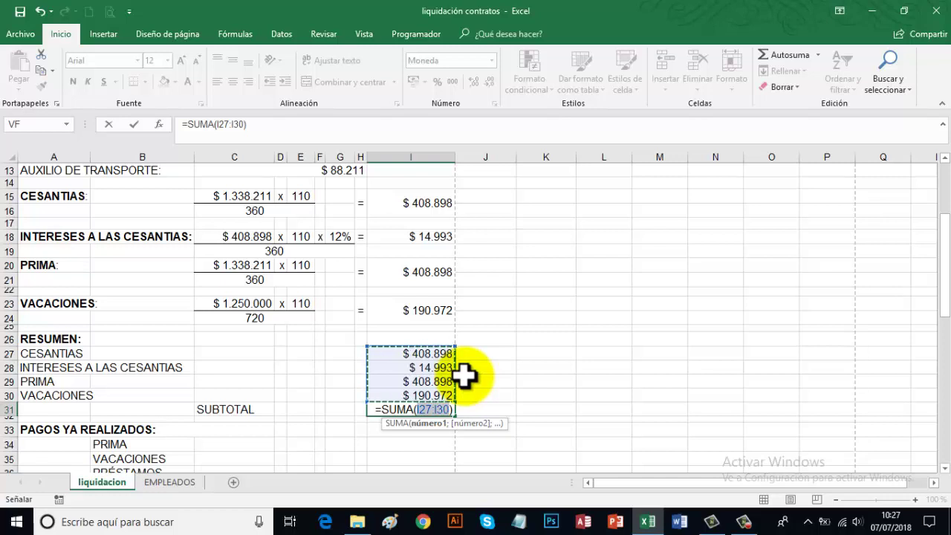
pyautogui.press('Return')
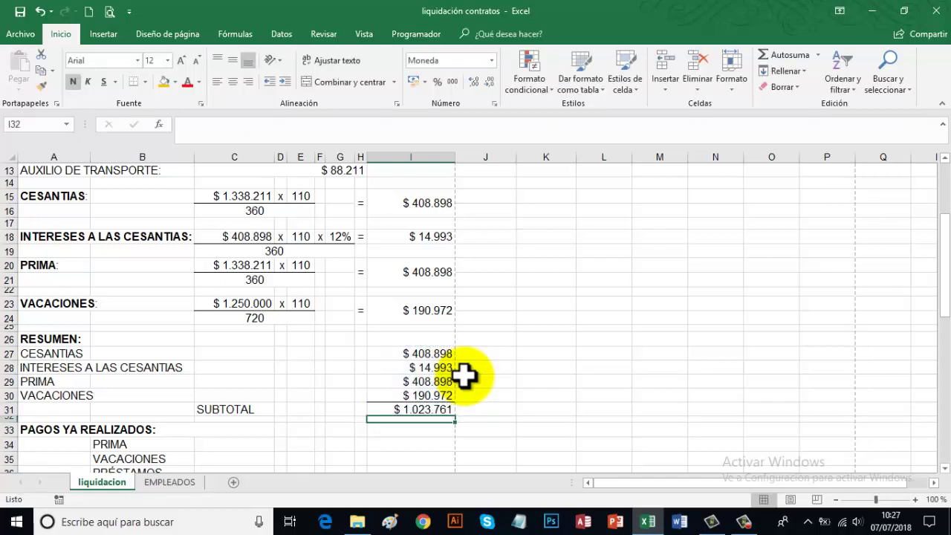
# - Review the PAGOS YA REALIZADOS and TOTAL A PAGAR sections against the employee data and benefit calculations above
pyautogui.scroll(-1, 465, 376)
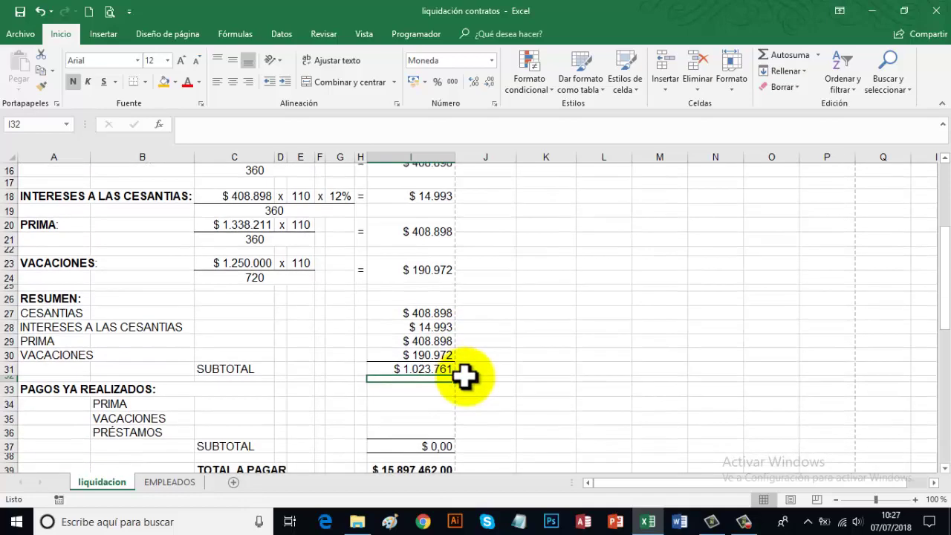
pyautogui.scroll(5, 464, 376)
pyautogui.scroll(-4, 464, 377)
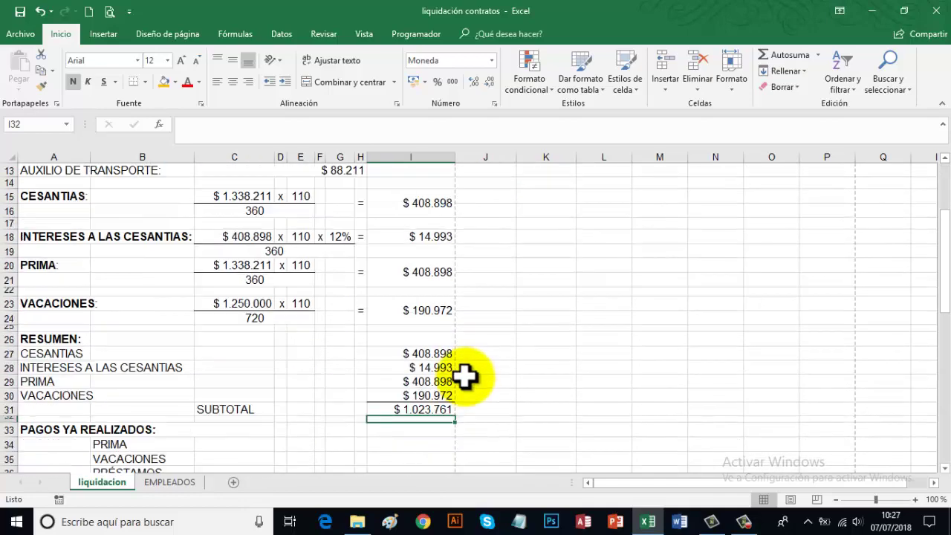
pyautogui.scroll(-2, 465, 377)
pyautogui.scroll(-1, 464, 377)
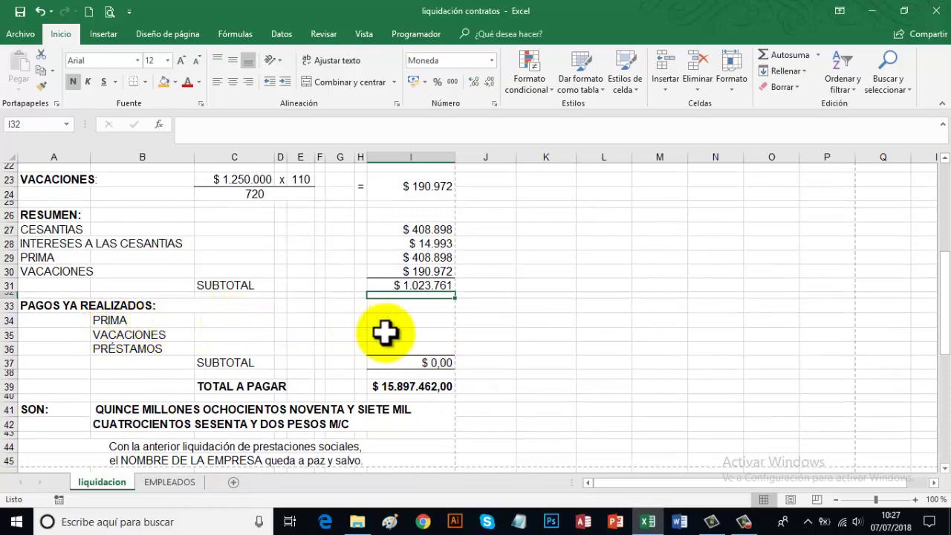
pyautogui.click(414, 320)
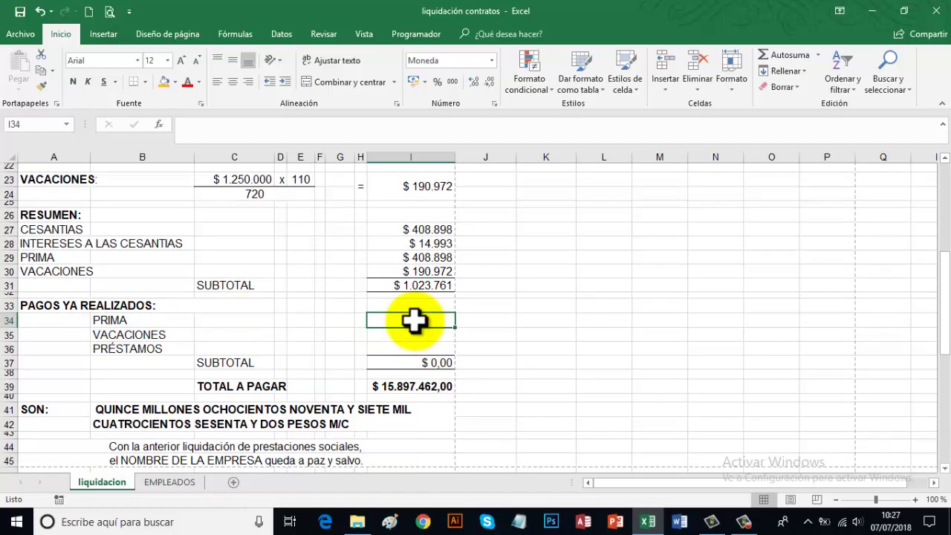
pyautogui.scroll(3, 414, 320)
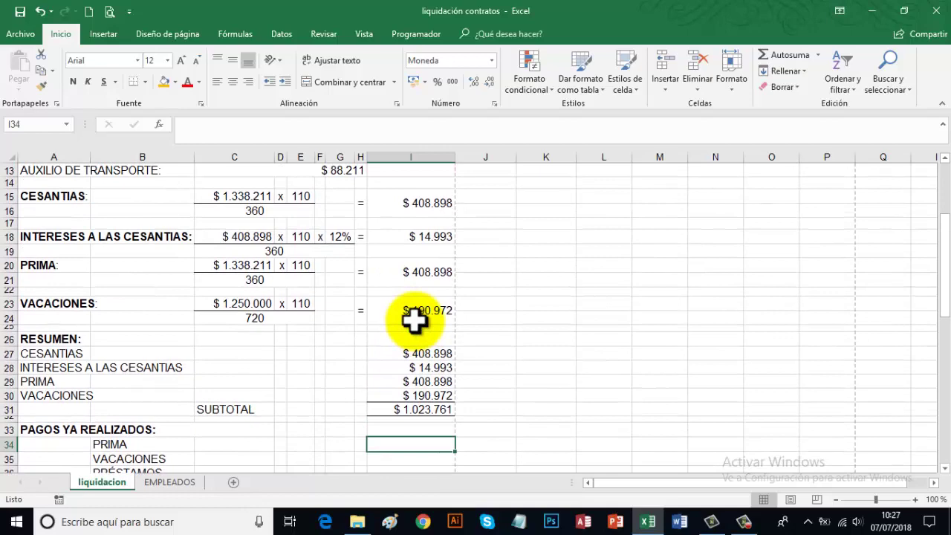
pyautogui.scroll(3, 414, 319)
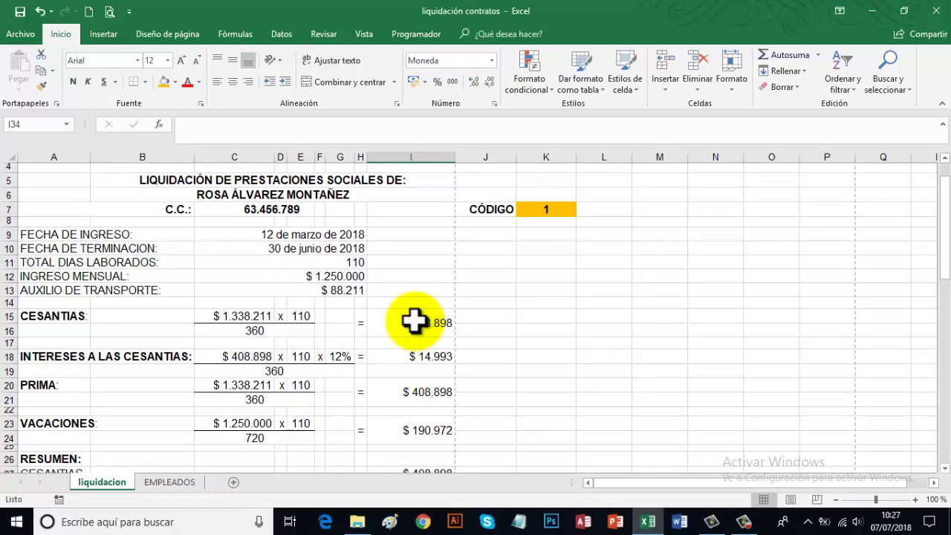
# - Enter 0 for PRIMA, VACACIONES and PRÉSTAMOS in cells I34 to I36 of PAGOS YA REALIZADOS
pyautogui.scroll(-1, 414, 321)
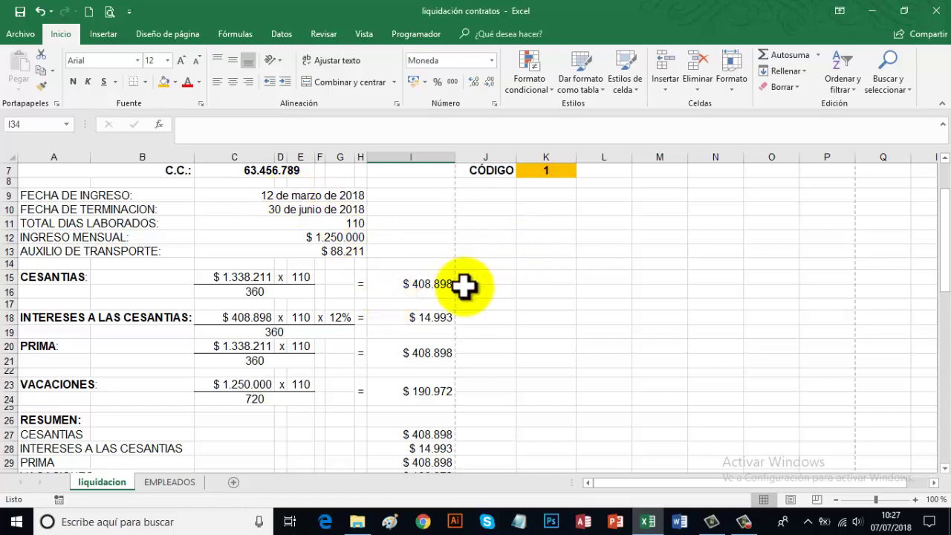
pyautogui.scroll(-3, 462, 287)
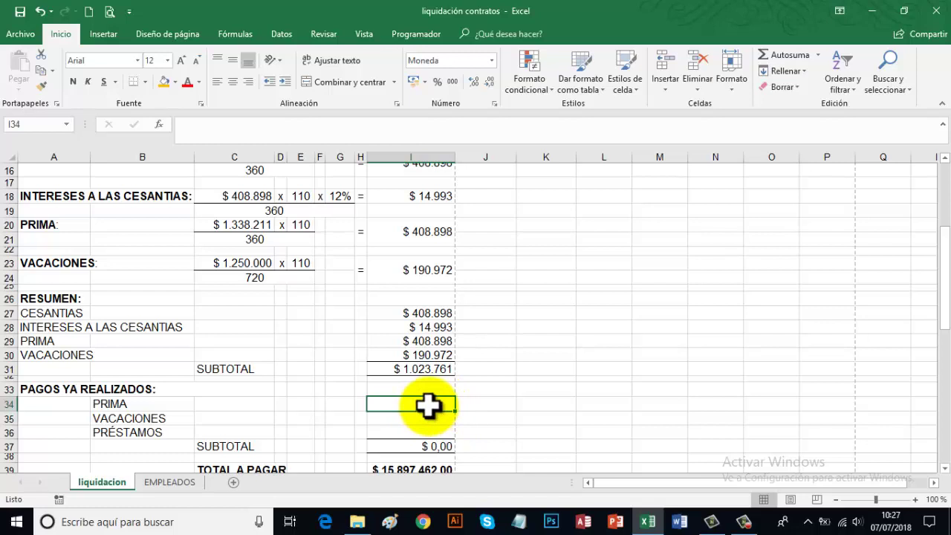
pyautogui.write('0')
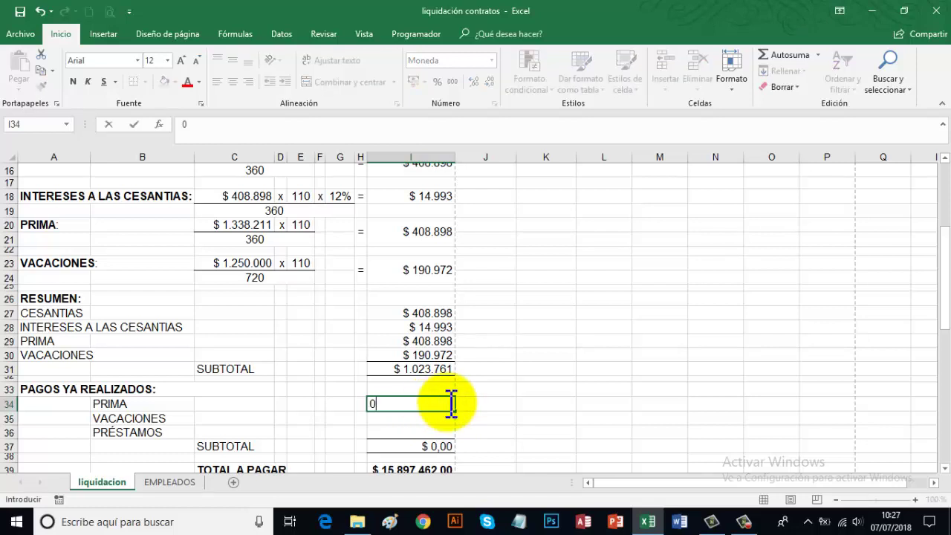
pyautogui.press('Return')
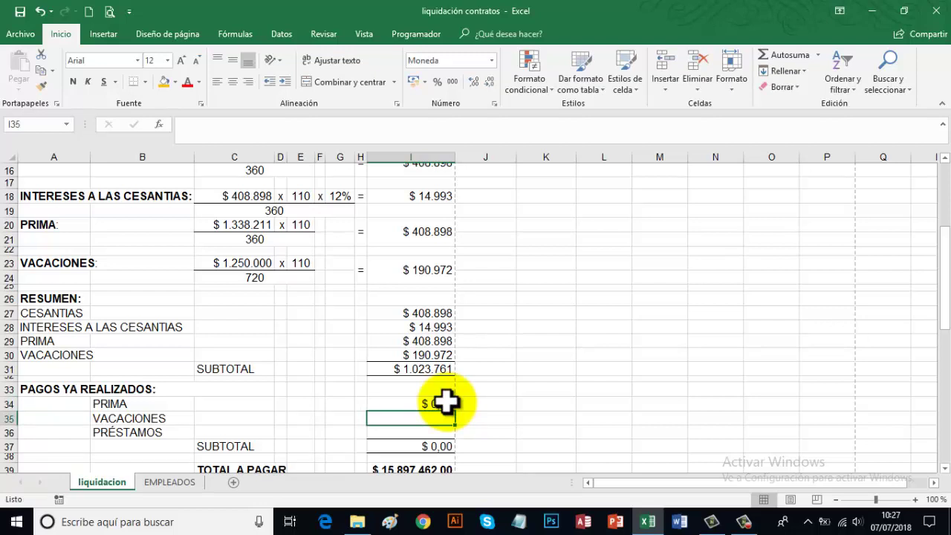
pyautogui.write('0')
pyautogui.press('Return')
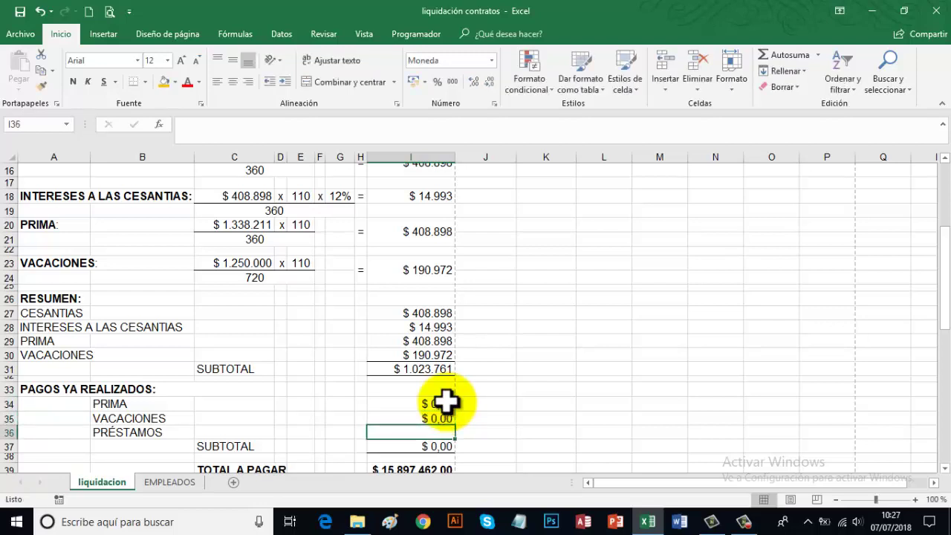
pyautogui.write('0')
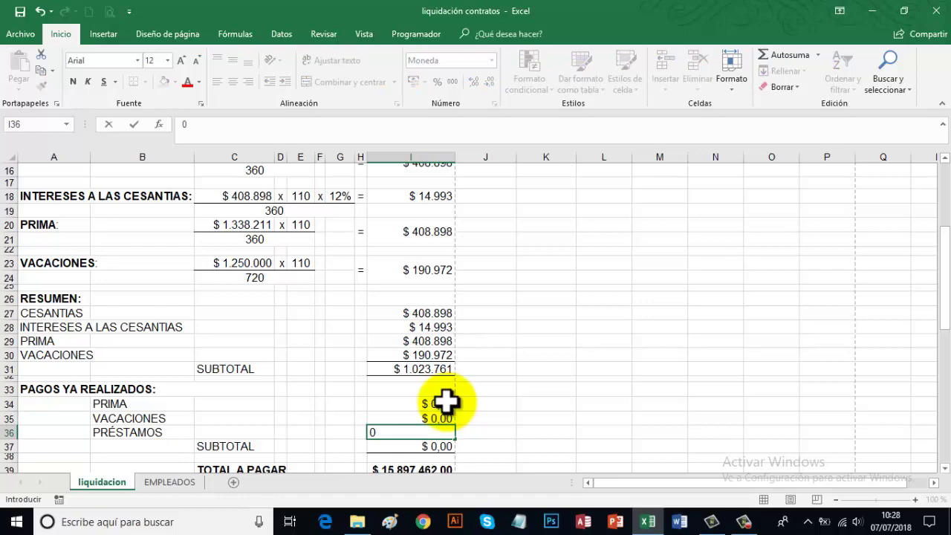
pyautogui.press('Return')
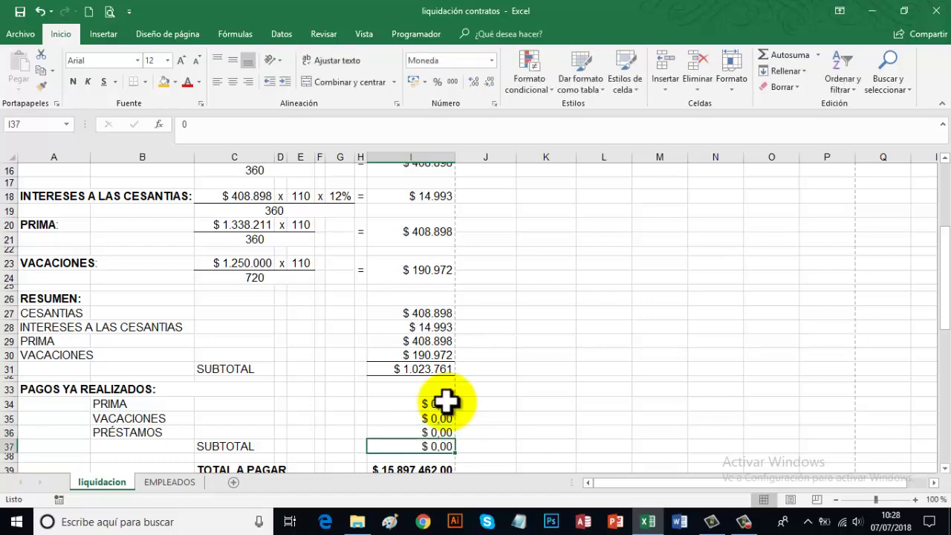
# - Total the payments already made in the SUBTOTAL cell I37 with AutoSum over I34:I36
pyautogui.scroll(-2, 459, 417)
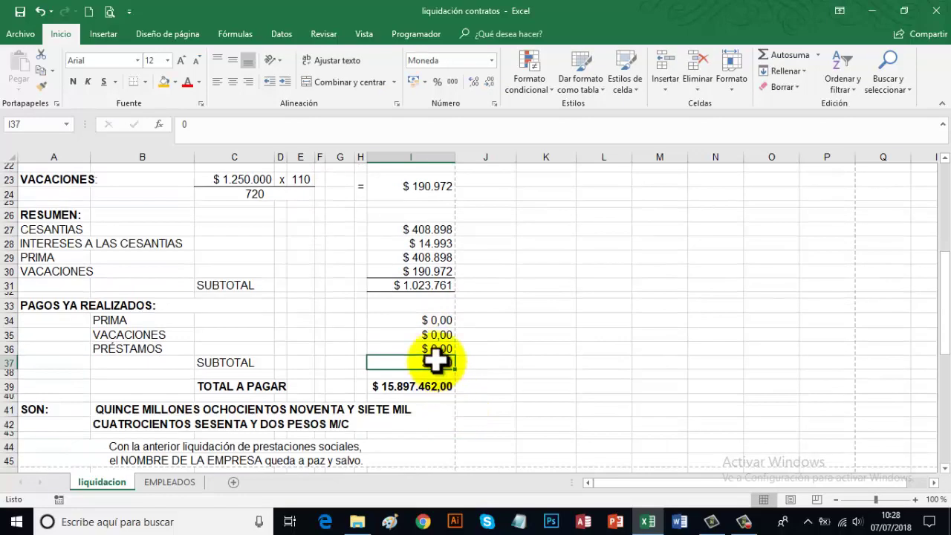
pyautogui.click(791, 57)
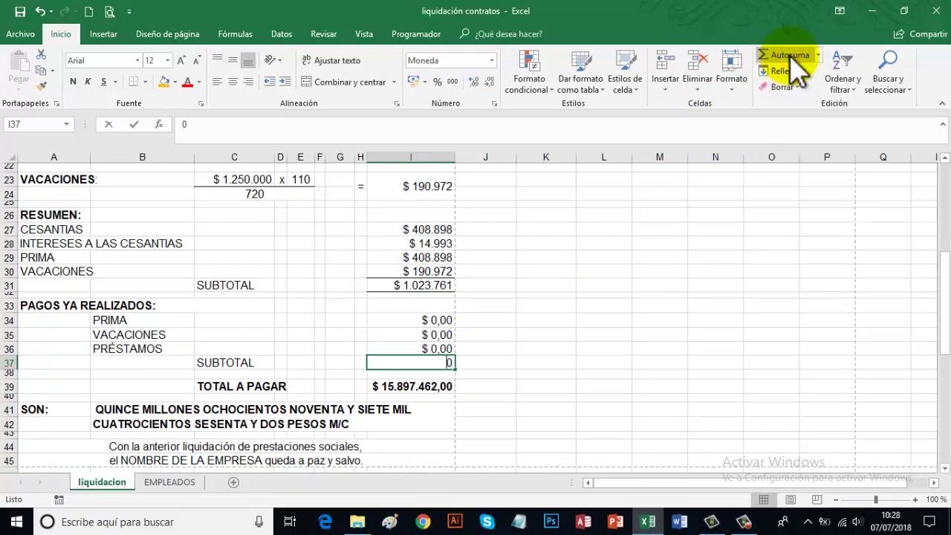
pyautogui.press('Return')
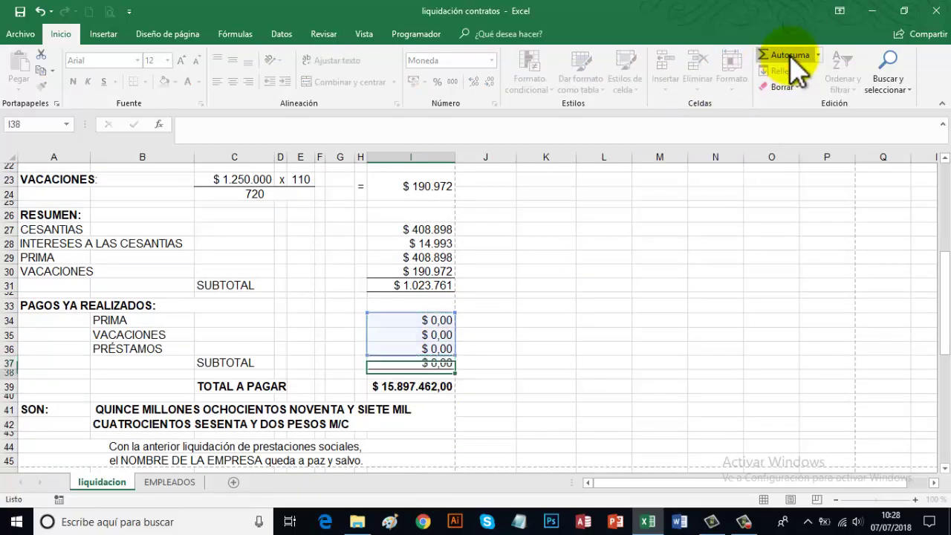
# - Calculate TOTAL A PAGAR in I39 with the formula =I31-I37
pyautogui.click(436, 387)
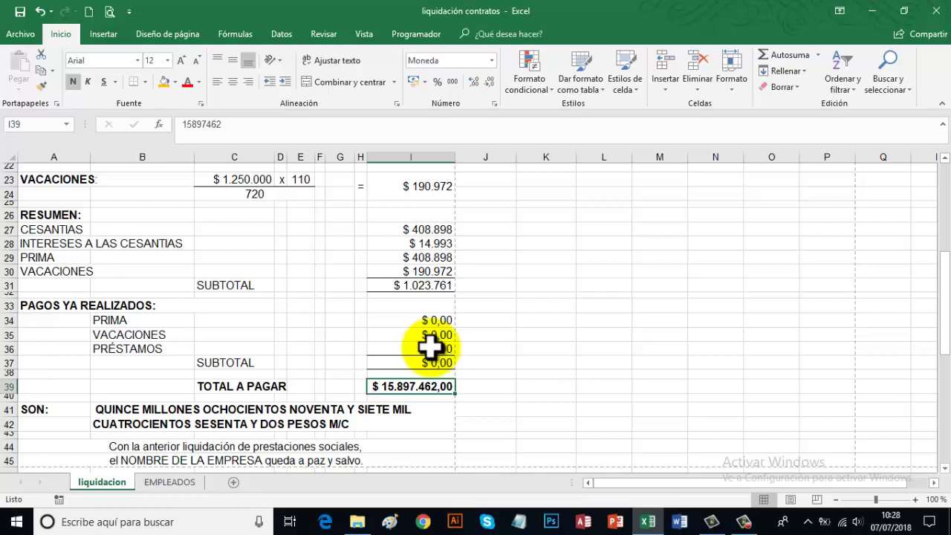
pyautogui.write('=')
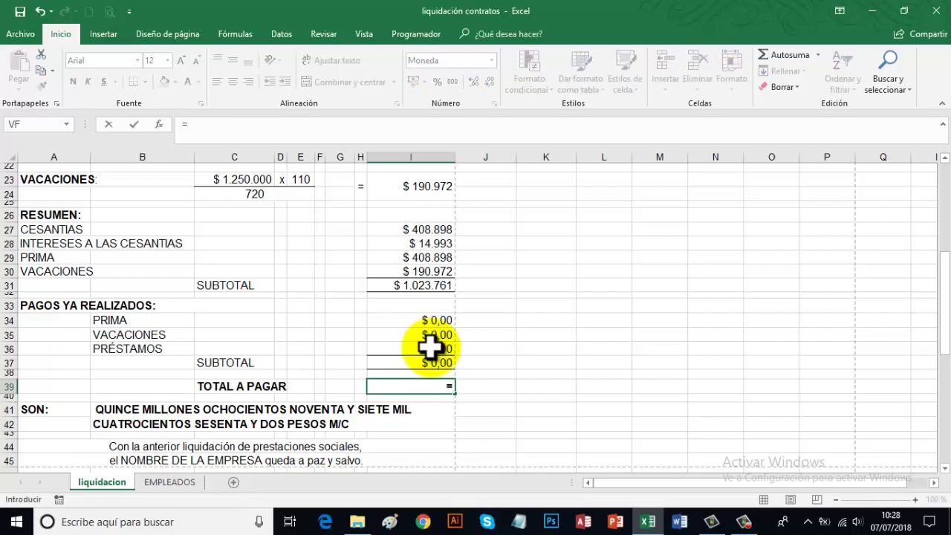
pyautogui.click(437, 286)
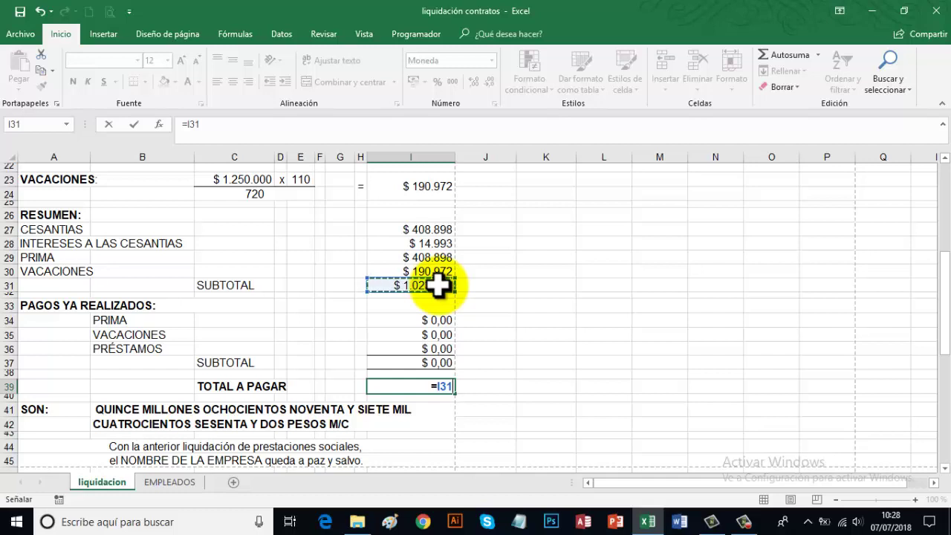
pyautogui.write('-')
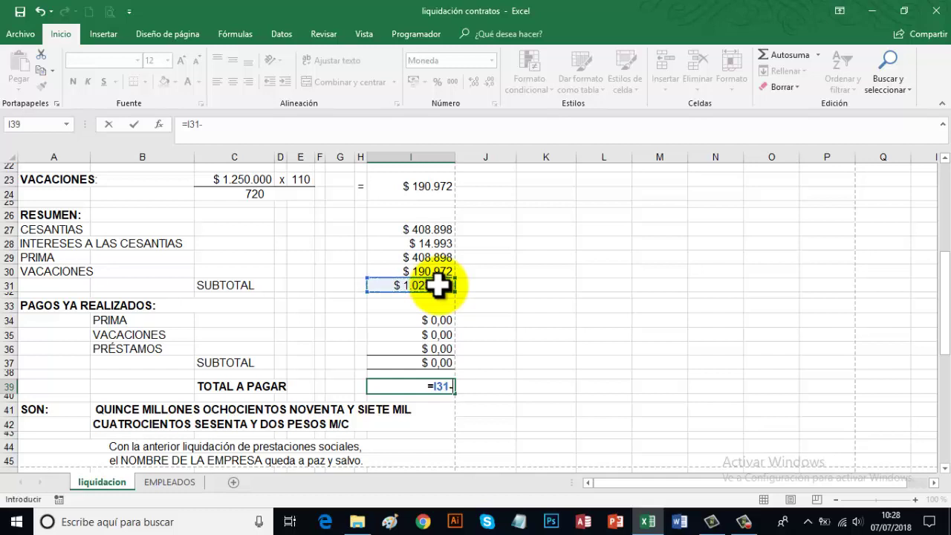
pyautogui.click(417, 362)
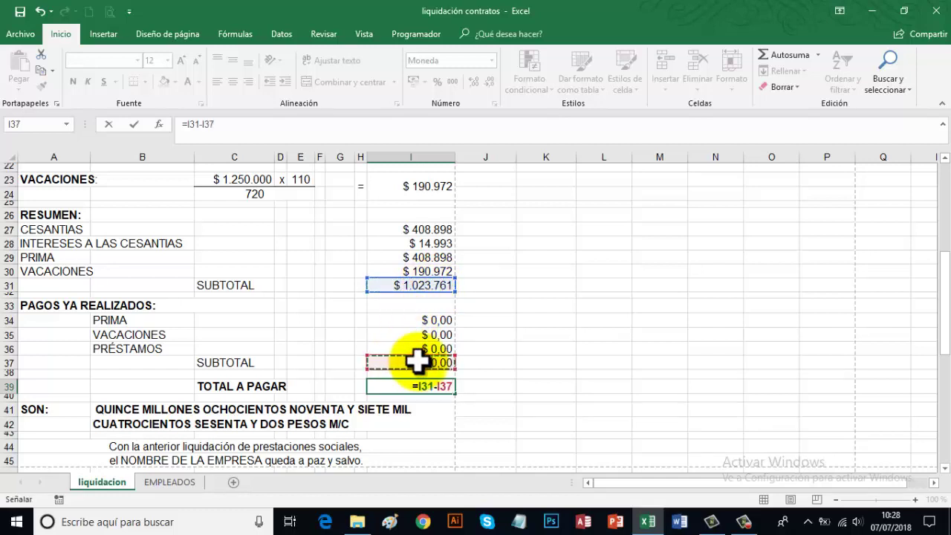
pyautogui.press('Return')
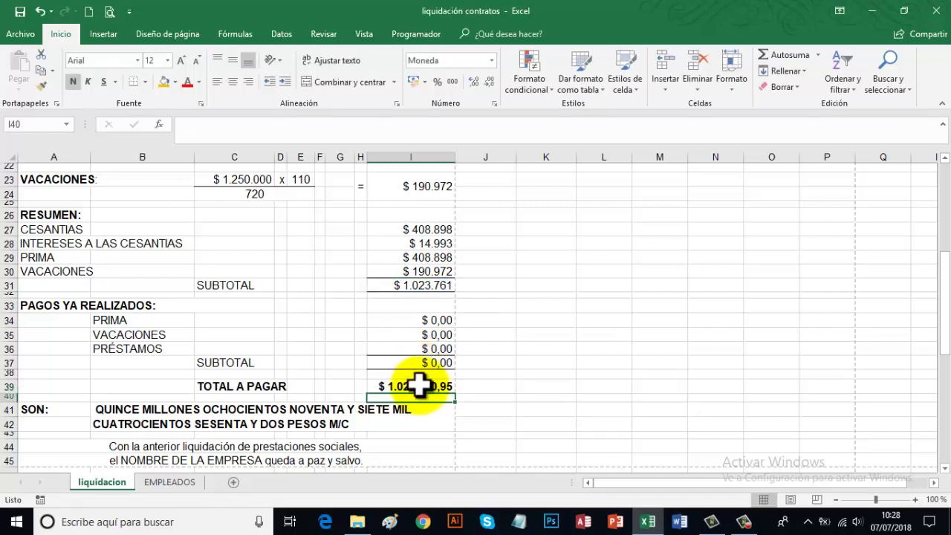
# - Round INTERESES A LAS CESANTIAS in I18 to zero decimals with =REDONDEAR(C18*E18*G18/C19;0)
pyautogui.click(420, 385)
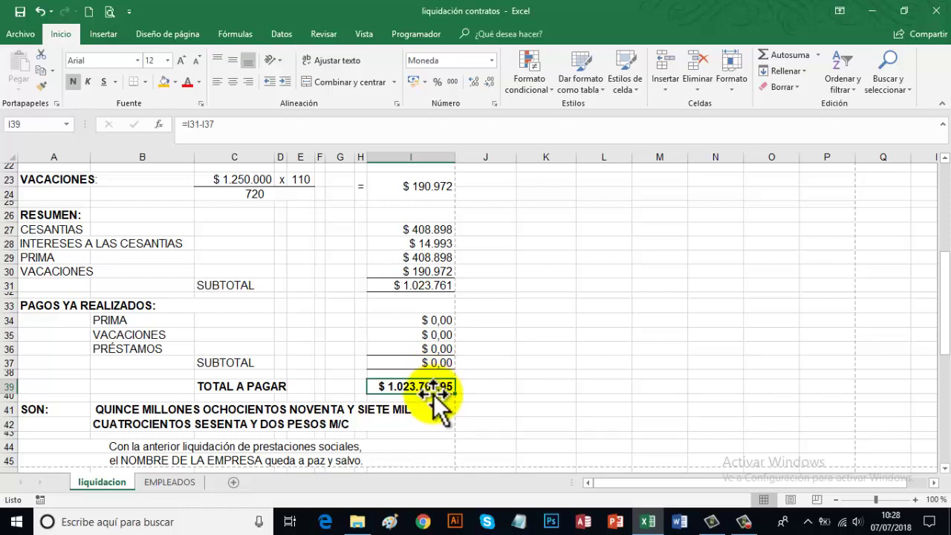
pyautogui.scroll(4, 434, 395)
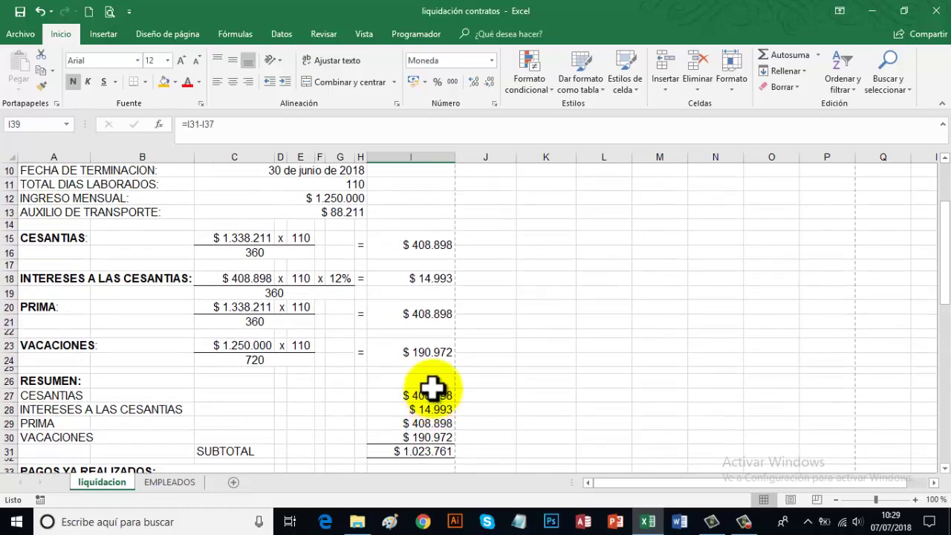
pyautogui.click(429, 250)
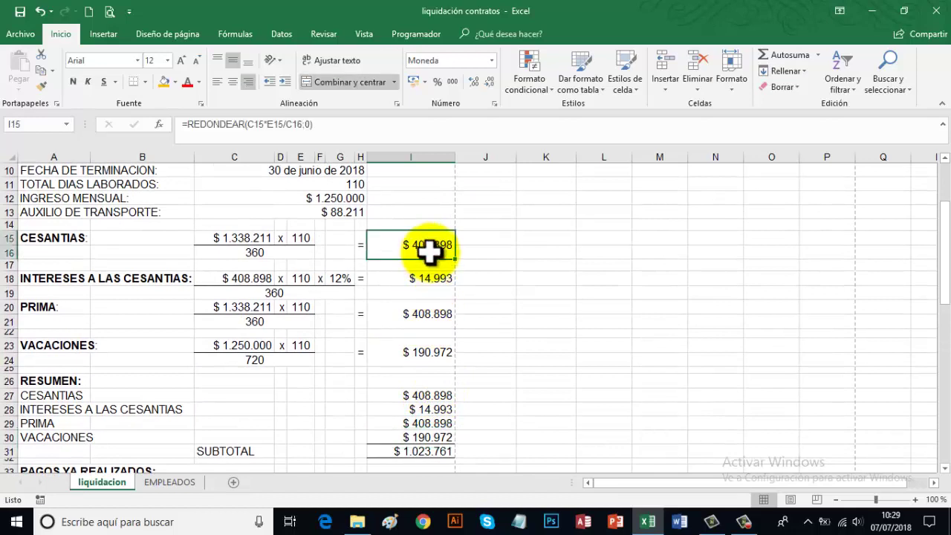
pyautogui.click(436, 280)
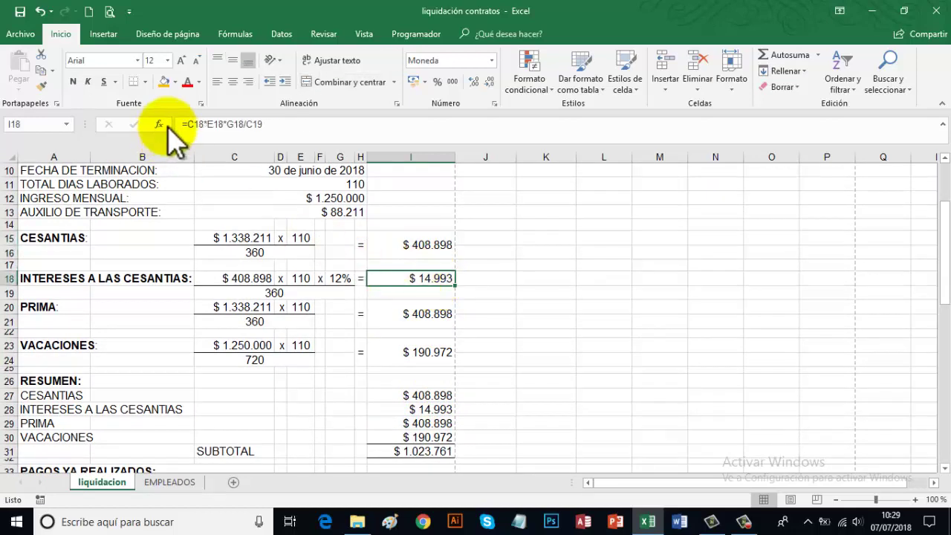
pyautogui.click(191, 124)
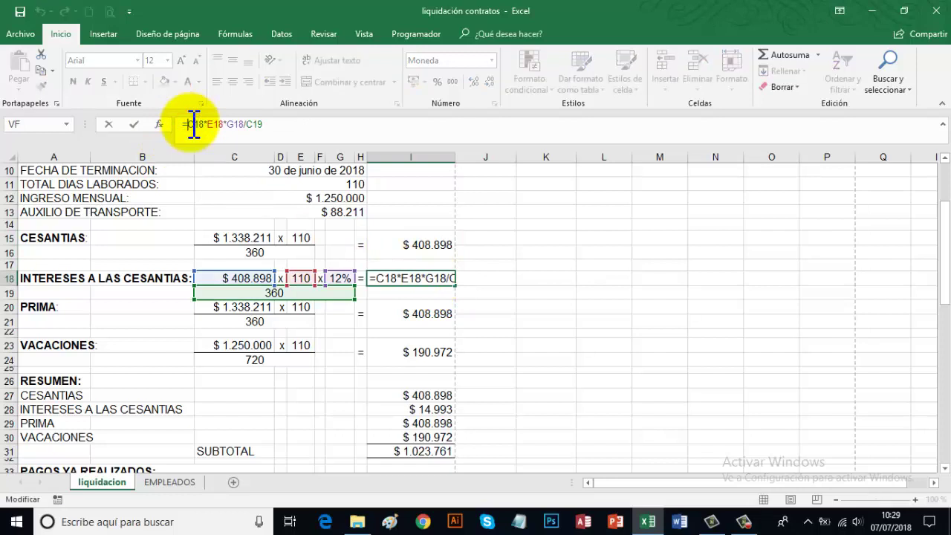
pyautogui.write('RED')
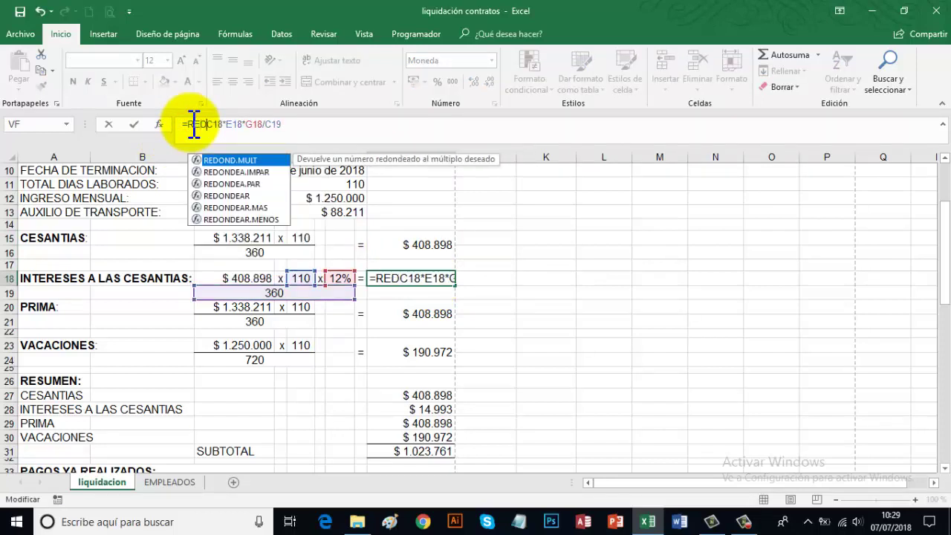
pyautogui.doubleClick(231, 195)
pyautogui.click(343, 126)
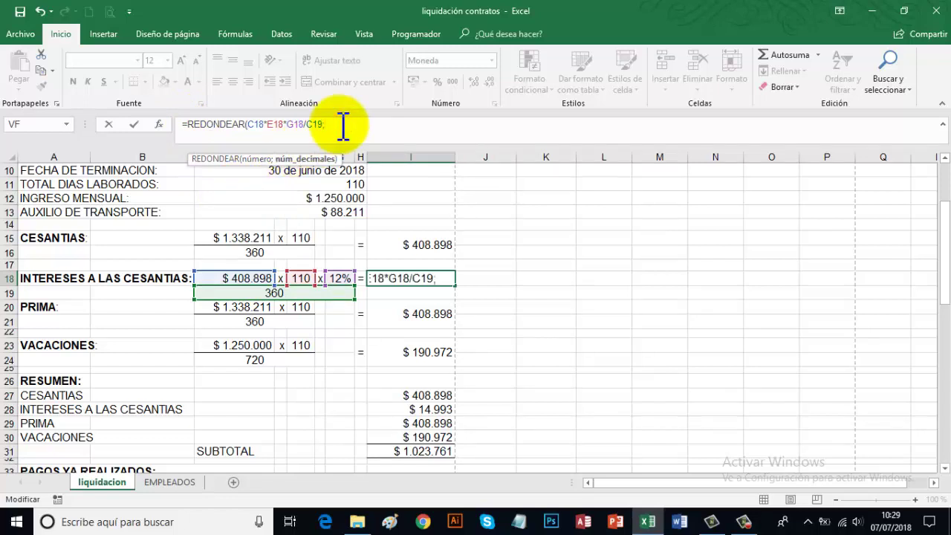
pyautogui.write(';0)')
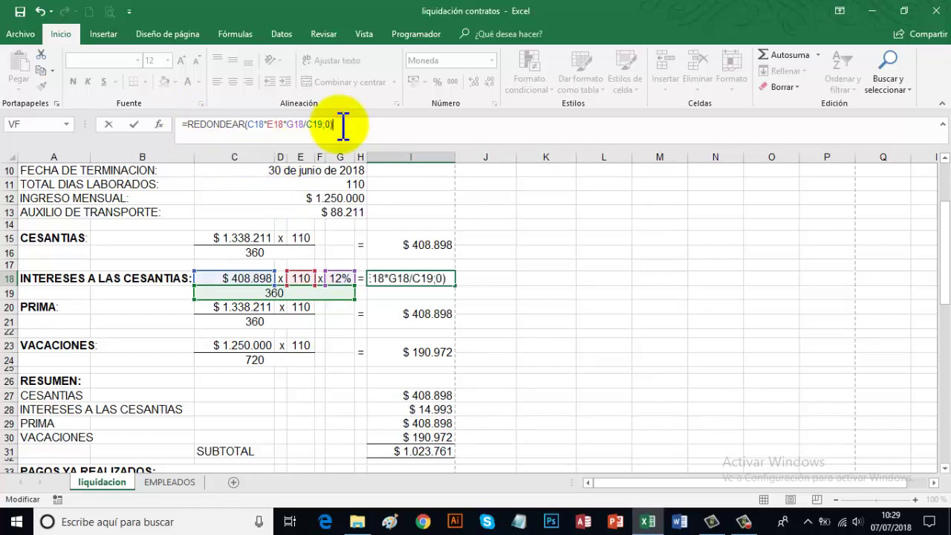
pyautogui.press('Return')
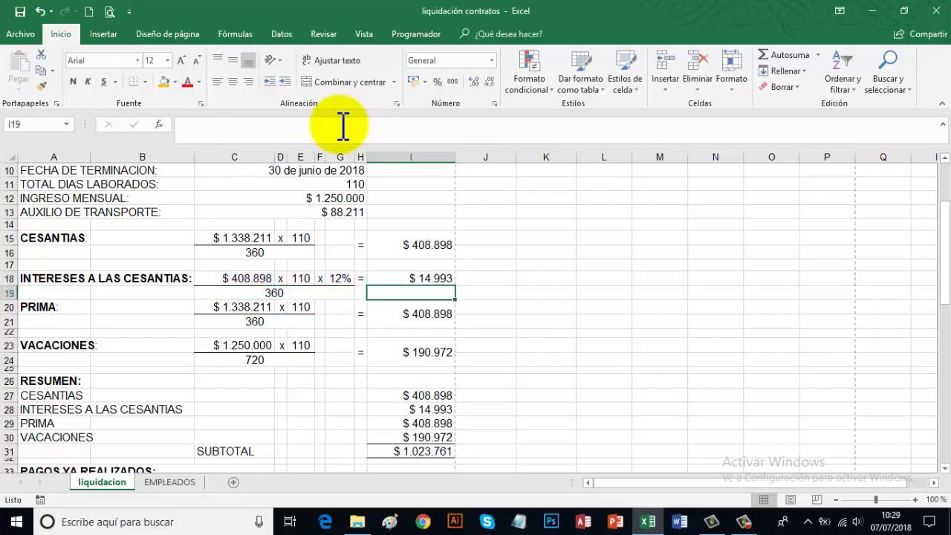
# - Round the PRIMA result in I20 to zero decimals with =REDONDEAR(C20*E20/C21;0)
pyautogui.click(415, 314)
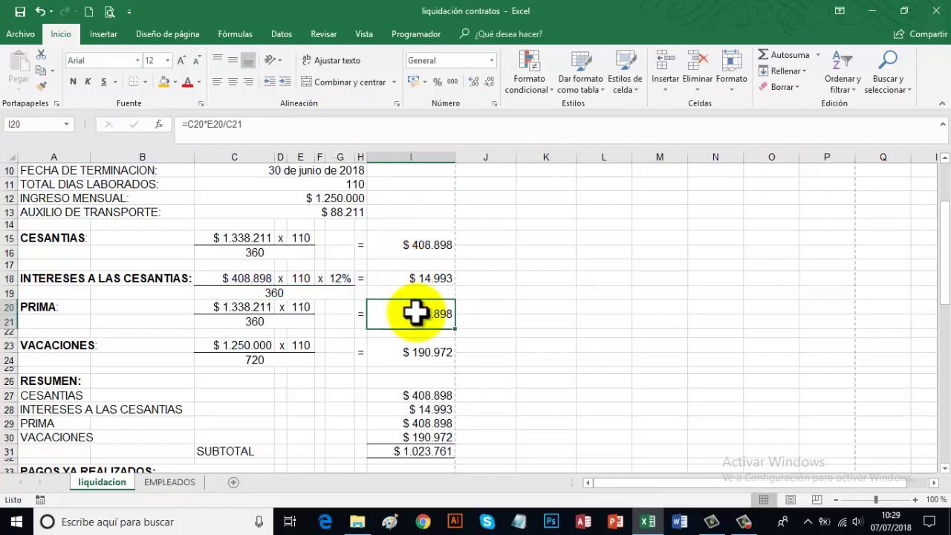
pyautogui.click(193, 126)
pyautogui.write('RE')
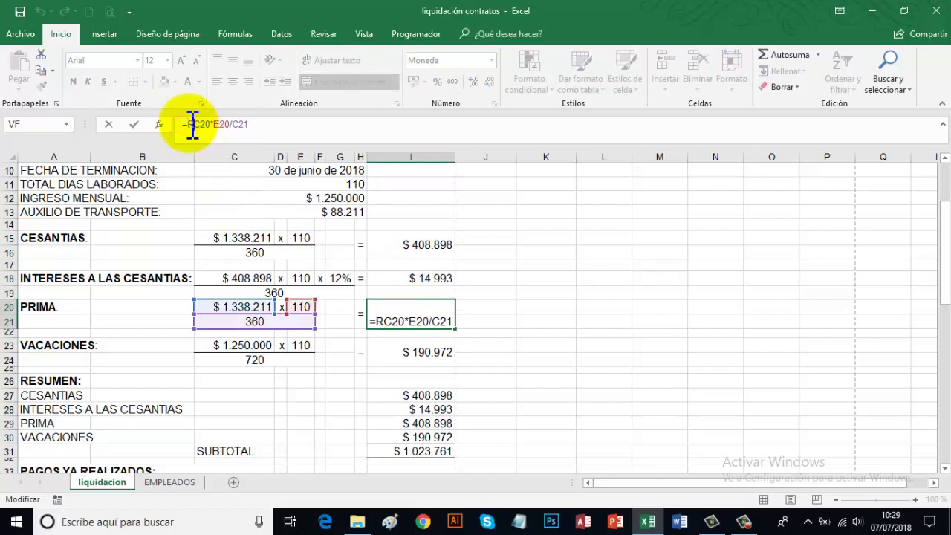
pyautogui.write('D')
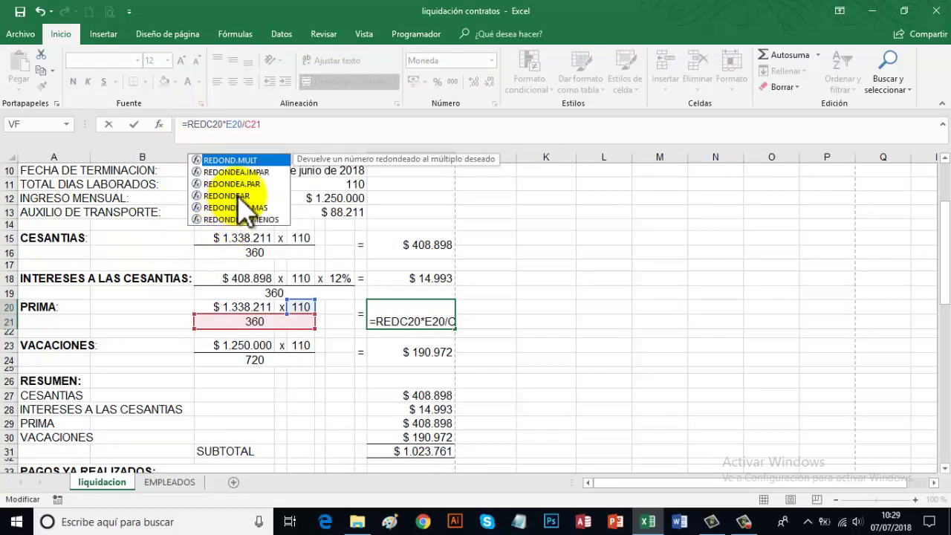
pyautogui.doubleClick(240, 196)
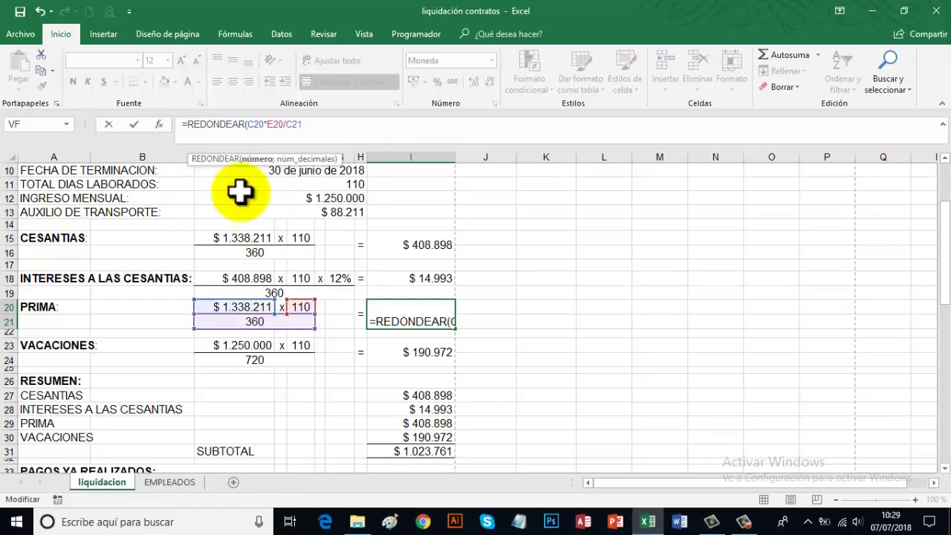
pyautogui.click(306, 124)
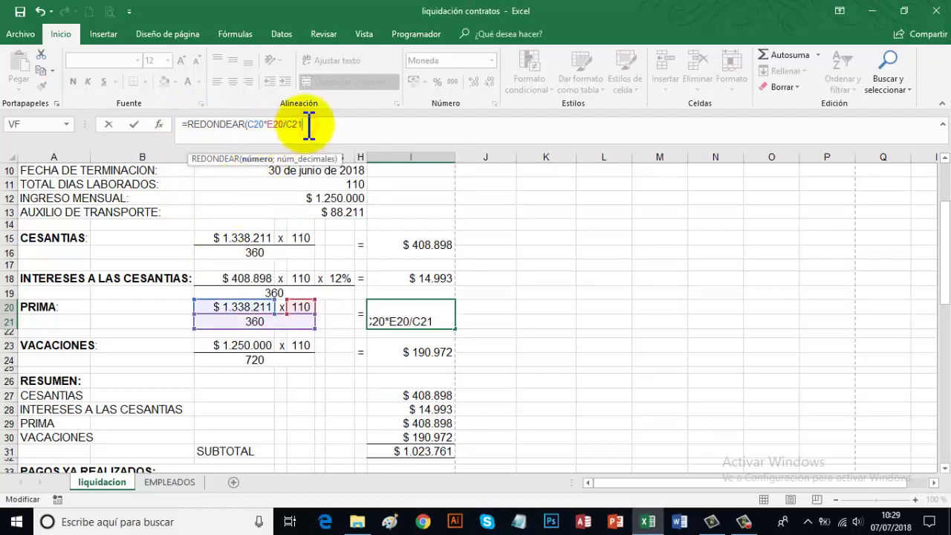
pyautogui.write(';0)')
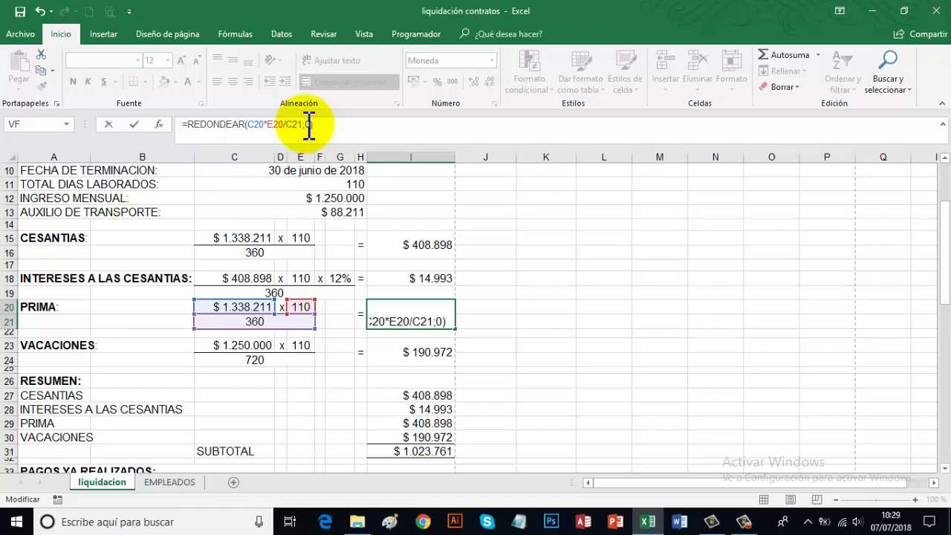
pyautogui.press('Return')
# - Round the VACACIONES result in I23 to zero decimals with =REDONDEAR(C23*E23/C24;0)
pyautogui.press('Down')
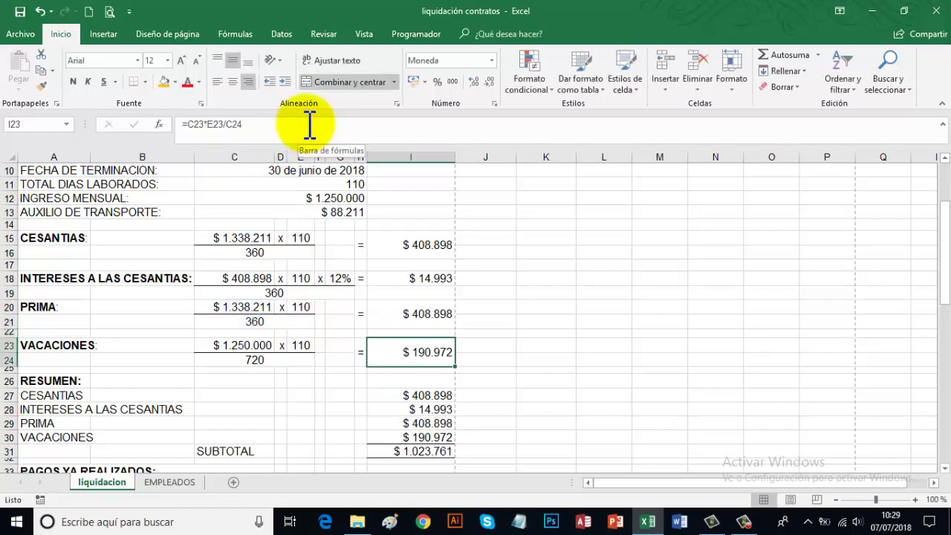
pyautogui.click(191, 125)
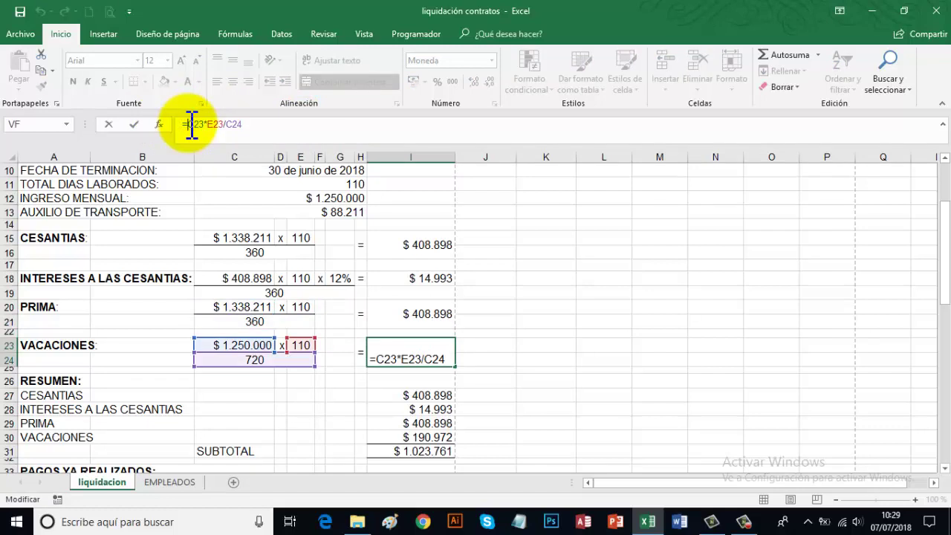
pyautogui.write('RED')
pyautogui.click(223, 196)
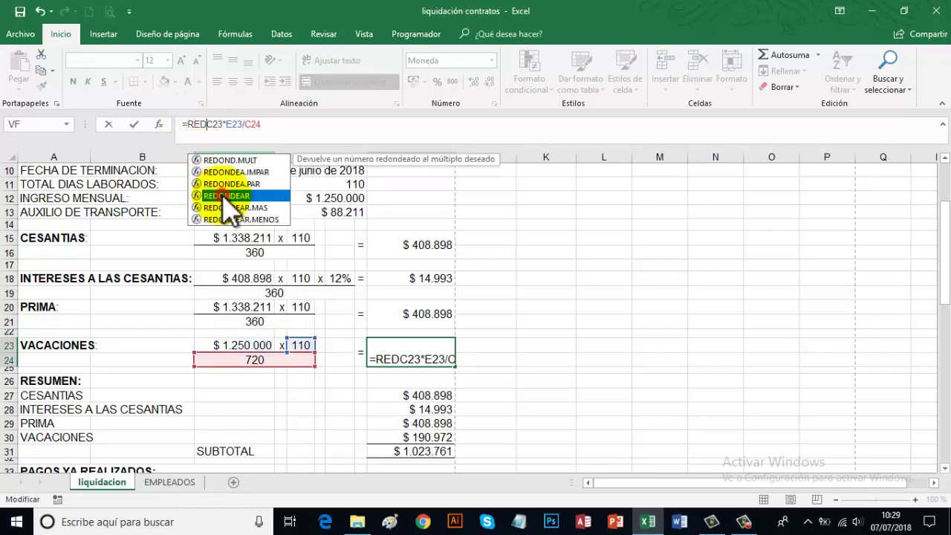
pyautogui.doubleClick(223, 196)
pyautogui.click(325, 124)
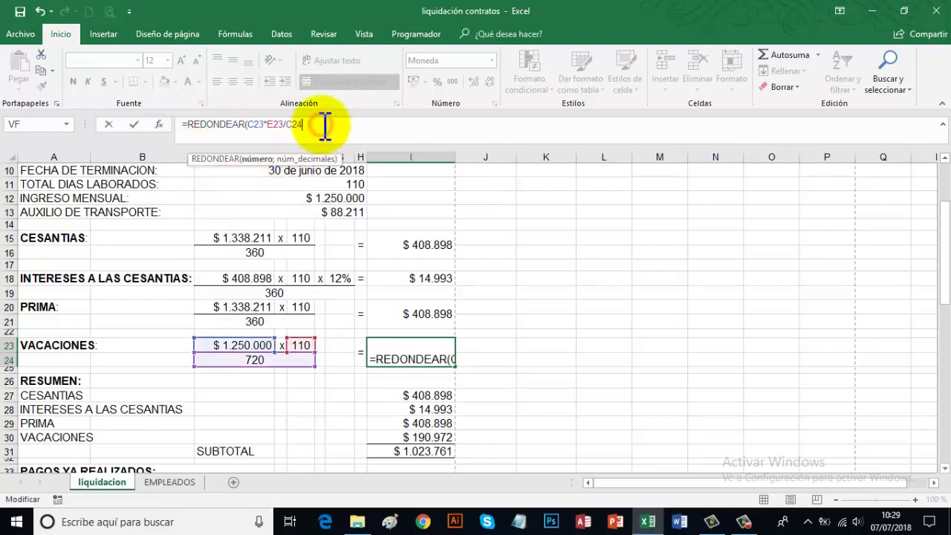
pyautogui.write(';0')
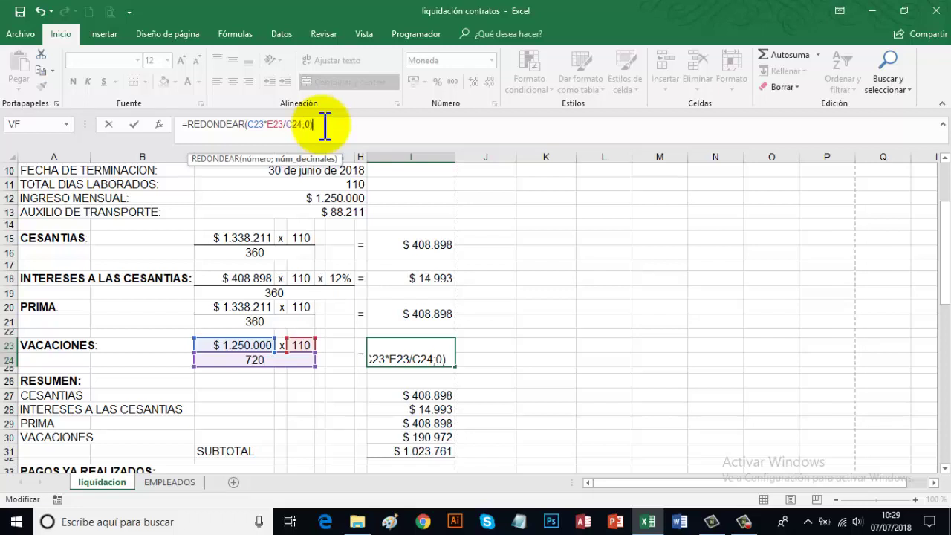
pyautogui.press('Return')
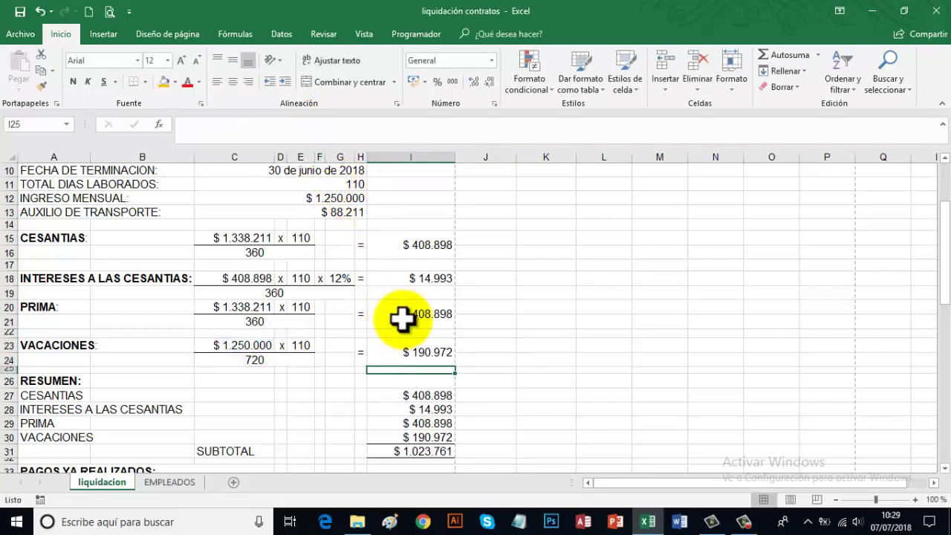
# - Show the amounts in I34:I39, from the payments already made through TOTAL A PAGAR, without decimals
pyautogui.scroll(-1, 401, 318)
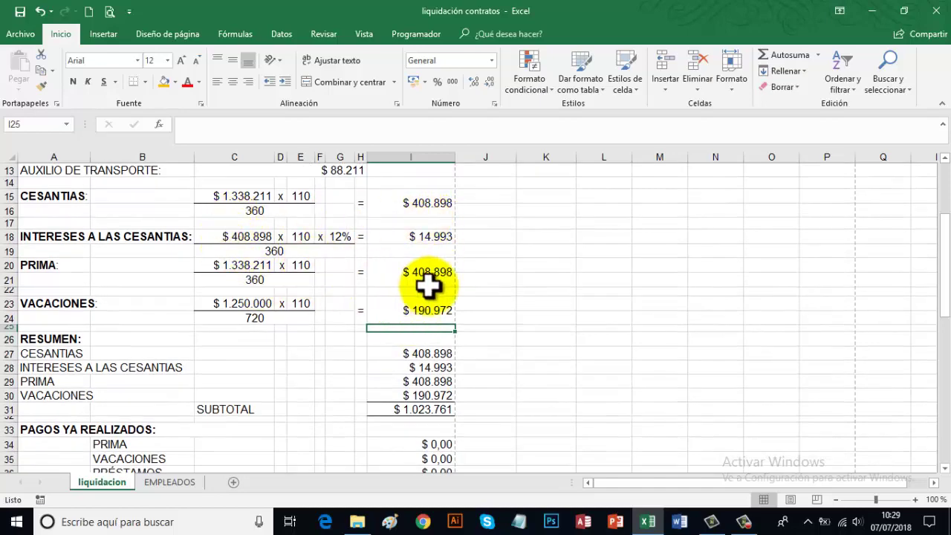
pyautogui.scroll(-3, 428, 284)
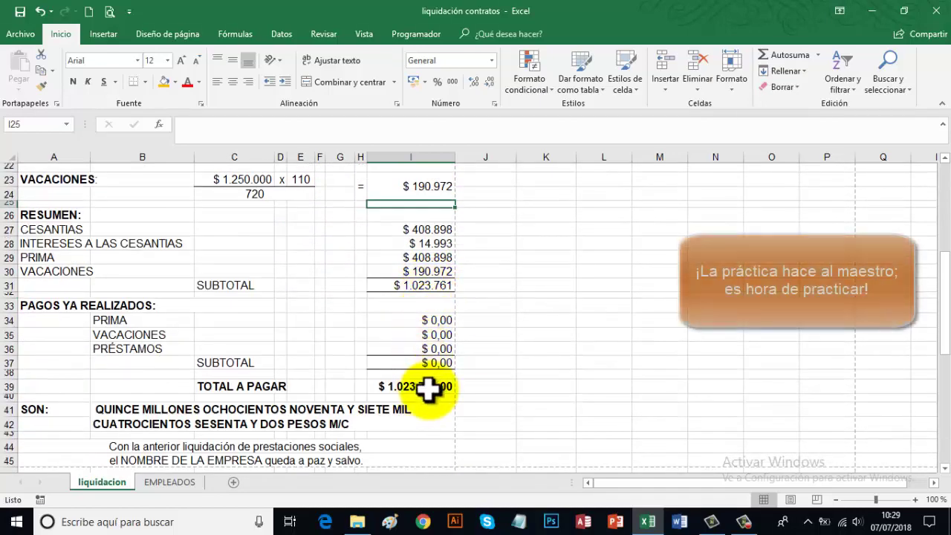
pyautogui.click(428, 389)
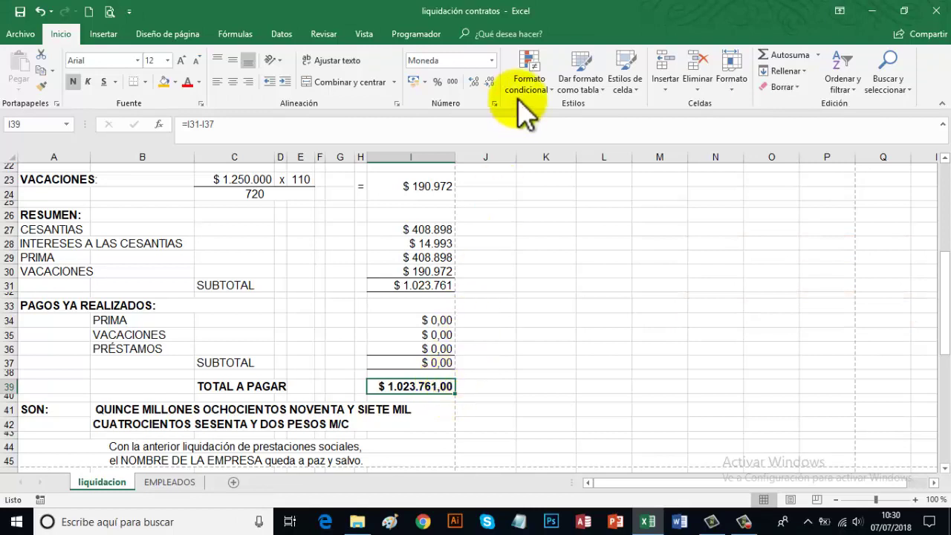
pyautogui.moveTo(440, 317); pyautogui.dragTo(445, 382)
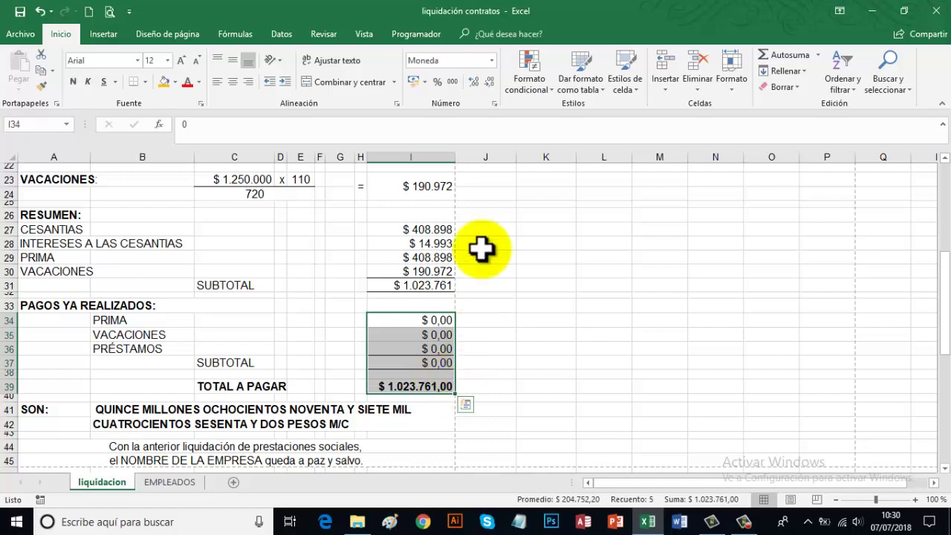
pyautogui.click(490, 82)
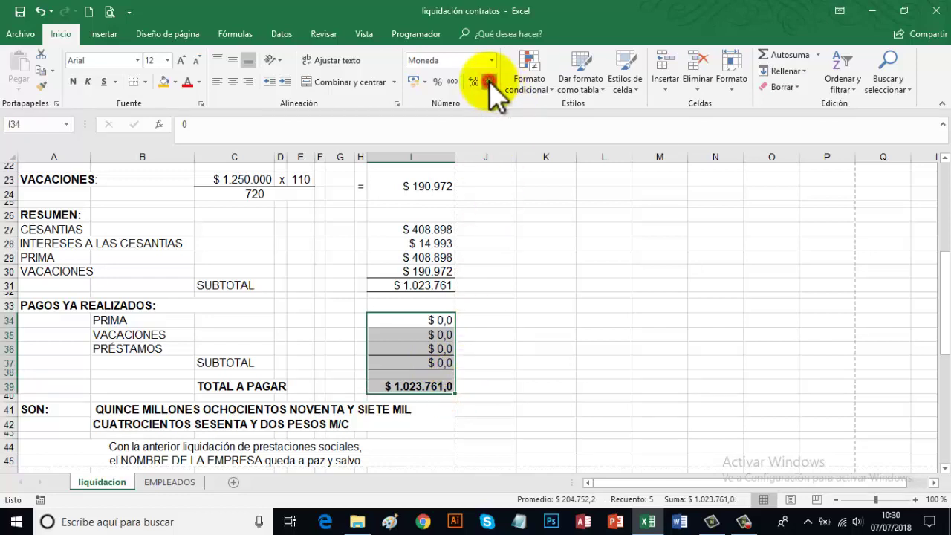
pyautogui.click(425, 408)
pyautogui.click(429, 387)
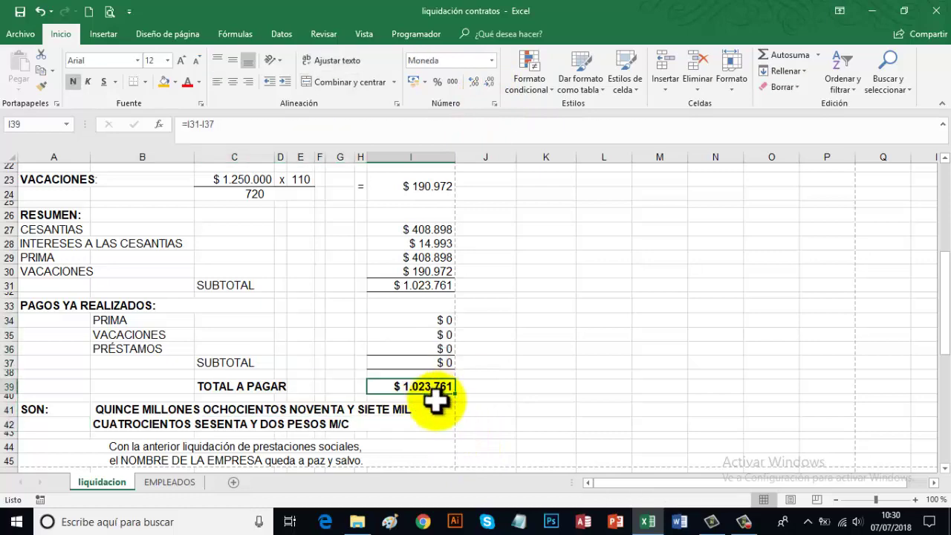
# - Compare the SON text in B41 with TOTAL A PAGAR and examine the number-to-words helper table below the signature line
pyautogui.scroll(-1, 438, 398)
pyautogui.scroll(-1, 439, 397)
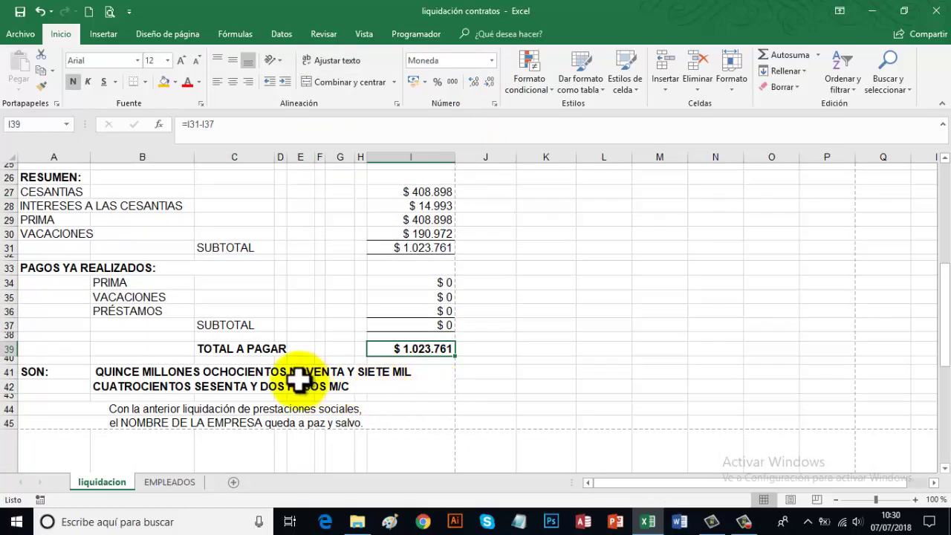
pyautogui.click(271, 369)
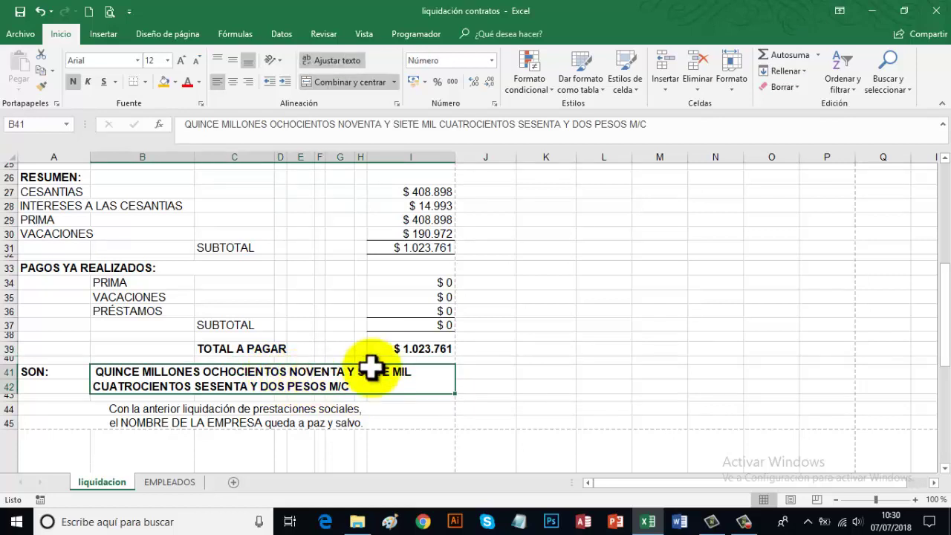
pyautogui.click(408, 346)
pyautogui.click(293, 381)
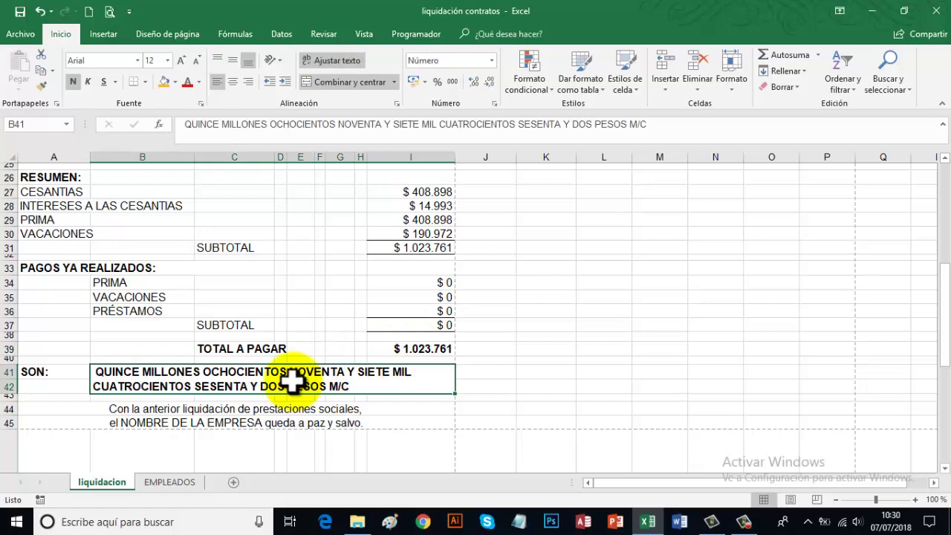
pyautogui.scroll(-1, 294, 381)
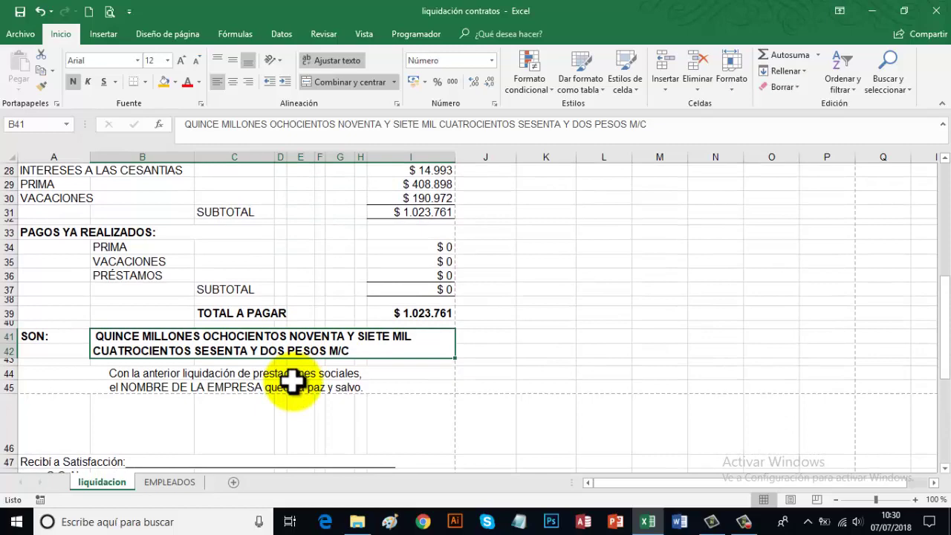
pyautogui.click(403, 312)
pyautogui.click(320, 349)
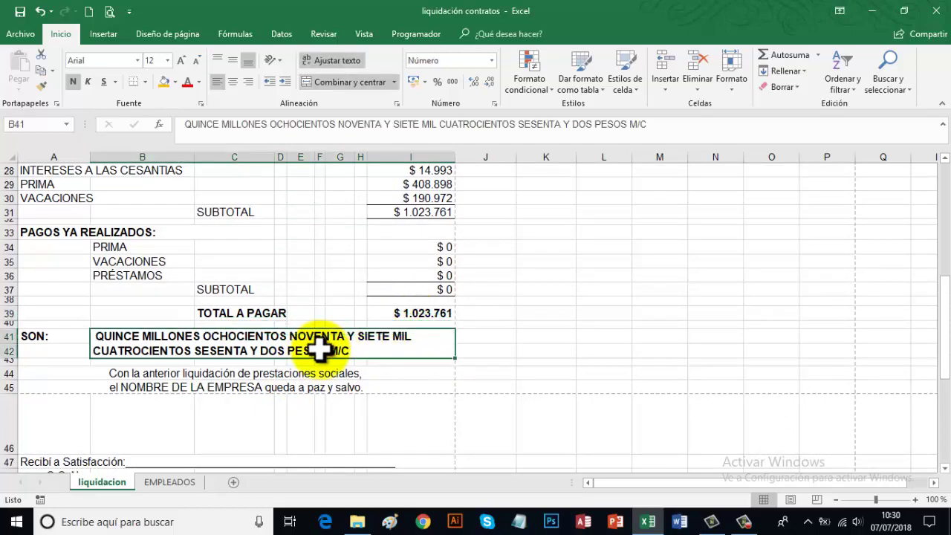
pyautogui.scroll(-6, 320, 349)
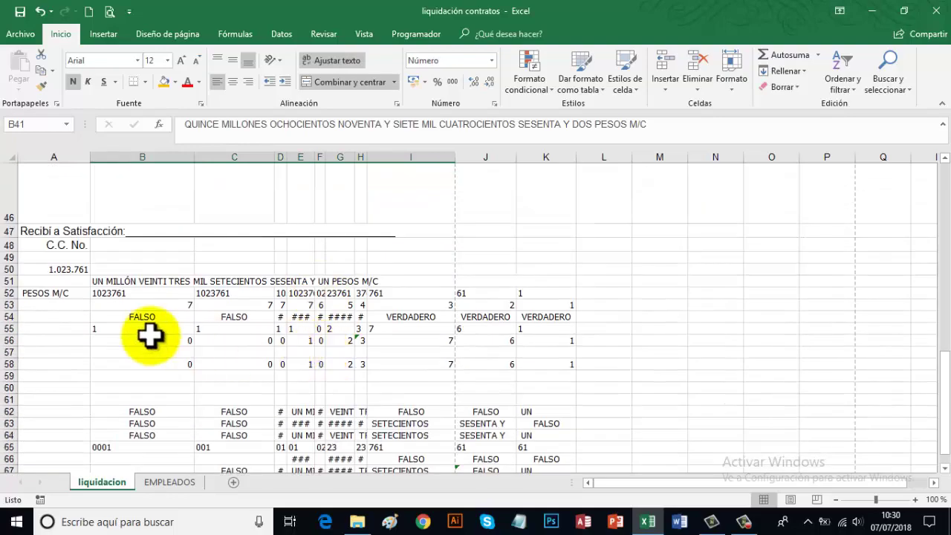
pyautogui.scroll(-3, 441, 434)
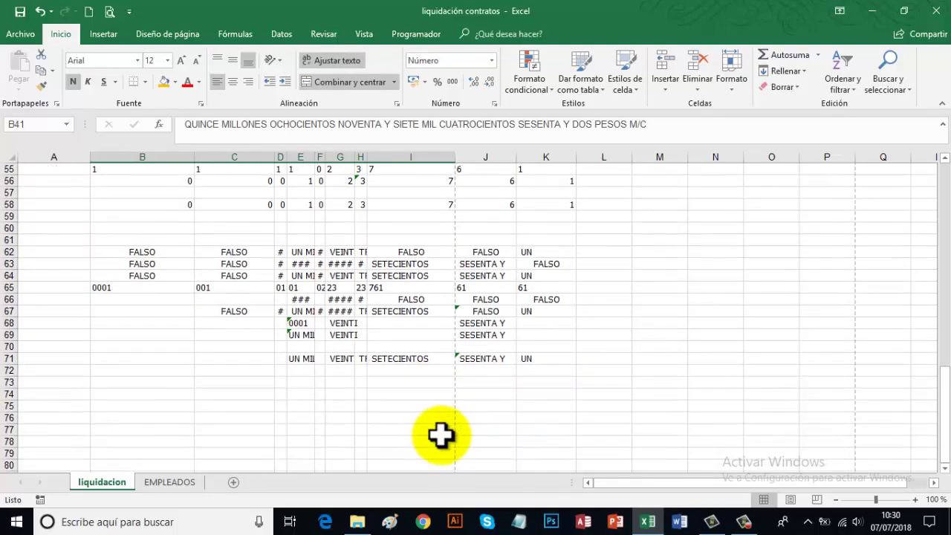
pyautogui.scroll(5, 441, 435)
pyautogui.scroll(-4, 176, 344)
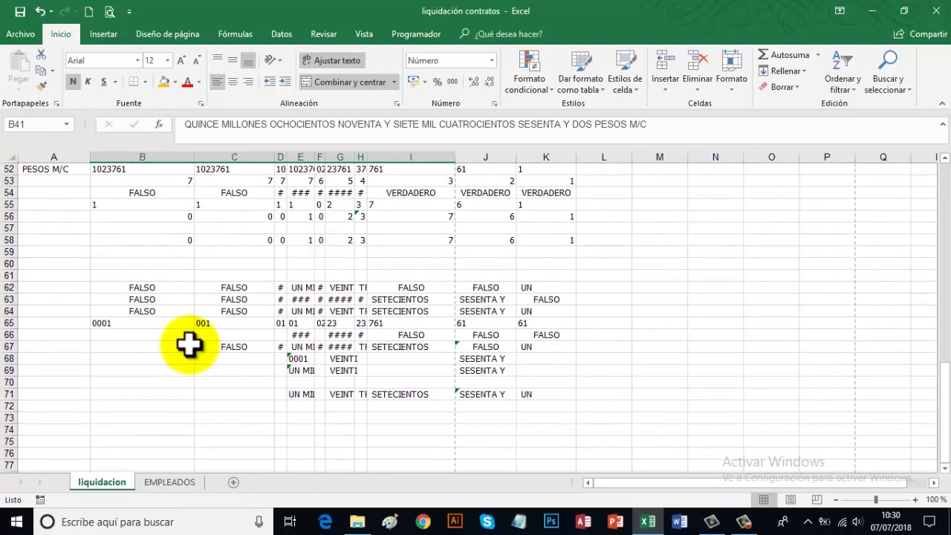
pyautogui.scroll(7, 193, 350)
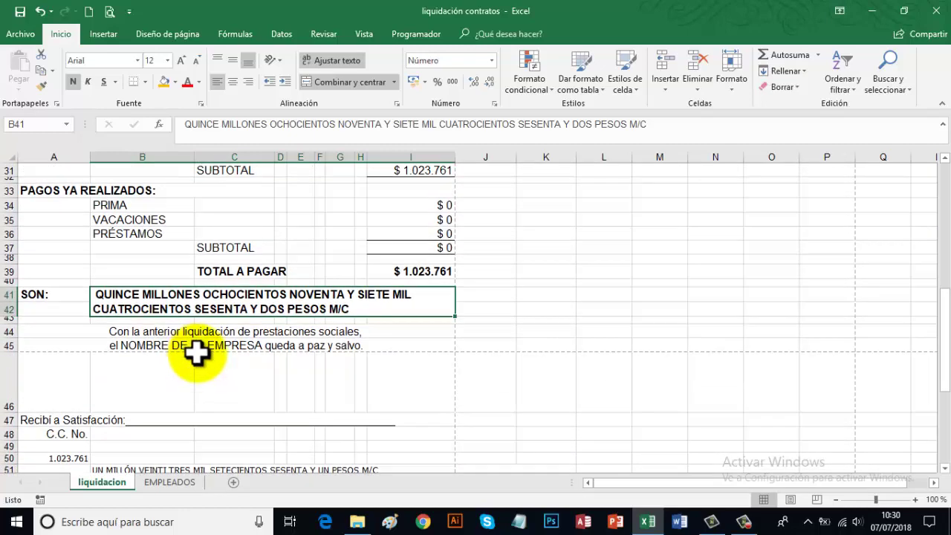
# - Inspect how helper cell A50 refers to the TOTAL A PAGAR cell I39 and how B51 assembles the amount in words
pyautogui.click(407, 270)
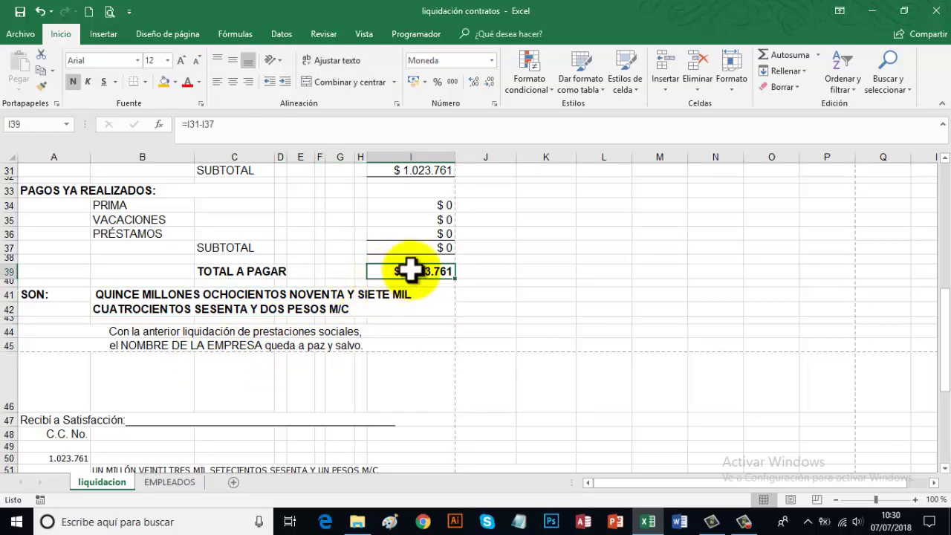
pyautogui.scroll(-4, 411, 270)
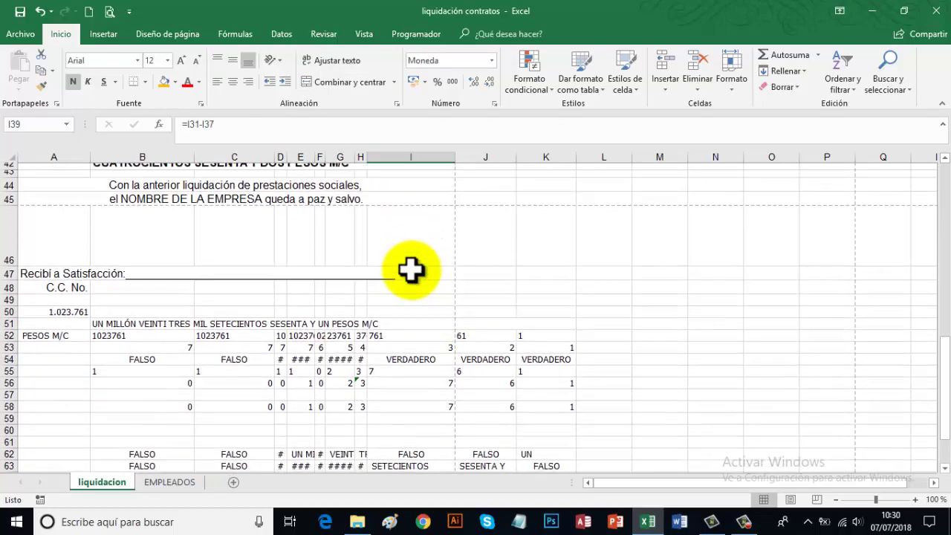
pyautogui.click(67, 305)
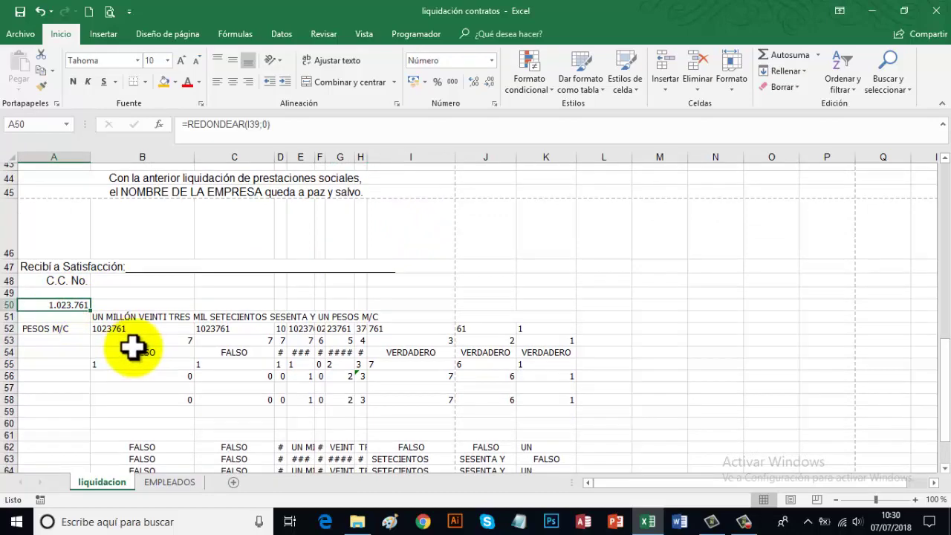
pyautogui.scroll(3, 137, 344)
pyautogui.click(405, 236)
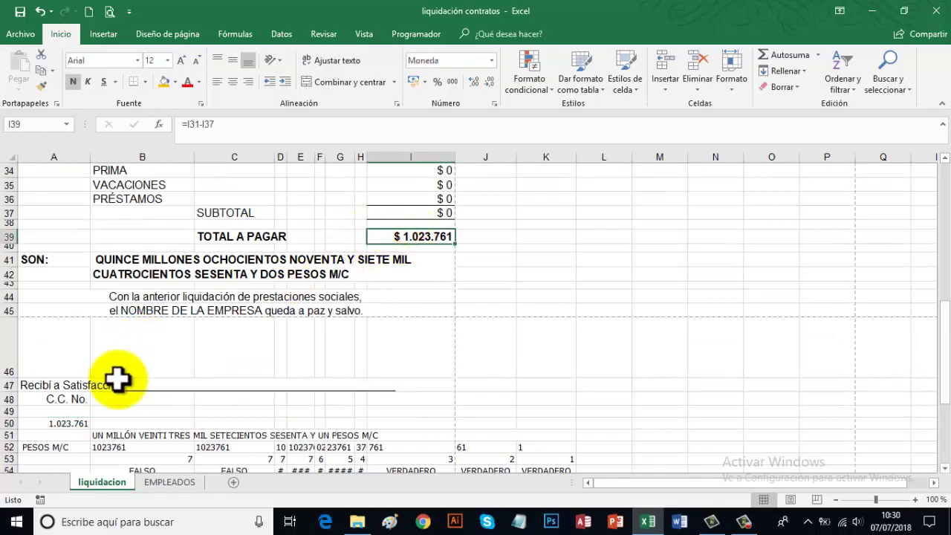
pyautogui.scroll(-1, 116, 379)
pyautogui.click(79, 376)
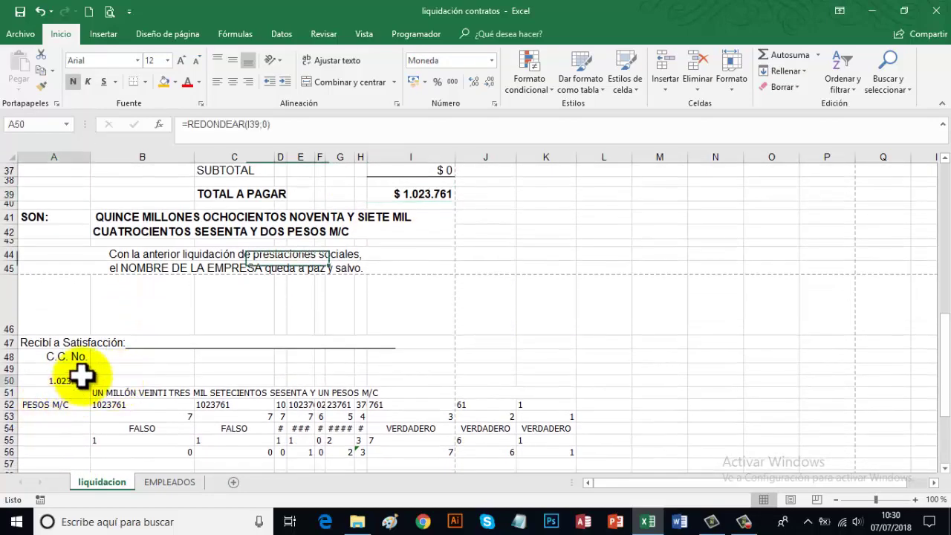
pyautogui.click(209, 392)
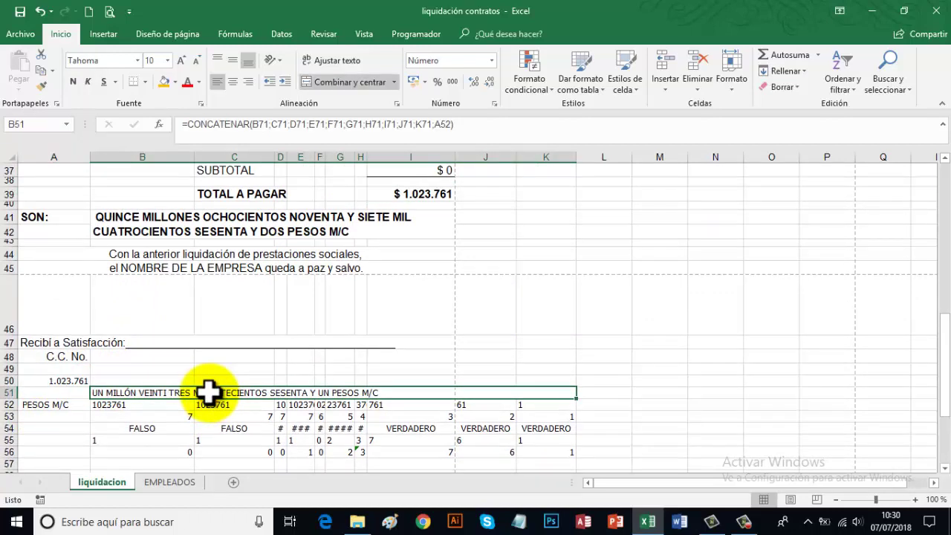
pyautogui.click(65, 382)
pyautogui.click(131, 390)
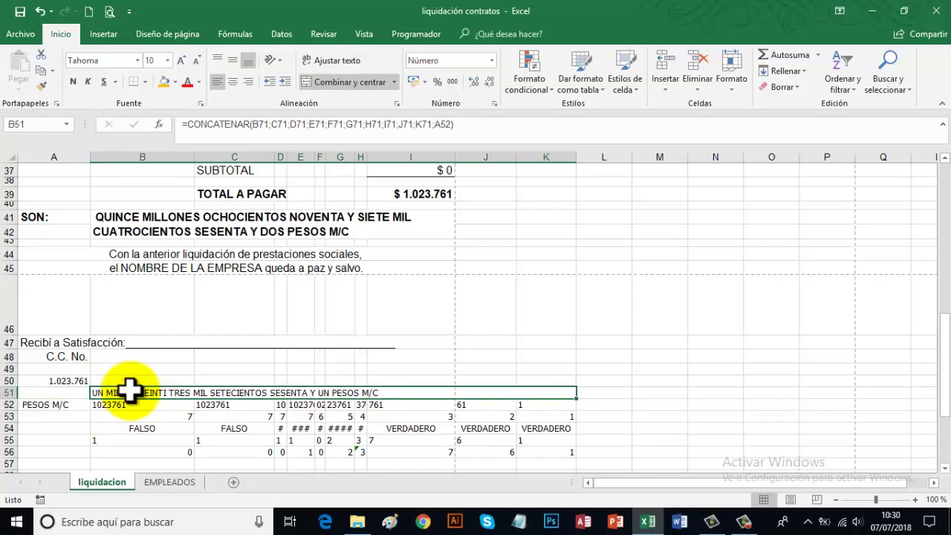
pyautogui.scroll(1, 130, 389)
pyautogui.click(212, 266)
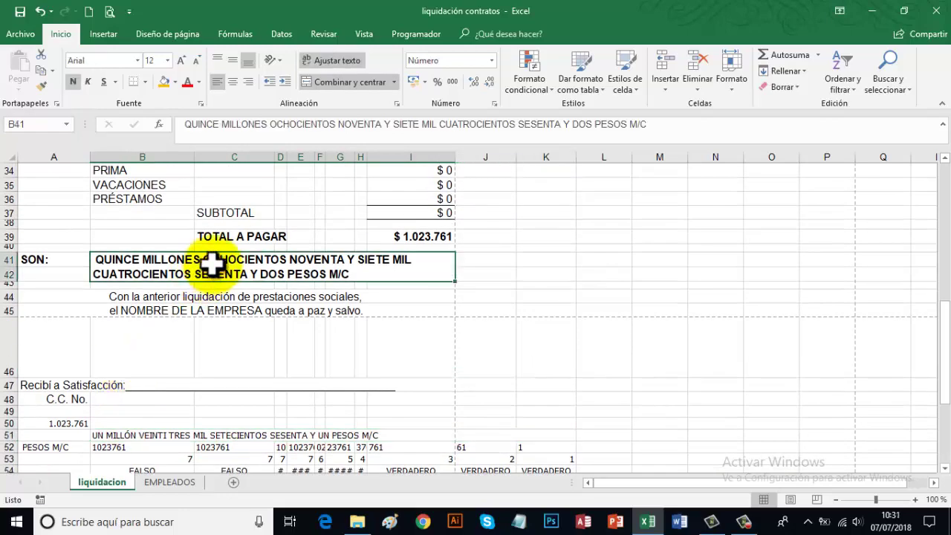
pyautogui.click(189, 436)
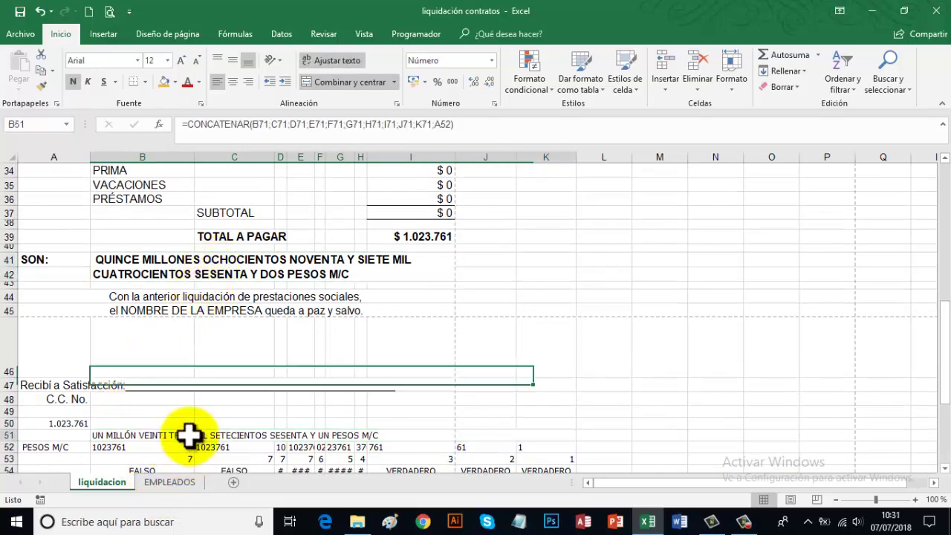
# - Replace the fixed SON text in B41 with the formula =B51 to link it to the amount in words
pyautogui.click(218, 262)
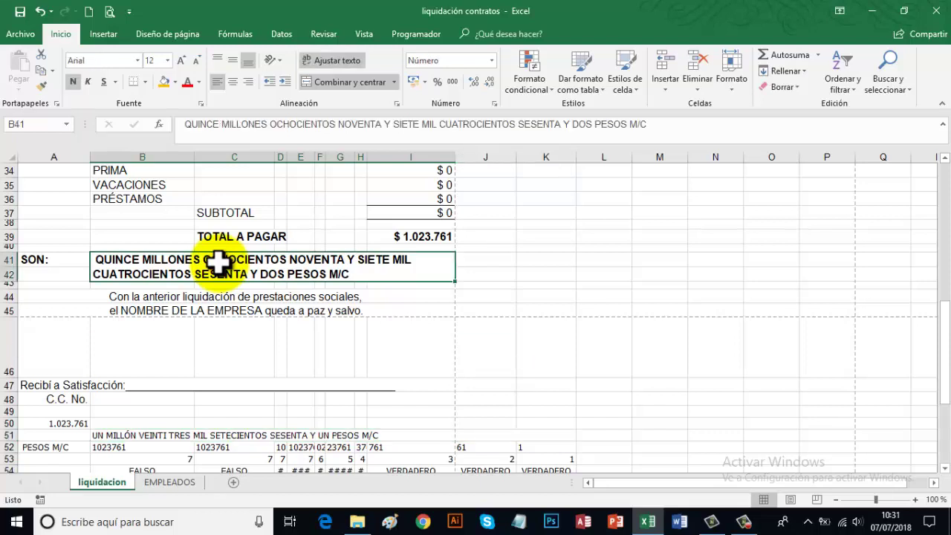
pyautogui.write('=')
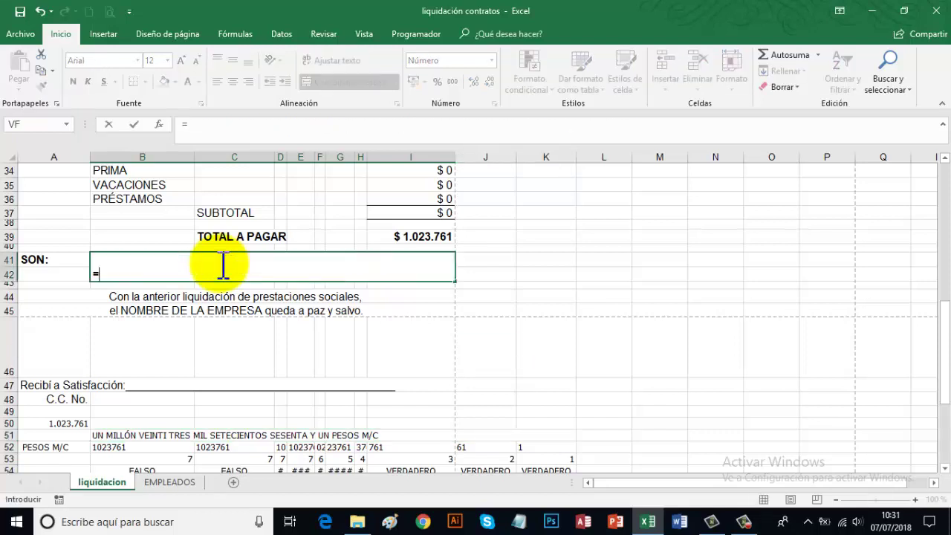
pyautogui.click(109, 436)
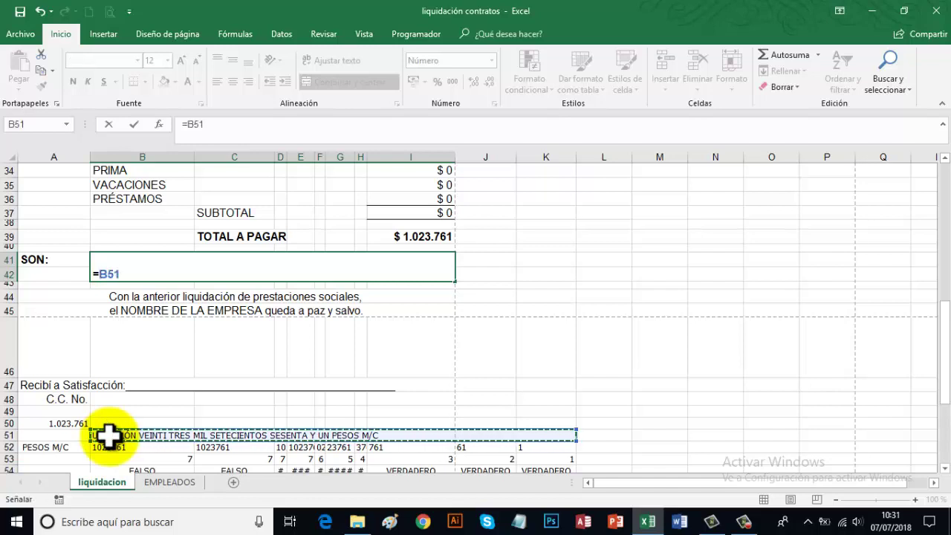
pyautogui.press('Return')
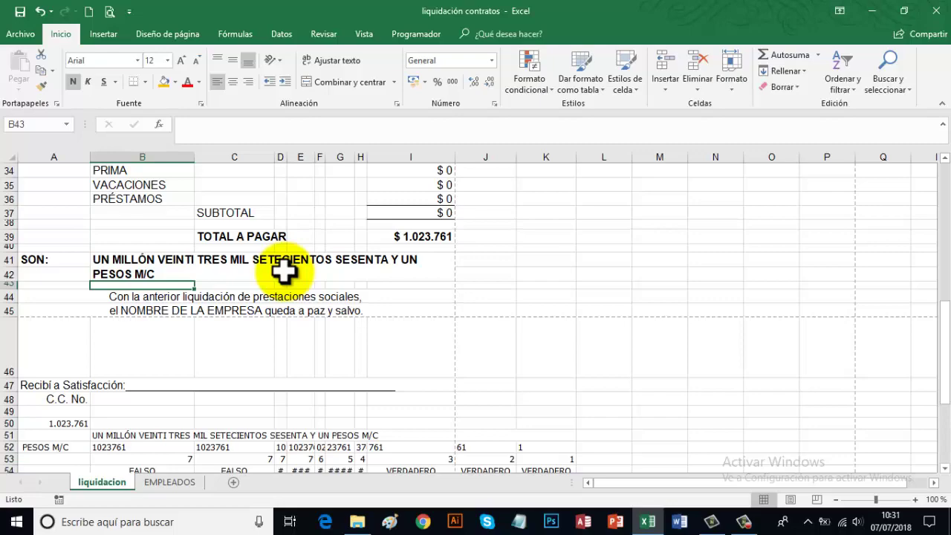
pyautogui.scroll(2, 283, 272)
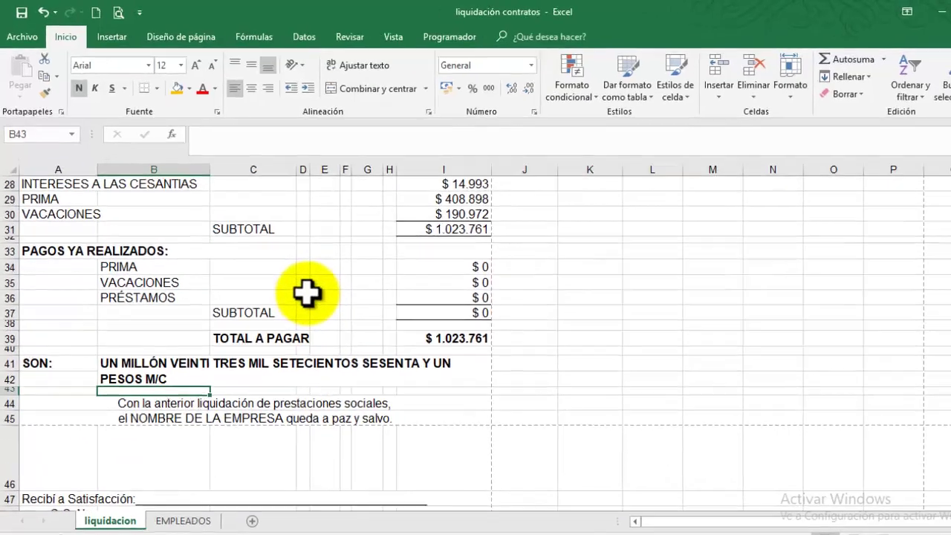
# - Reword the closing statement in rows 44–45 to end with "la empresa INDUSTRIAS ALIMENTICIAS REBECA LTDA queda a paz y salvo con el empleado."
pyautogui.scroll(-2, 284, 272)
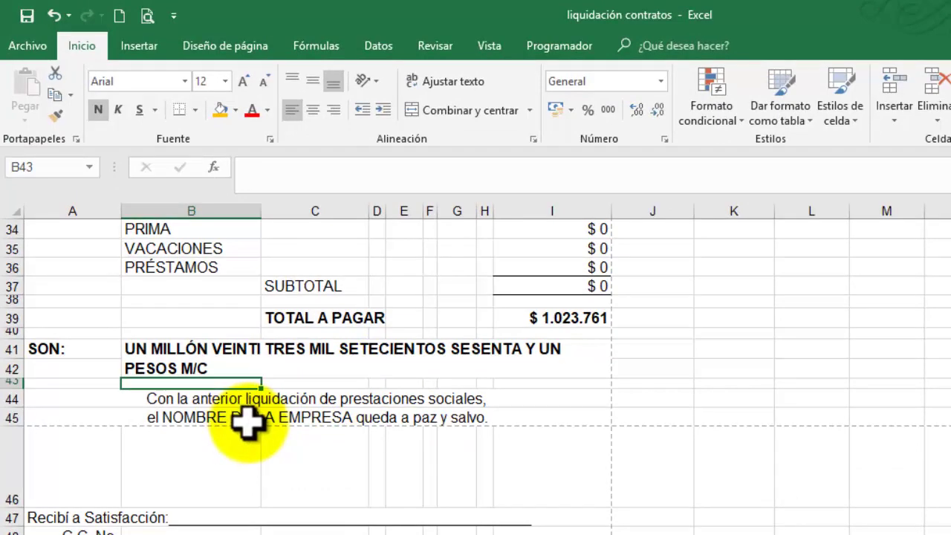
pyautogui.scroll(11, 256, 420)
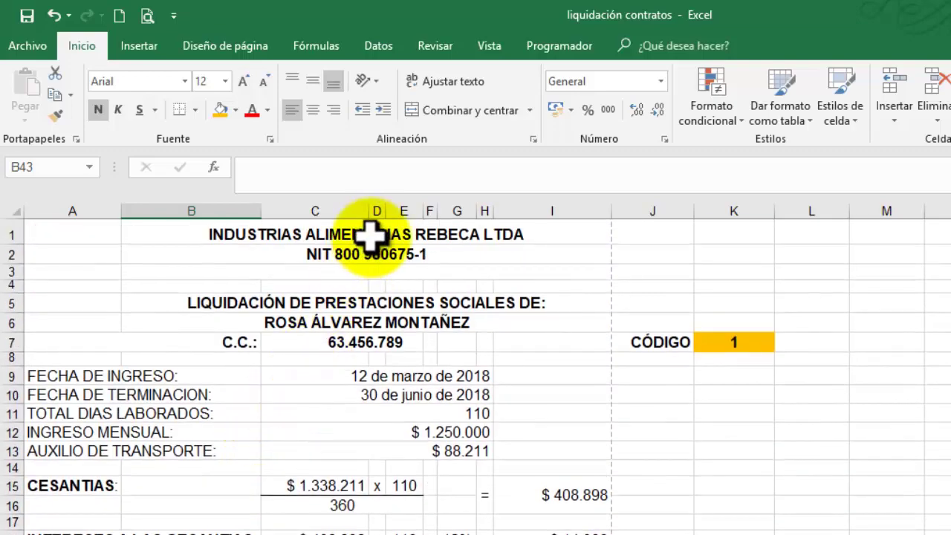
pyautogui.scroll(-11, 372, 234)
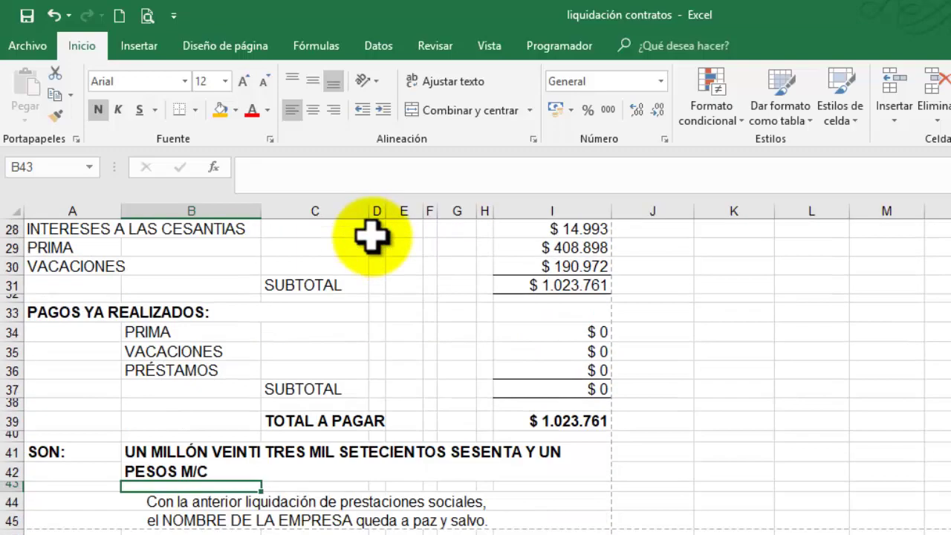
pyautogui.click(347, 417)
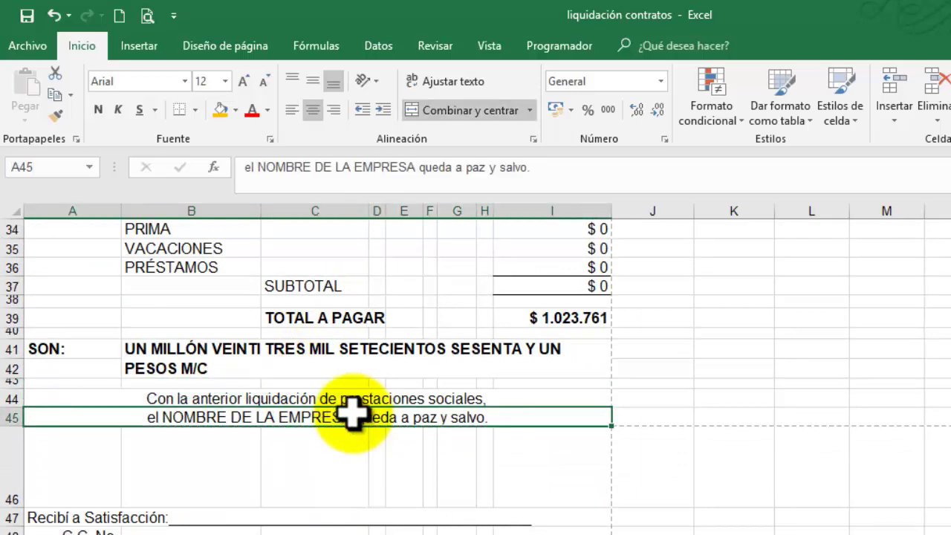
pyautogui.click(262, 166)
pyautogui.moveTo(257, 166); pyautogui.dragTo(416, 165)
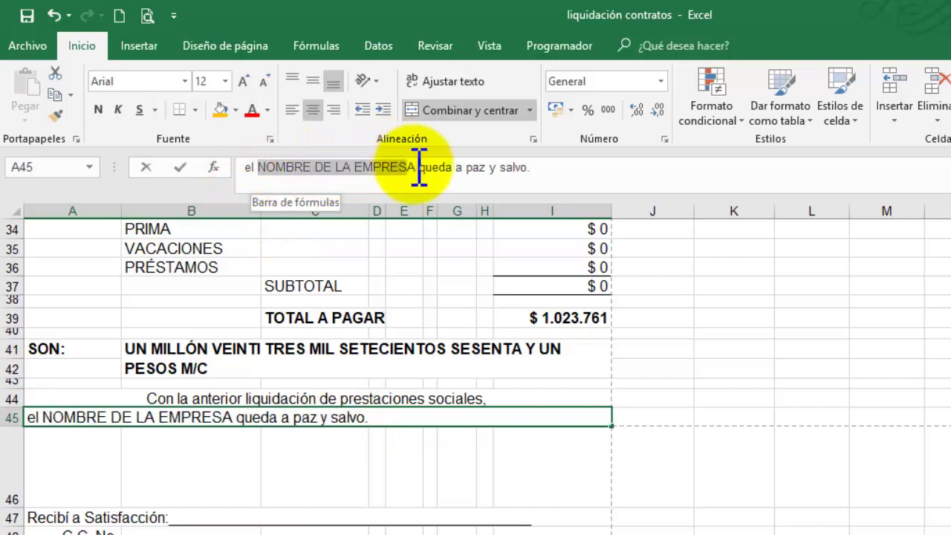
pyautogui.click(357, 450)
pyautogui.click(372, 414)
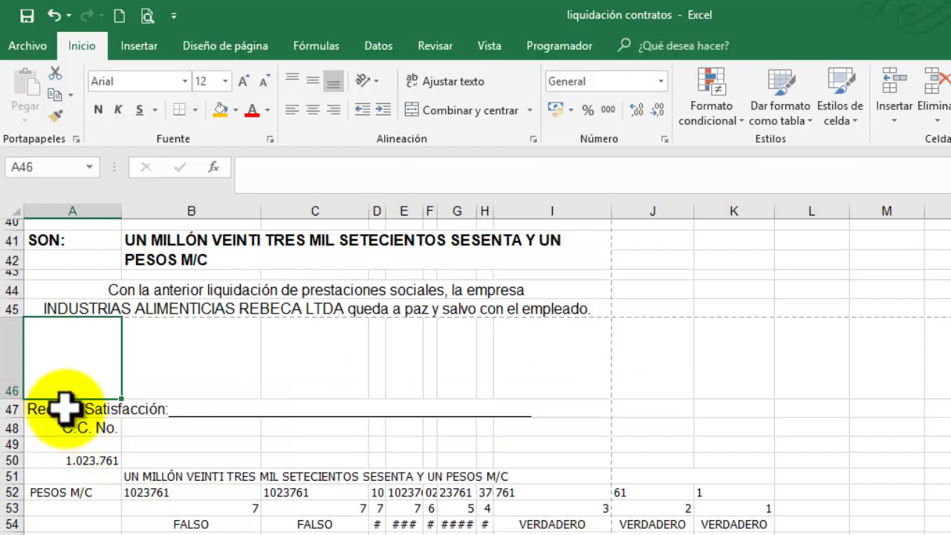
pyautogui.click(256, 408)
pyautogui.click(194, 411)
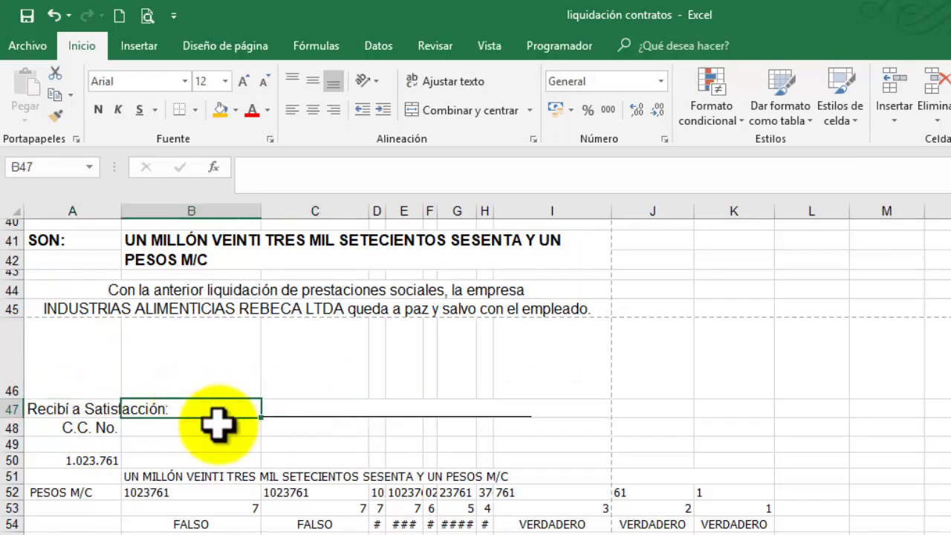
pyautogui.click(312, 428)
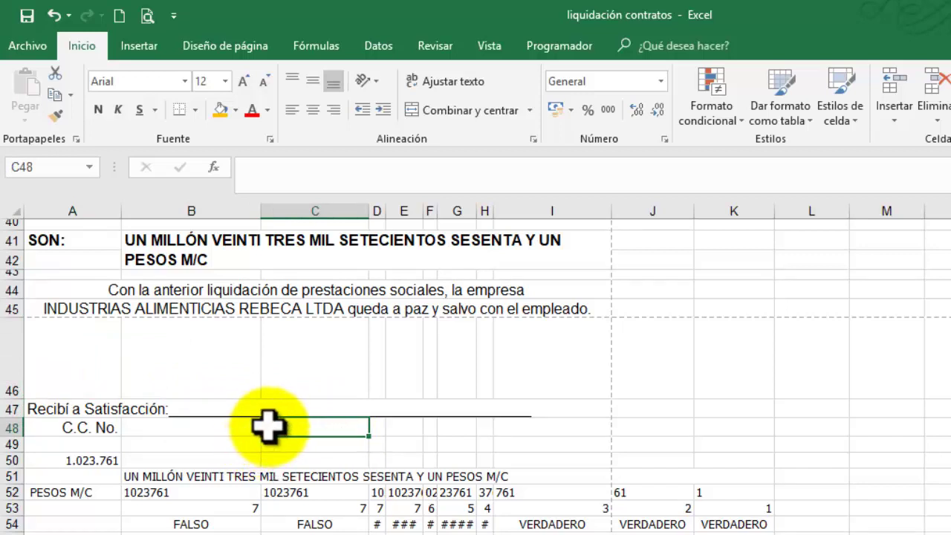
# - Hide the number-to-words helper table in A50:L72 by setting its font color to white
pyautogui.scroll(-2, 268, 425)
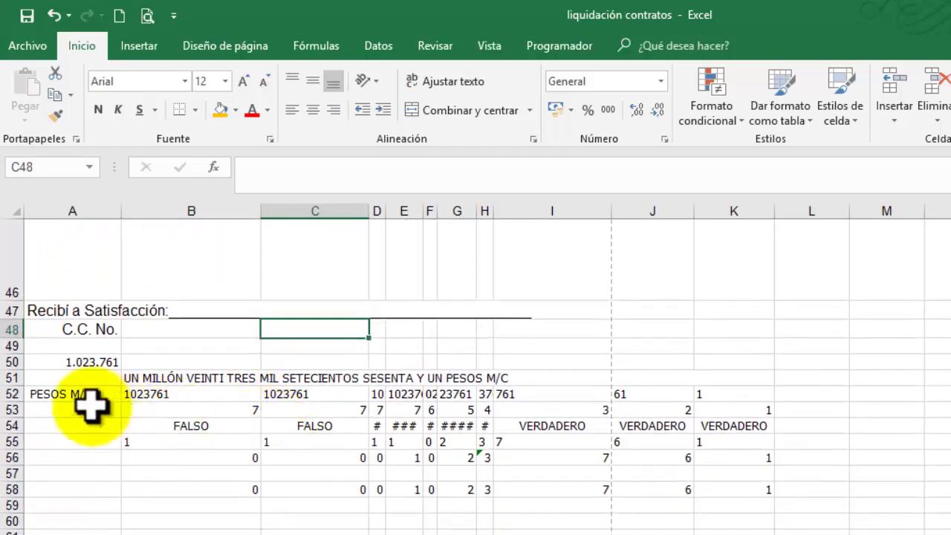
pyautogui.moveTo(18, 362); pyautogui.dragTo(71, 534)
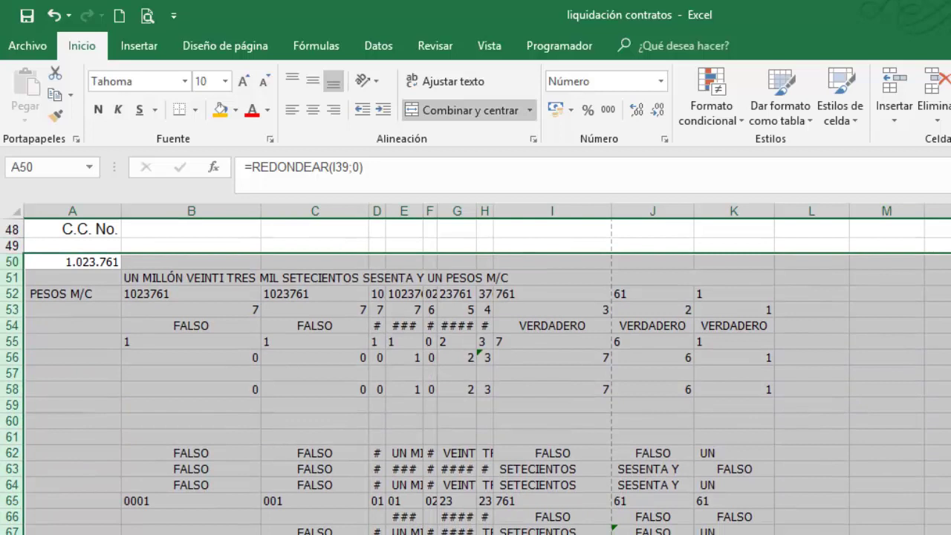
pyautogui.click(11, 261)
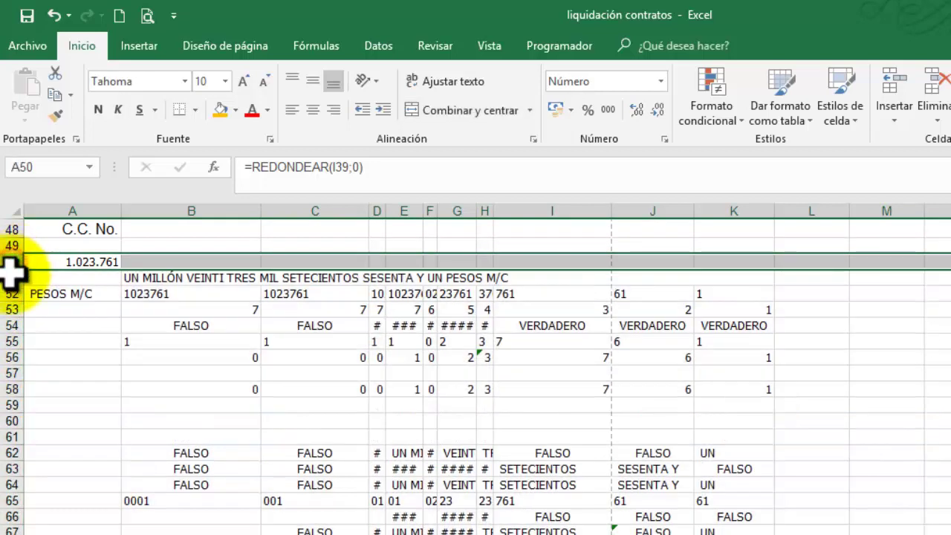
pyautogui.moveTo(11, 266); pyautogui.dragTo(11, 532)
pyautogui.click(81, 262)
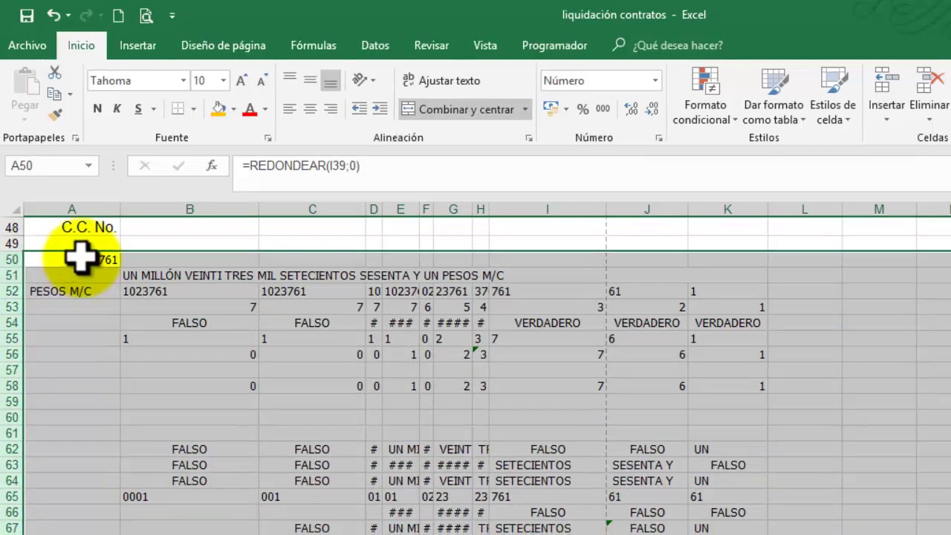
pyautogui.moveTo(119, 236); pyautogui.dragTo(669, 523)
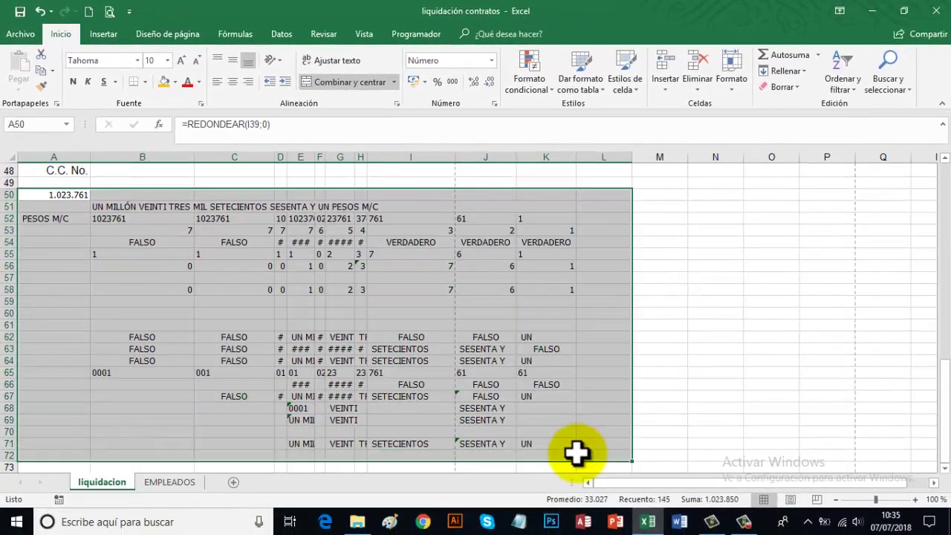
pyautogui.click(199, 81)
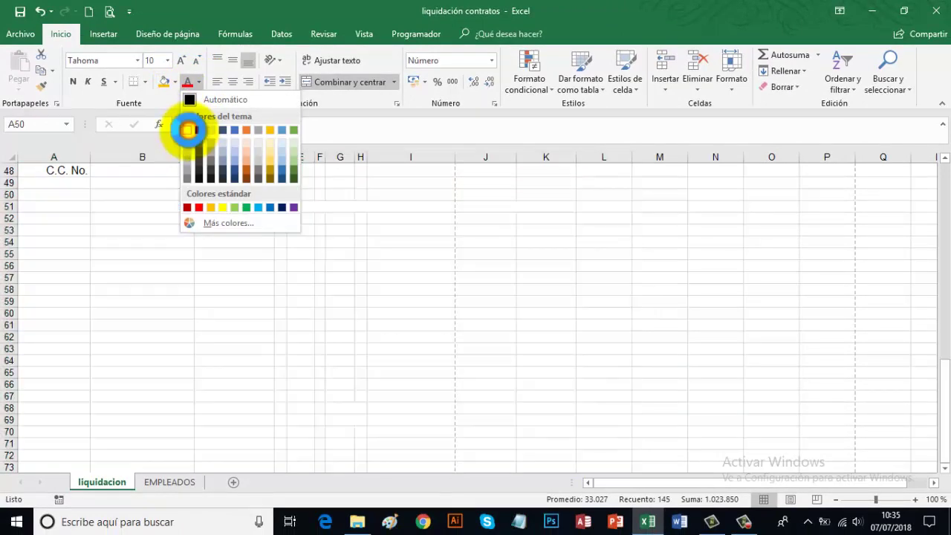
pyautogui.click(188, 130)
pyautogui.scroll(2, 341, 182)
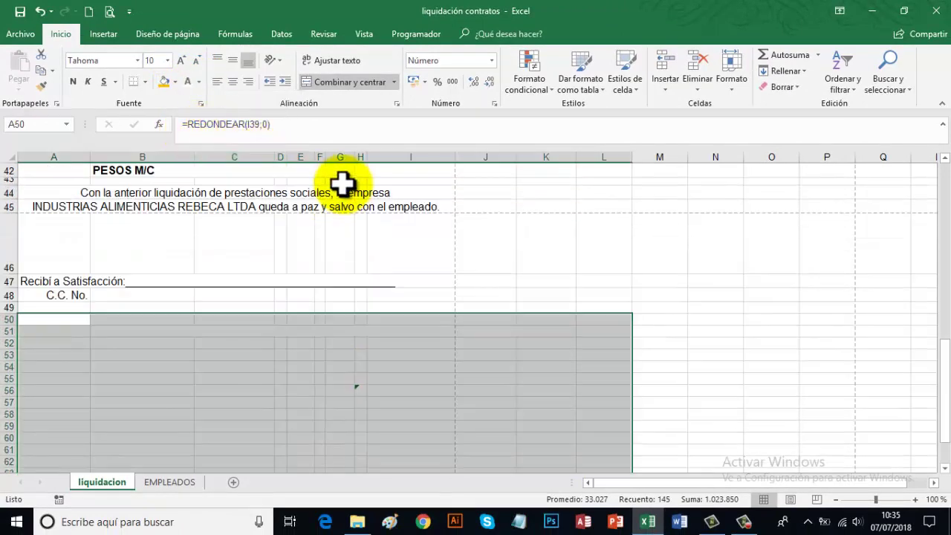
pyautogui.click(506, 229)
# - Set the CÓDIGO in K7 to 2 to load another employee's settlement
pyautogui.scroll(14, 507, 229)
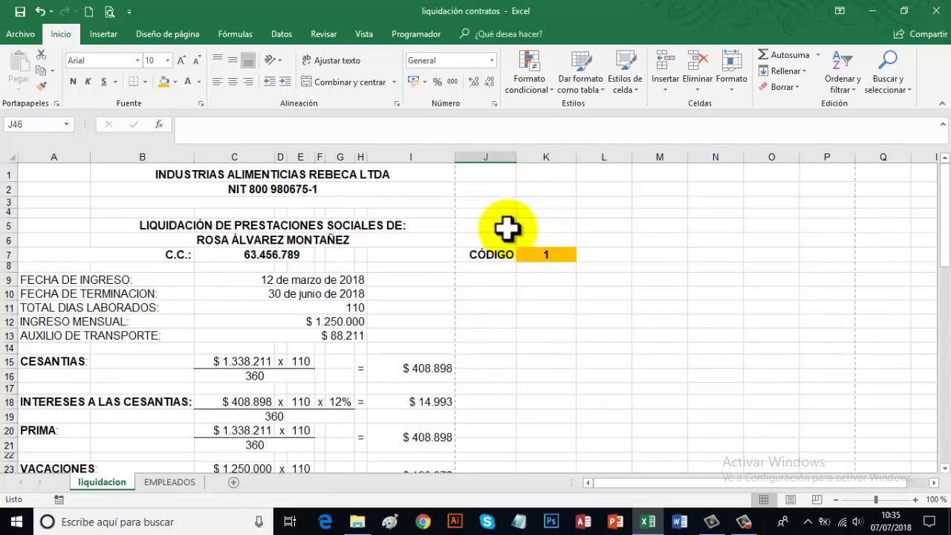
pyautogui.click(543, 254)
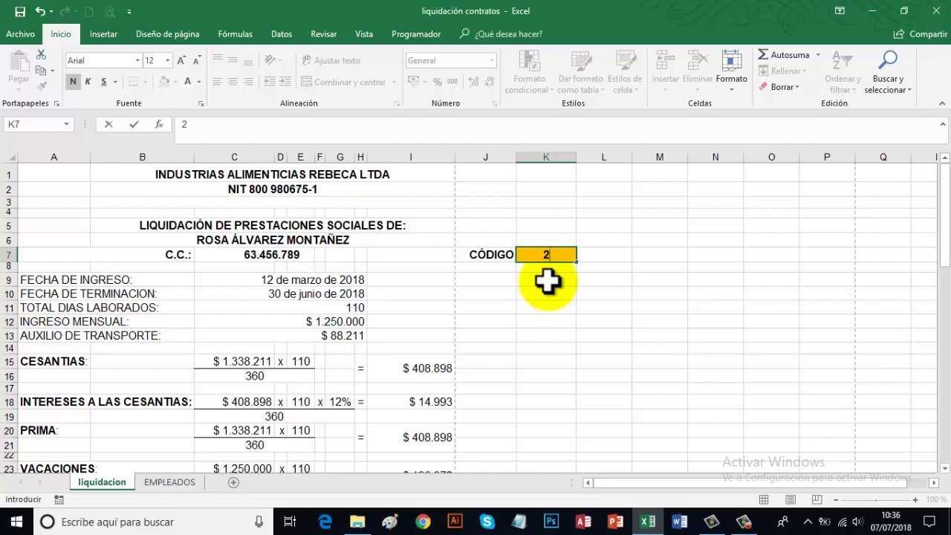
pyautogui.press('Return')
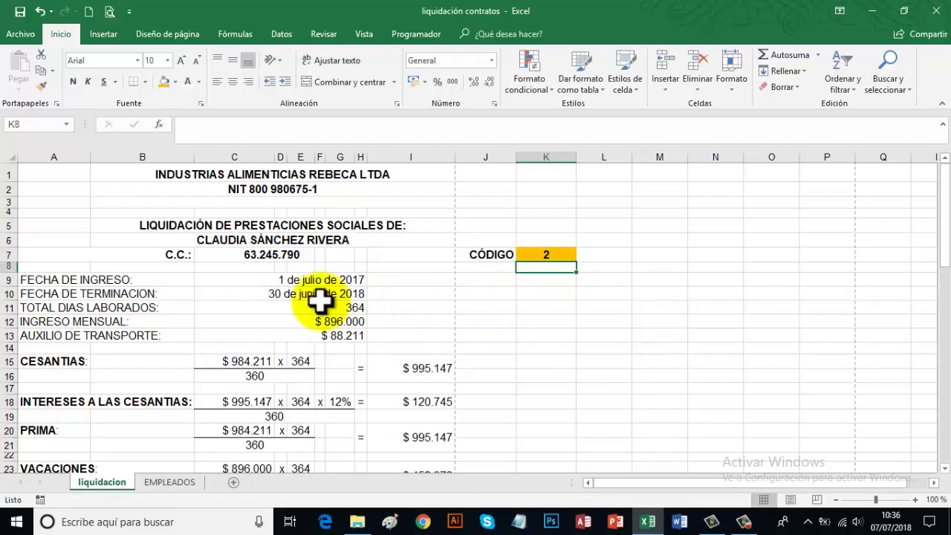
# - Review the settlement for code 2, from the benefit calculations through TOTAL A PAGAR, the amount in words and the signature line
pyautogui.scroll(-2, 285, 312)
pyautogui.scroll(-1, 285, 312)
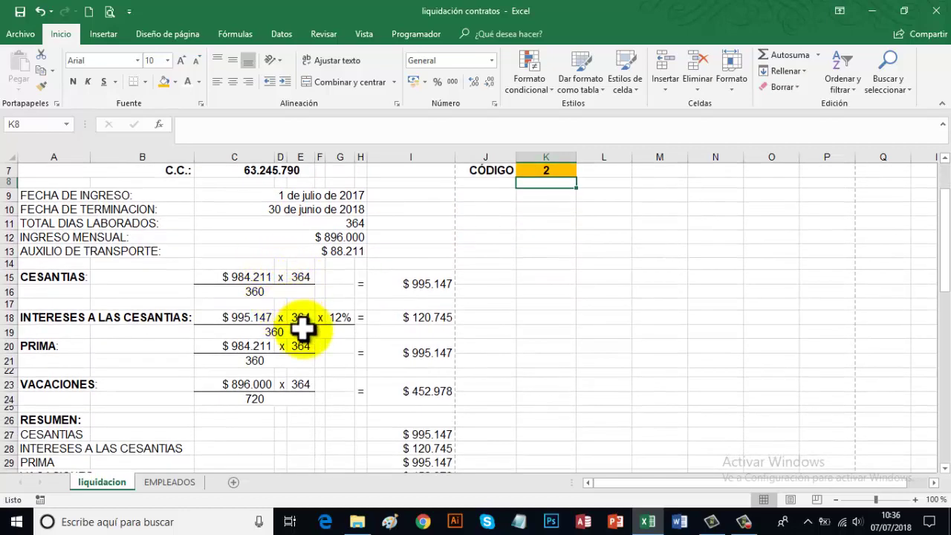
pyautogui.scroll(-1, 305, 327)
pyautogui.scroll(-4, 446, 304)
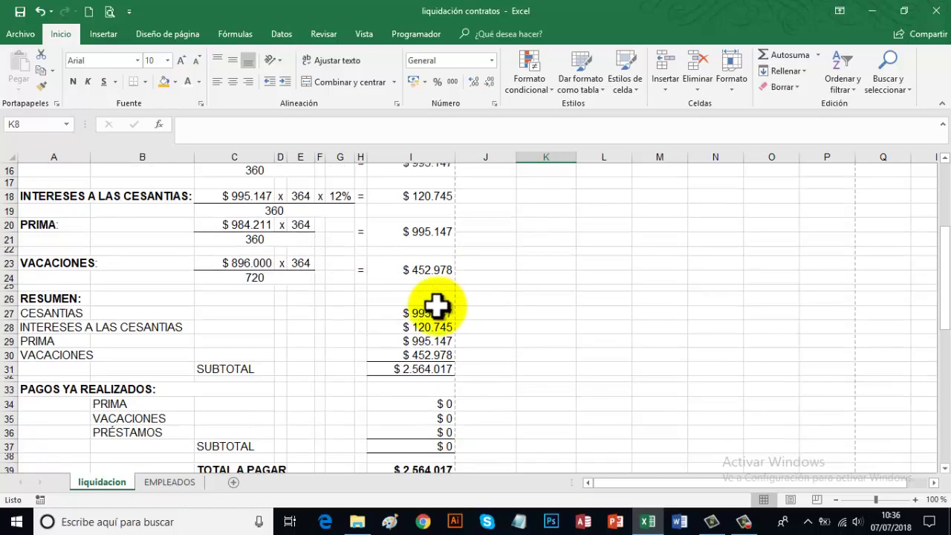
pyautogui.scroll(-2, 434, 305)
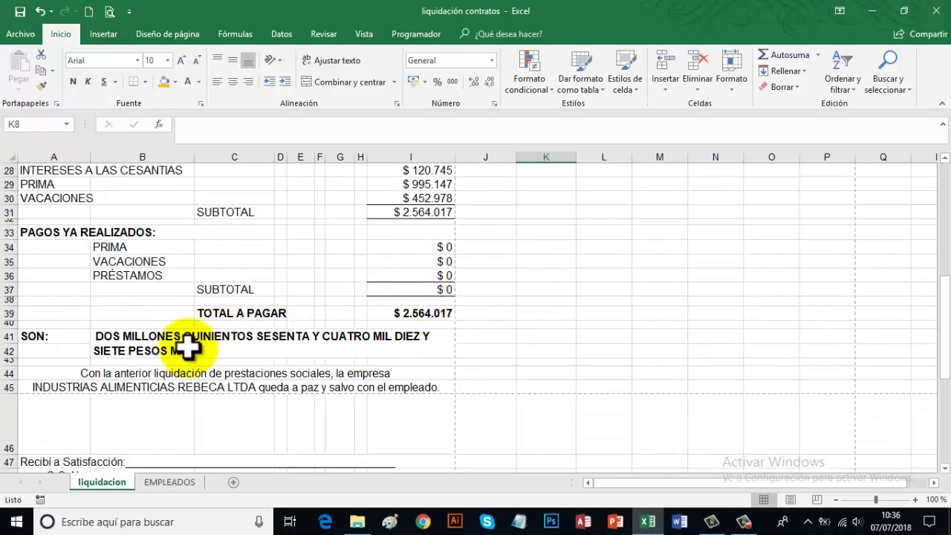
pyautogui.scroll(4, 569, 324)
pyautogui.scroll(-3, 571, 327)
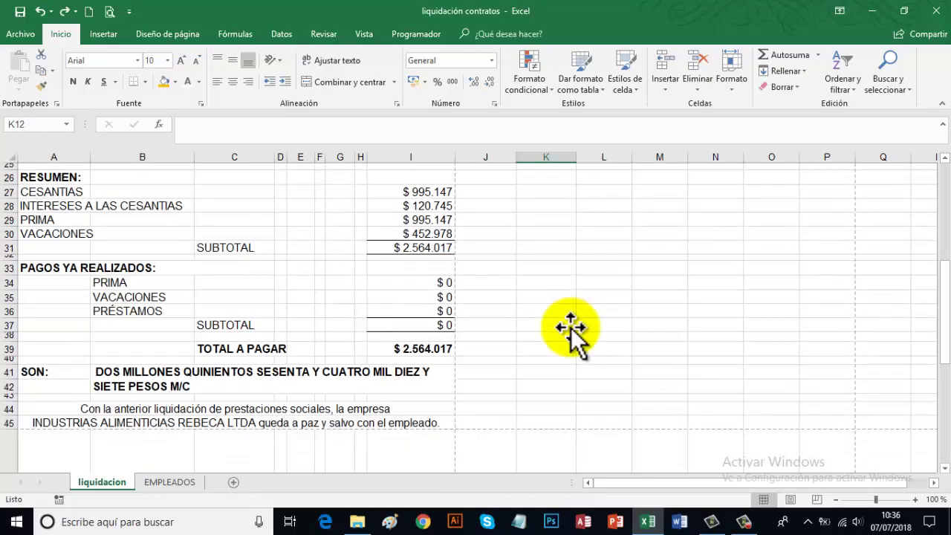
pyautogui.scroll(-2, 571, 327)
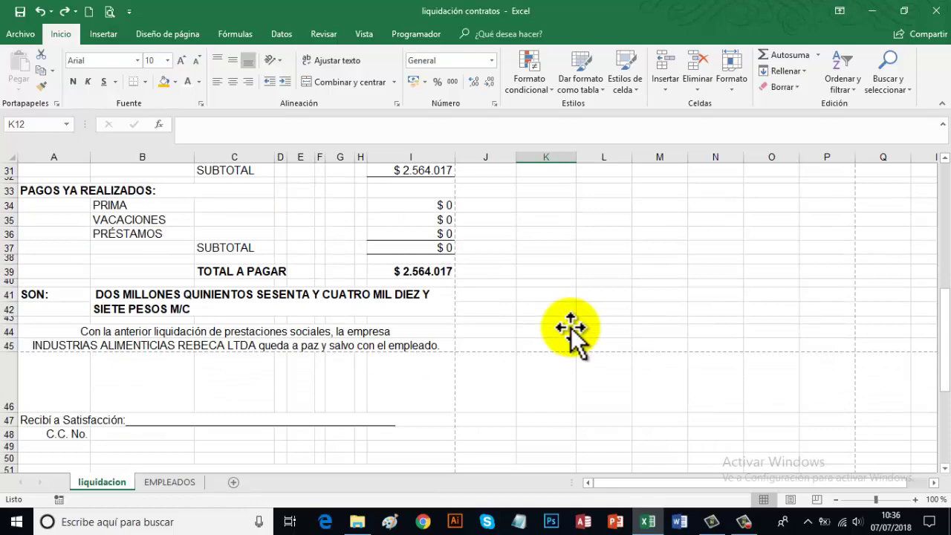
# - Set the settlement form in A1:I48, from the company heading through the C.C. No. row, as the print area
pyautogui.scroll(10, 571, 327)
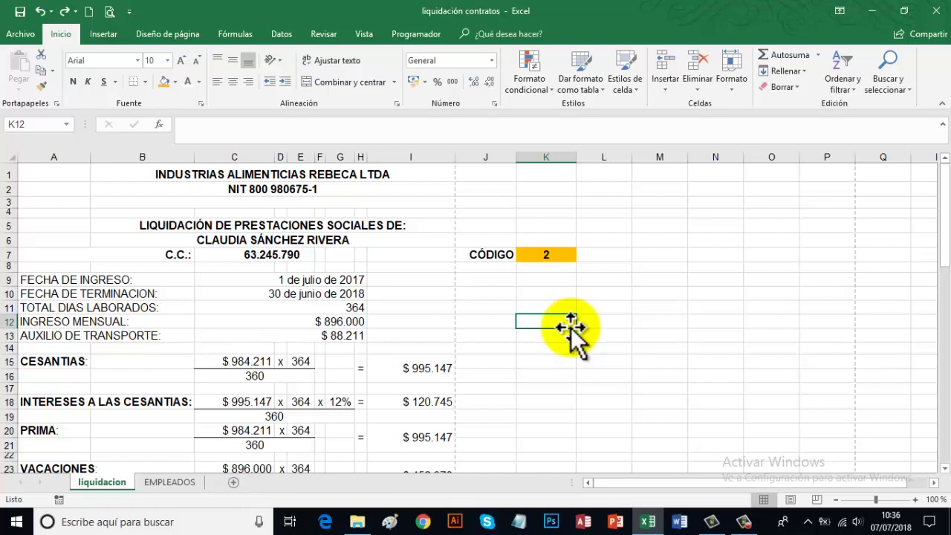
pyautogui.click(443, 174)
pyautogui.moveTo(444, 175); pyautogui.dragTo(366, 314)
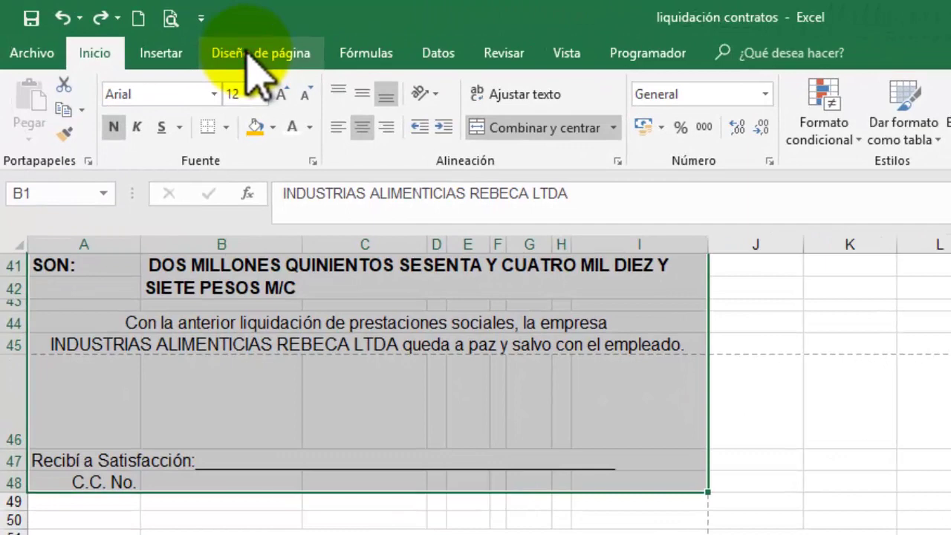
pyautogui.click(248, 54)
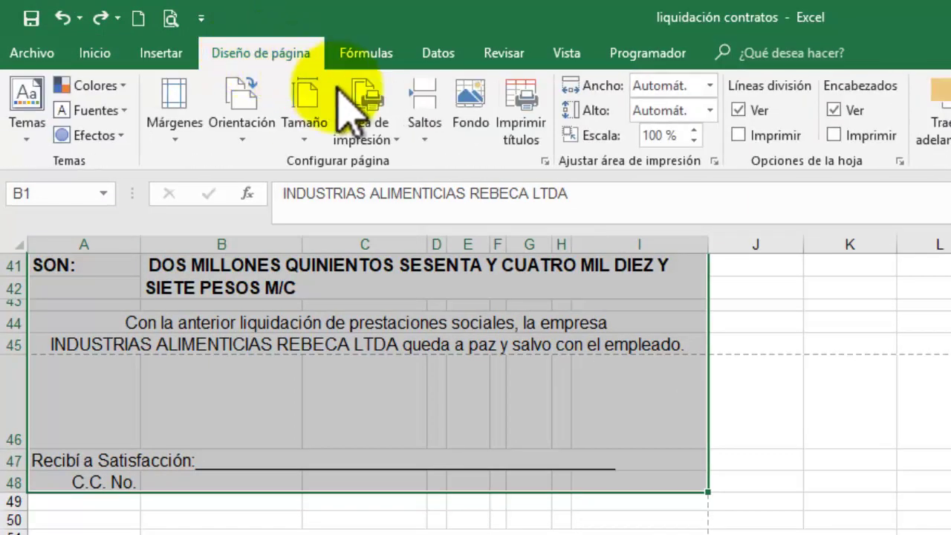
pyautogui.click(365, 123)
pyautogui.click(392, 159)
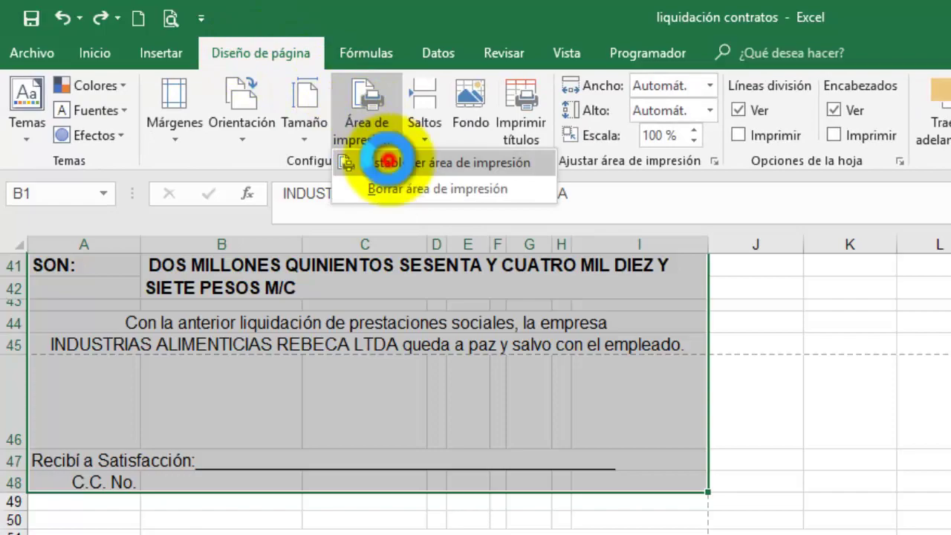
pyautogui.click(821, 508)
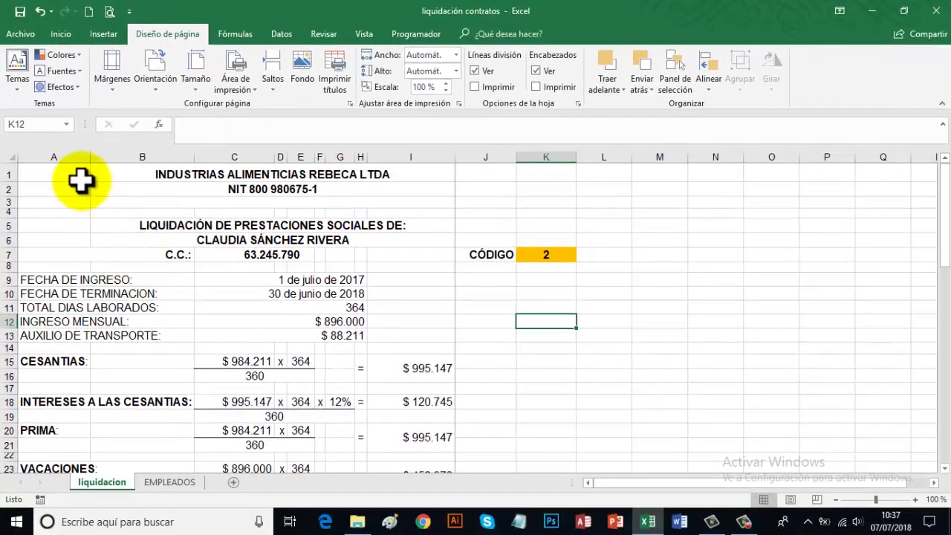
# - Insert the logo image cruz_bayer_new from the Bayer folder at cell A1
pyautogui.click(80, 176)
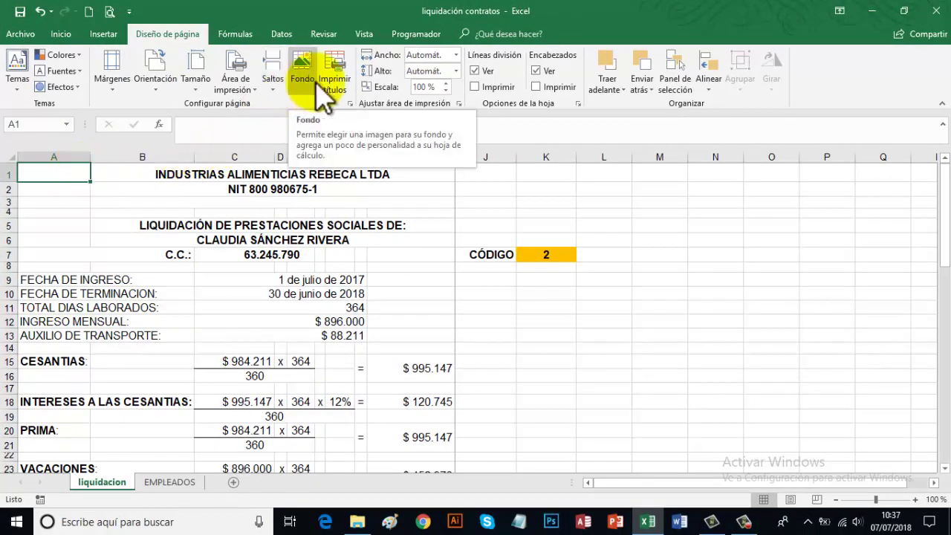
pyautogui.click(61, 33)
pyautogui.click(104, 34)
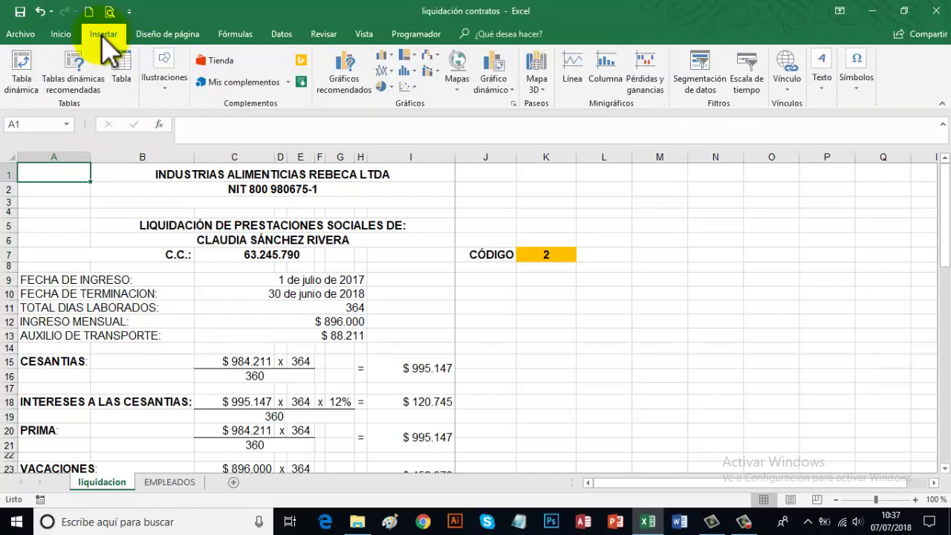
pyautogui.click(164, 73)
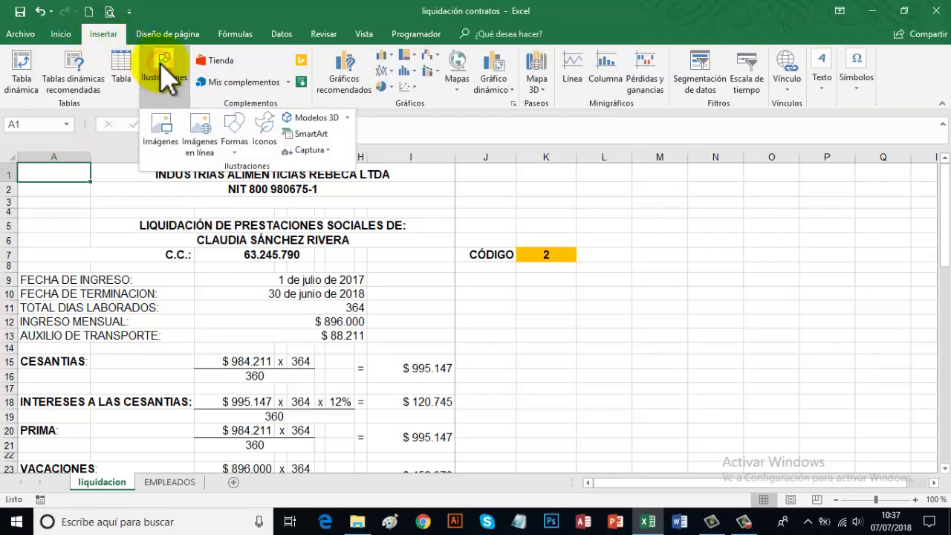
pyautogui.click(163, 136)
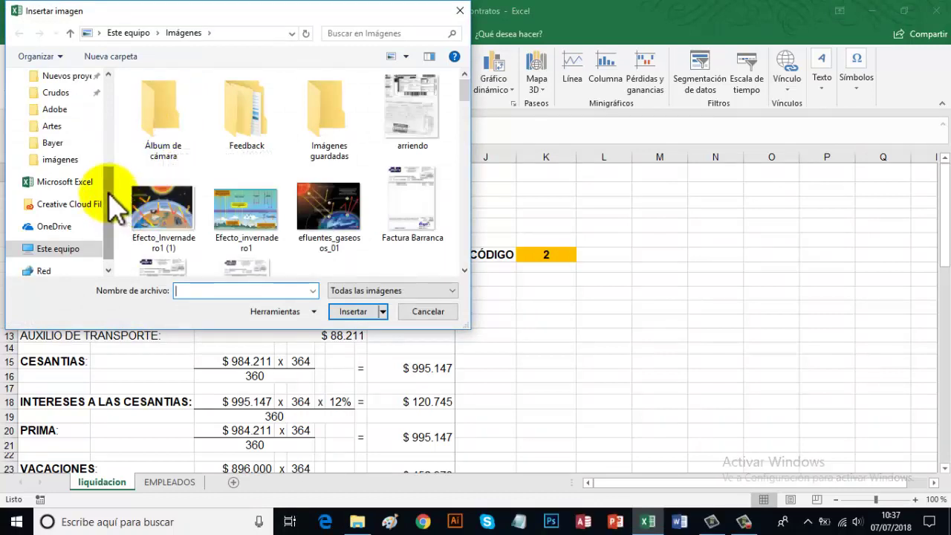
pyautogui.click(54, 144)
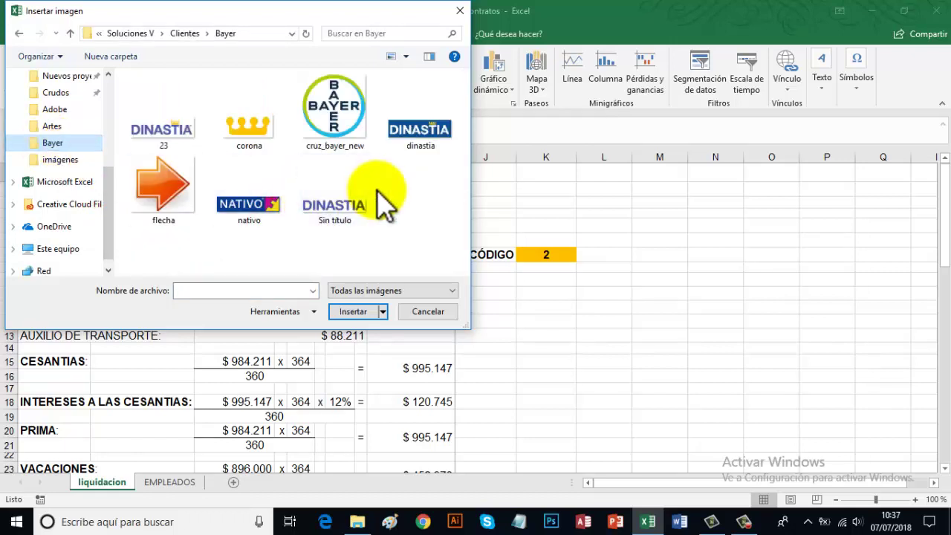
pyautogui.click(355, 128)
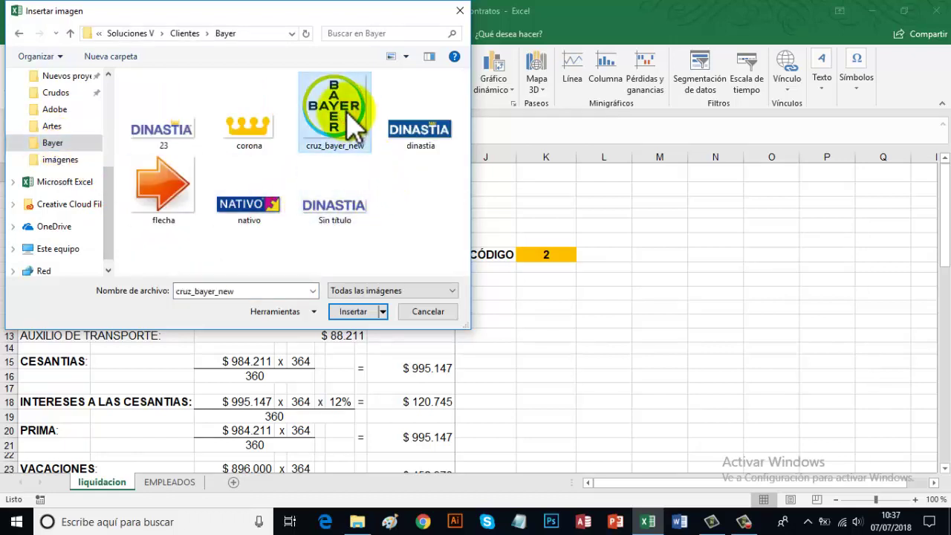
pyautogui.click(355, 314)
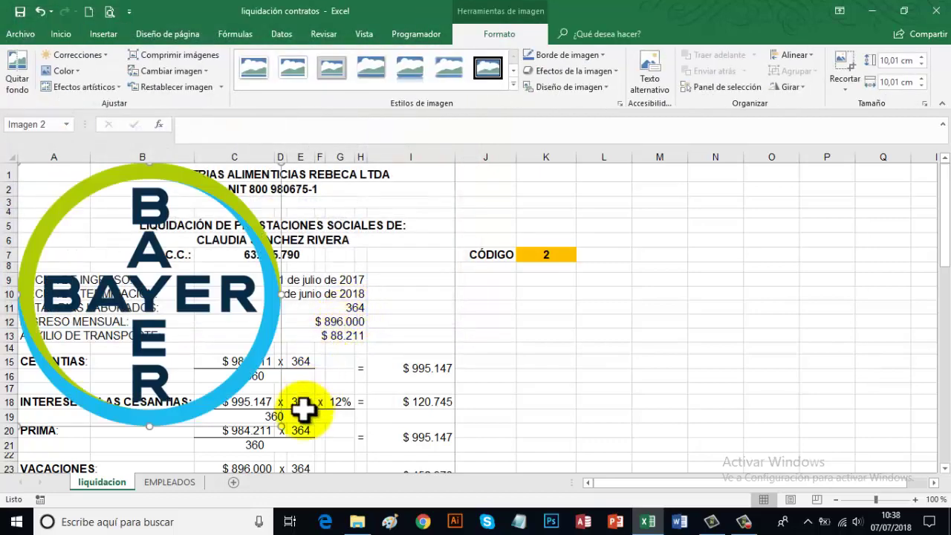
# - Shrink the logo to 3,33 cm square in the upper corner of the form and check both pages in the print preview
pyautogui.moveTo(280, 428); pyautogui.dragTo(106, 251)
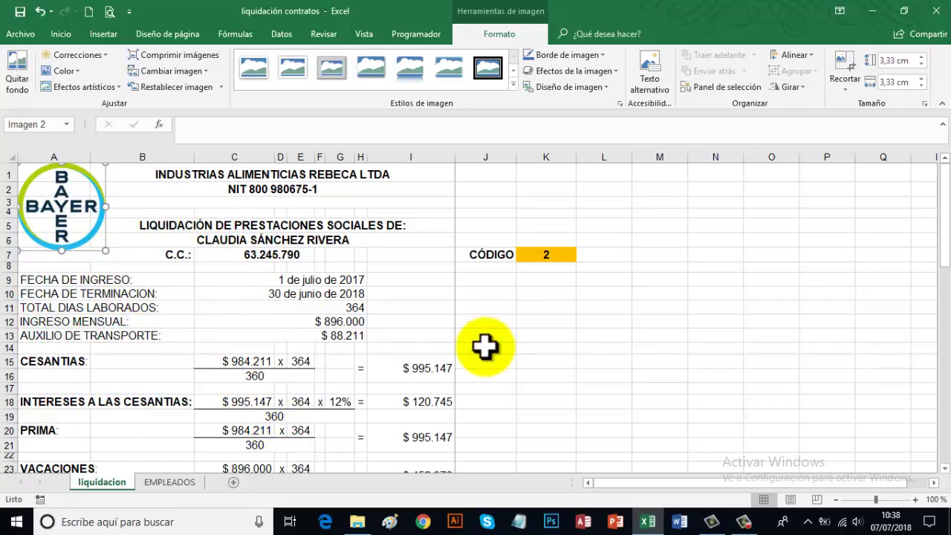
pyautogui.click(573, 358)
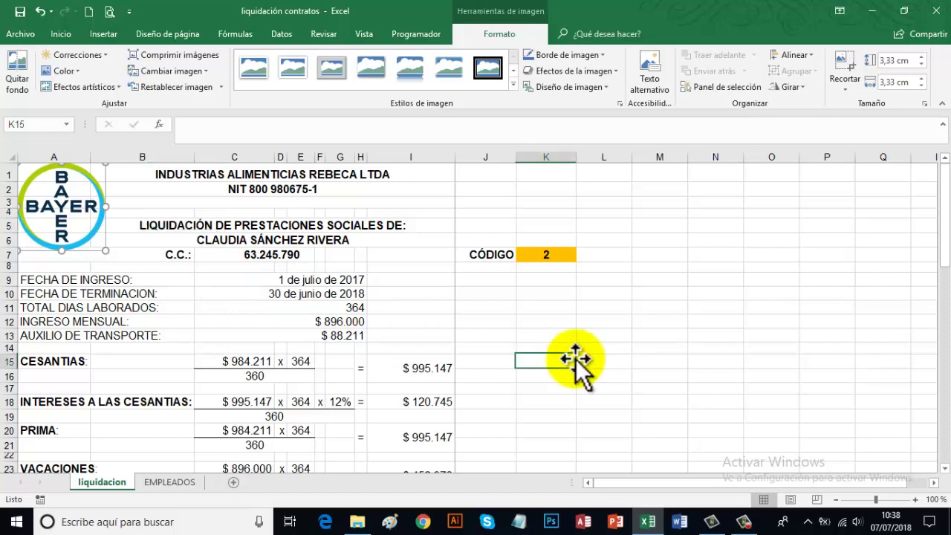
pyautogui.click(108, 12)
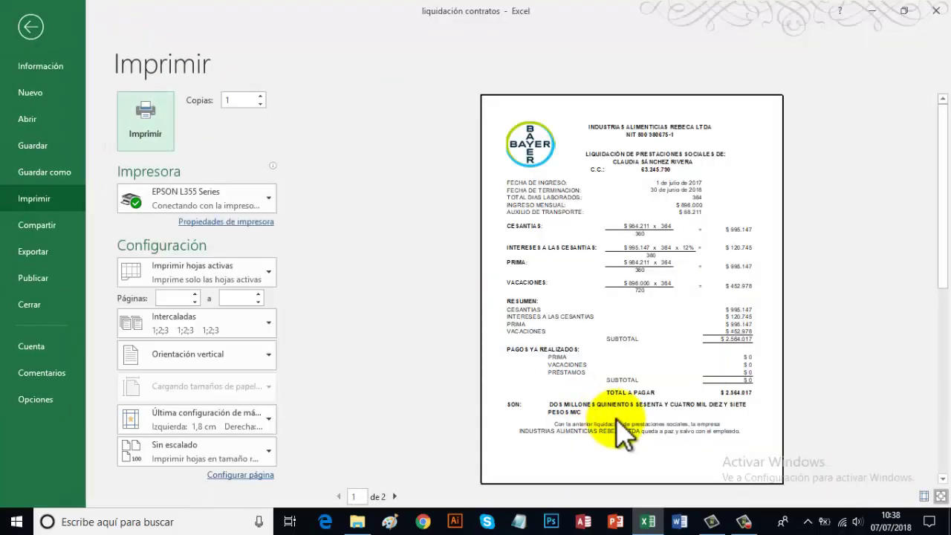
pyautogui.click(395, 497)
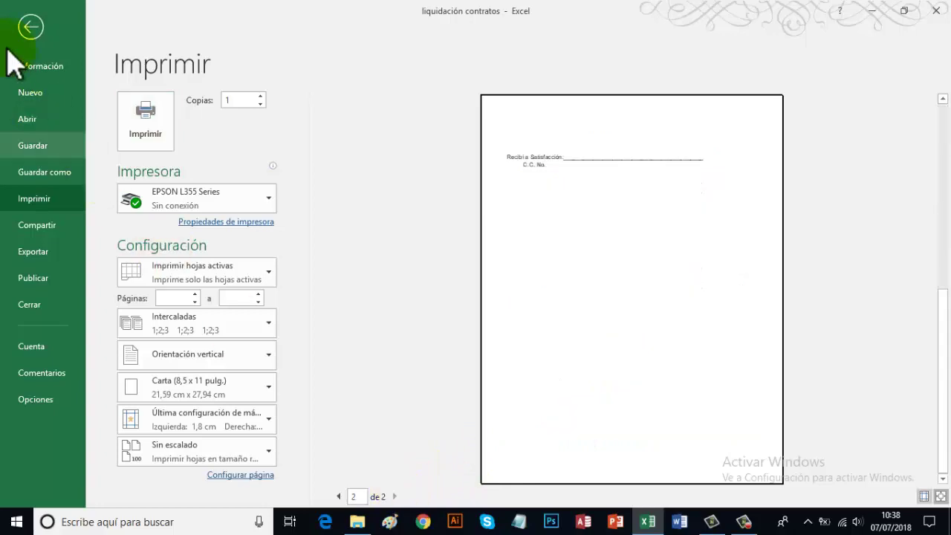
pyautogui.click(29, 28)
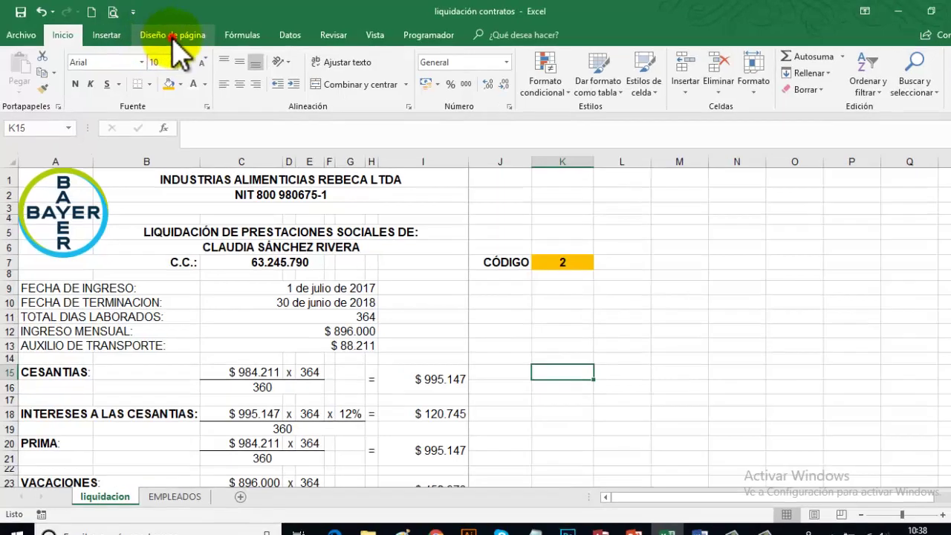
# - Set custom page margins of 0,9 for Superior and 0 for Inferior, and check the form in the print preview
pyautogui.click(168, 35)
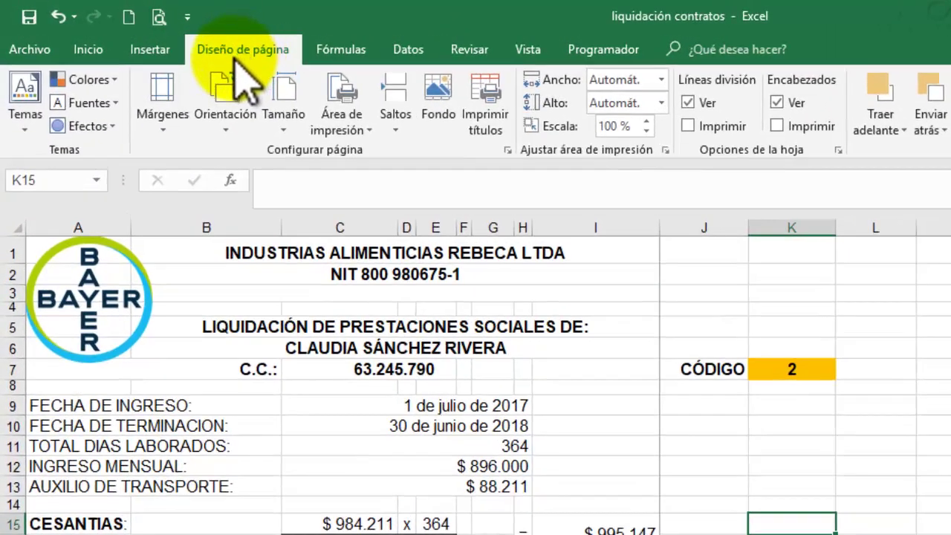
pyautogui.click(152, 104)
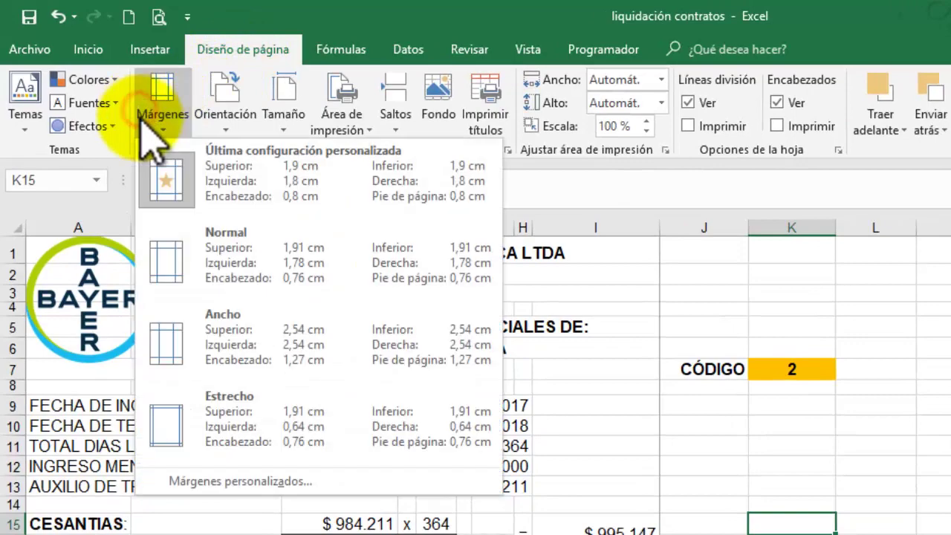
pyautogui.click(236, 479)
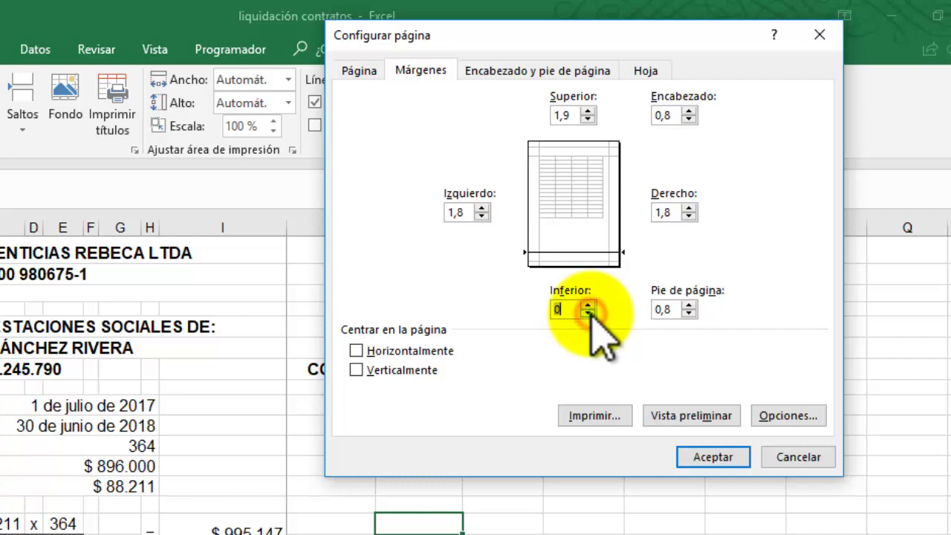
pyautogui.click(587, 110)
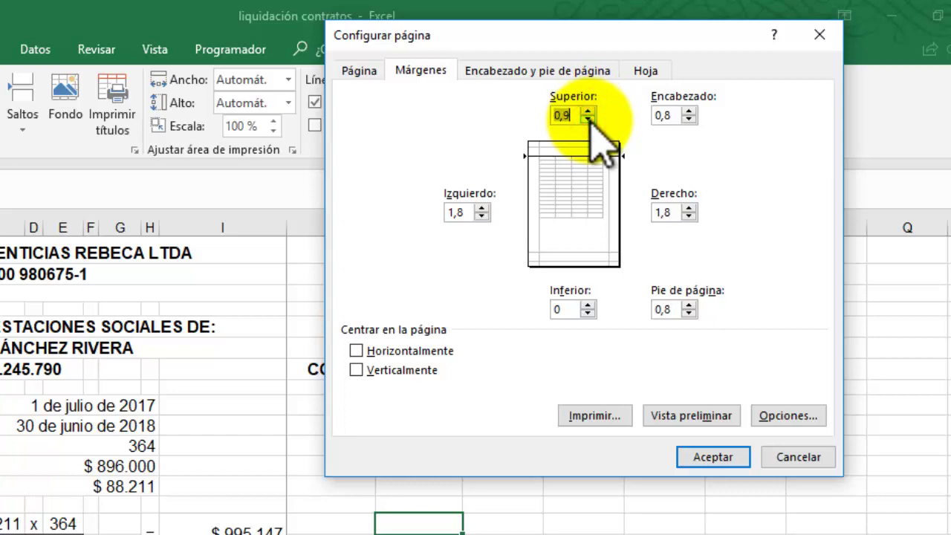
pyautogui.click(709, 457)
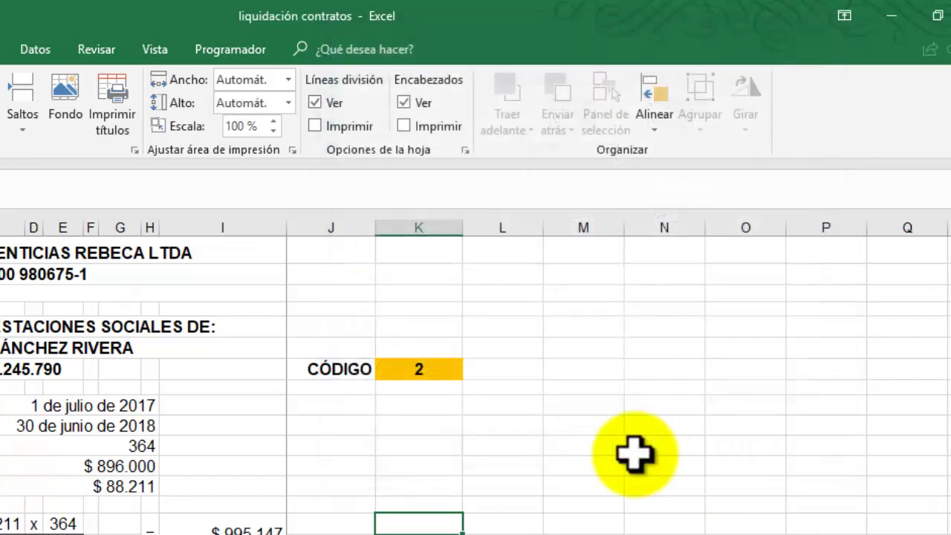
pyautogui.click(38, 15)
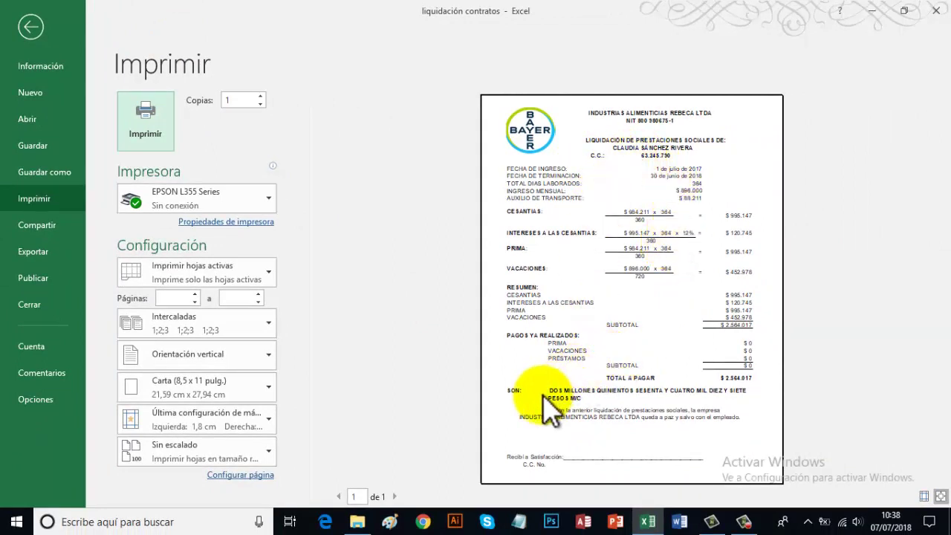
pyautogui.click(29, 27)
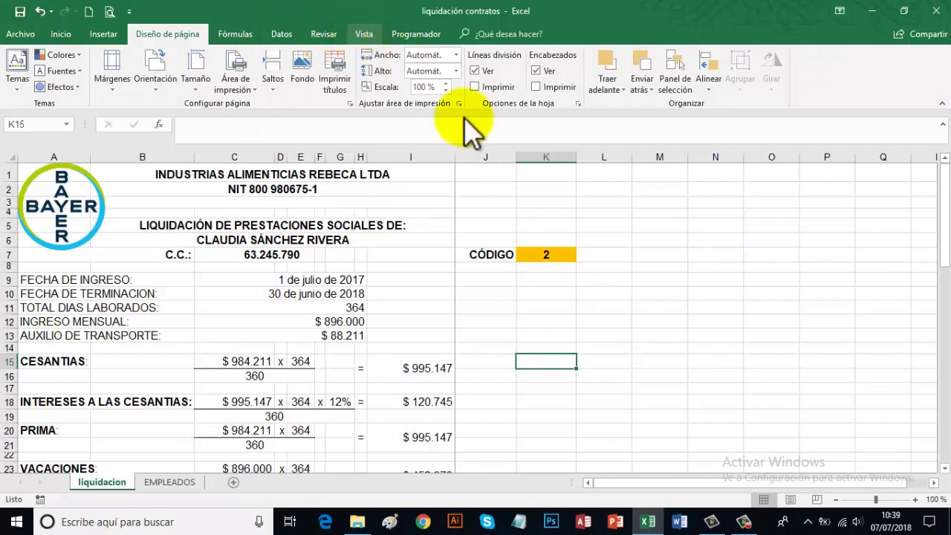
pyautogui.click(715, 311)
pyautogui.click(625, 440)
pyautogui.click(506, 367)
pyautogui.click(531, 325)
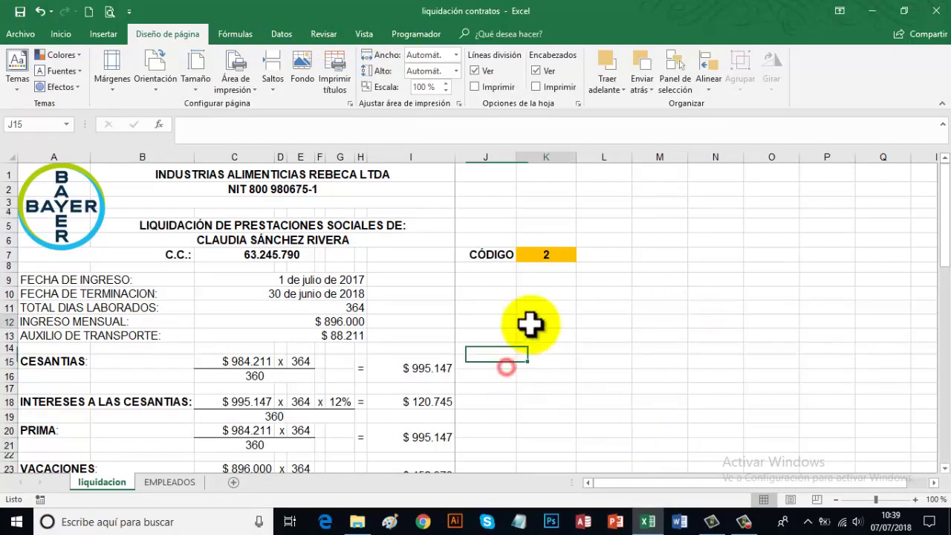
# - Hide the gridlines on the liquidacion sheet
pyautogui.click(365, 34)
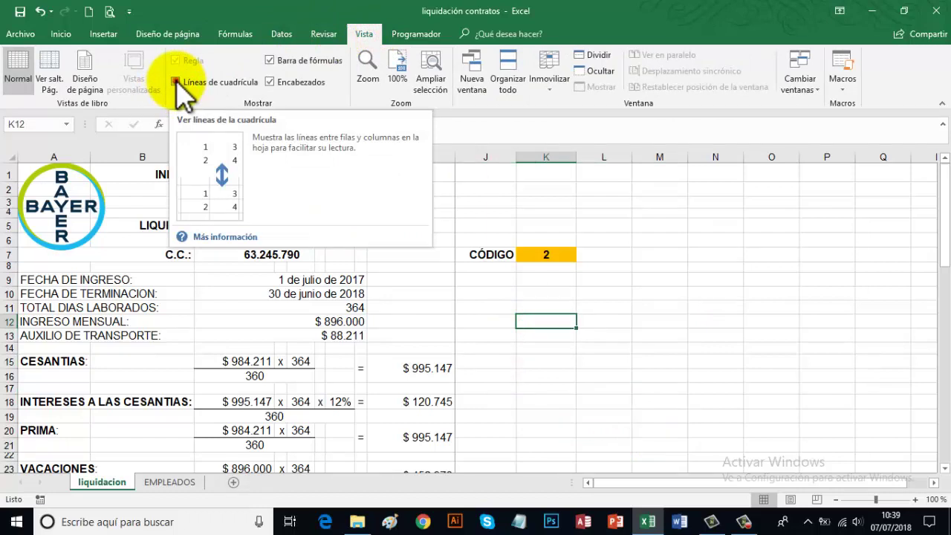
pyautogui.click(177, 82)
pyautogui.click(609, 404)
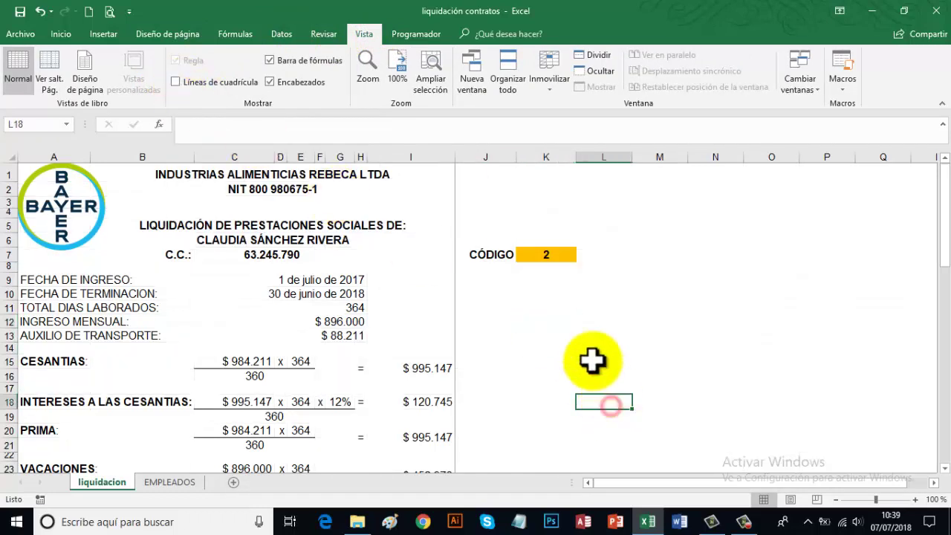
# - Look over the settlement form without gridlines, from the heading through the benefit calculations, summary and closing statement
pyautogui.click(545, 255)
pyautogui.click(545, 325)
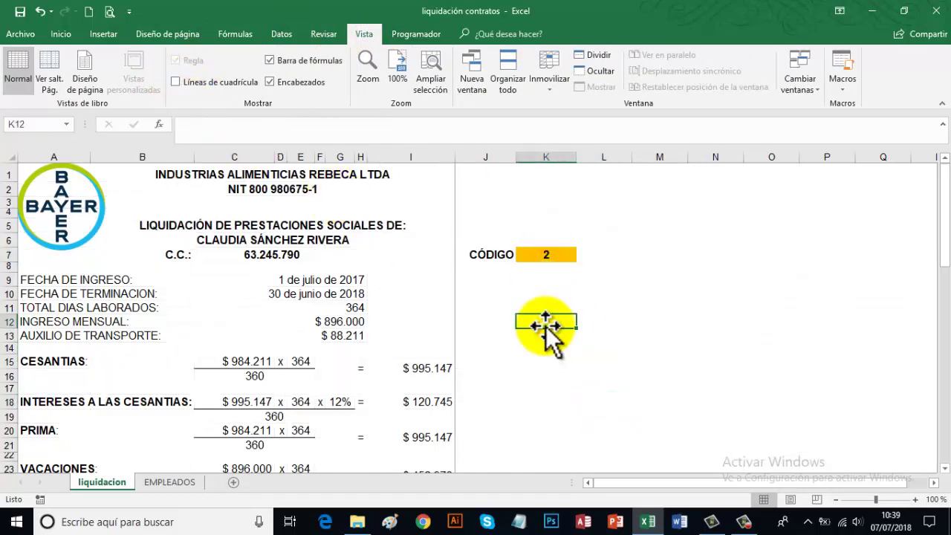
pyautogui.scroll(-8, 66, 399)
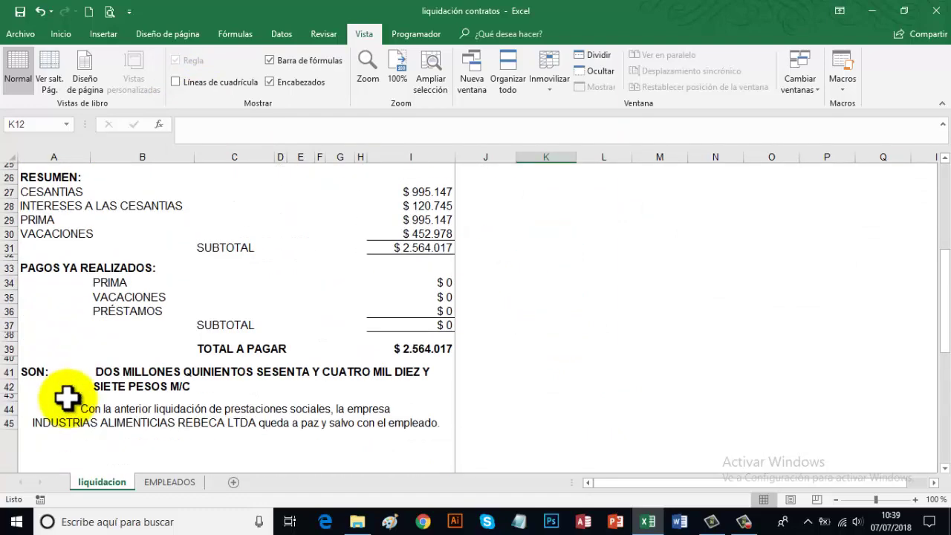
pyautogui.scroll(-4, 67, 398)
pyautogui.scroll(12, 66, 399)
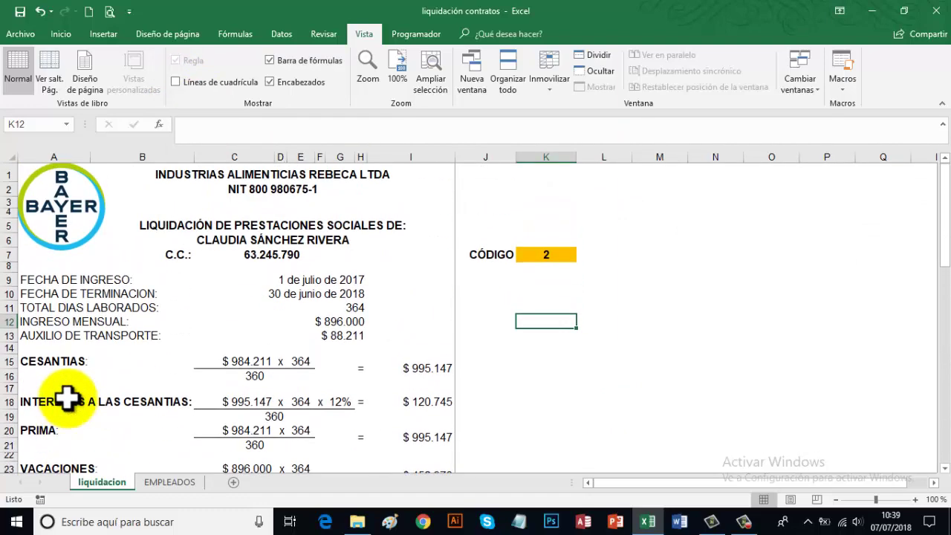
pyautogui.click(269, 371)
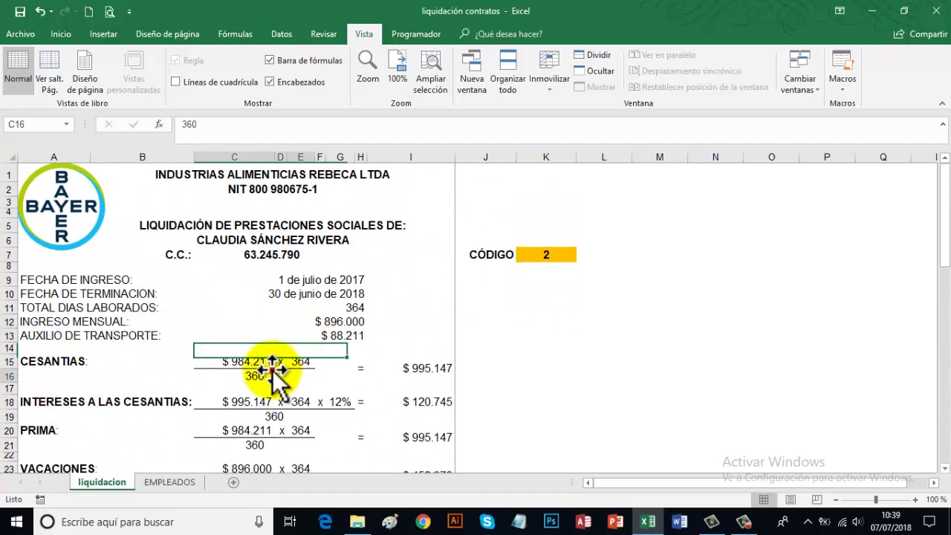
pyautogui.click(481, 405)
pyautogui.click(524, 361)
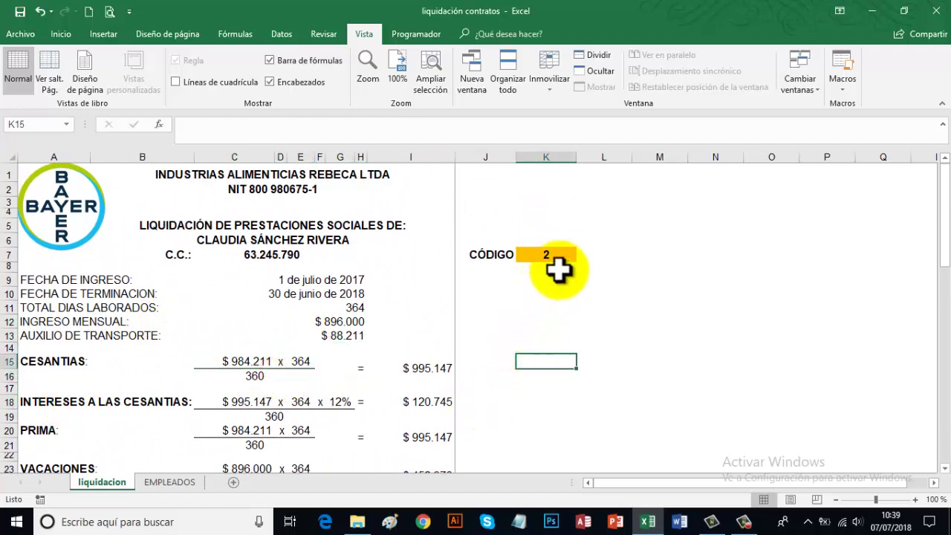
# - Unlock the CÓDIGO cell K7 so that it stays editable under sheet protection, and check its lock setting
pyautogui.click(558, 257)
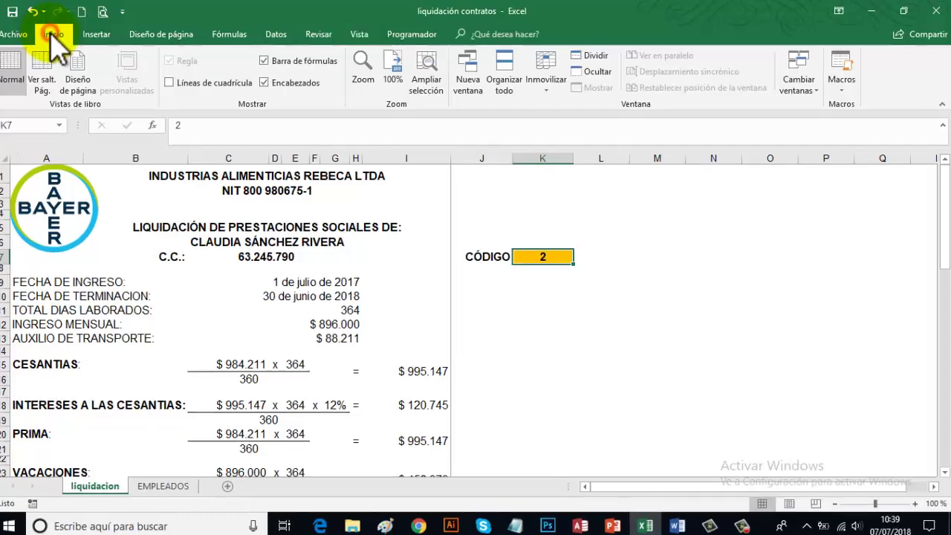
pyautogui.click(52, 35)
pyautogui.click(728, 73)
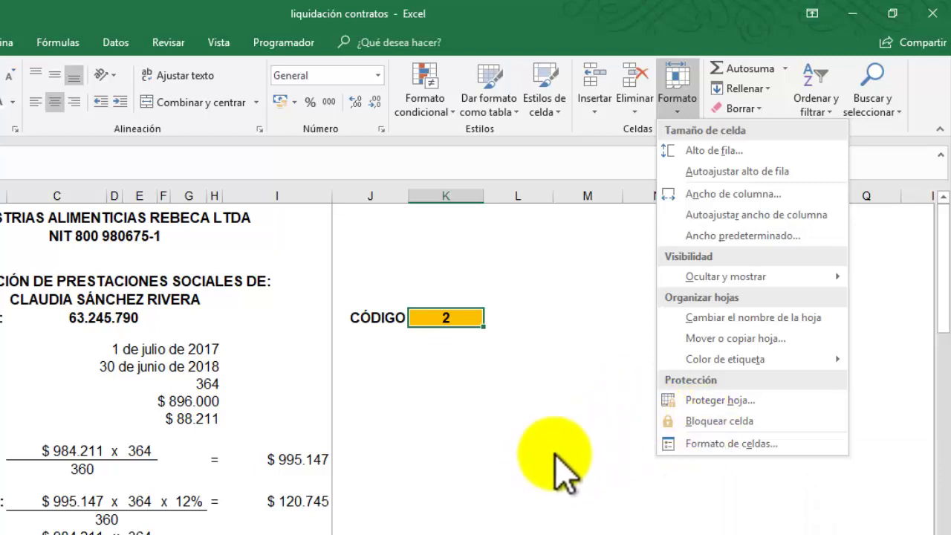
pyautogui.click(700, 422)
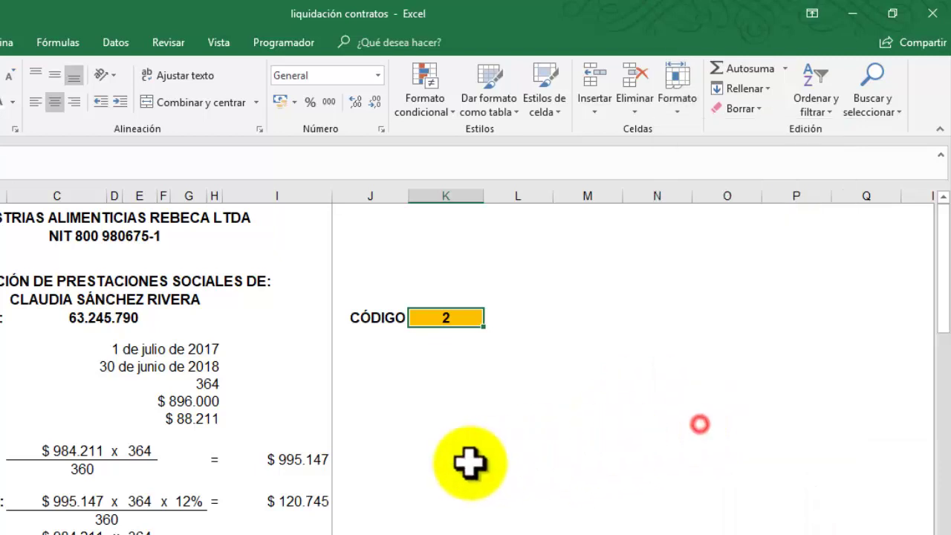
pyautogui.click(678, 108)
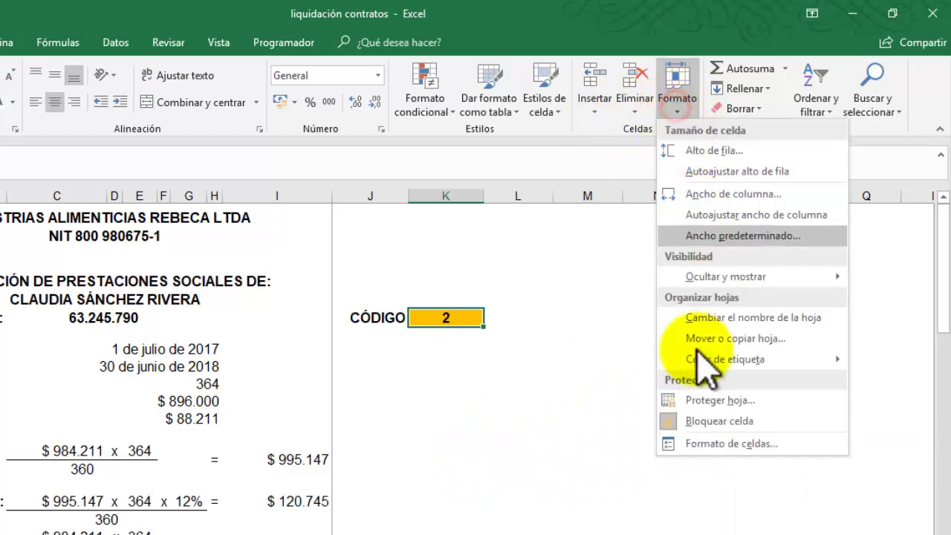
pyautogui.click(720, 422)
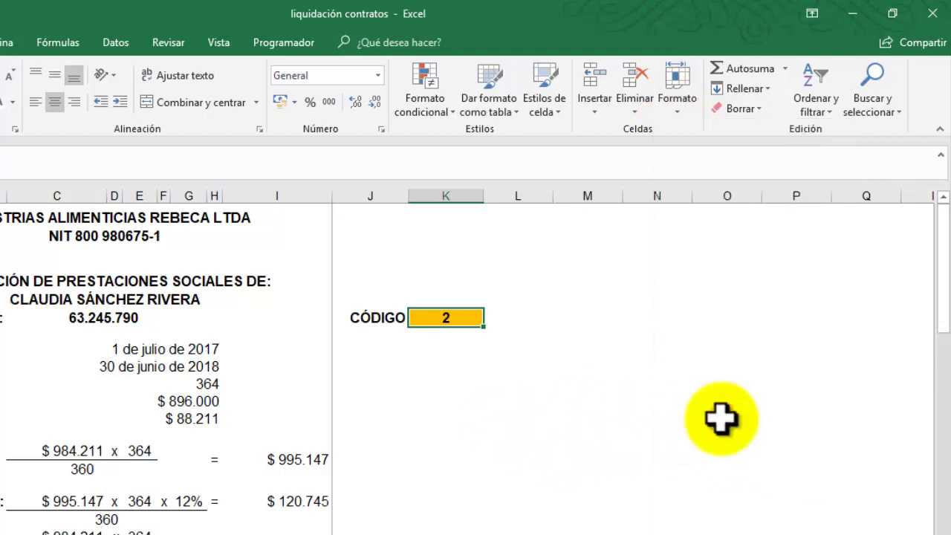
pyautogui.click(682, 105)
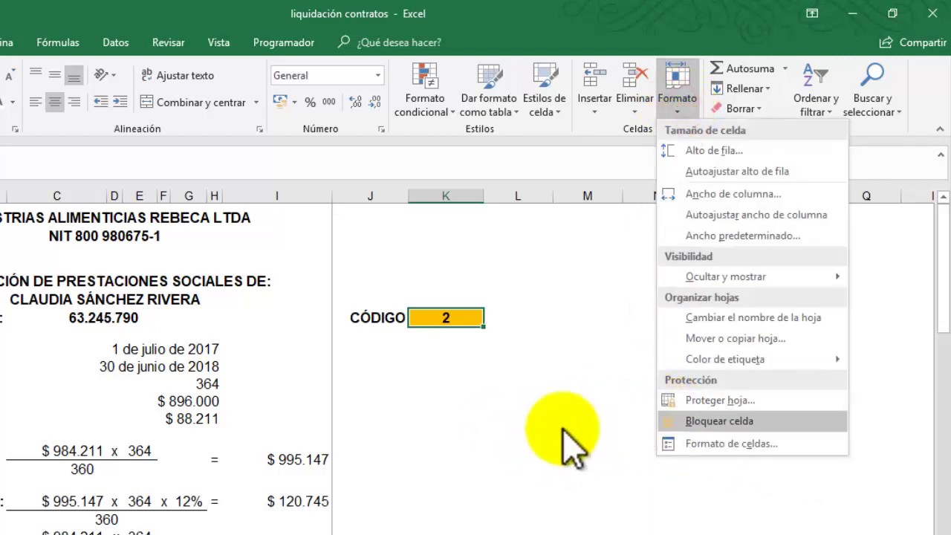
pyautogui.click(523, 434)
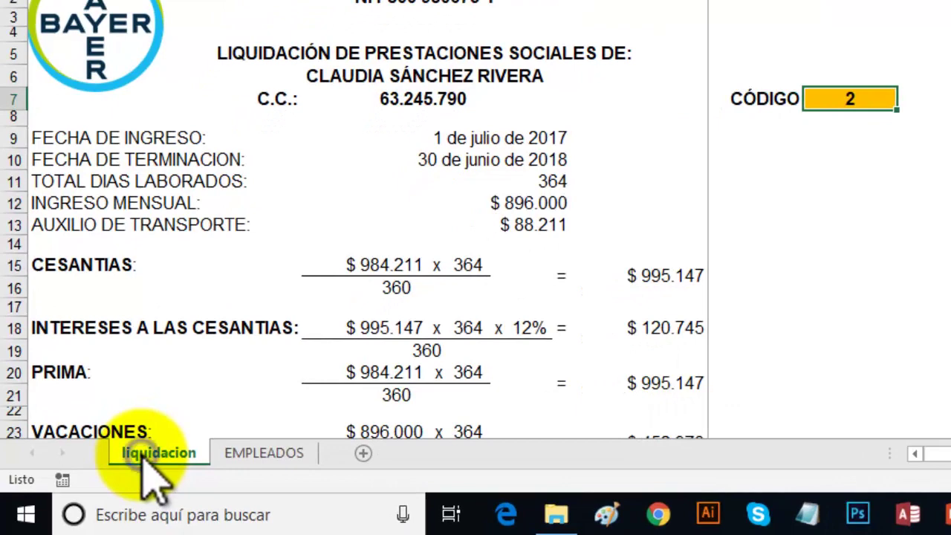
# - Protect the liquidacion sheet without a password, disallowing Seleccionar celdas bloqueadas and keeping Seleccionar celdas desbloqueadas allowed
pyautogui.rightClick(141, 456)
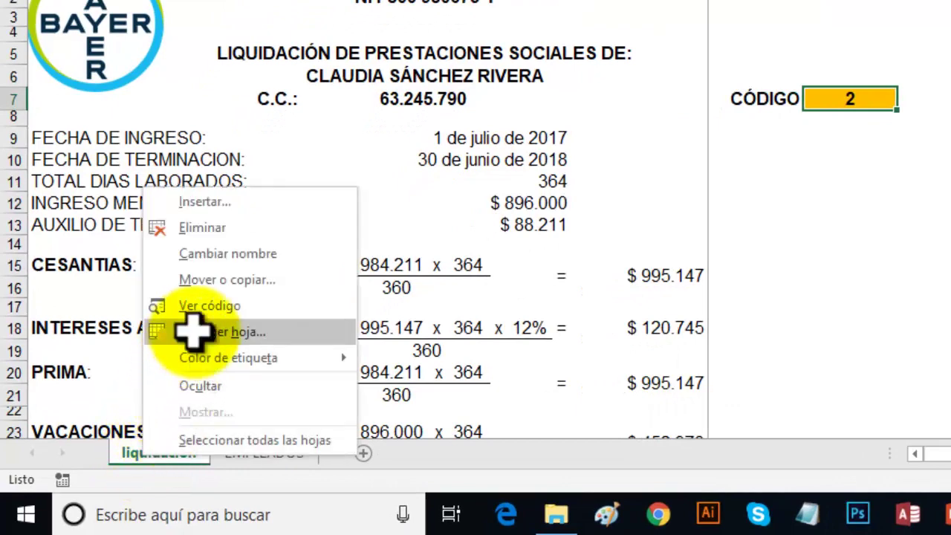
pyautogui.click(193, 331)
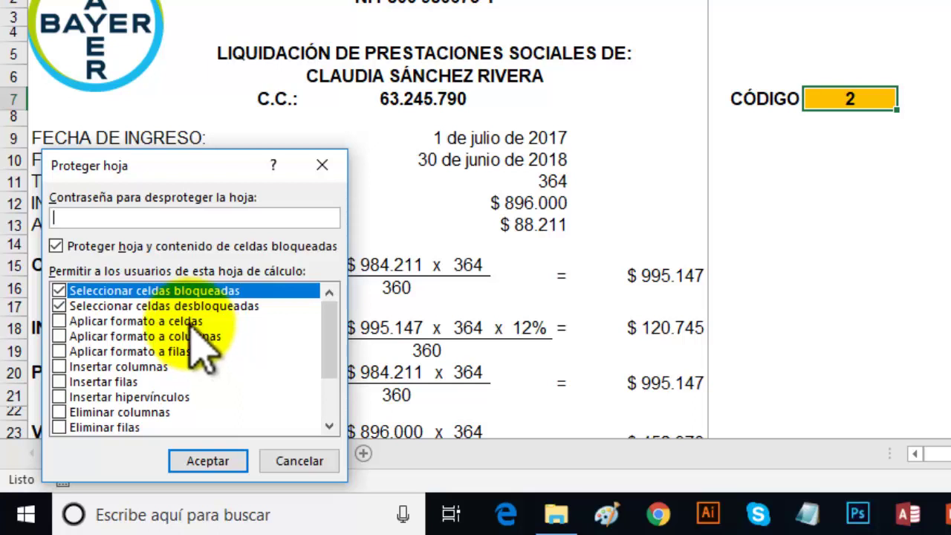
pyautogui.click(60, 290)
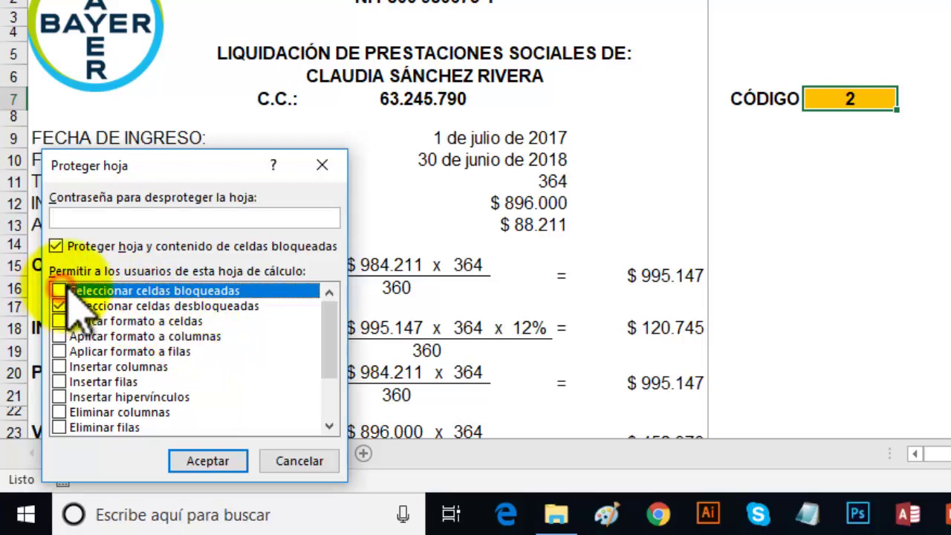
pyautogui.click(202, 462)
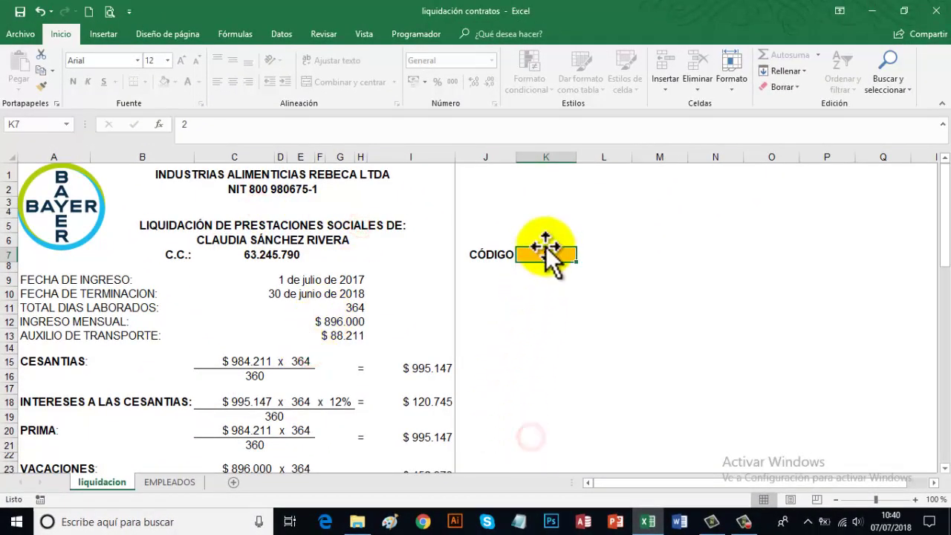
# - Test the protected sheet by trying to select other cells and setting the CÓDIGO in K7 to 1
pyautogui.click(531, 295)
pyautogui.click(553, 254)
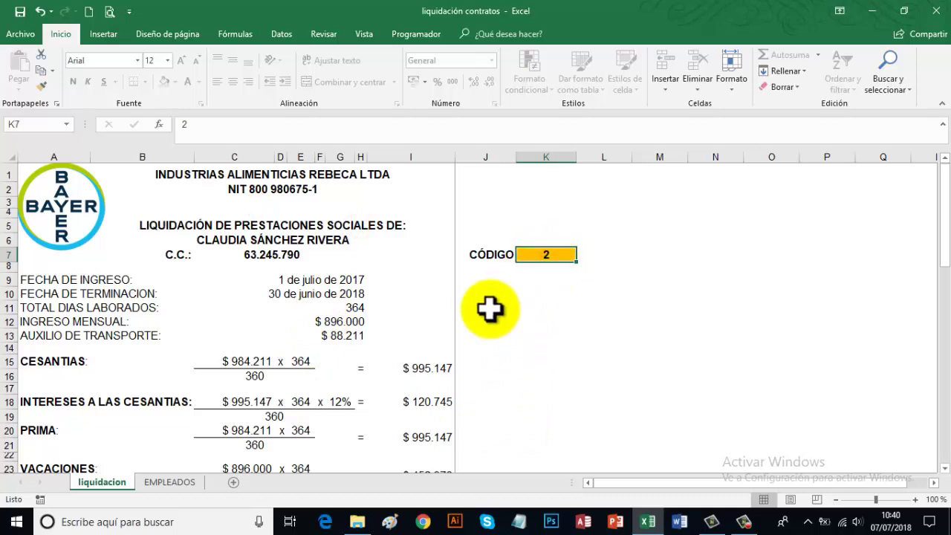
pyautogui.write('1')
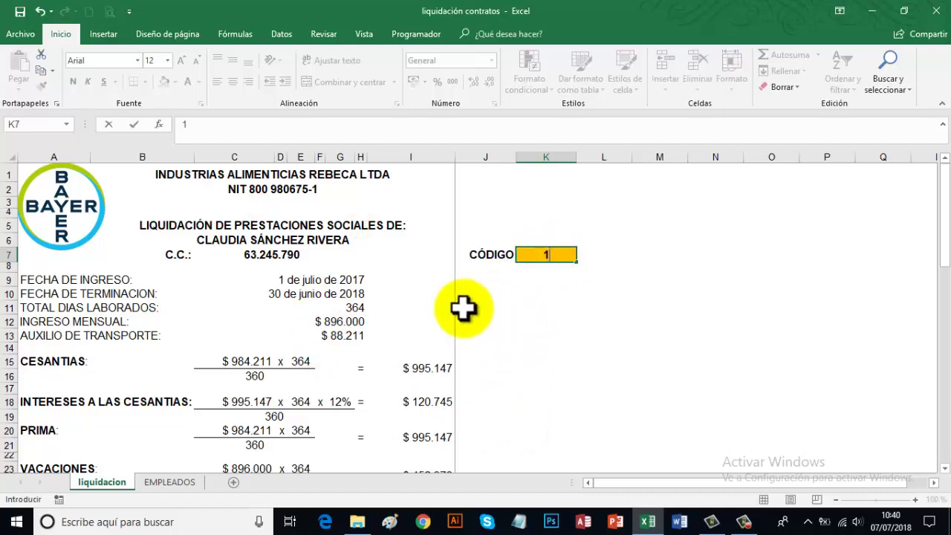
pyautogui.click(463, 310)
pyautogui.press('Return')
pyautogui.scroll(4, 462, 309)
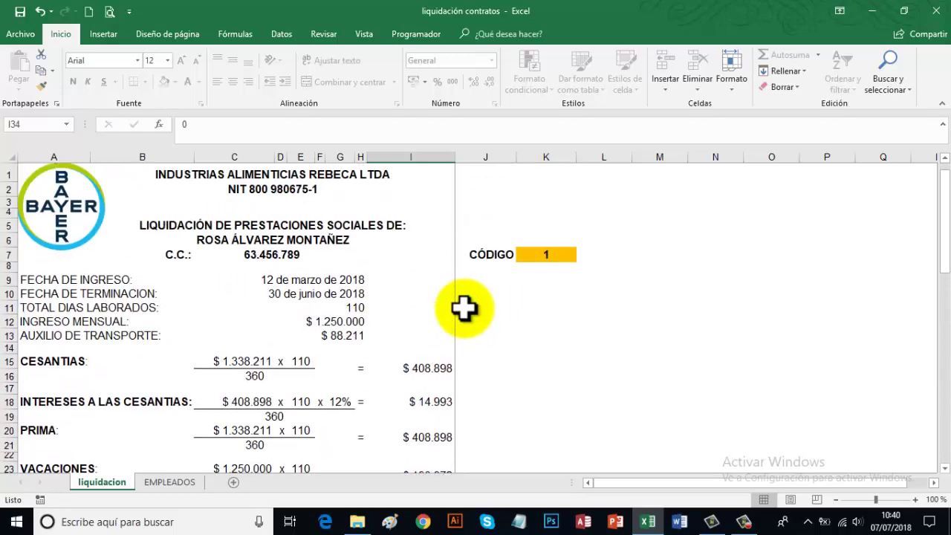
pyautogui.click(548, 252)
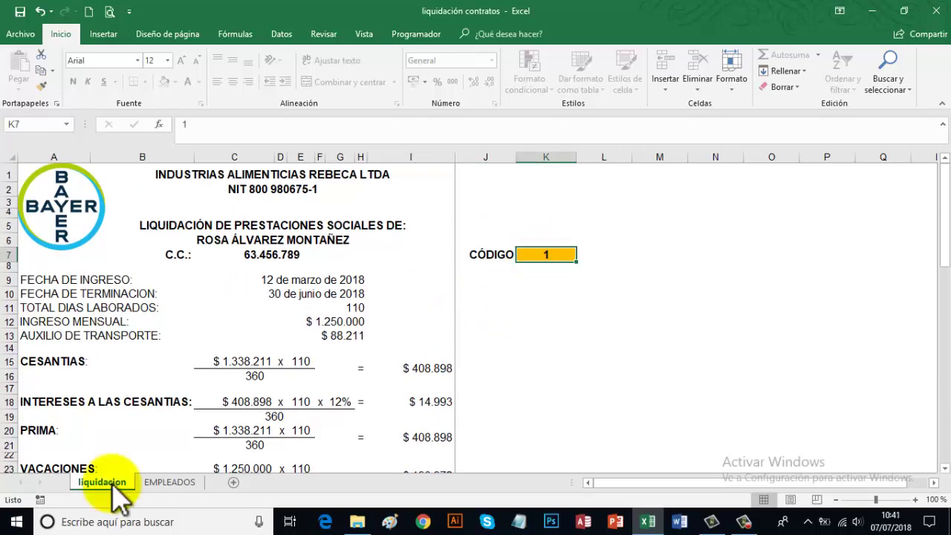